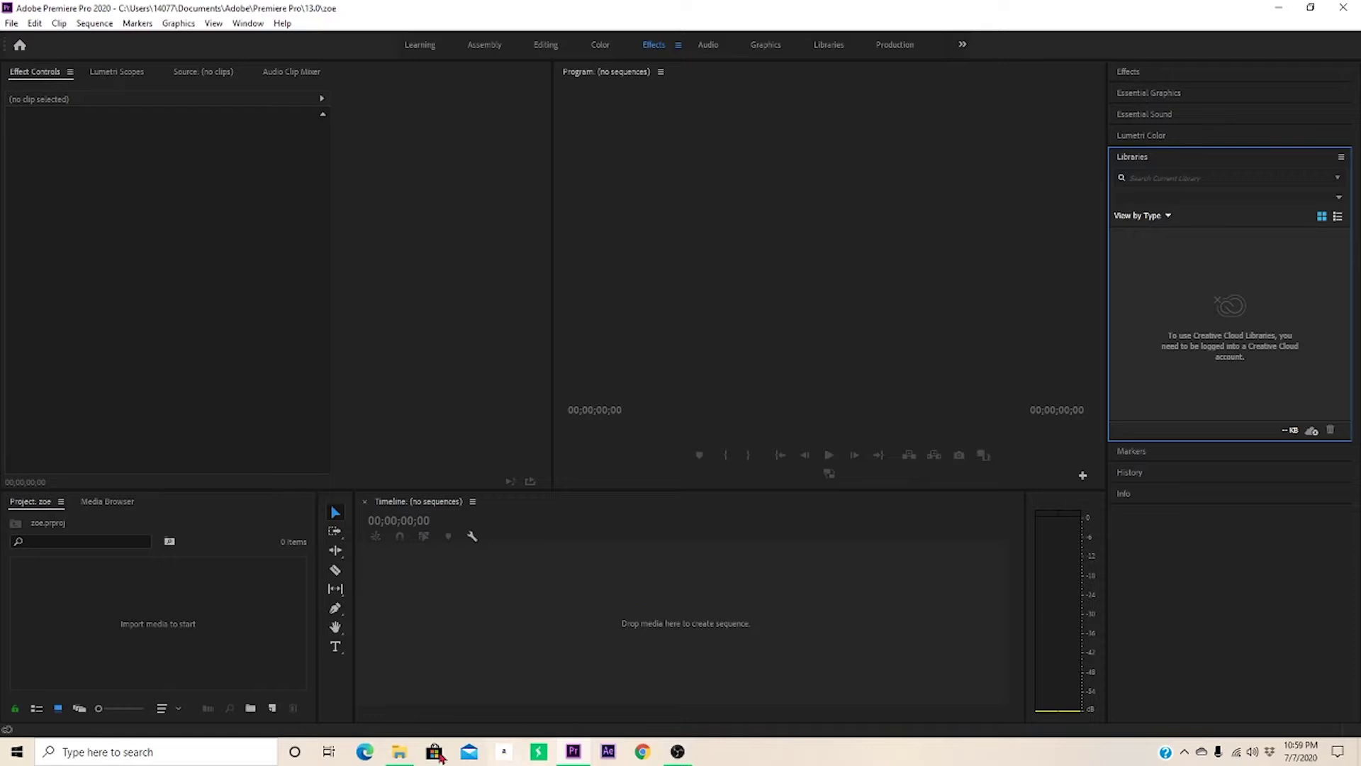
left_click(397, 750)
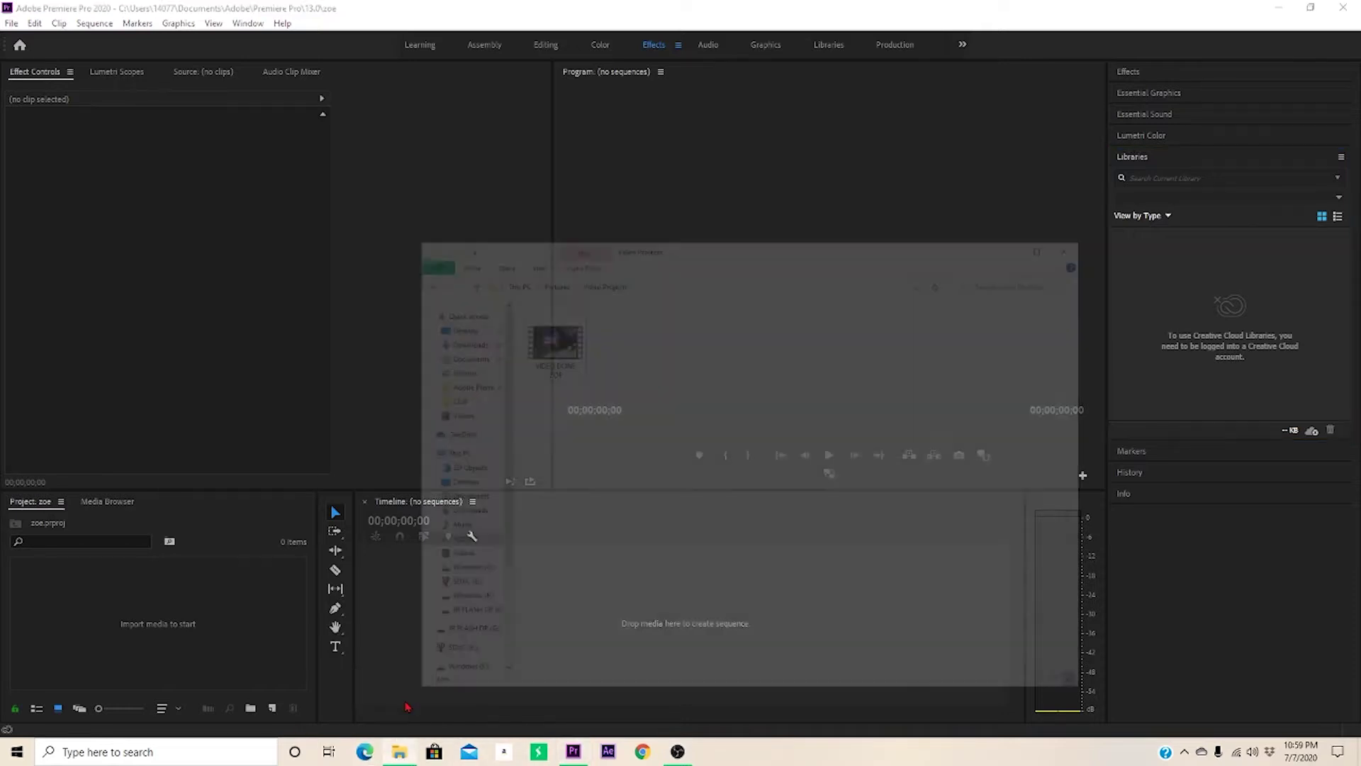
left_click(394, 750)
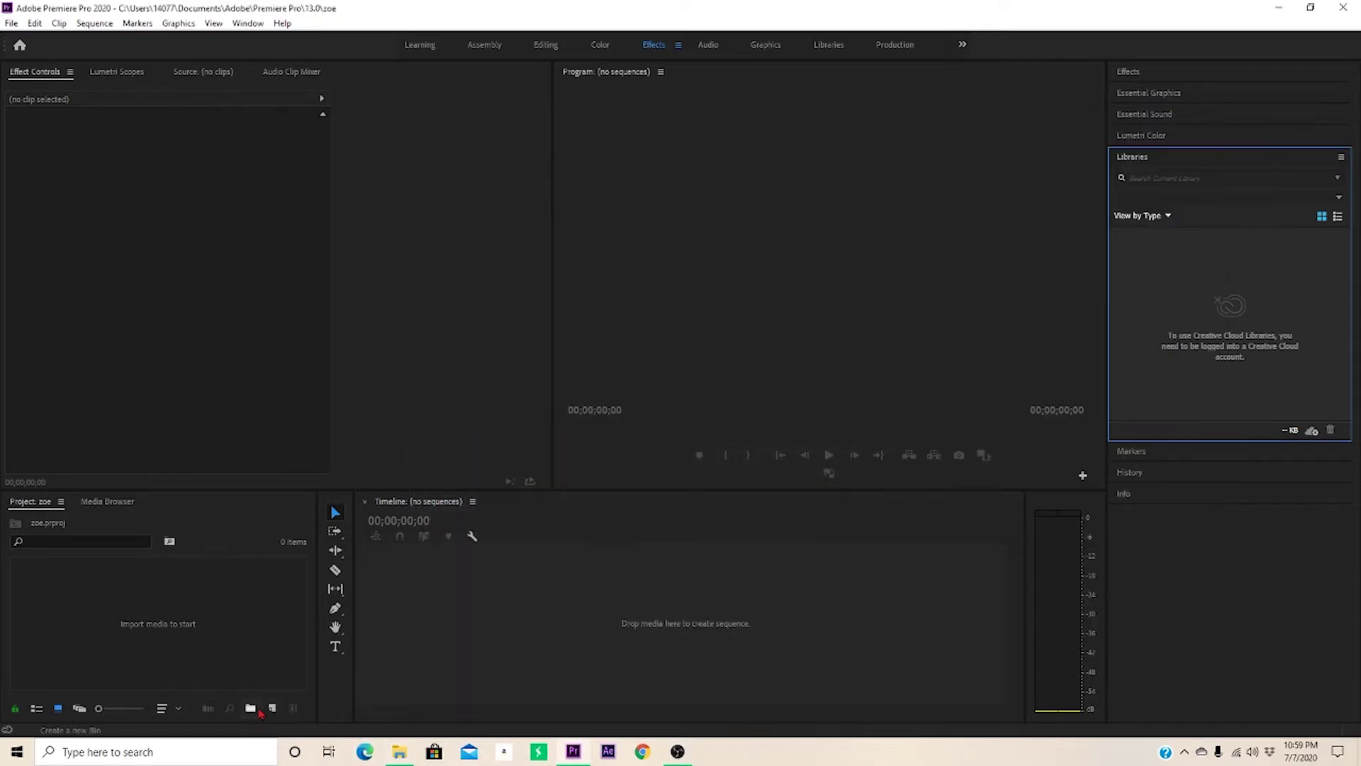
Start a new sequence and look through the AVCHD, DV - 24P, HDV and Custom preset groups
left_click(272, 707)
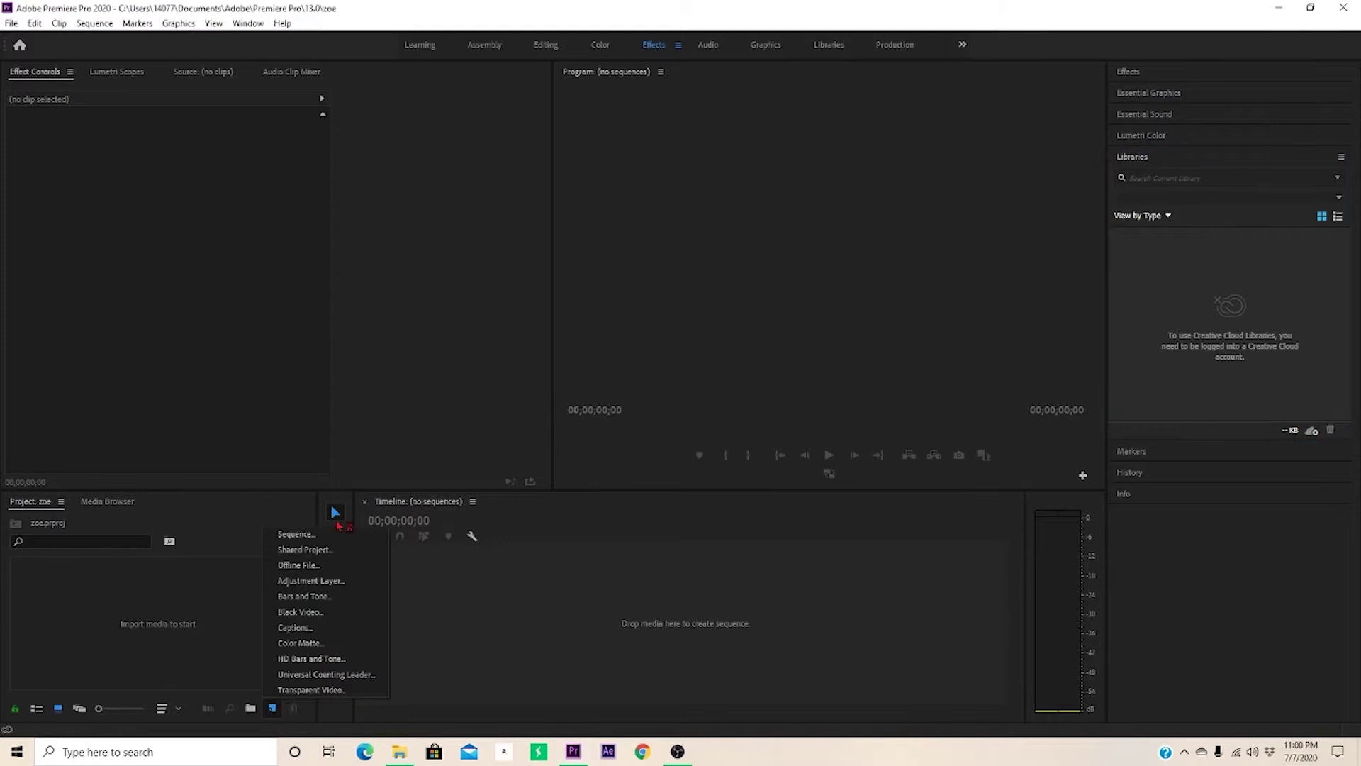
left_click(323, 540)
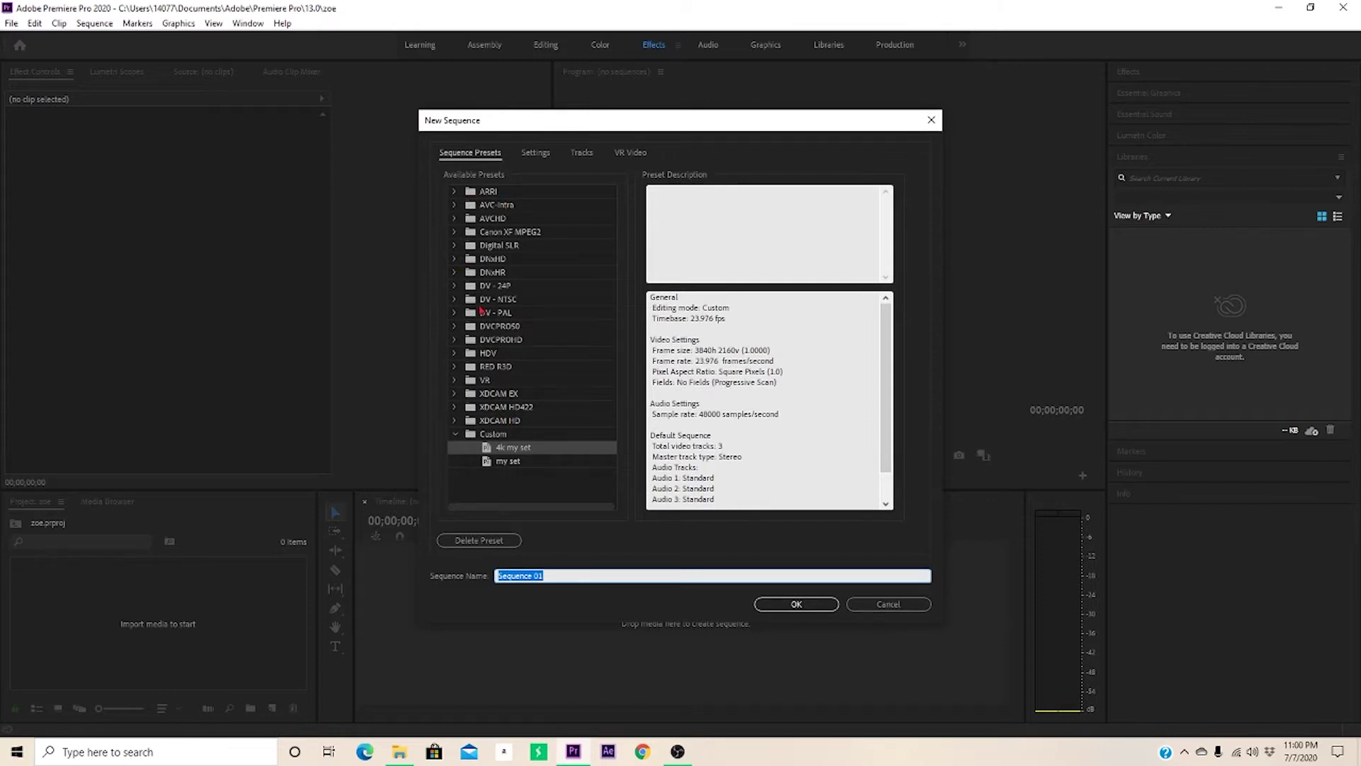
left_click(454, 219)
left_click(470, 245)
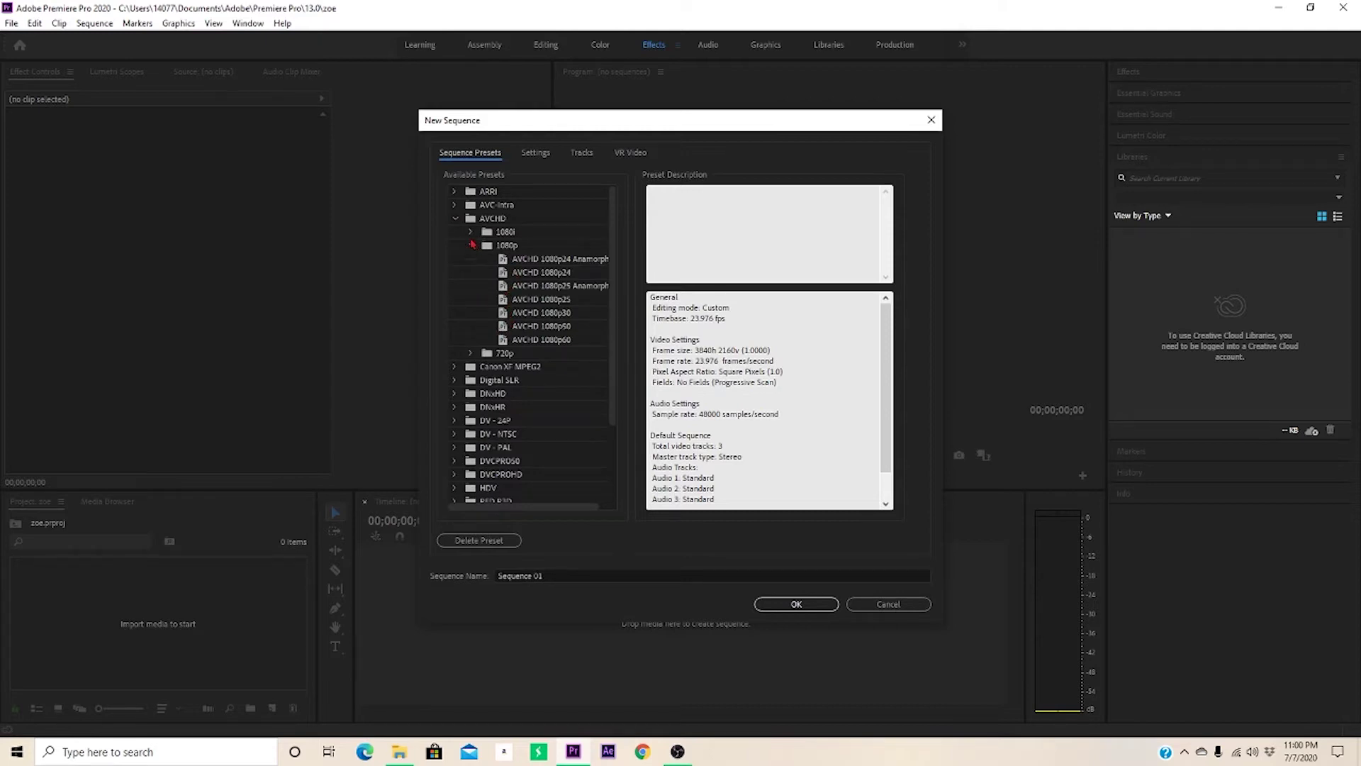
left_click(454, 218)
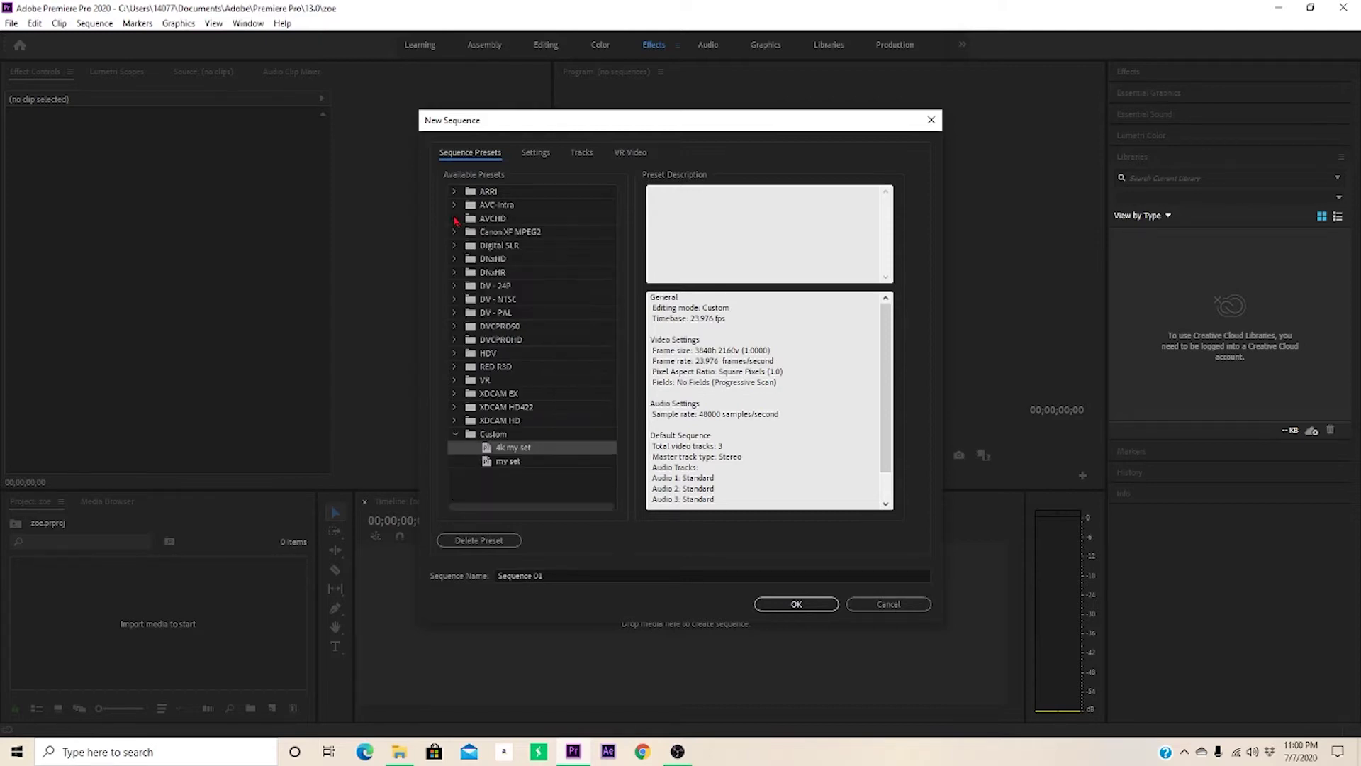
left_click(455, 286)
left_click(456, 285)
left_click(455, 354)
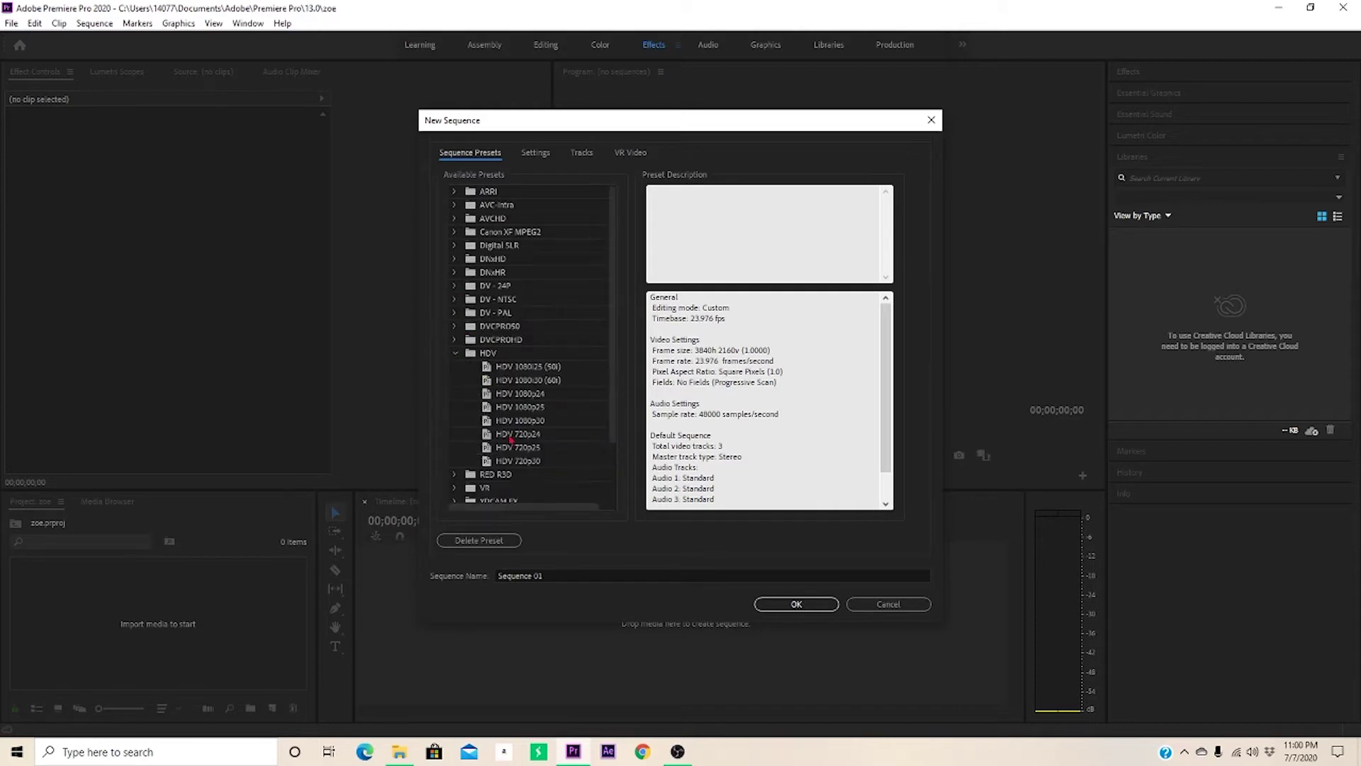
left_click(455, 353)
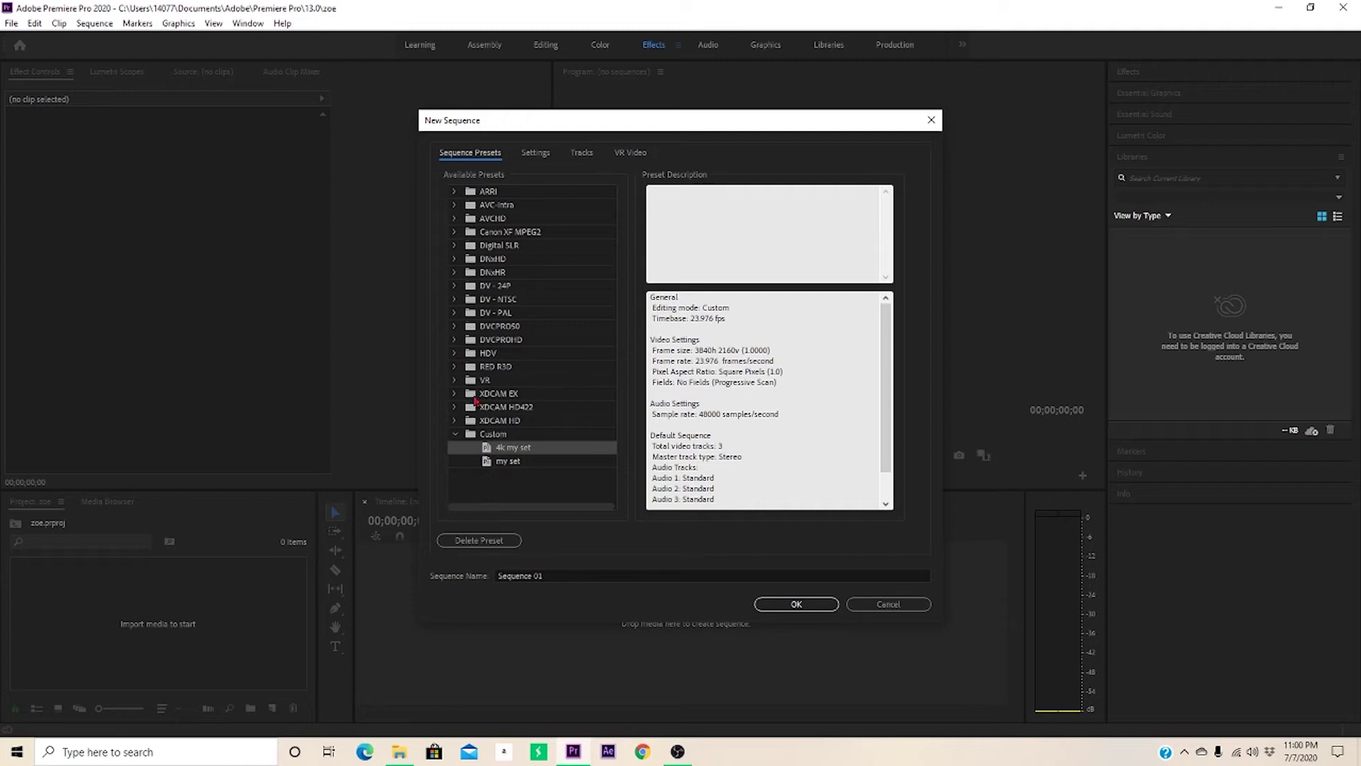
left_click(455, 435)
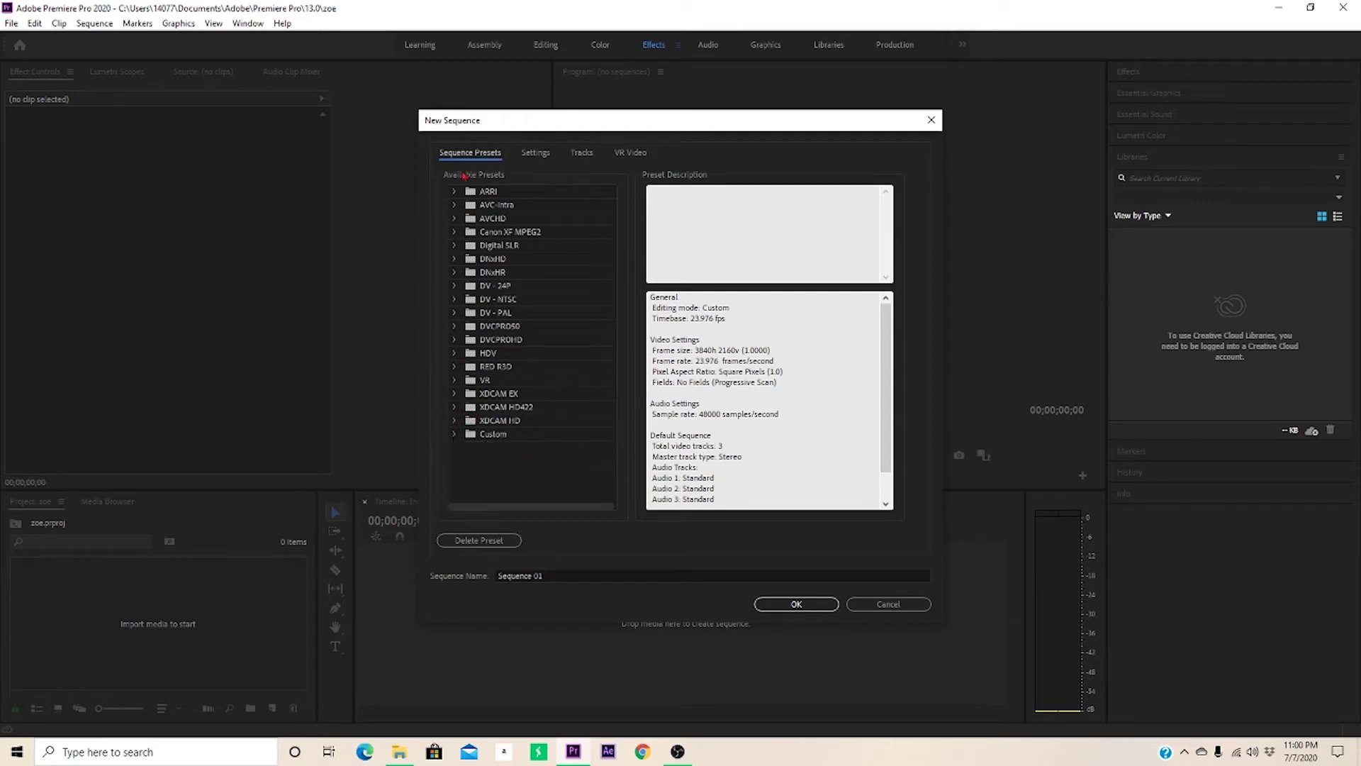
Create Sequence 01 from the AVCHD 1080p24 preset
left_click(456, 219)
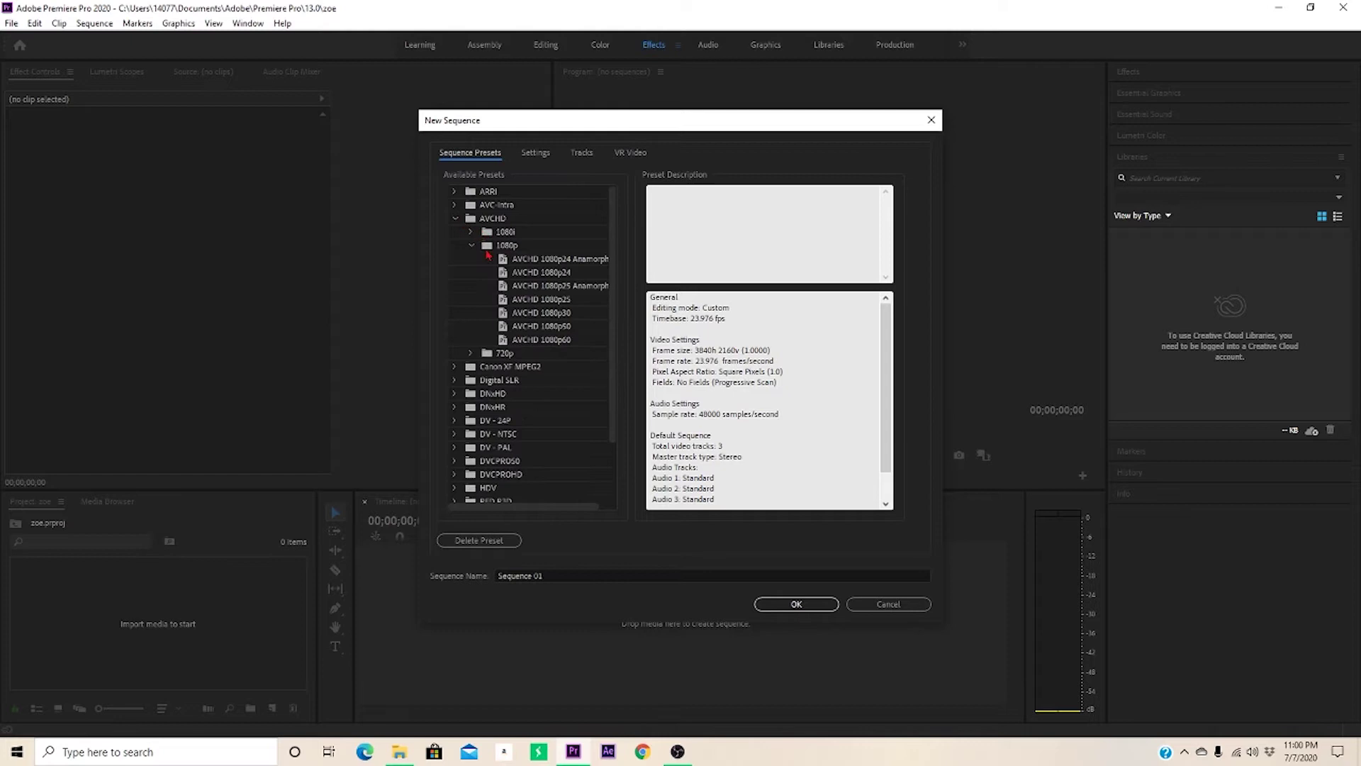
left_click(469, 246)
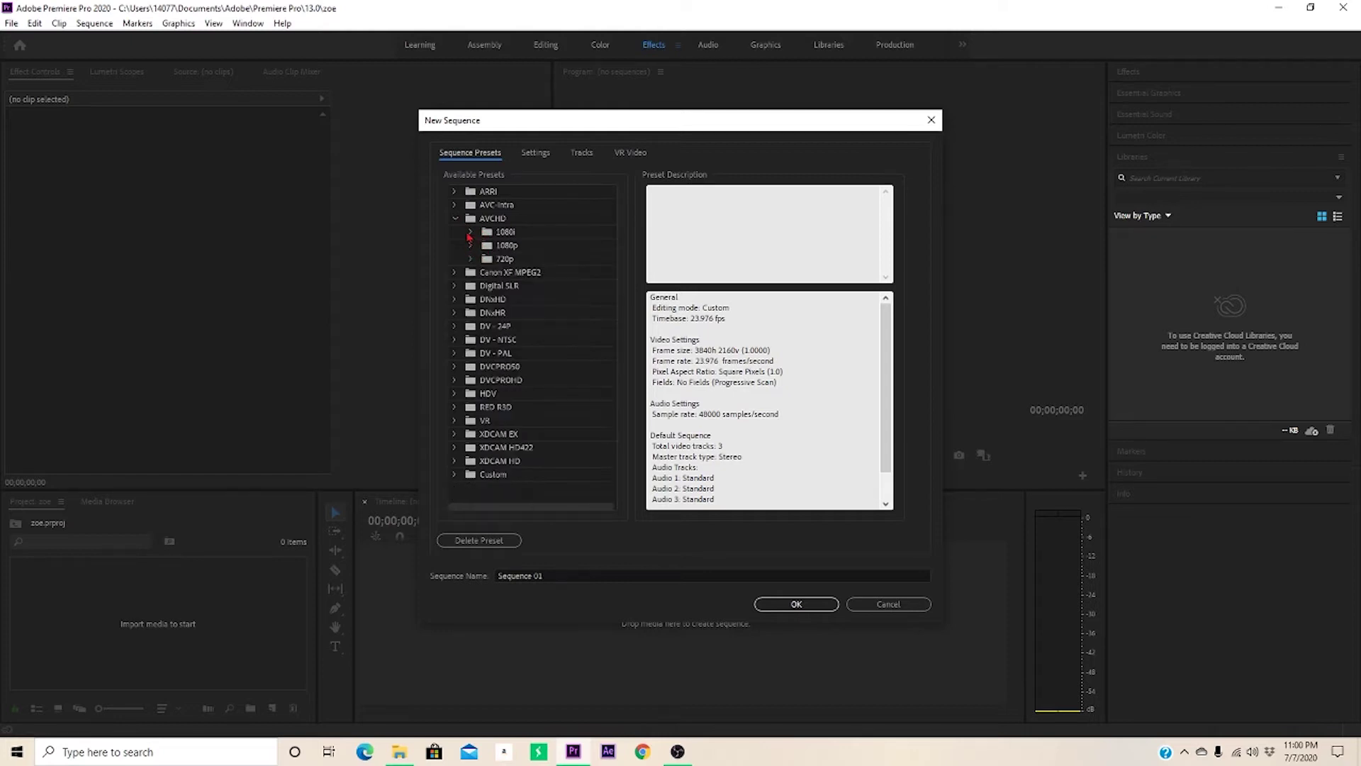
left_click(471, 246)
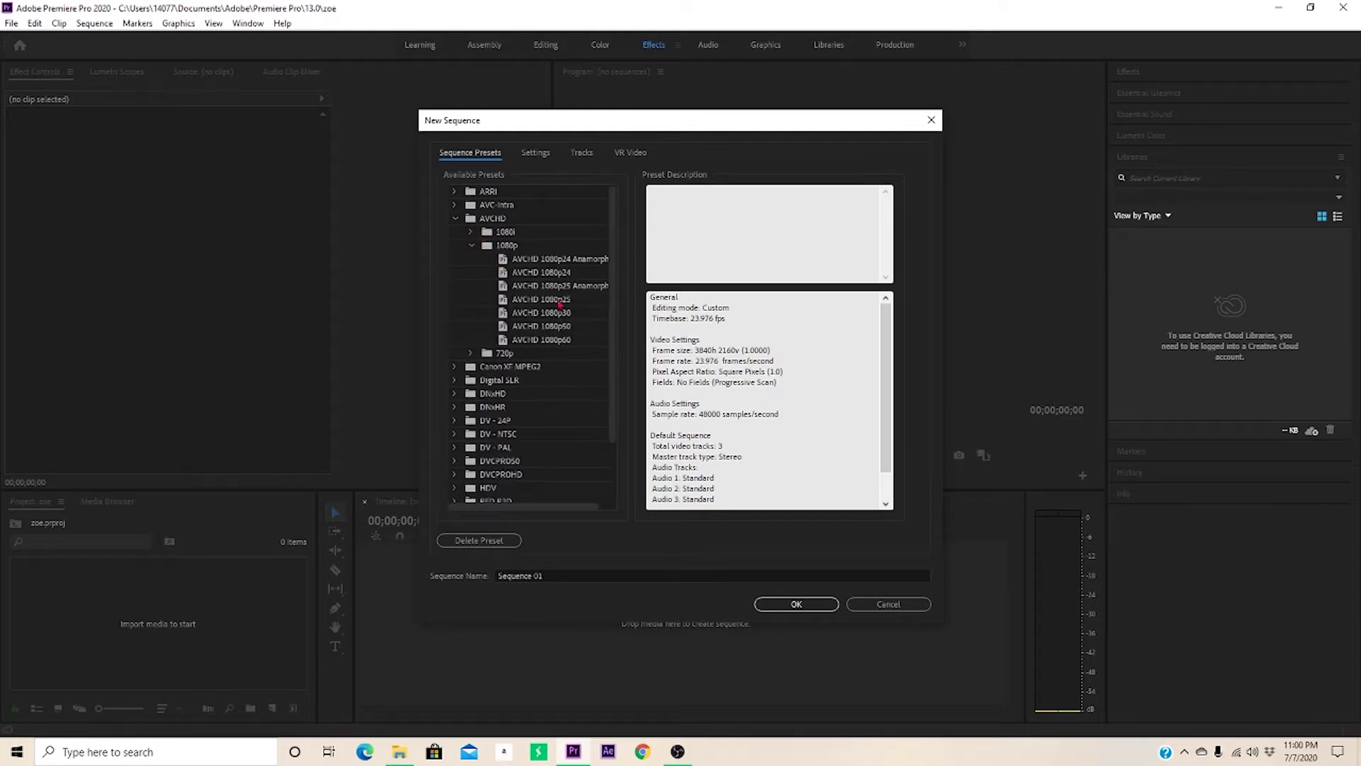
left_click(543, 273)
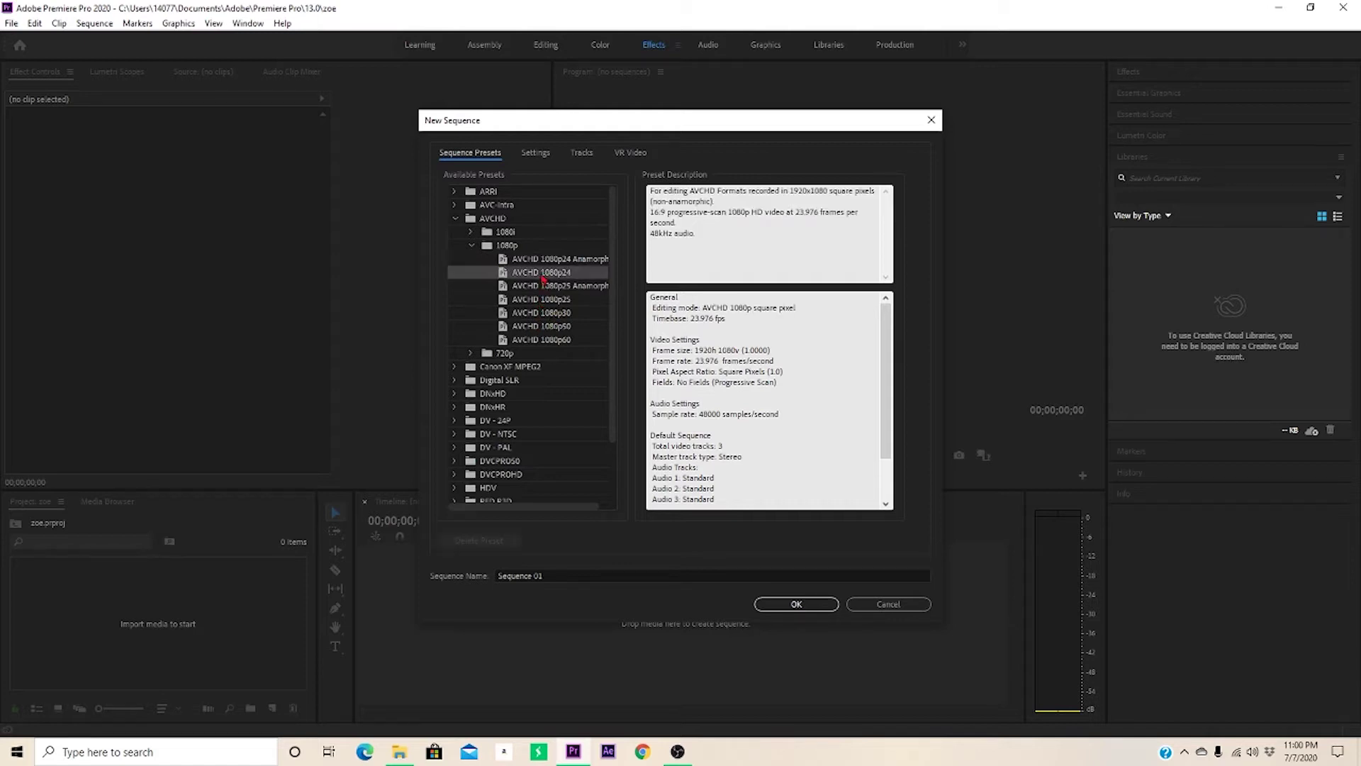
left_click(816, 601)
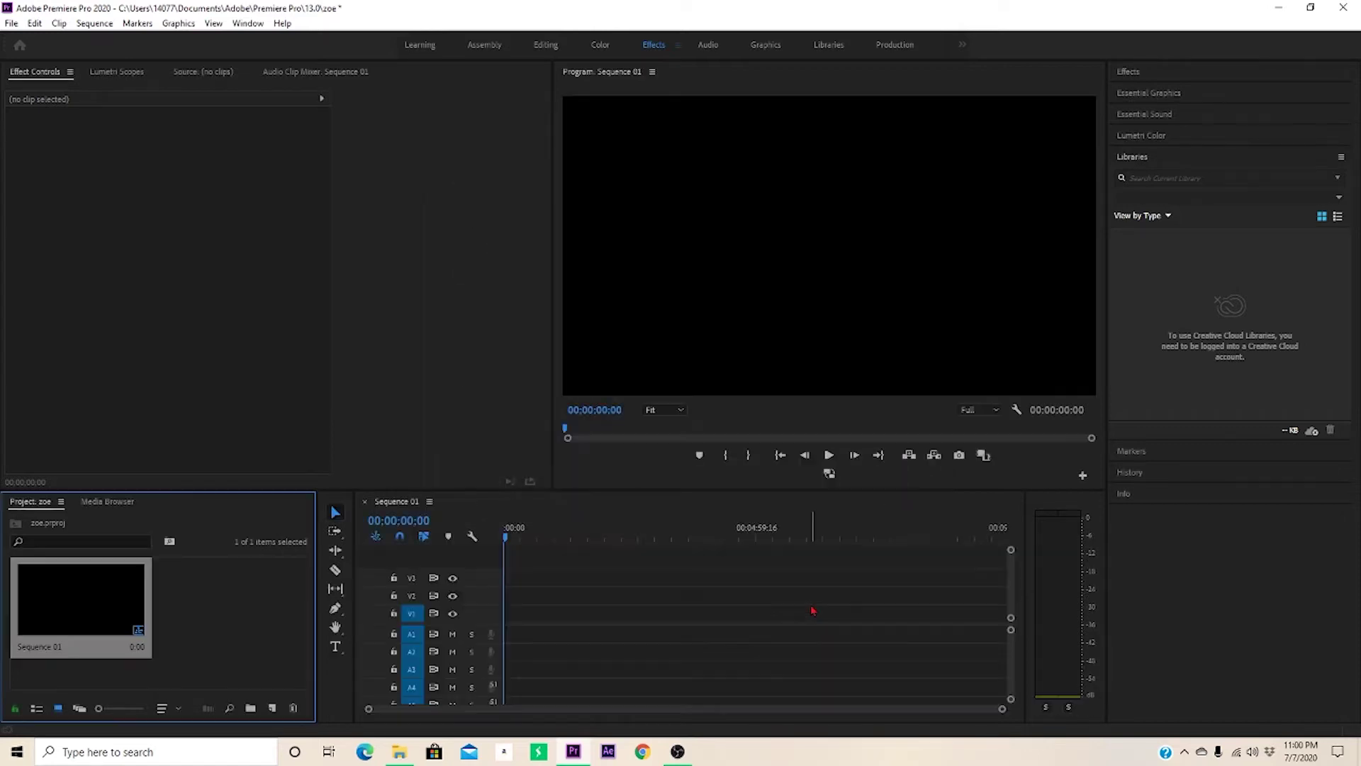
Import the VIDEO DONE ZOE clip from the Video Projects folder into the project
left_click(399, 752)
left_click(559, 282)
left_click_drag(559, 281, 215, 630)
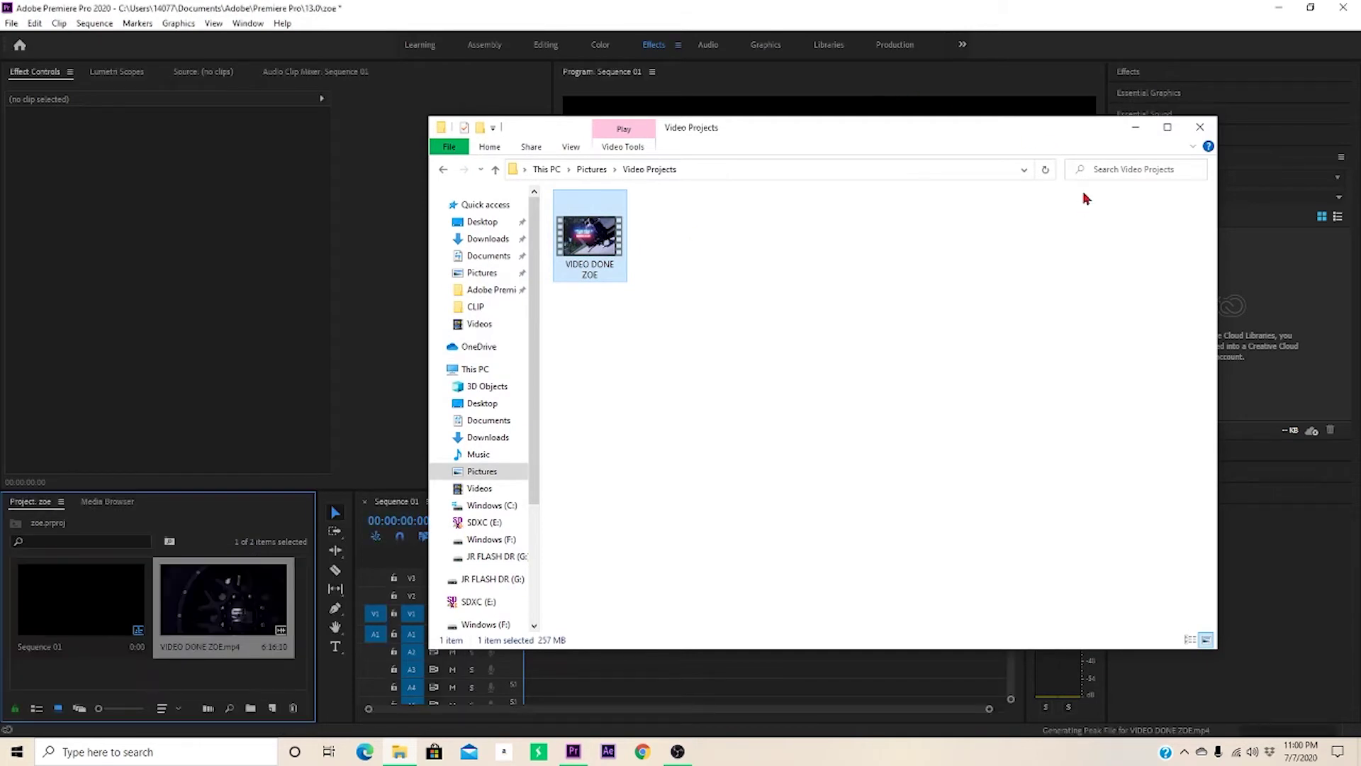
left_click(1137, 129)
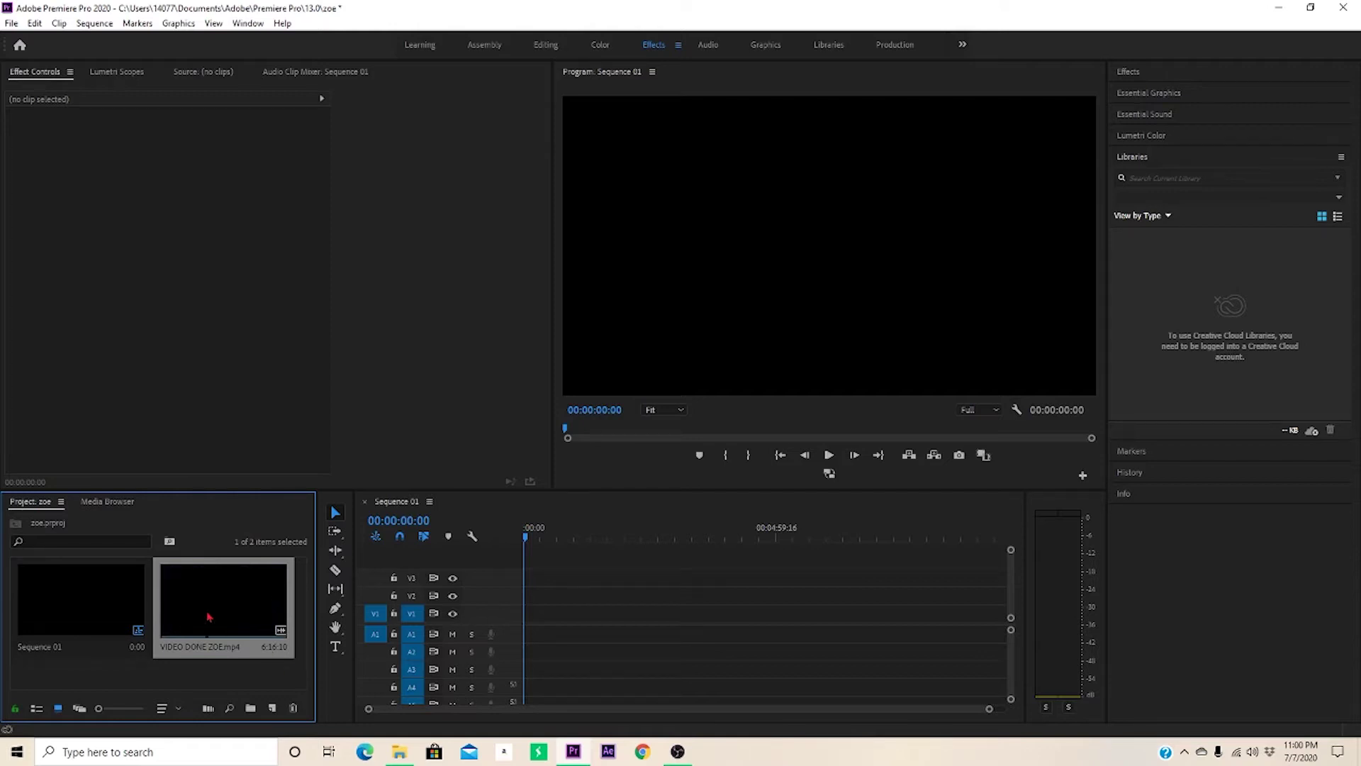
Add the imported video to the sequence on track V2, starting at the beginning of the timeline
left_click_drag(209, 616, 568, 623)
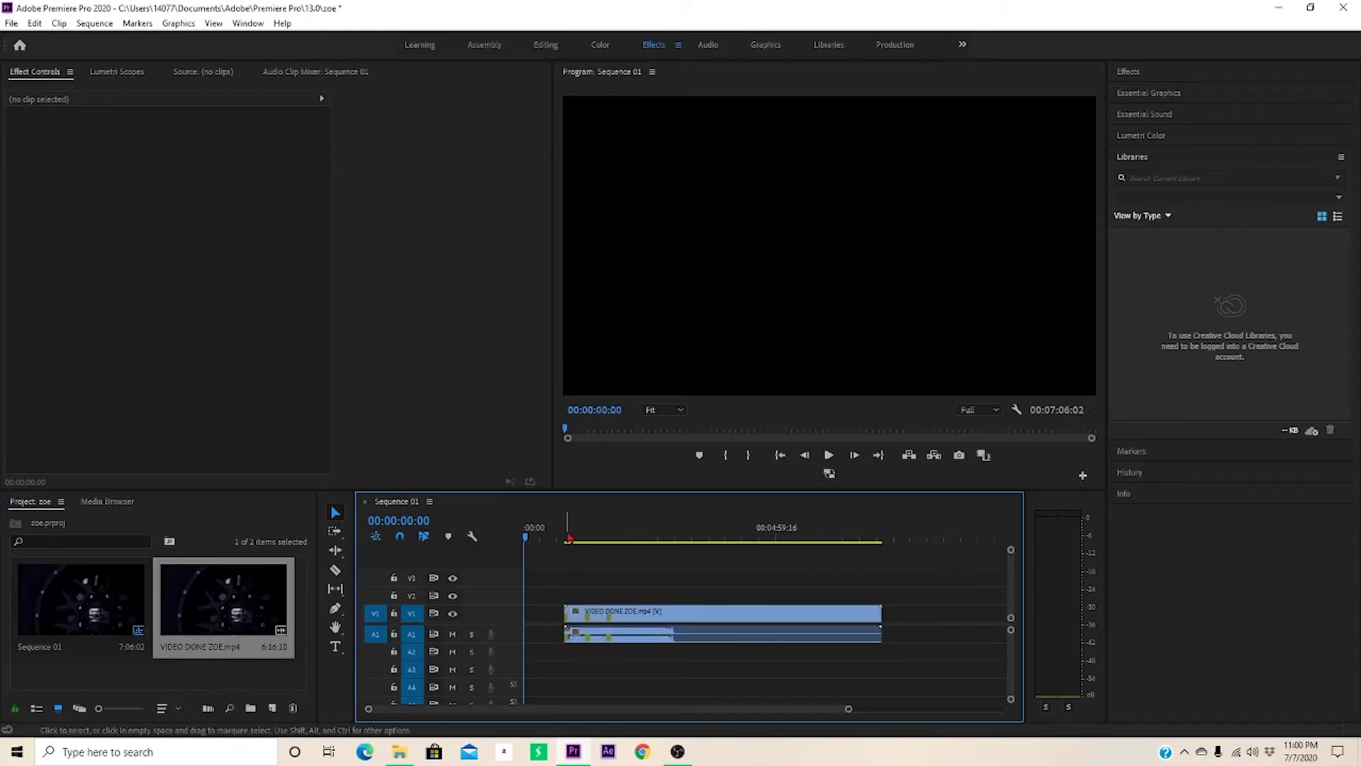
left_click(595, 625)
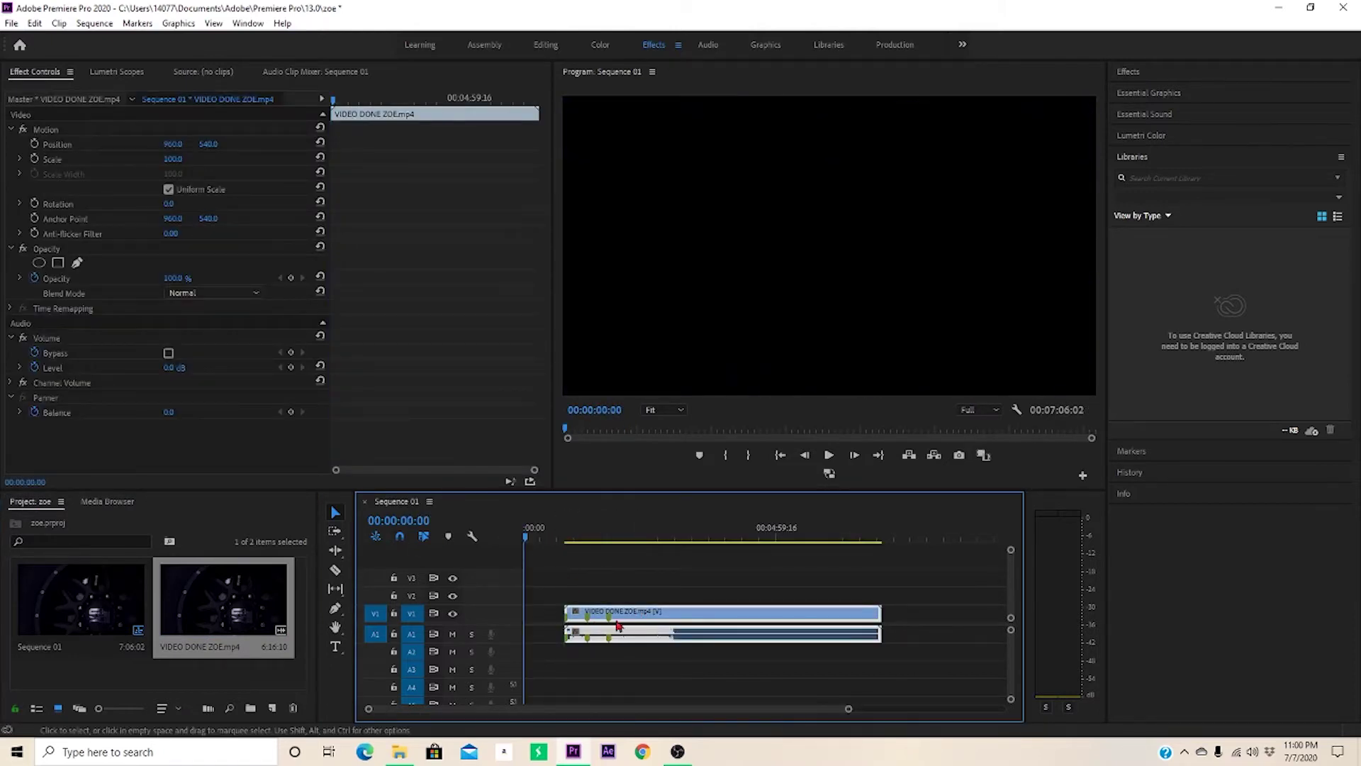
left_click_drag(596, 626, 577, 603)
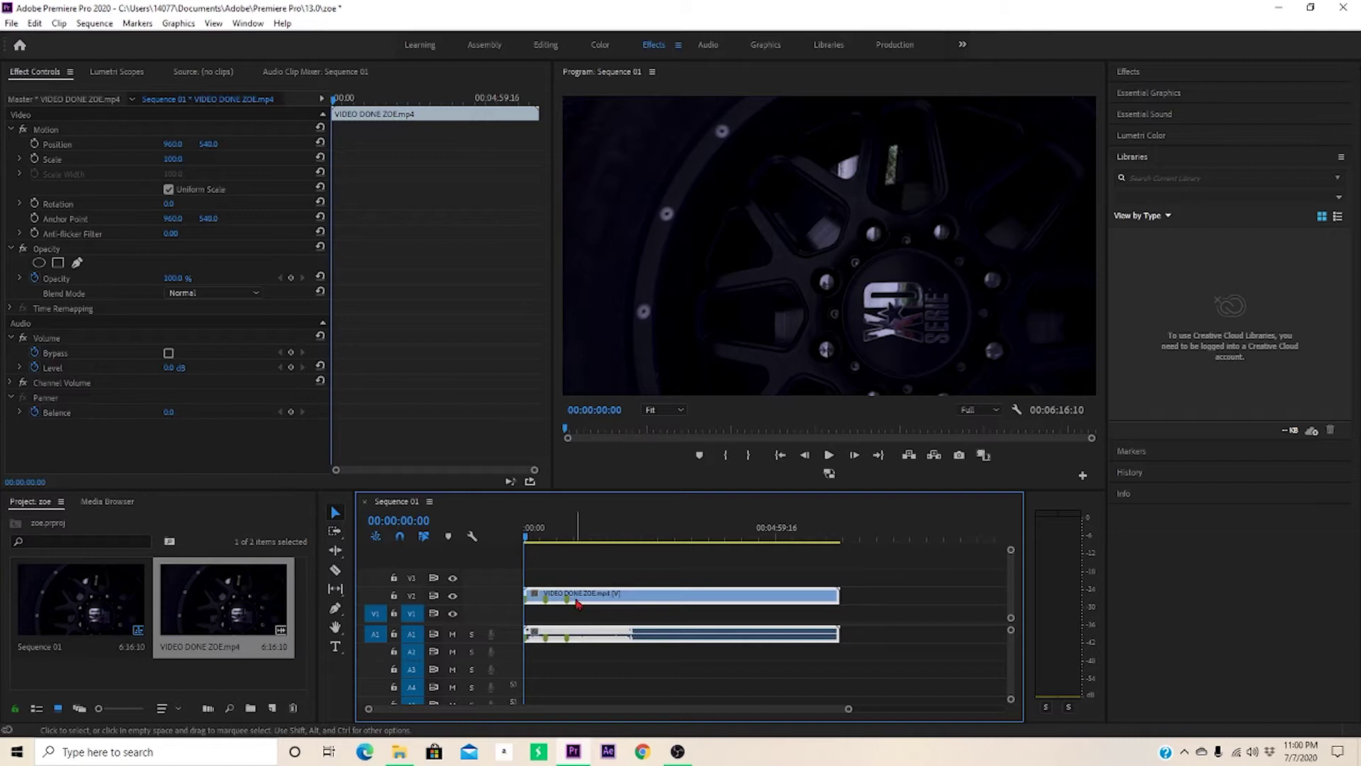
Export the frame at 00:01:55:08 as a JPEG still and import it into the project
left_click(545, 539)
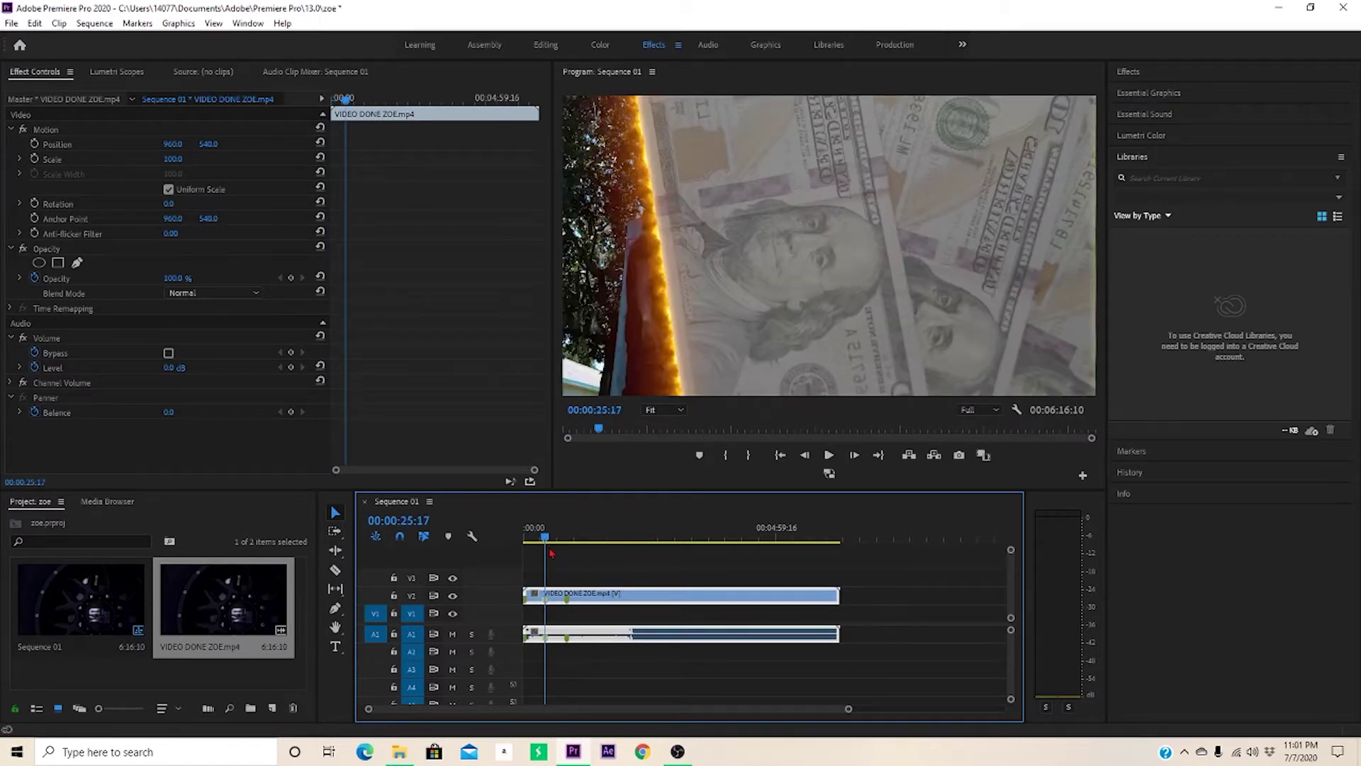
left_click(620, 538)
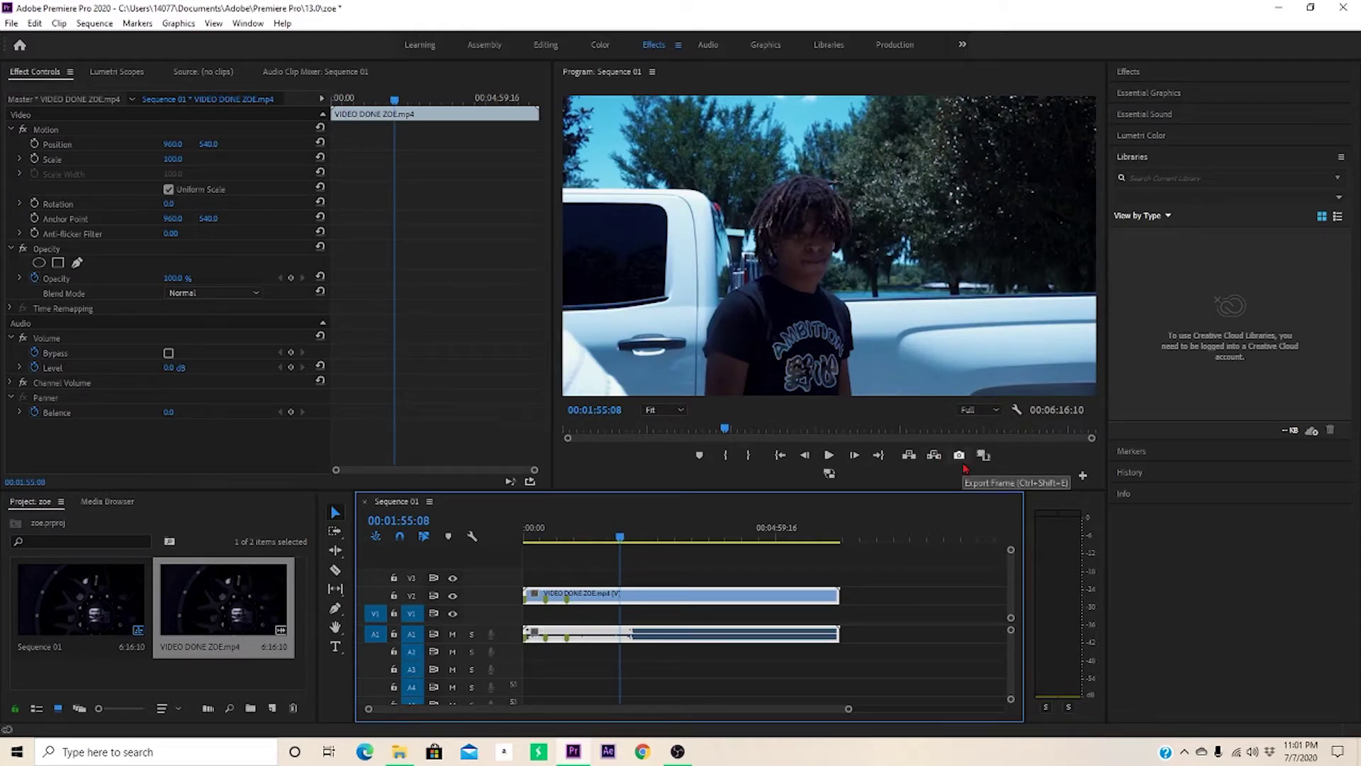
left_click(960, 457)
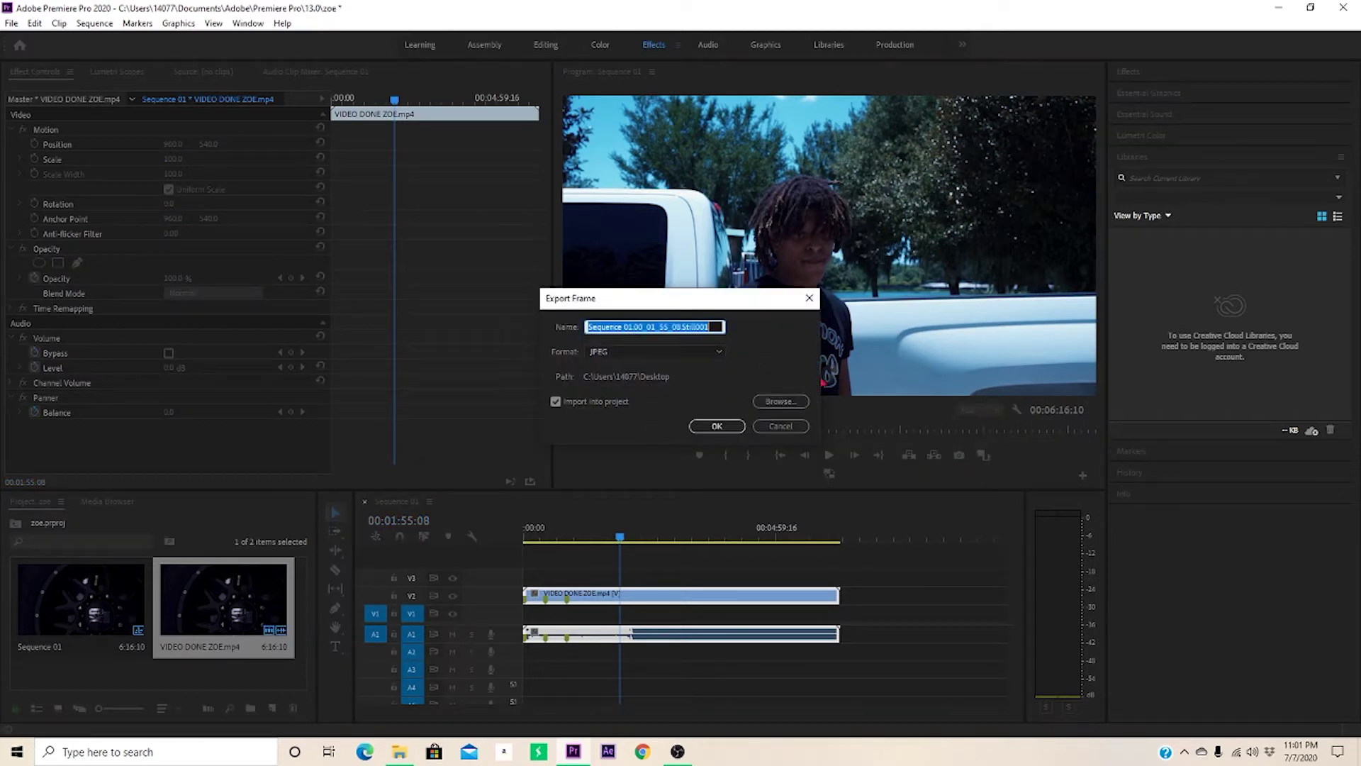
left_click(726, 428)
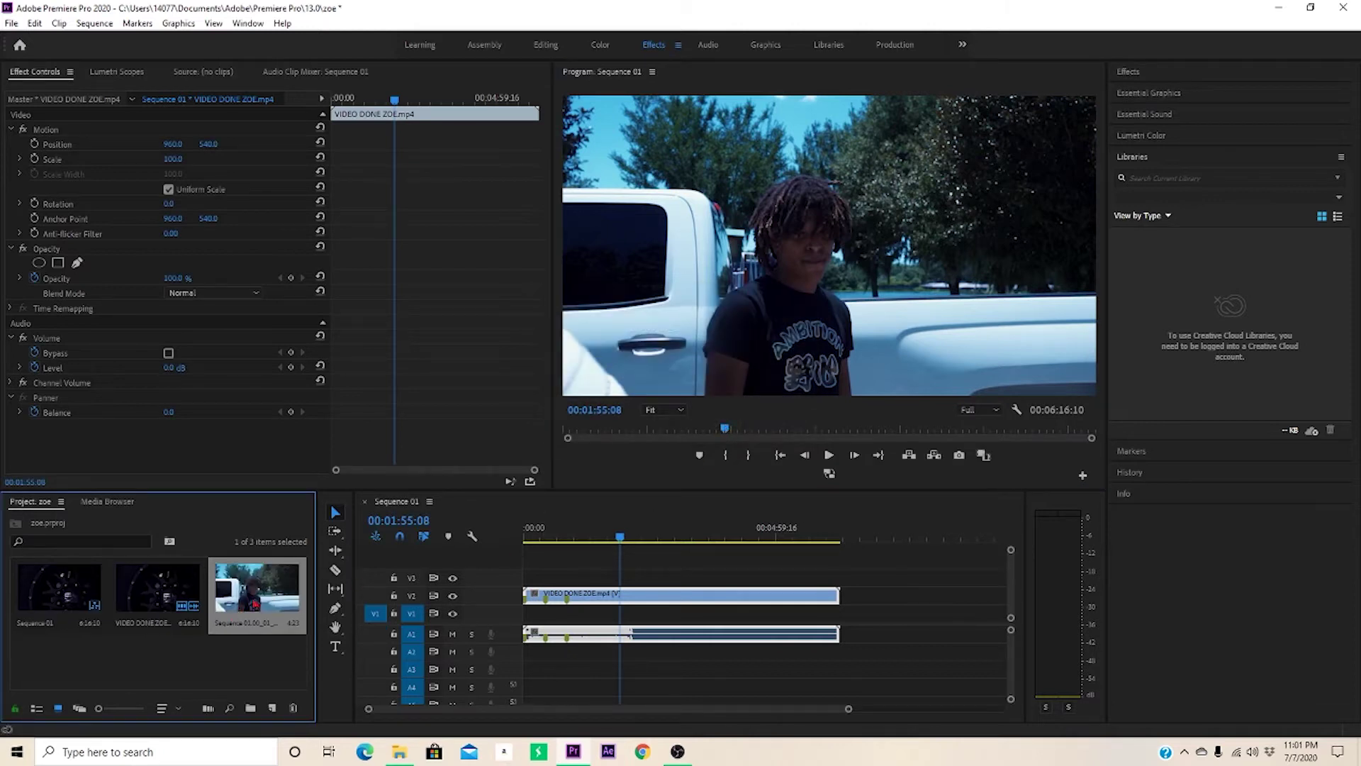
Place the exported still on track V3 at the playhead and lengthen it slightly
left_click_drag(246, 602, 621, 544)
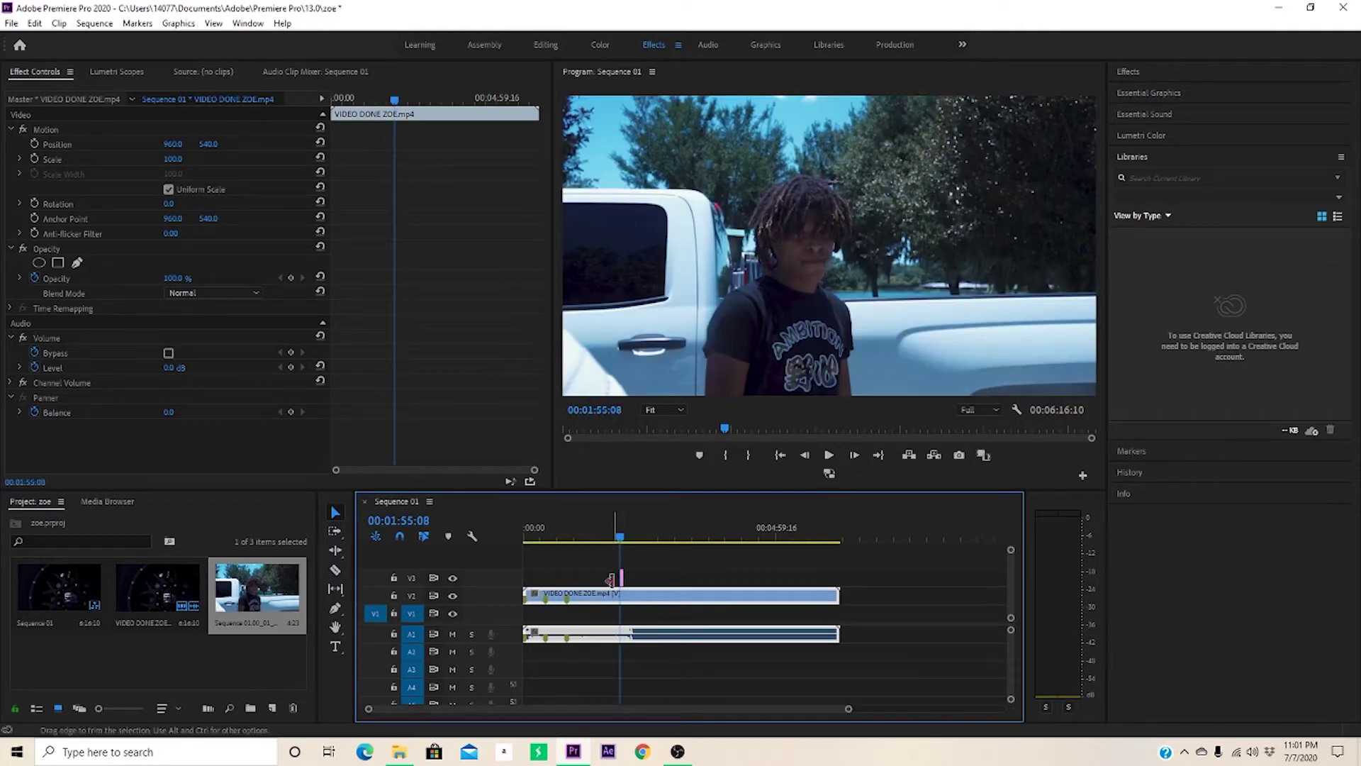
left_click_drag(623, 580, 636, 578)
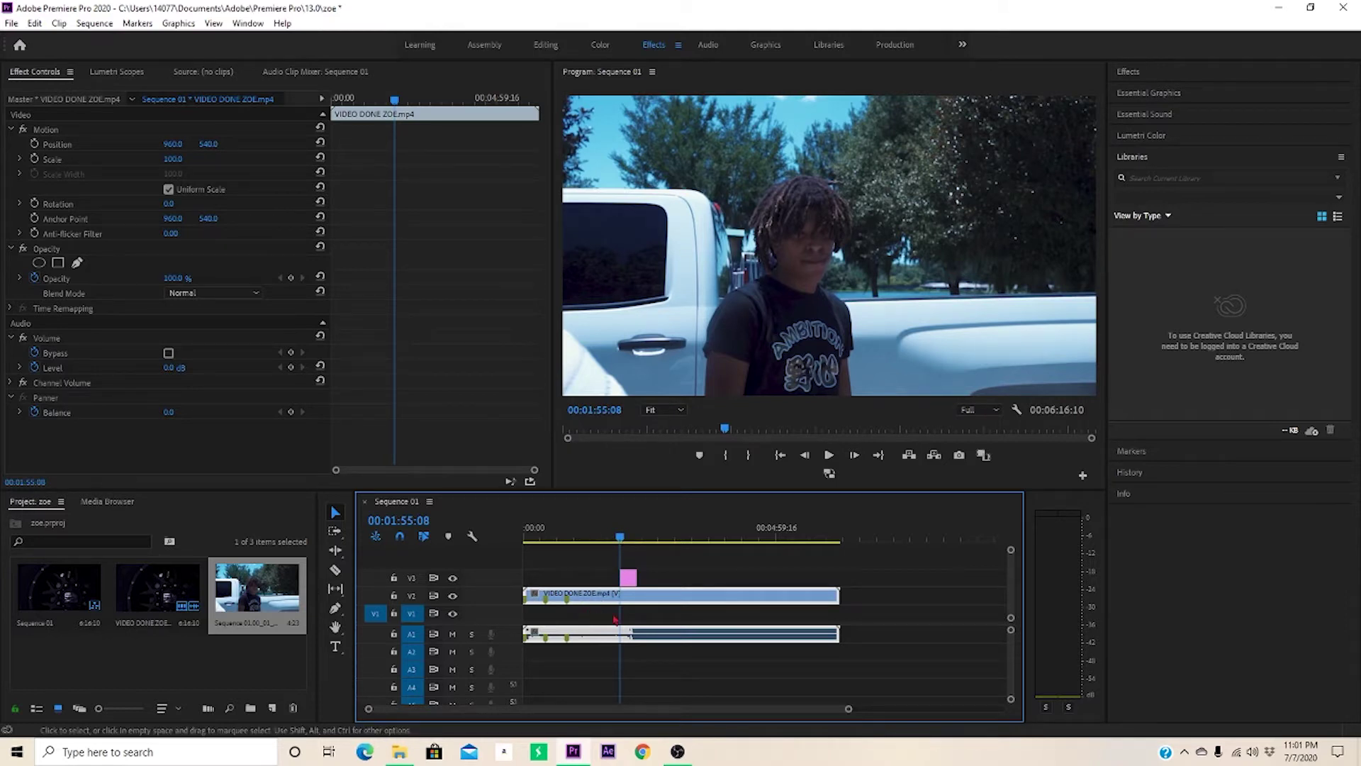
Find the Crop effect and apply it to the still on track V3
left_click(633, 576)
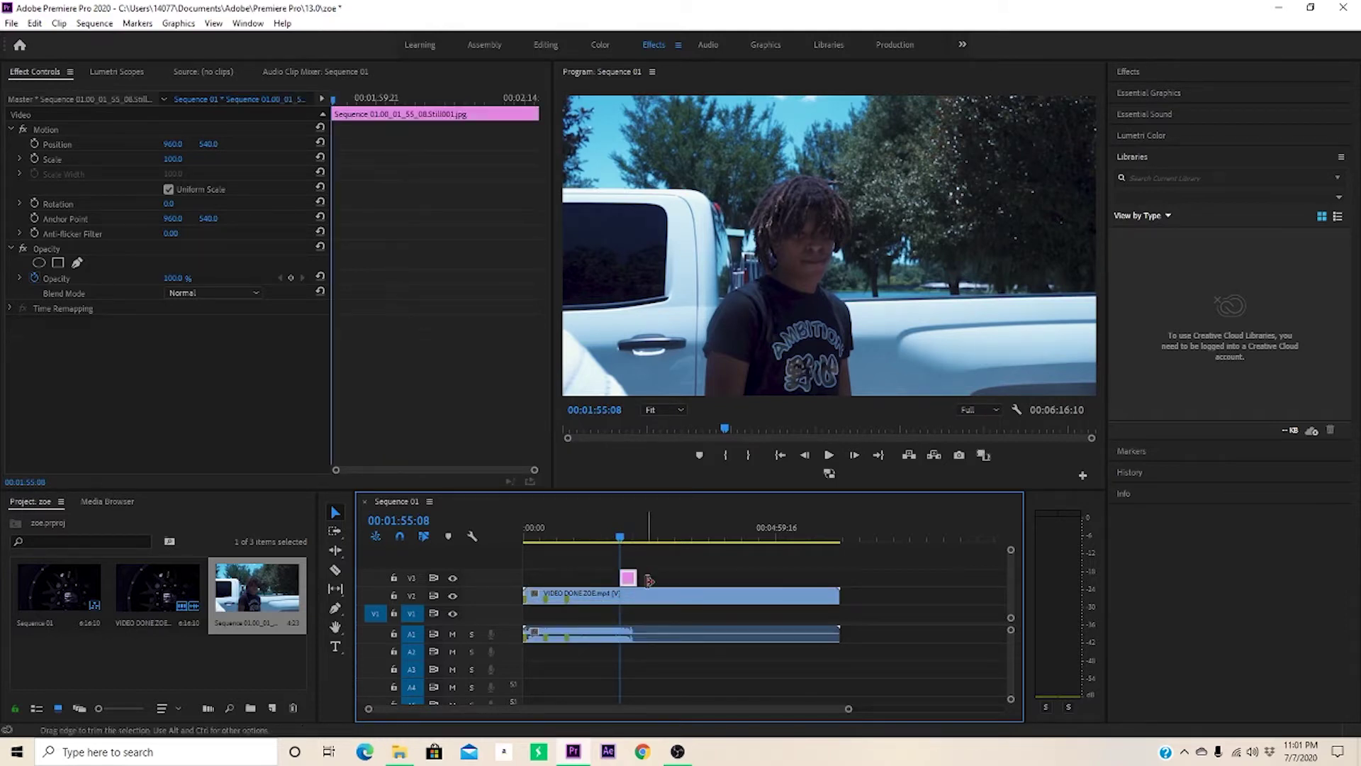
left_click(1144, 78)
left_click(1143, 90)
type("crop")
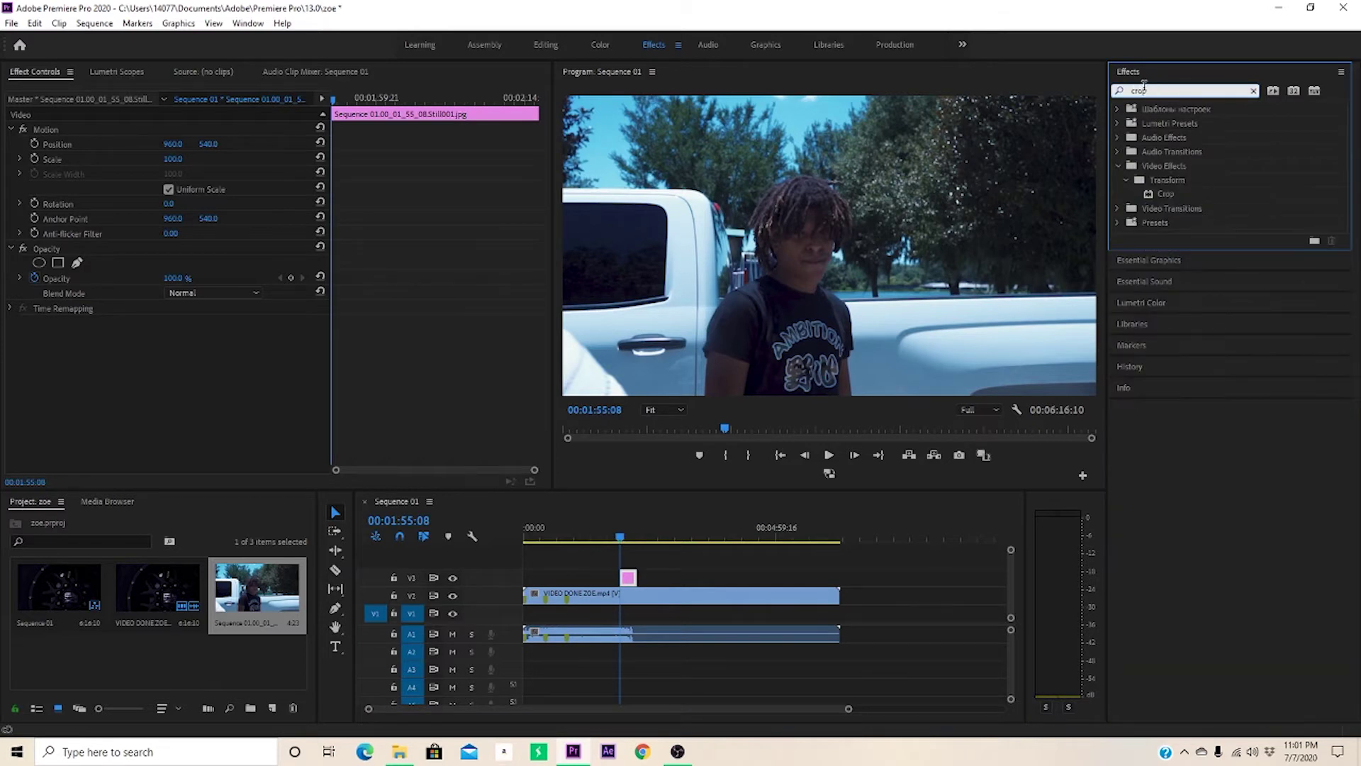
left_click_drag(1166, 194, 632, 585)
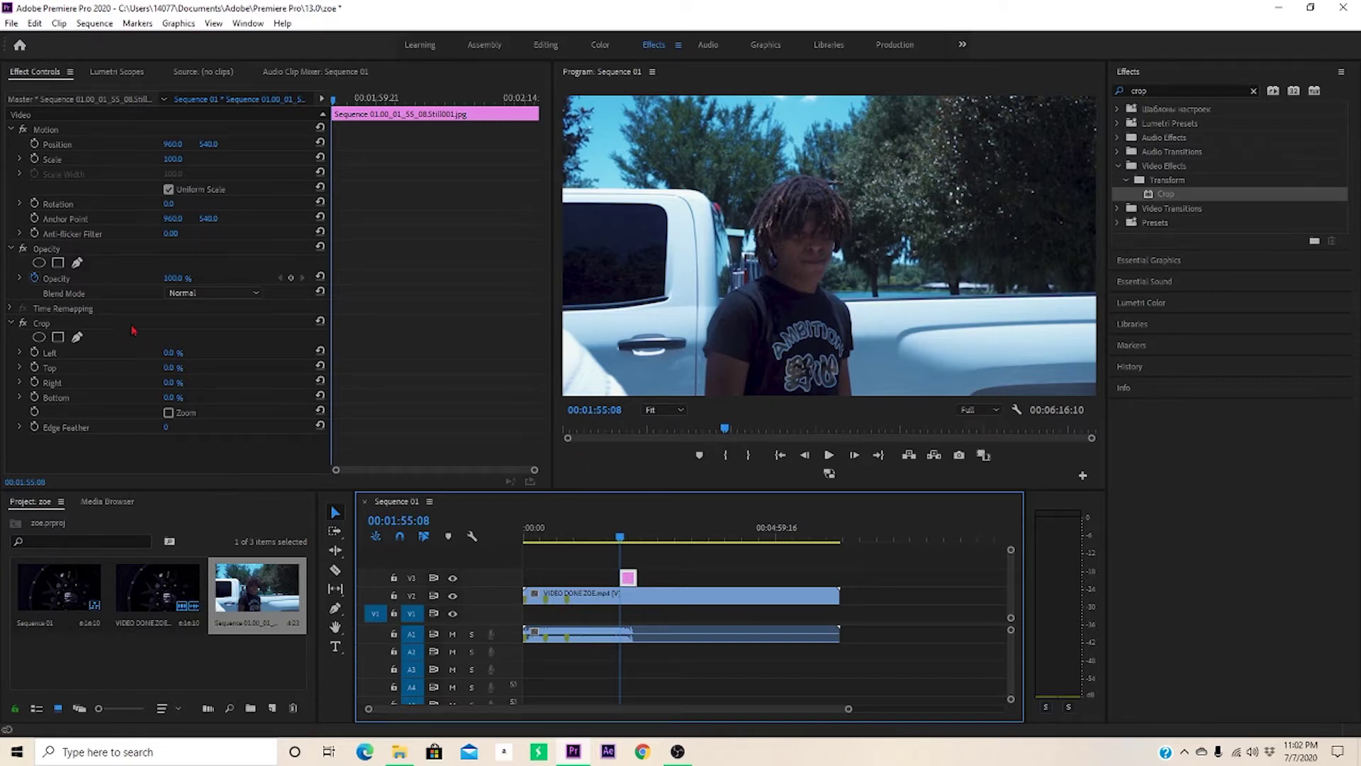
Start a free-drawn mask on the Crop effect, tracing the man's outline from the frame's lower edge up his arm and shoulder
left_click(39, 324)
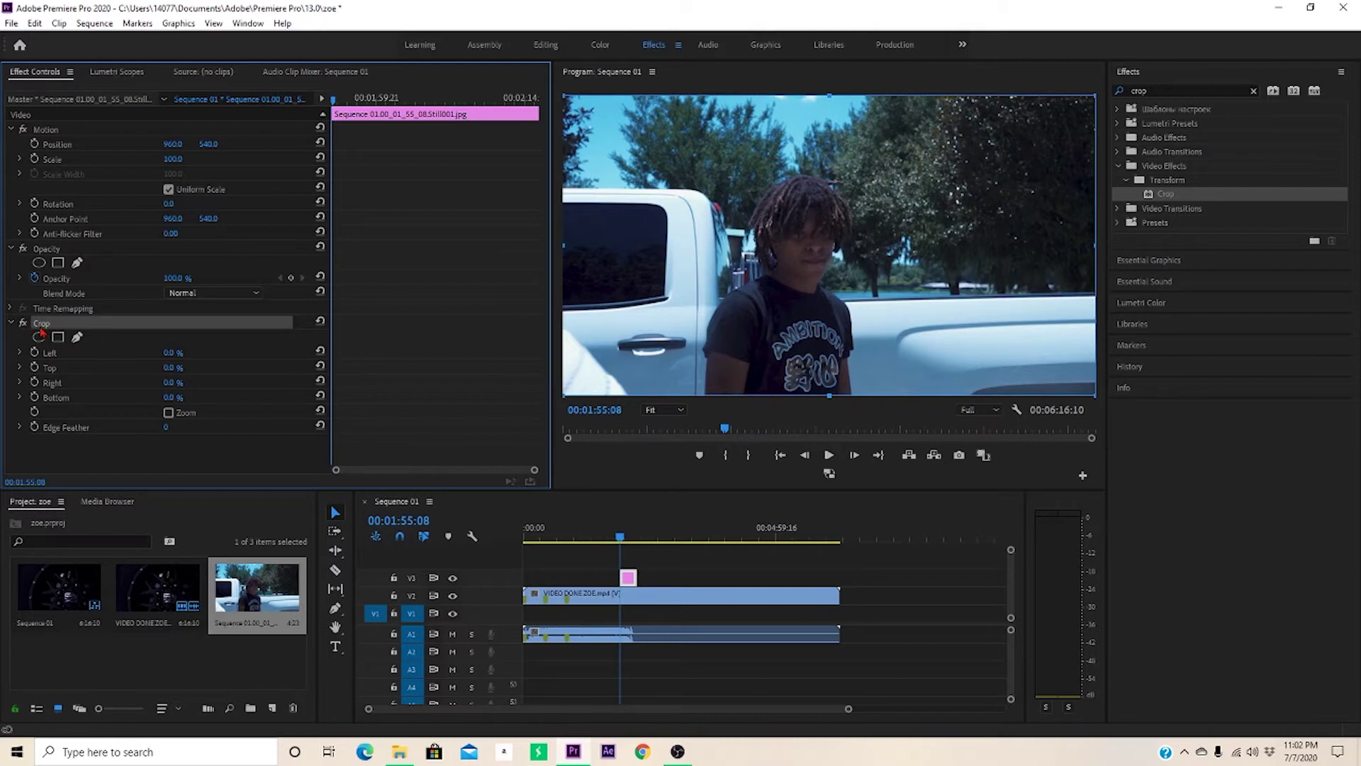
left_click(76, 338)
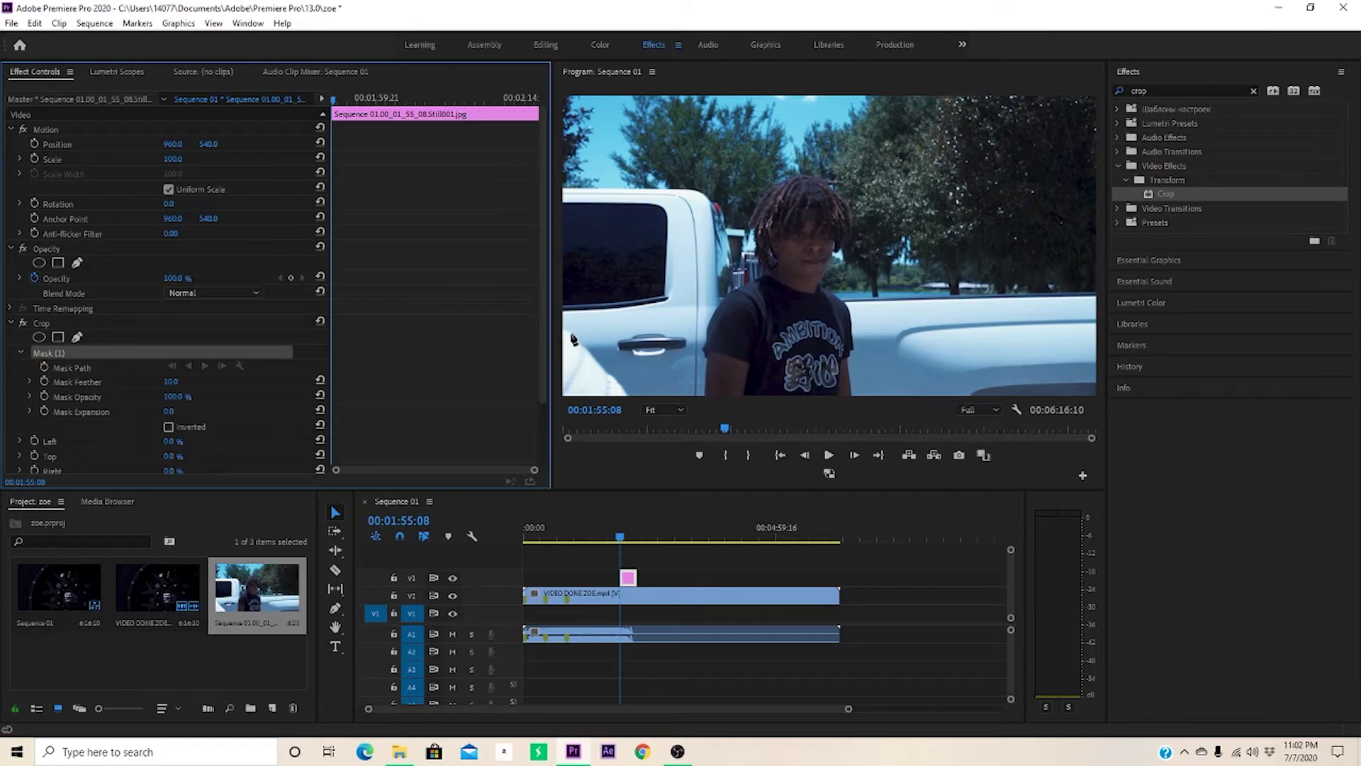
left_click(705, 393)
left_click_drag(706, 360, 707, 323)
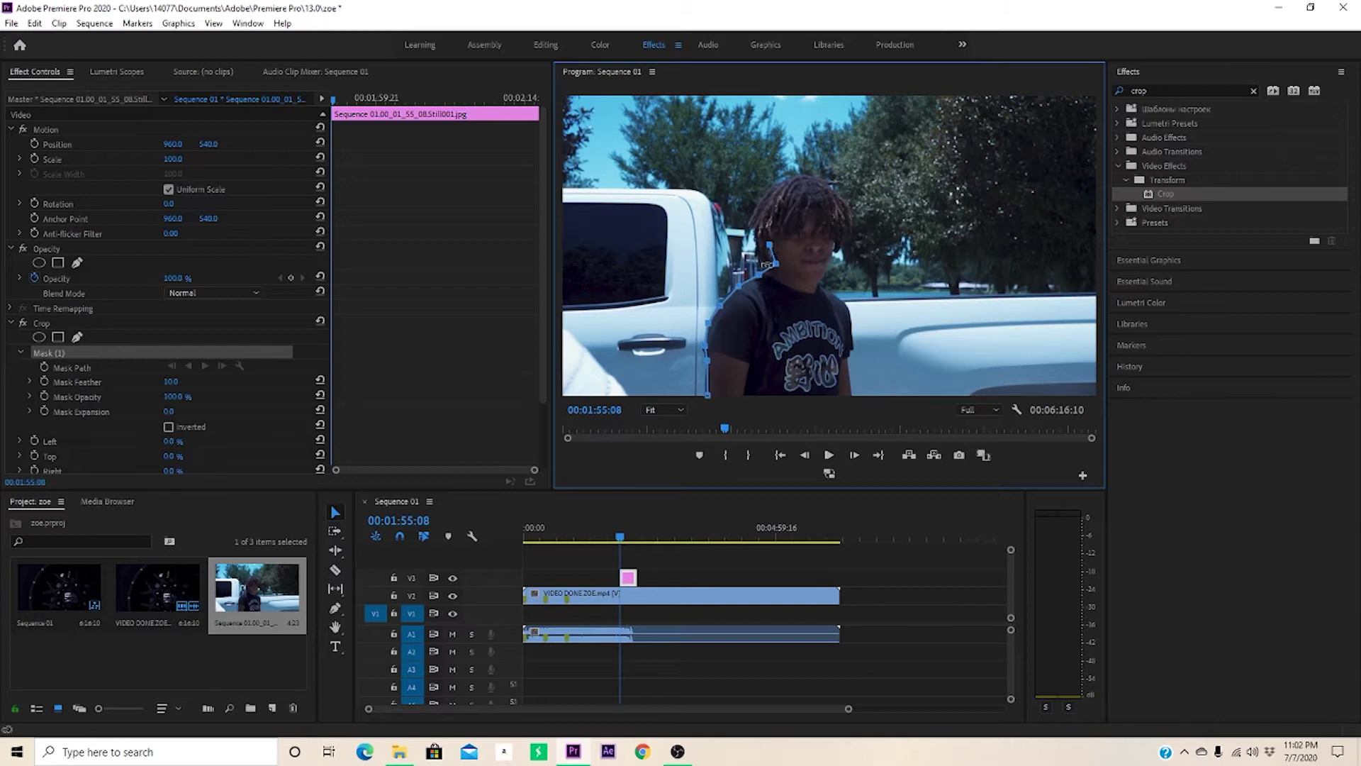
Undo the last mask point and continue the outline around the man's hair and down his face to the neck
left_click(34, 23)
left_click(57, 41)
left_click(755, 211)
left_click(774, 188)
left_click(791, 180)
left_click(803, 178)
left_click(833, 191)
left_click(847, 212)
left_click(840, 241)
left_click(830, 260)
left_click(824, 283)
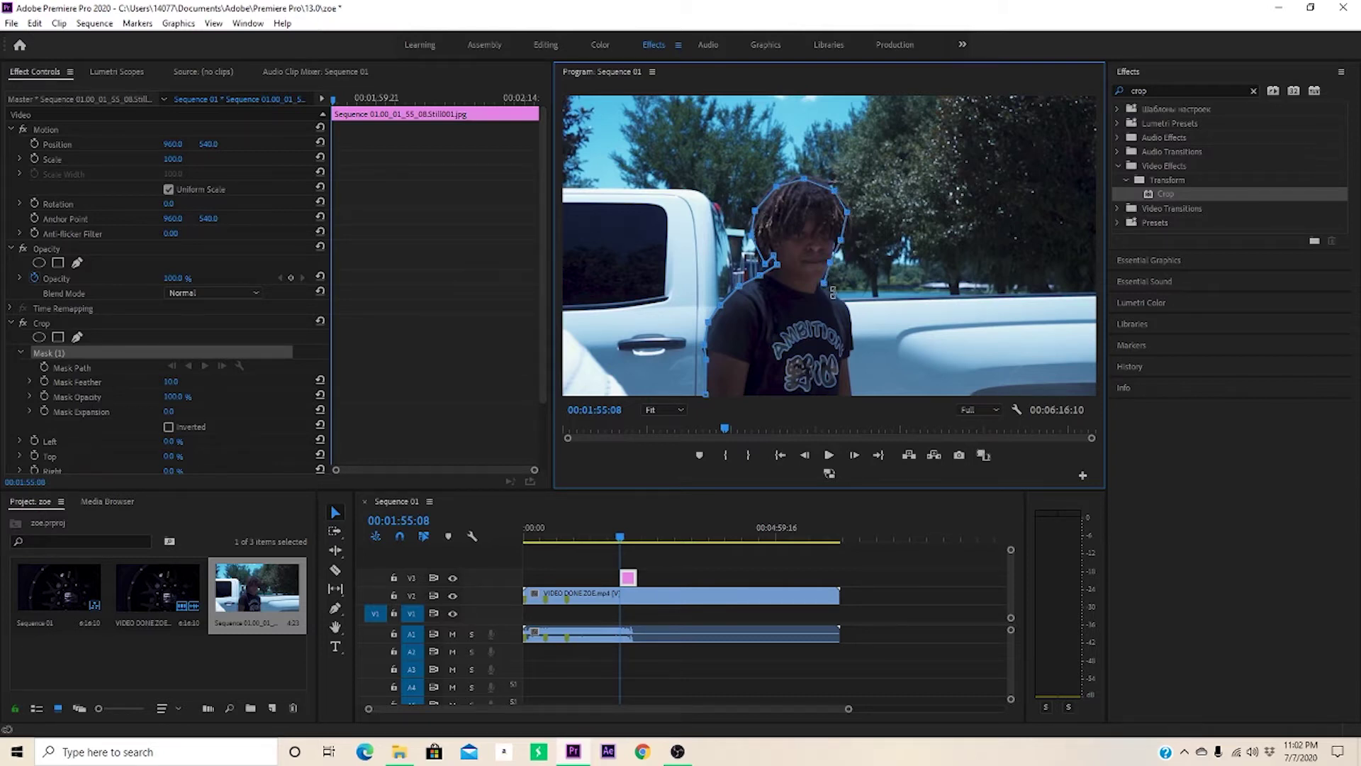
Continue the Crop mask down the man's shoulder and arm, undo the misplaced edit, and close the outline along the frame's lower edge
left_click(838, 298)
left_click(850, 327)
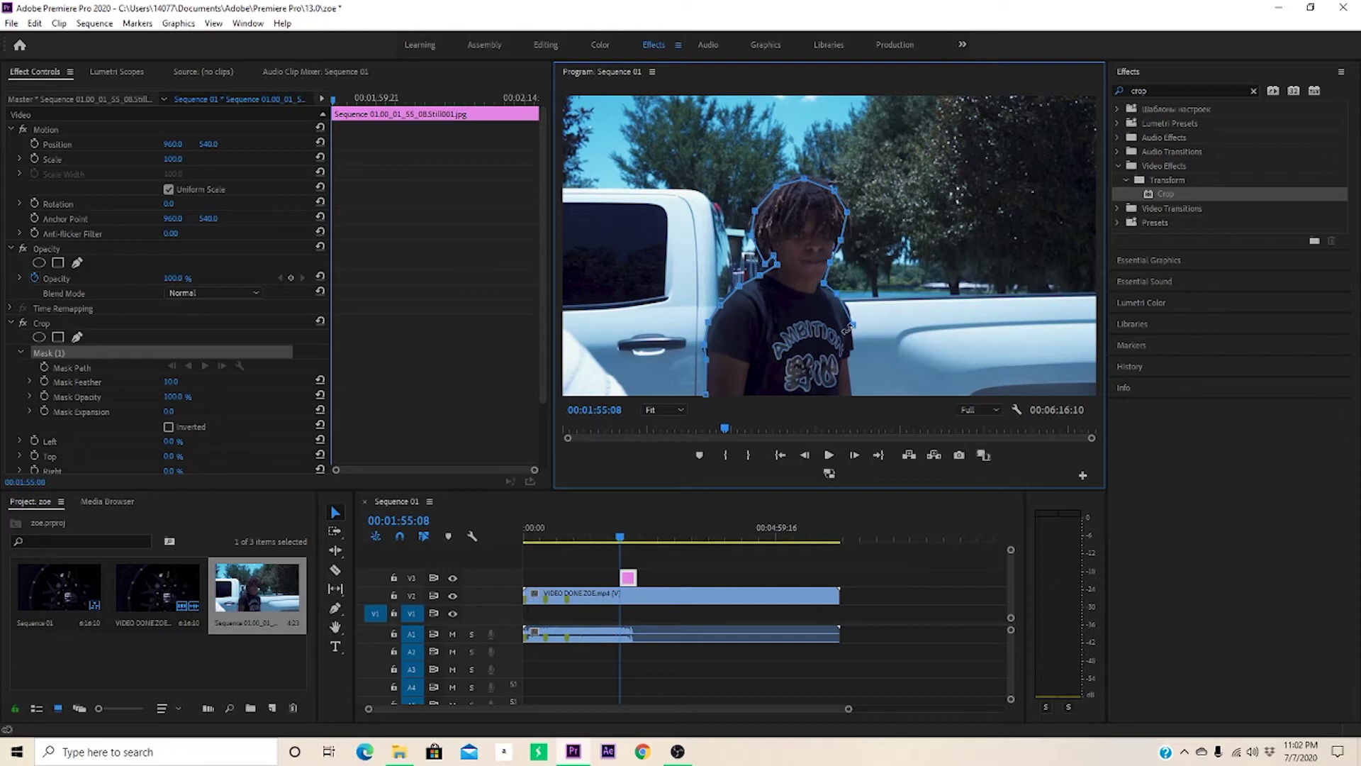
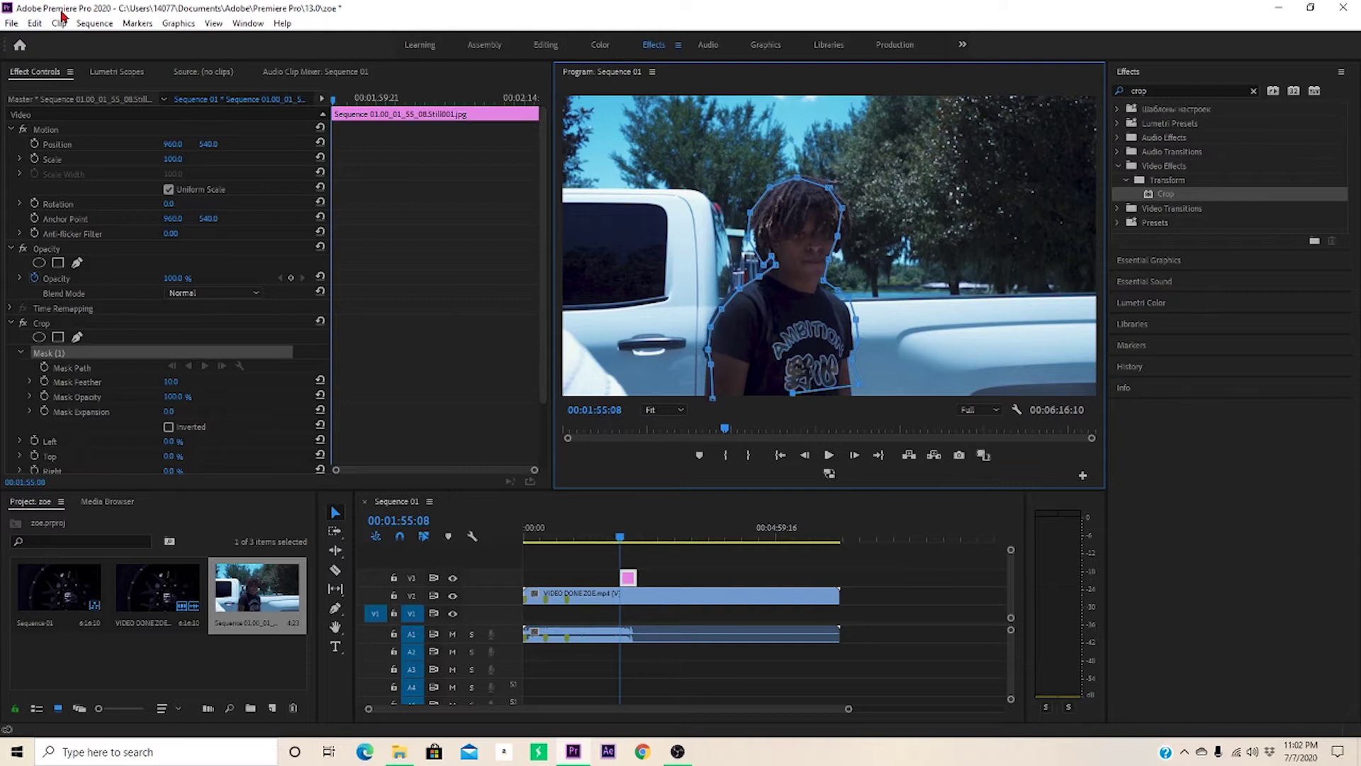
left_click(34, 23)
left_click(106, 39)
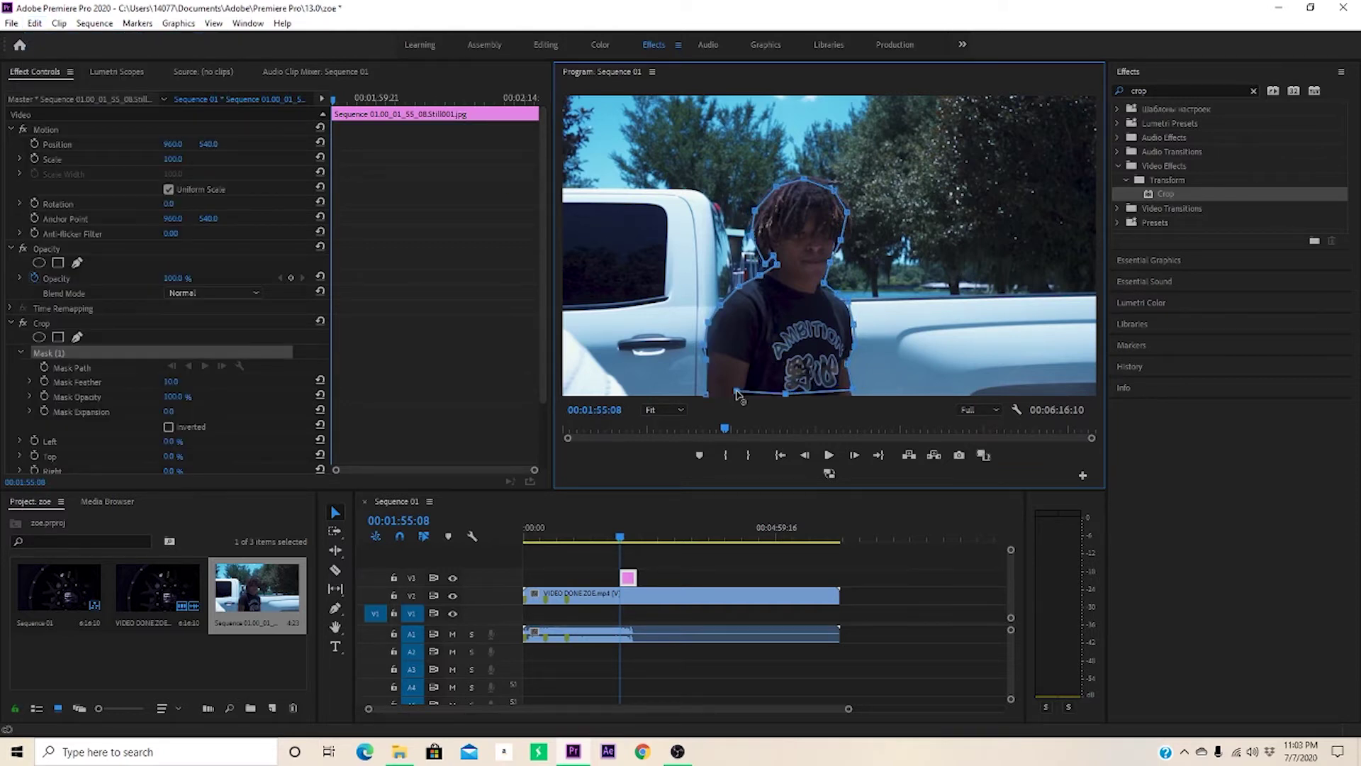
left_click_drag(737, 392, 707, 399)
left_click_drag(541, 381, 542, 445)
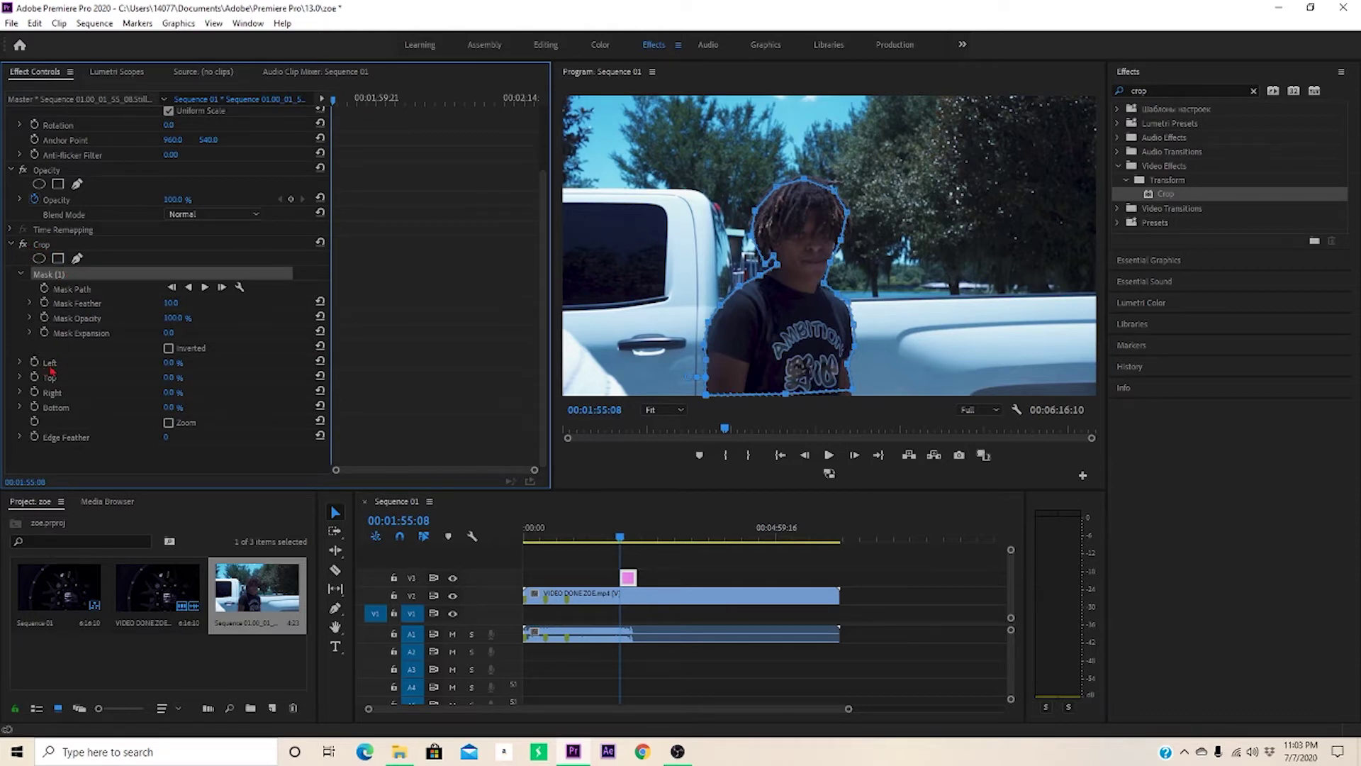
left_click(178, 363)
type("100")
key("BackSpace")
key("BackSpace")
key("BackSpace")
Move the still on track V3 earlier so it ends at the playhead, and place the playhead at its start, 00:01:34:09
left_click(629, 579)
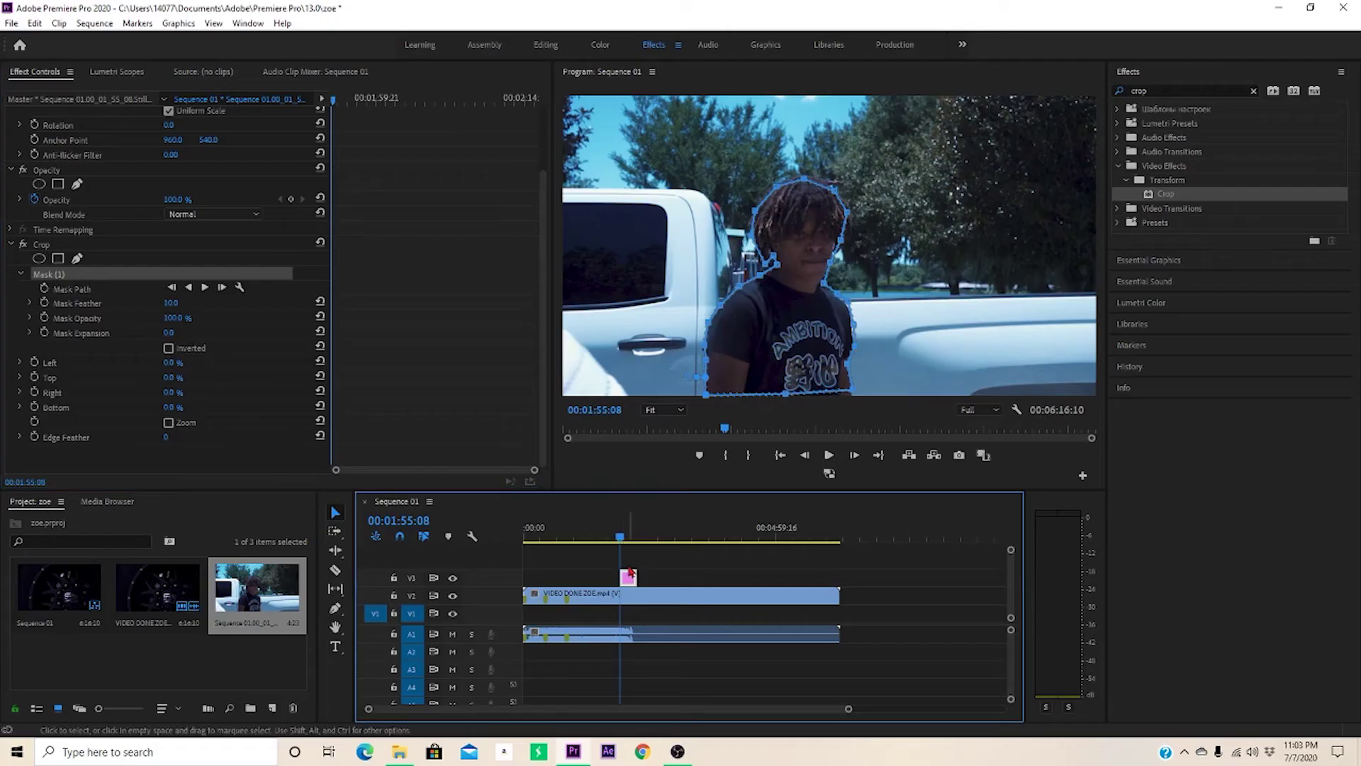
left_click_drag(628, 578, 611, 577)
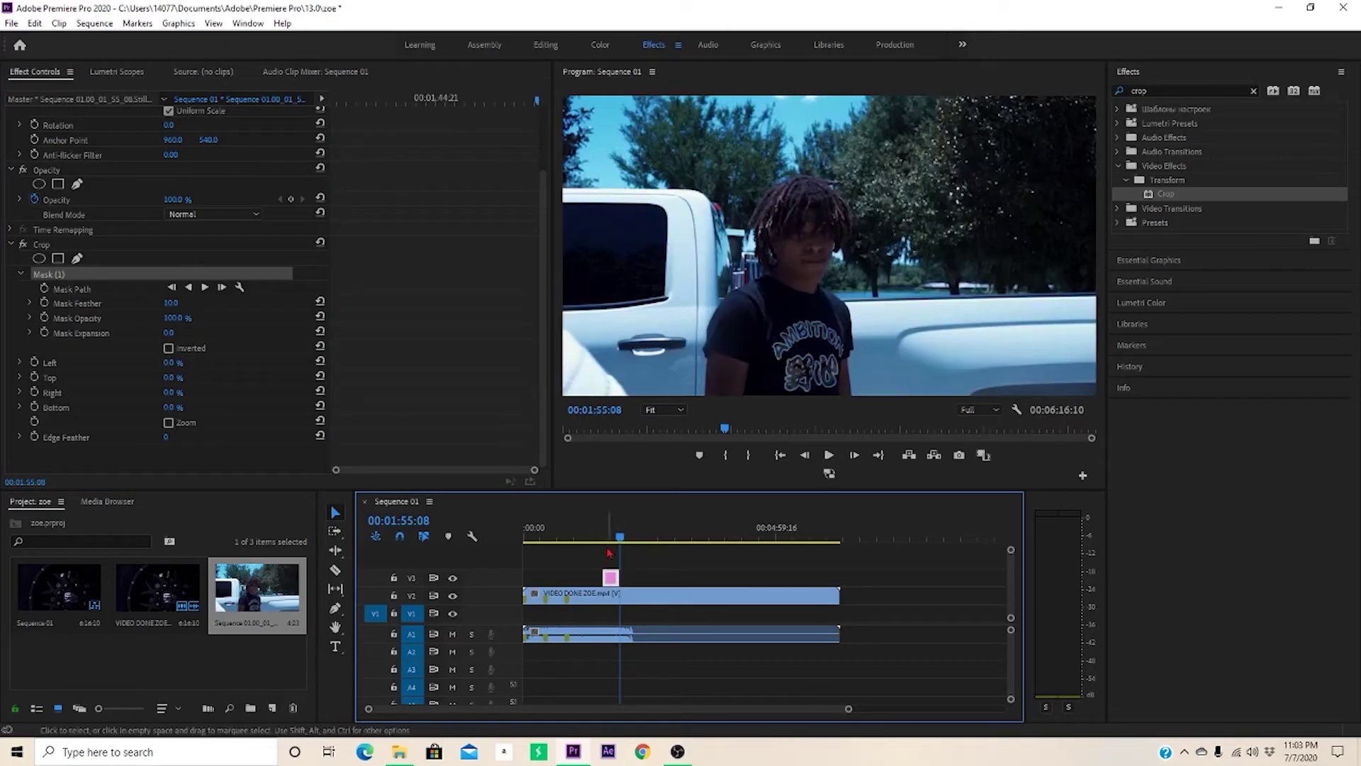
left_click(603, 538)
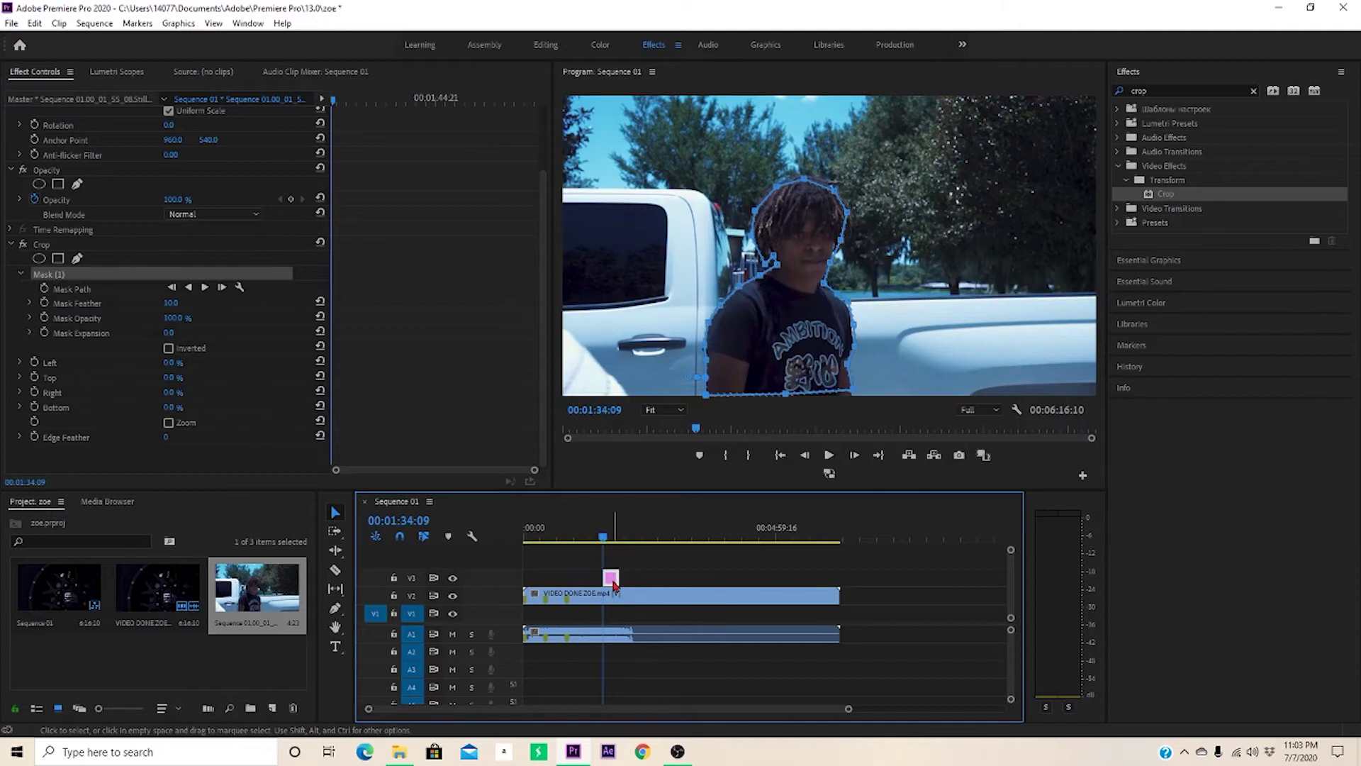
Set the Crop effect's Left value to 100% and invert its mask so only the man remains
left_click(170, 362)
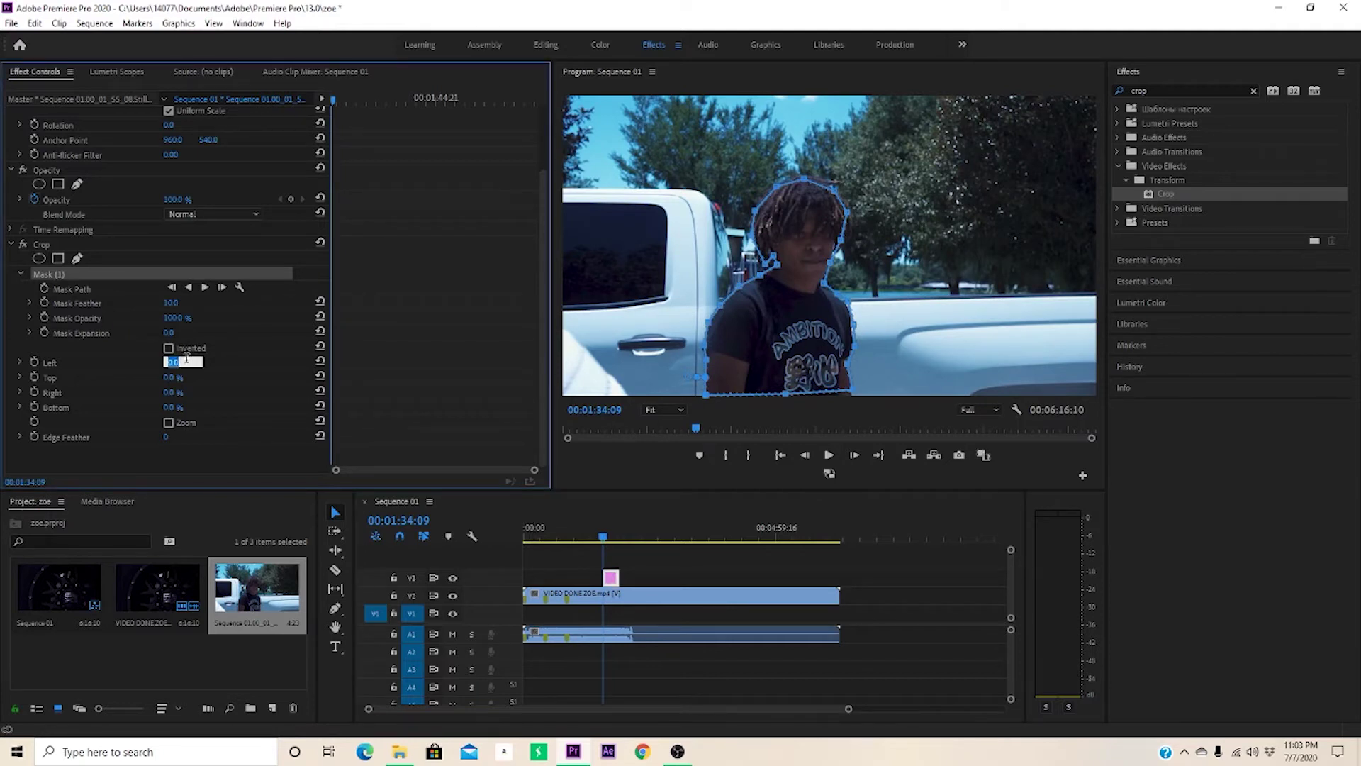
type("100")
key("Return")
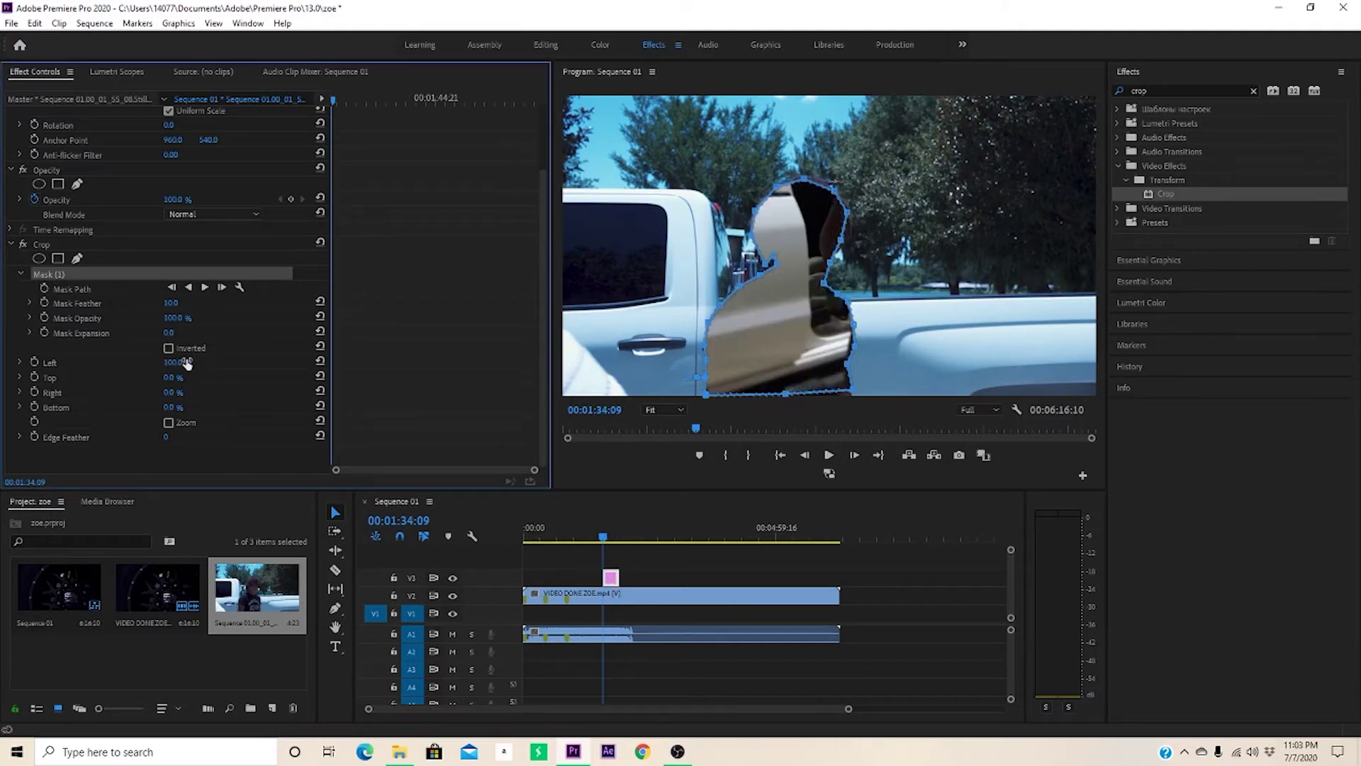
left_click(168, 348)
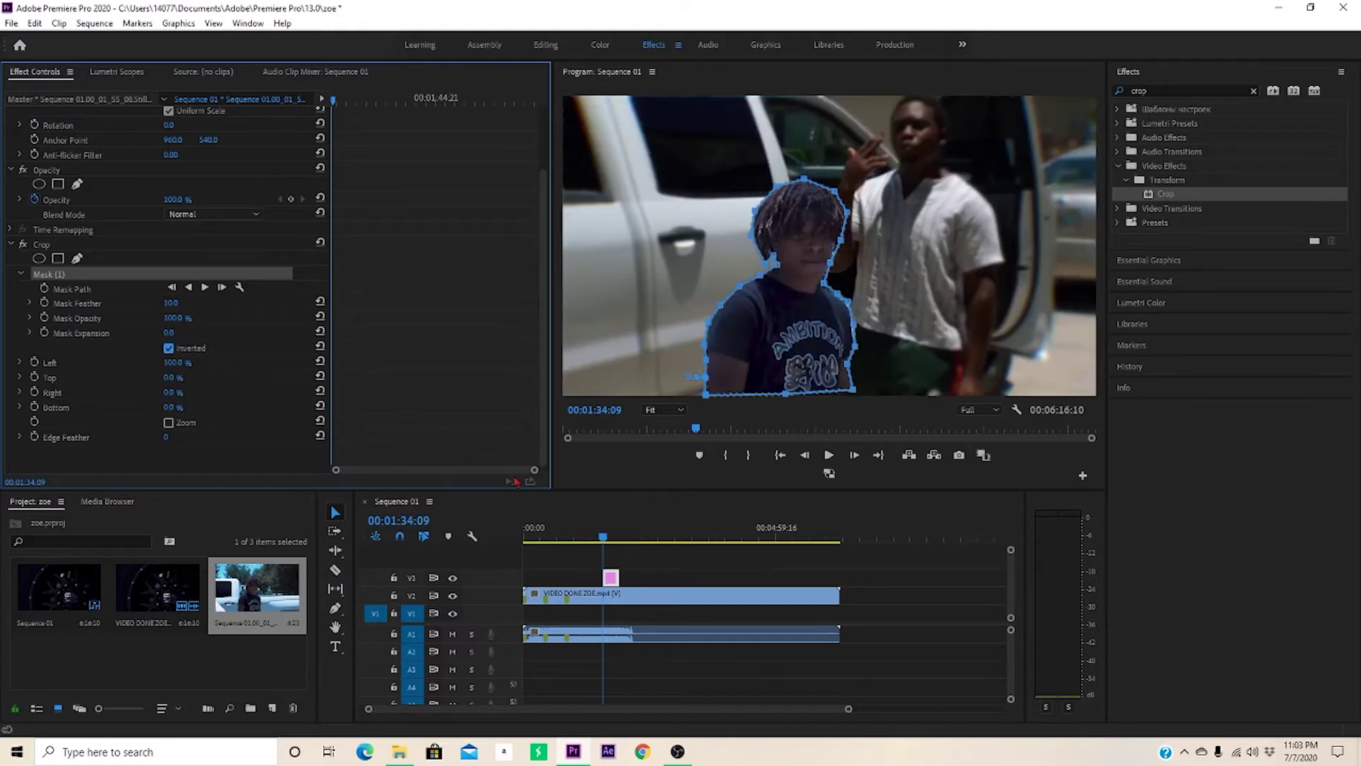
Play the sequence from 00:01:34:09 to review the cutout over the video
left_click(604, 573)
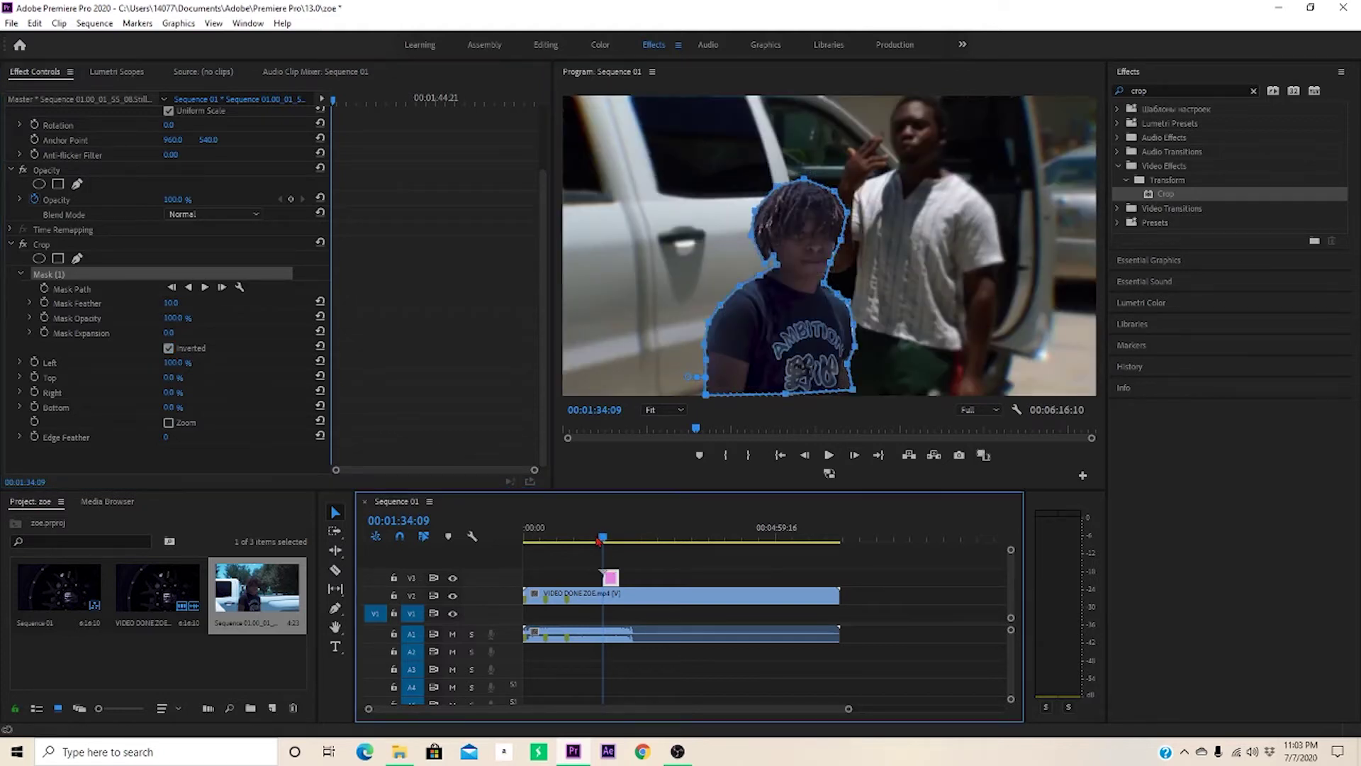
left_click(602, 595)
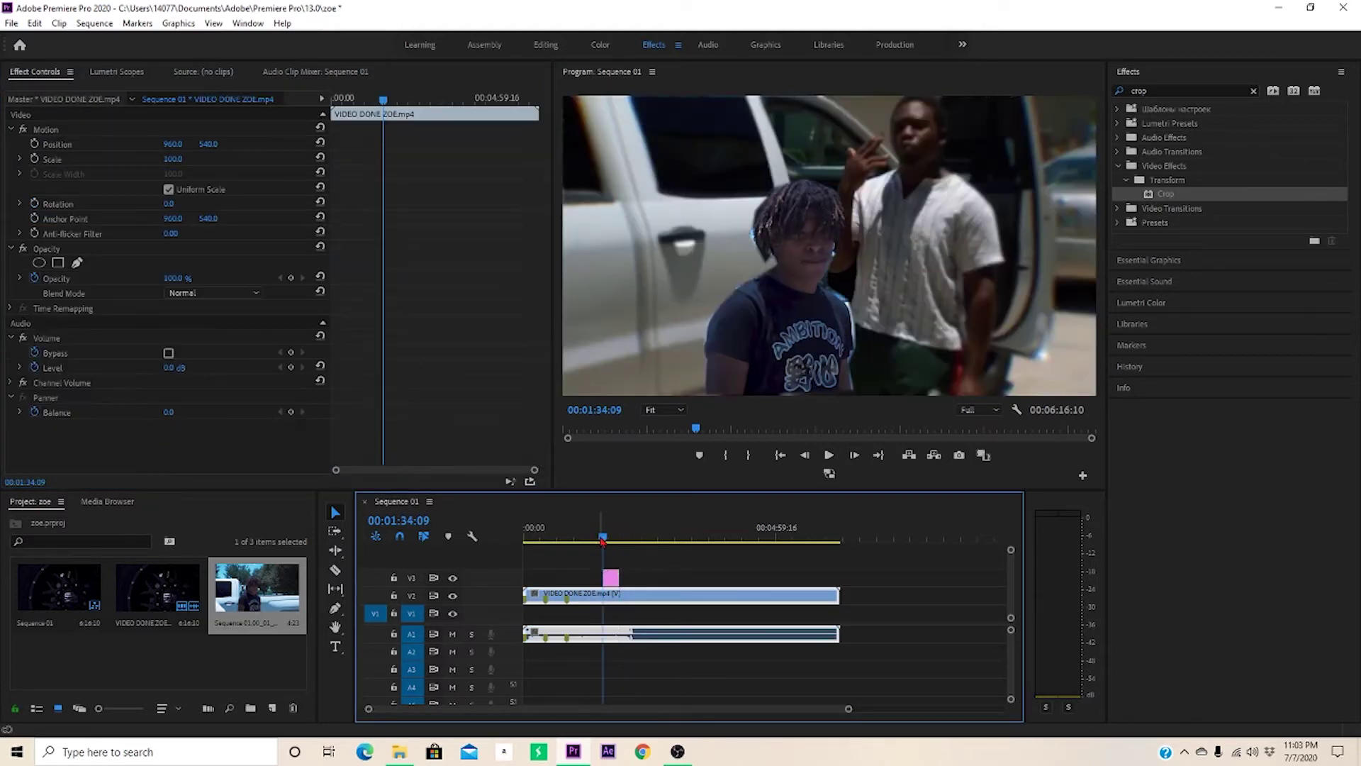
key("space")
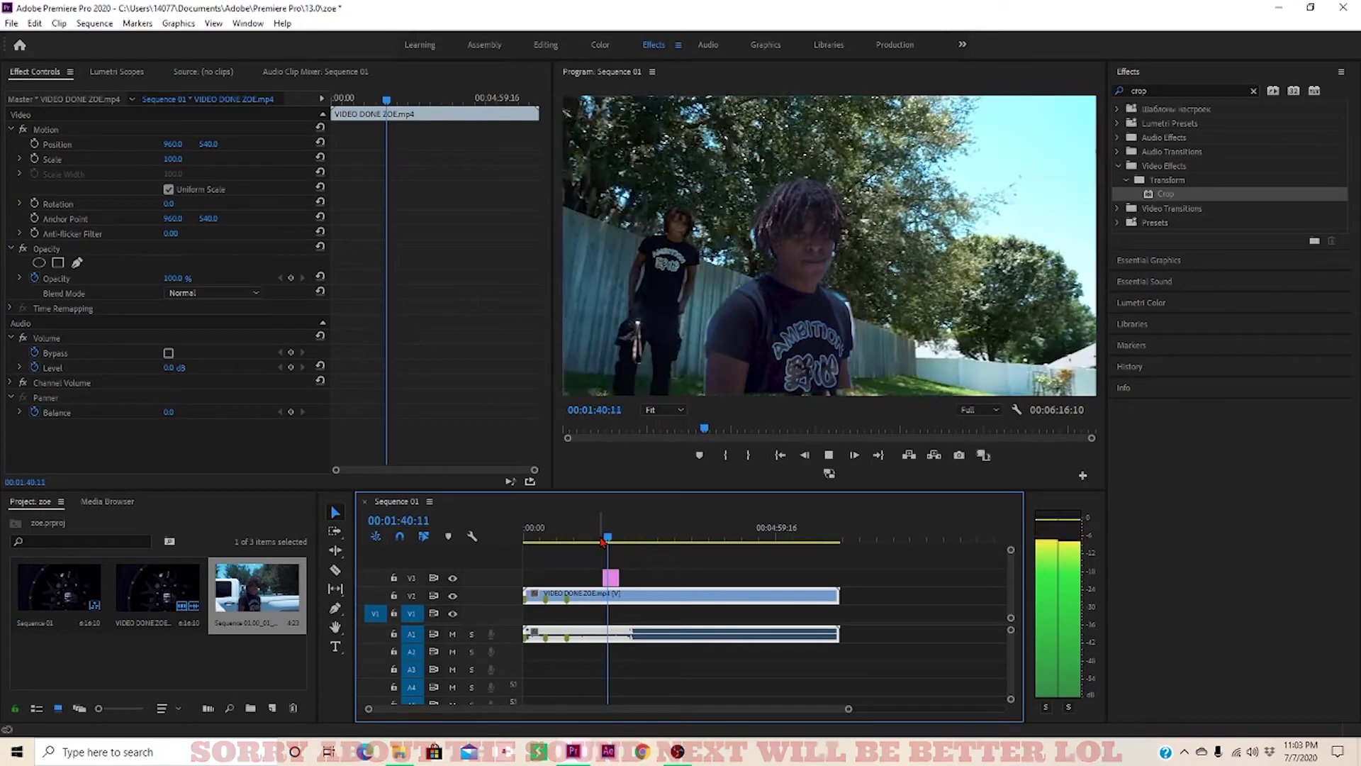
key("space")
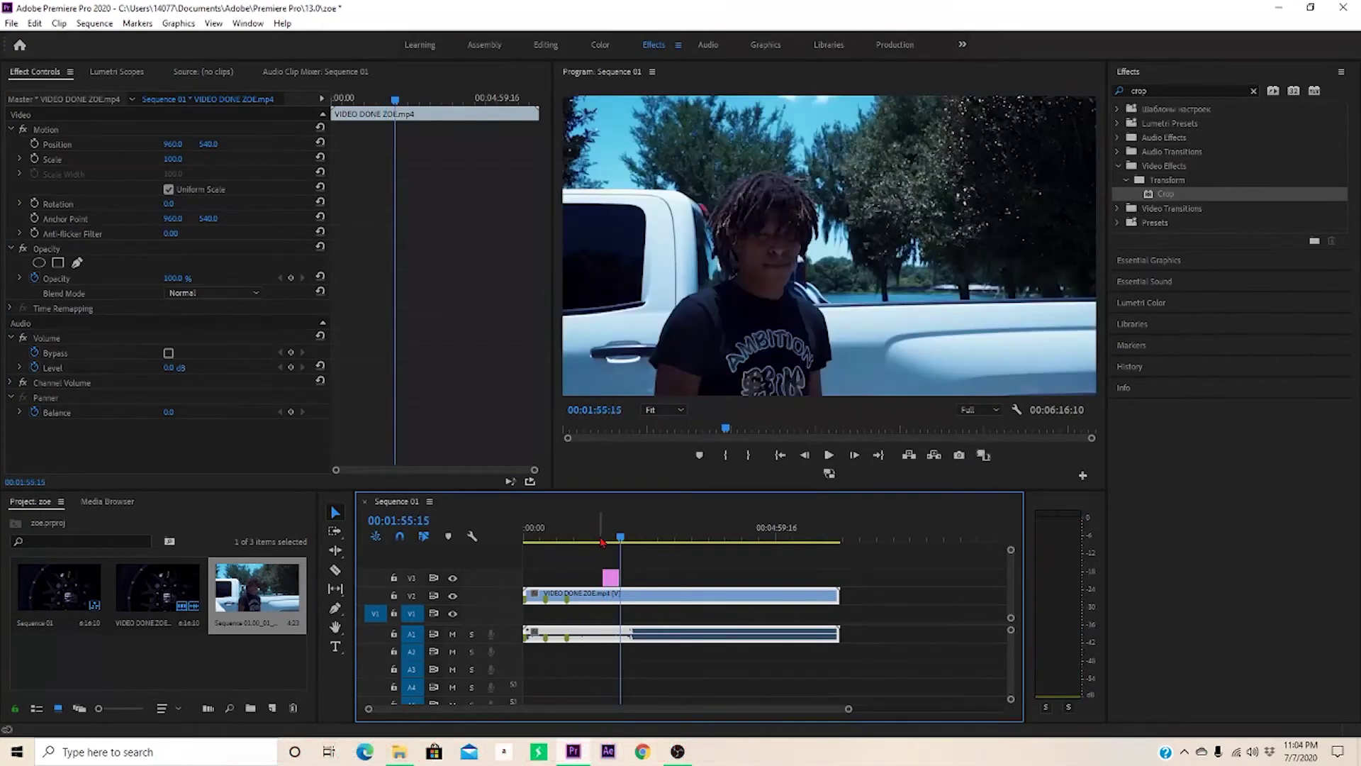
Shorten the still on track V3 by trimming its start to about 00:01:50:10
left_click(620, 539)
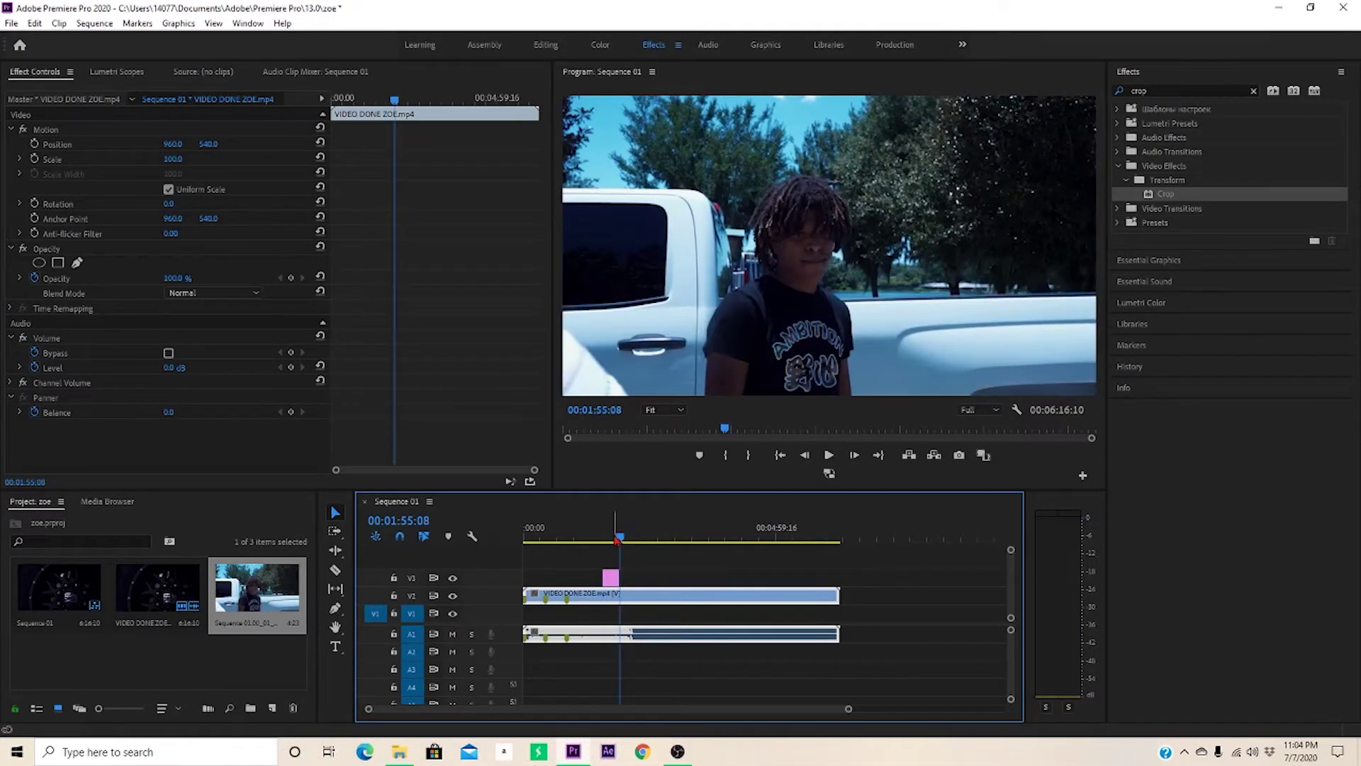
left_click_drag(848, 711, 678, 709)
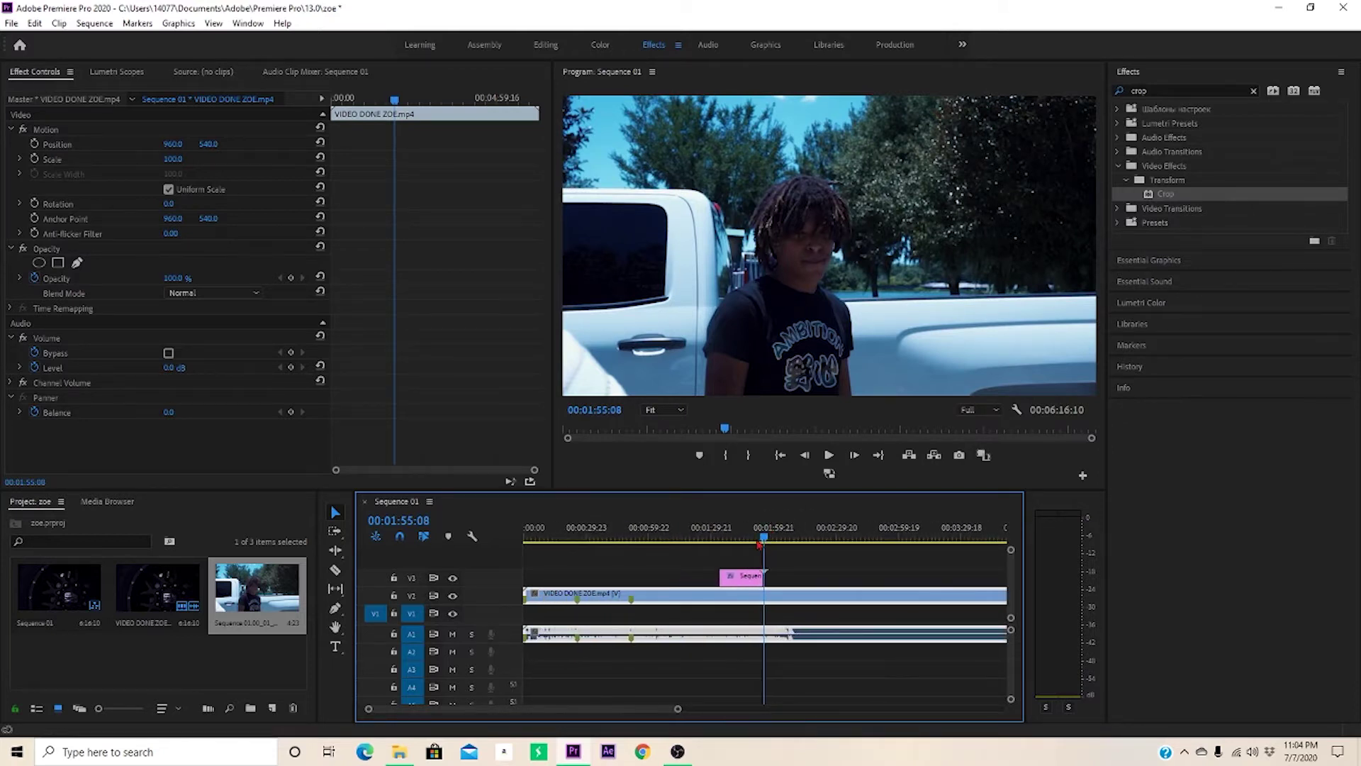
left_click_drag(765, 542, 753, 578)
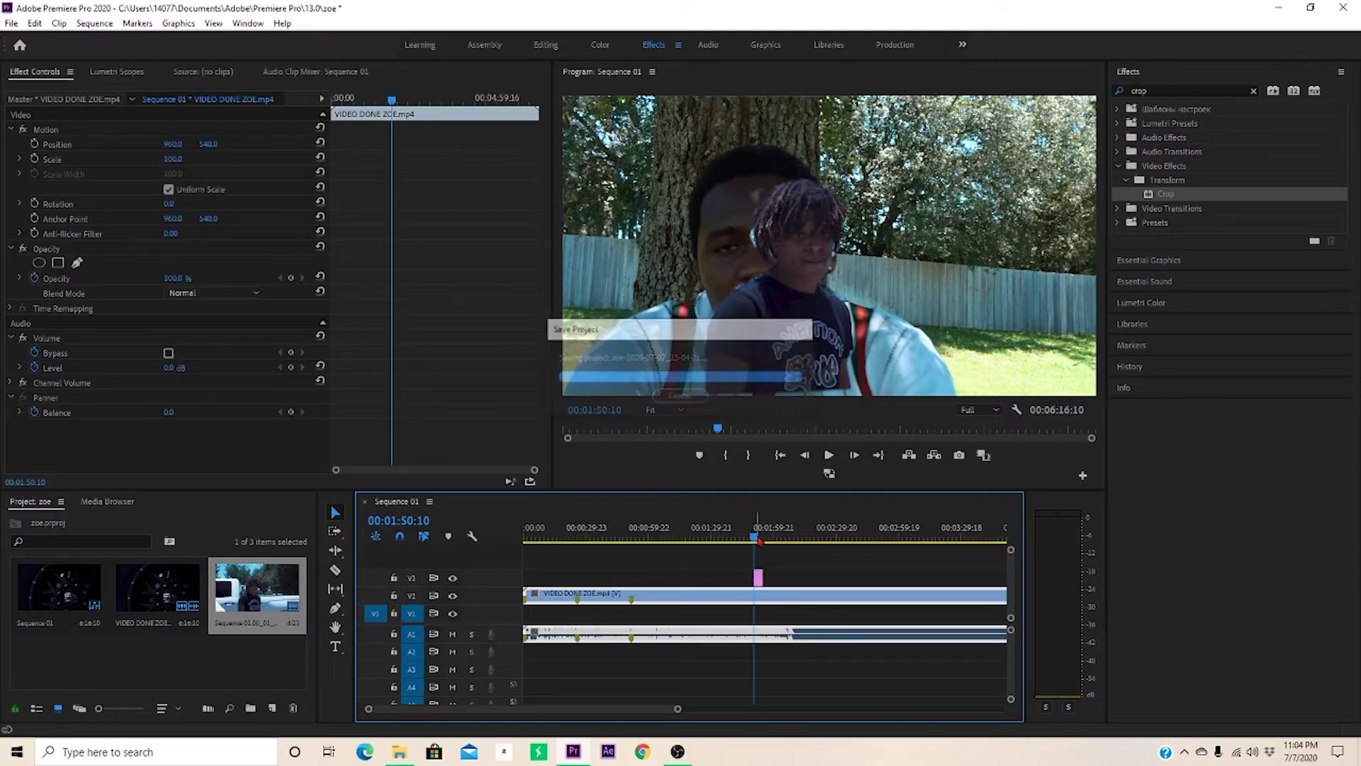
Play the sequence from 00:01:45:16 to review the shortened cutout, stopping at 00:01:54:09
left_click_drag(757, 540, 748, 541)
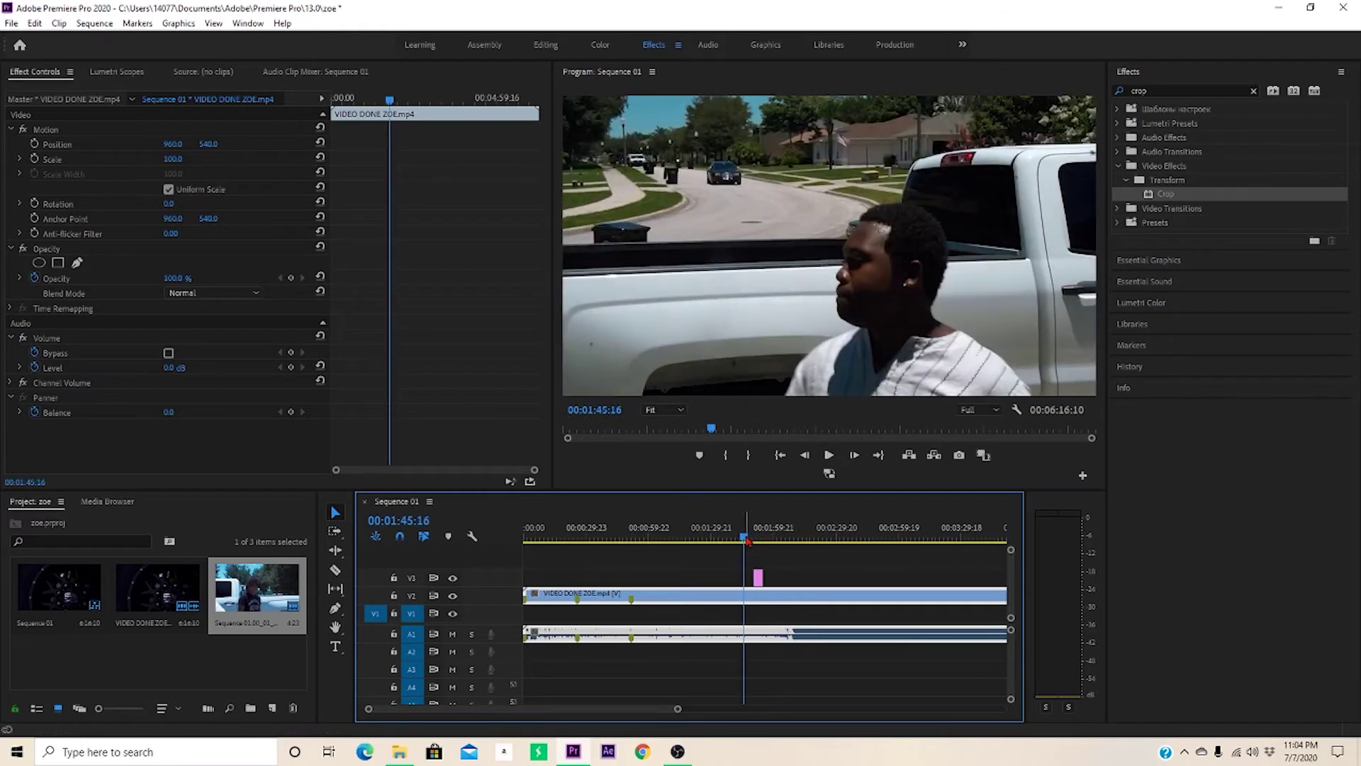
key("space")
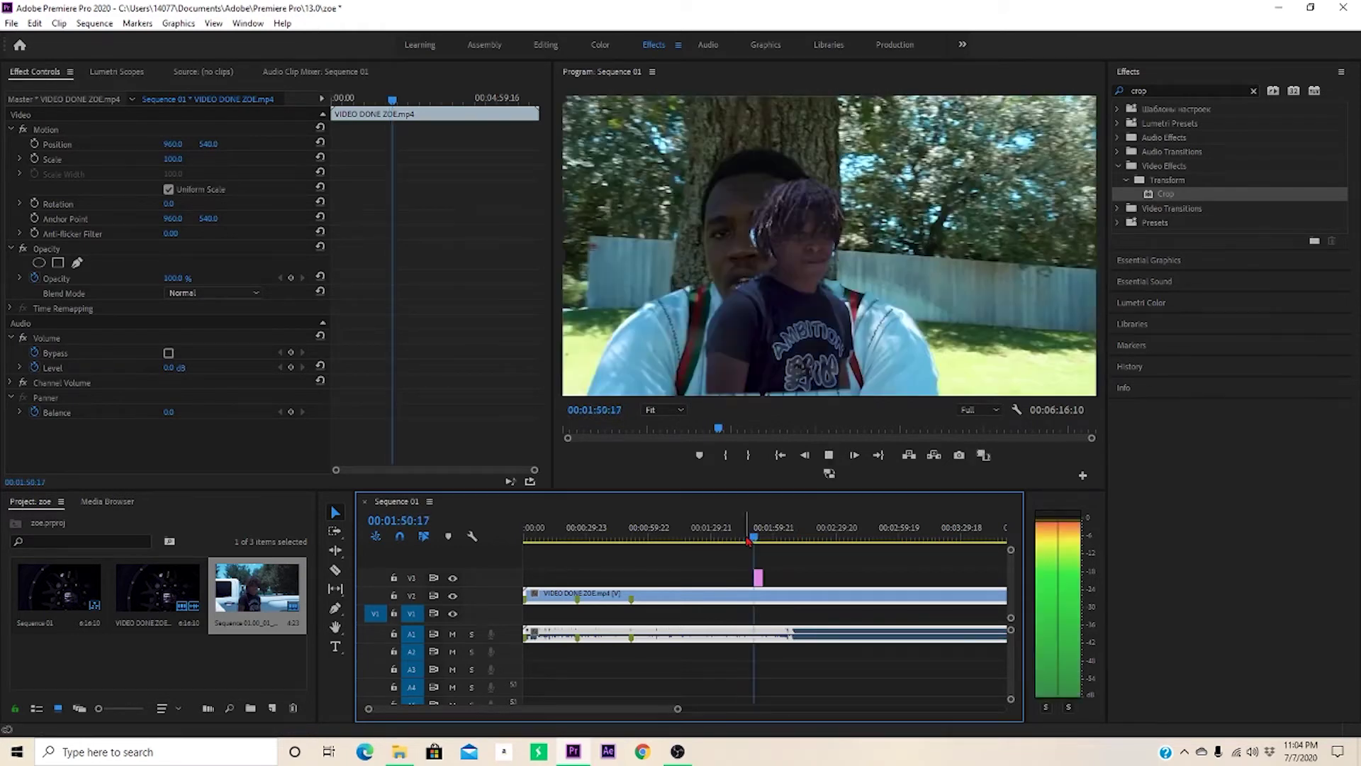
key("space")
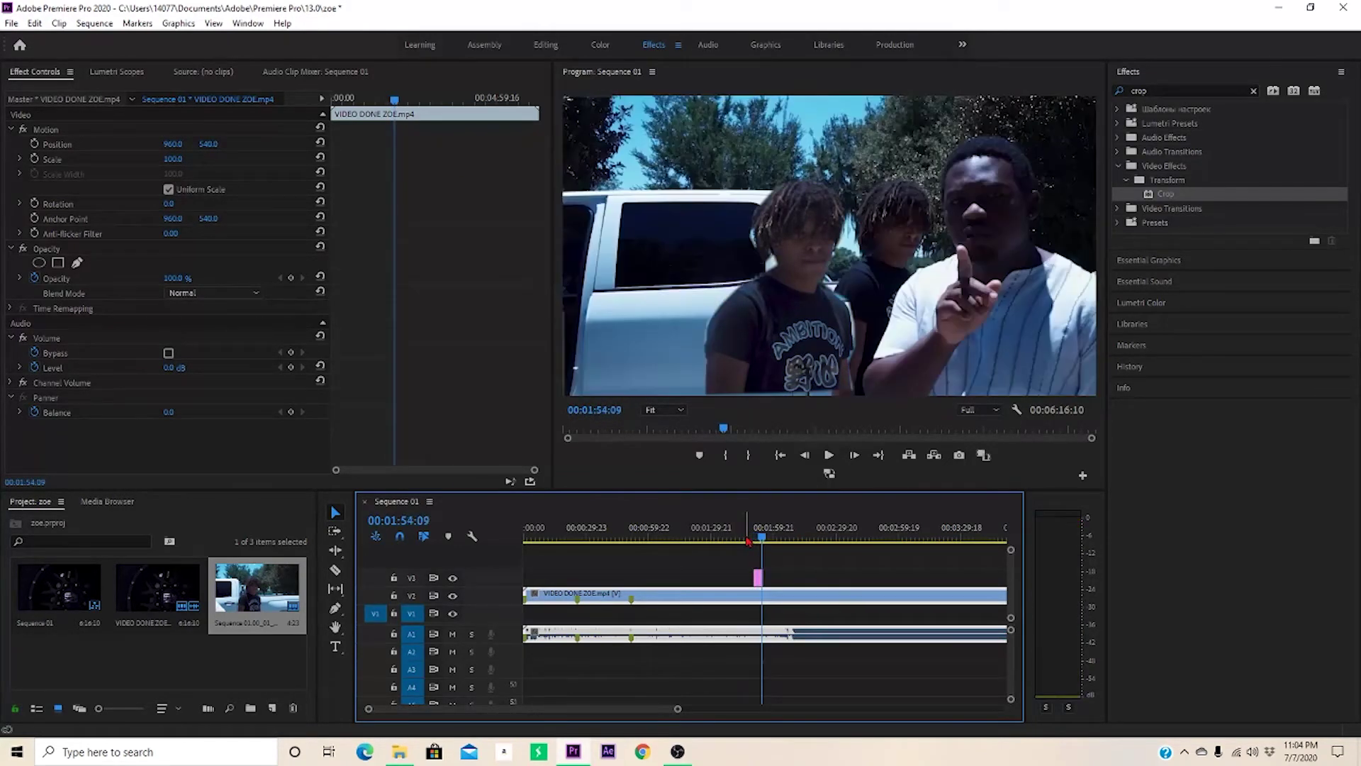
Trim the start of the still on track V3 further, to the playhead at 00:01:54:09
left_click_drag(678, 709, 701, 709)
key("equal")
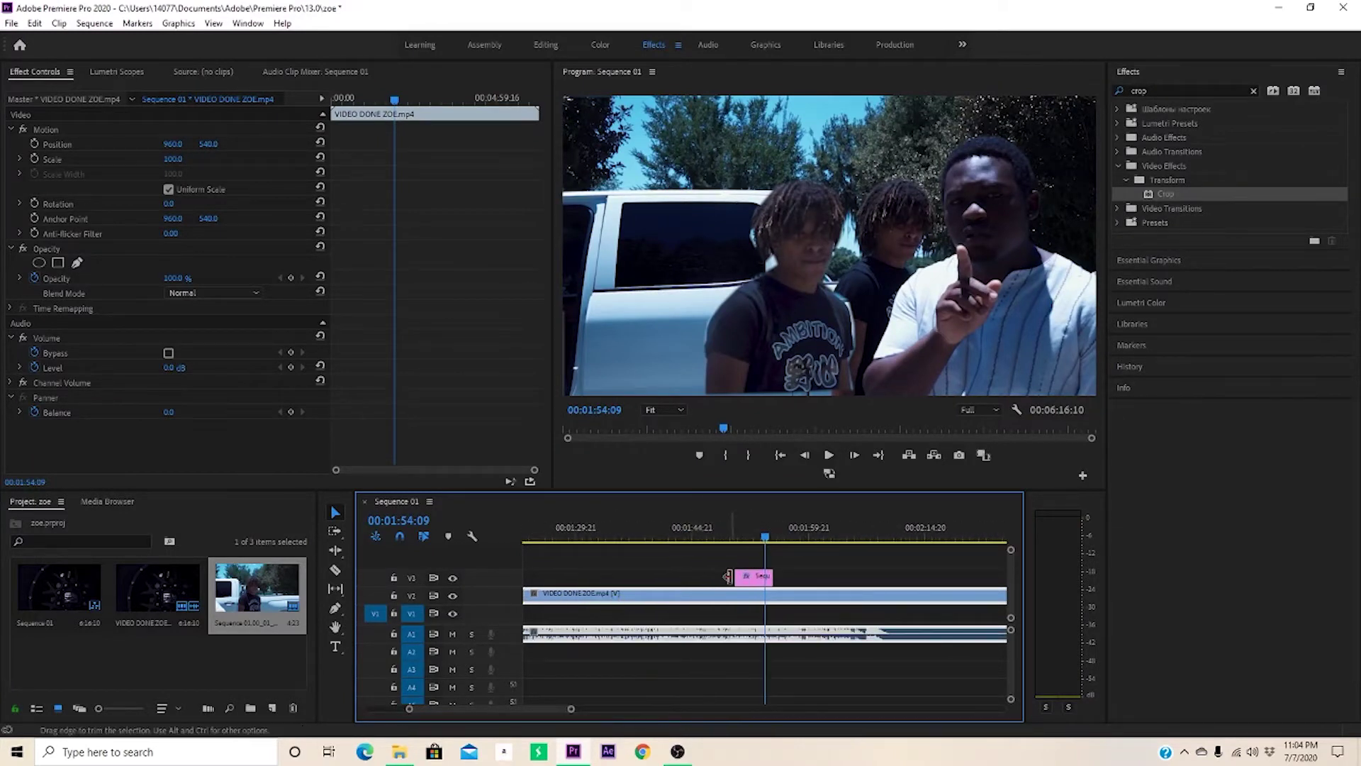
left_click_drag(744, 578, 766, 577)
Play the sequence from just before the trimmed still to review how the cutout leads into the original shot
left_click(757, 539)
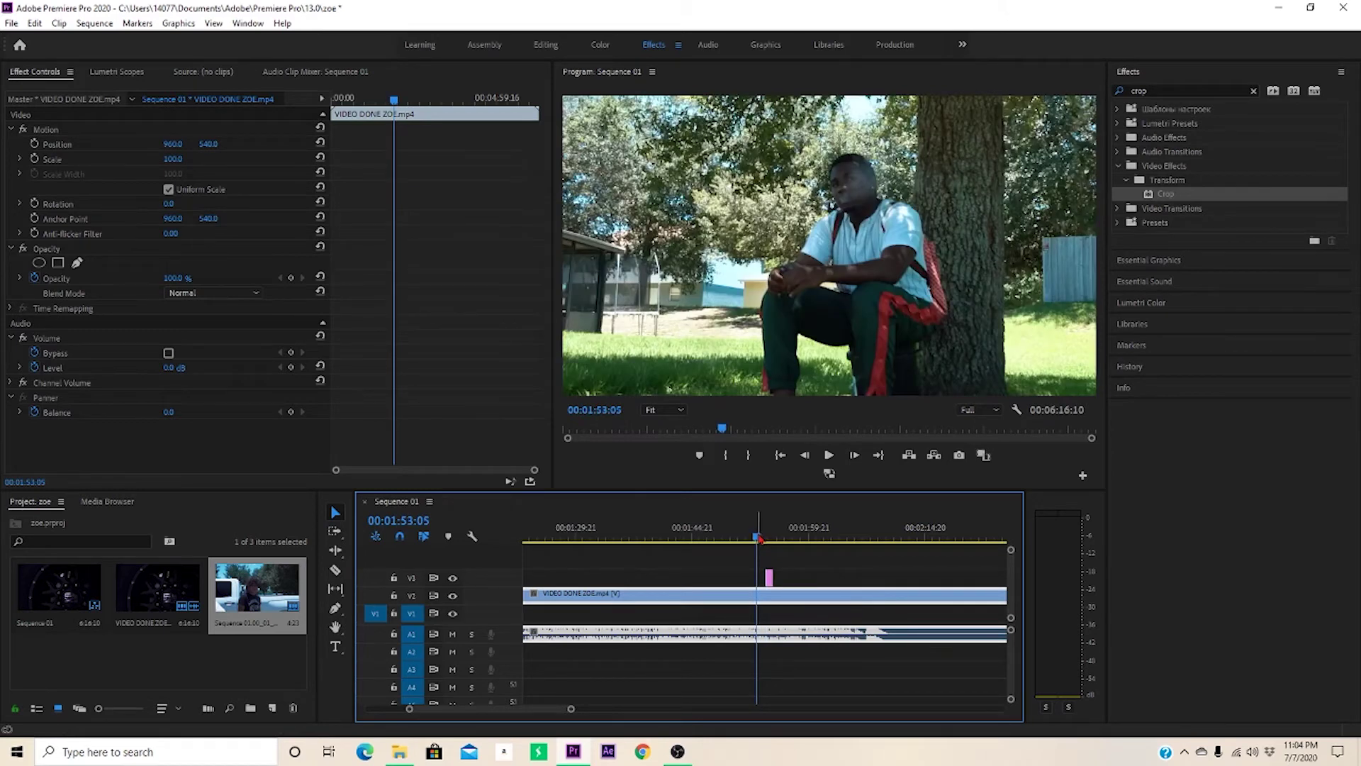
left_click_drag(758, 538, 762, 538)
key("space")
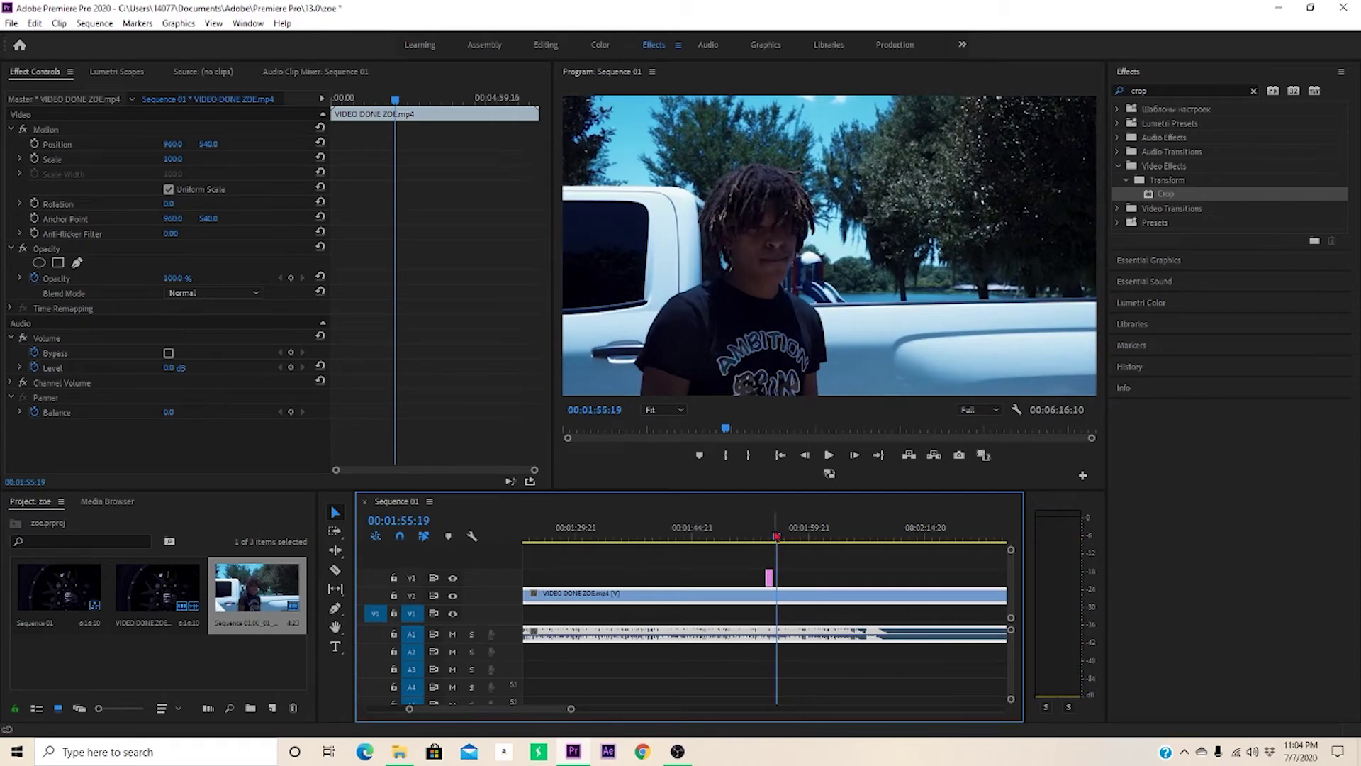
key("space")
left_click(1003, 327)
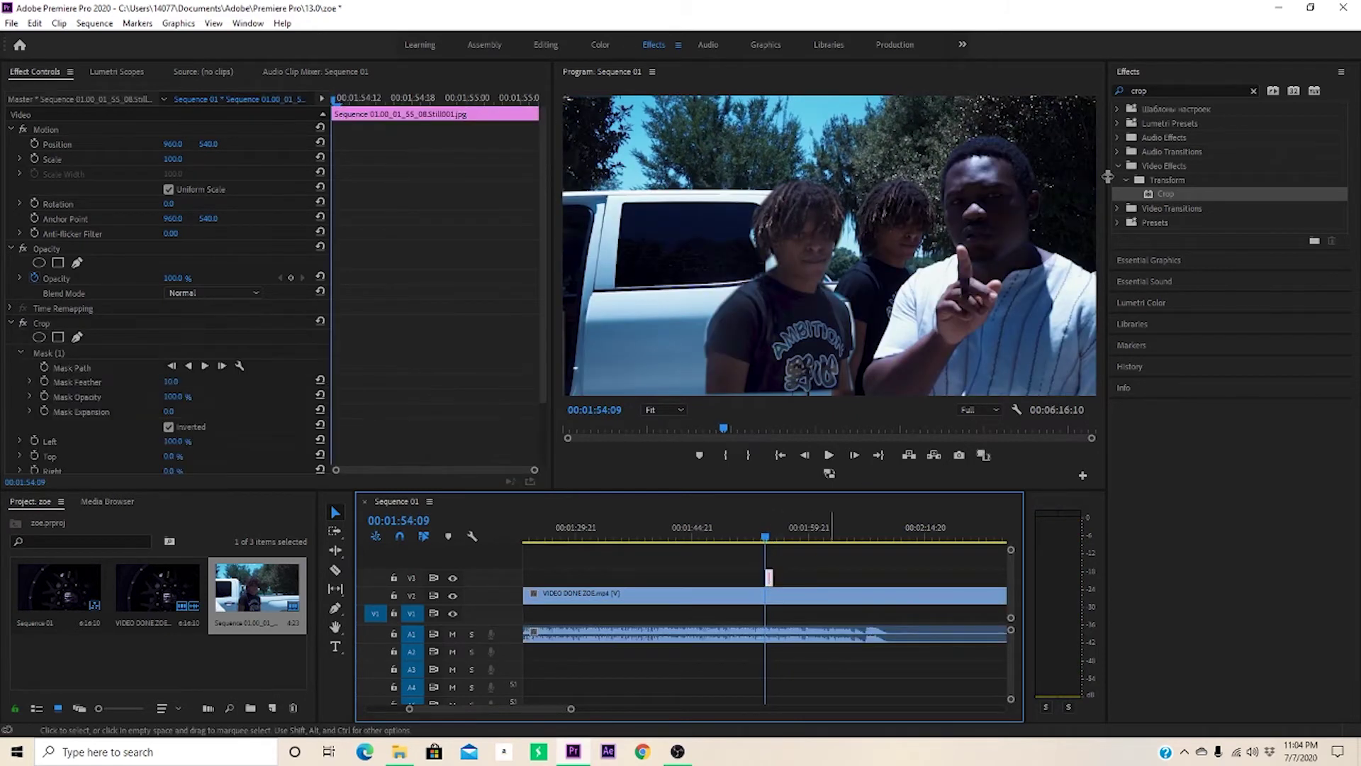
Clear the effects search, switch to Chrome, and view the pricing options on the Red Giant Universe page
left_click(1253, 90)
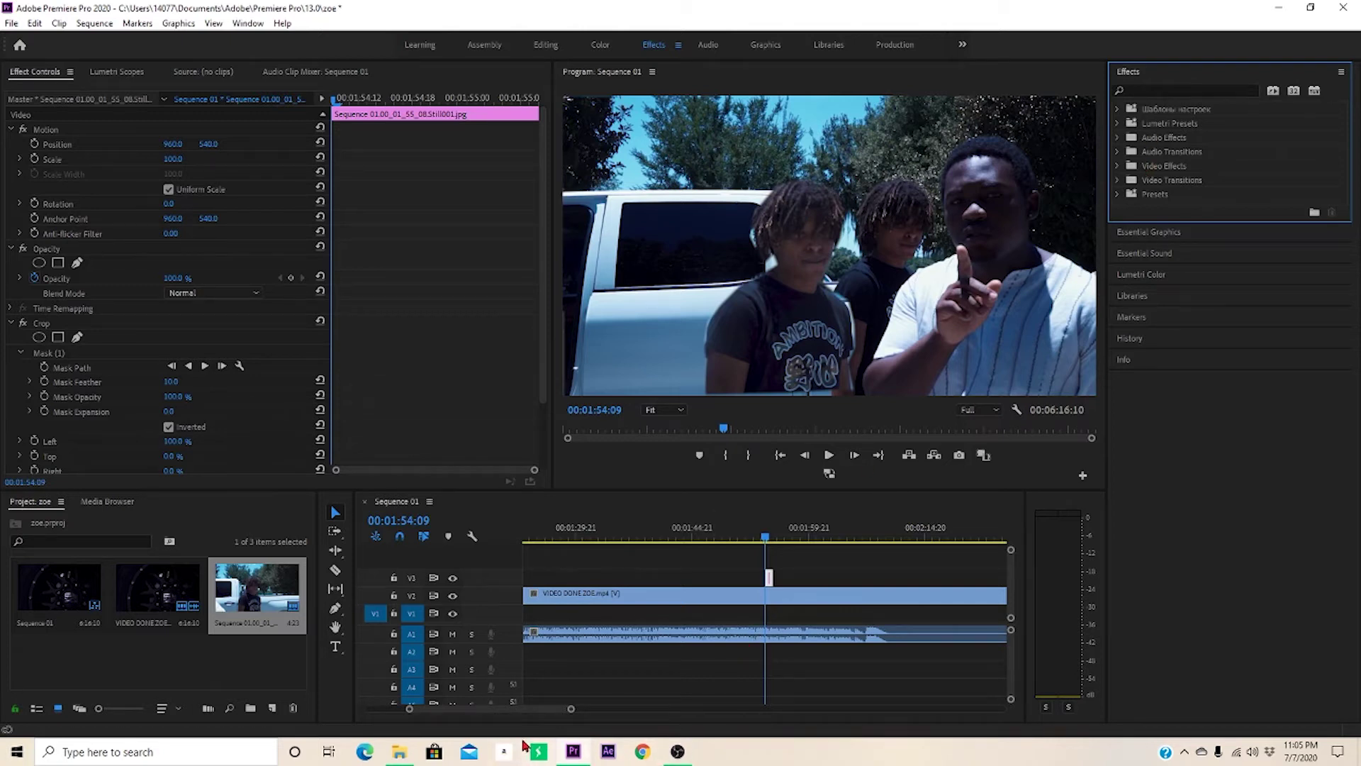
left_click(641, 753)
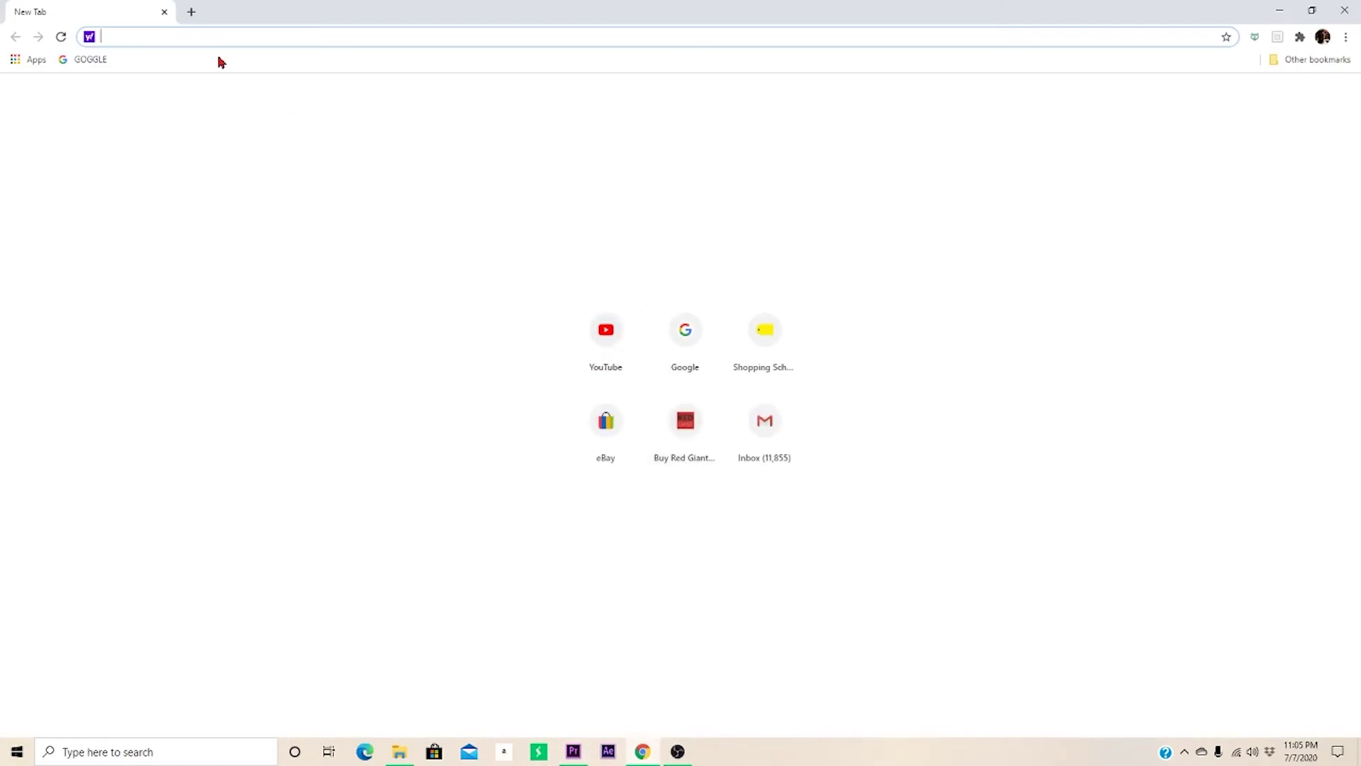
type("red")
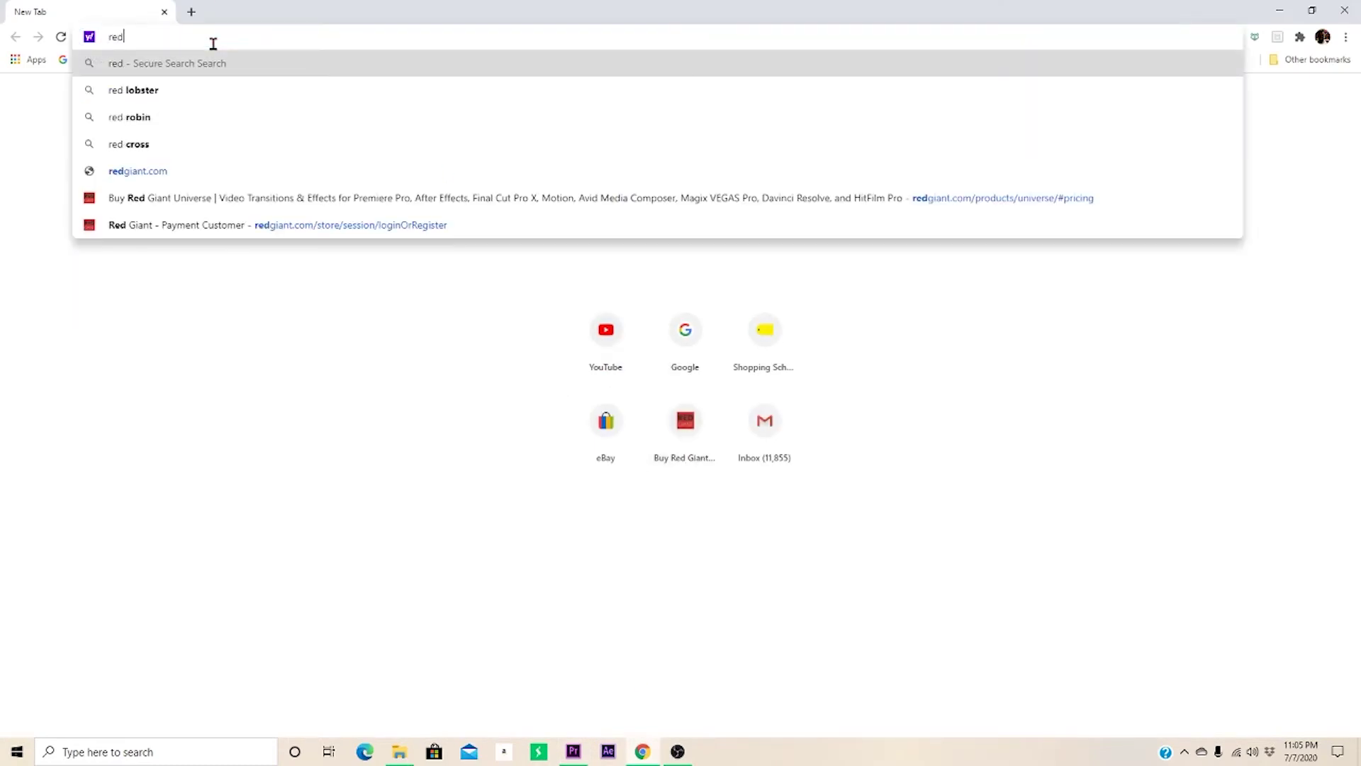
left_click(365, 198)
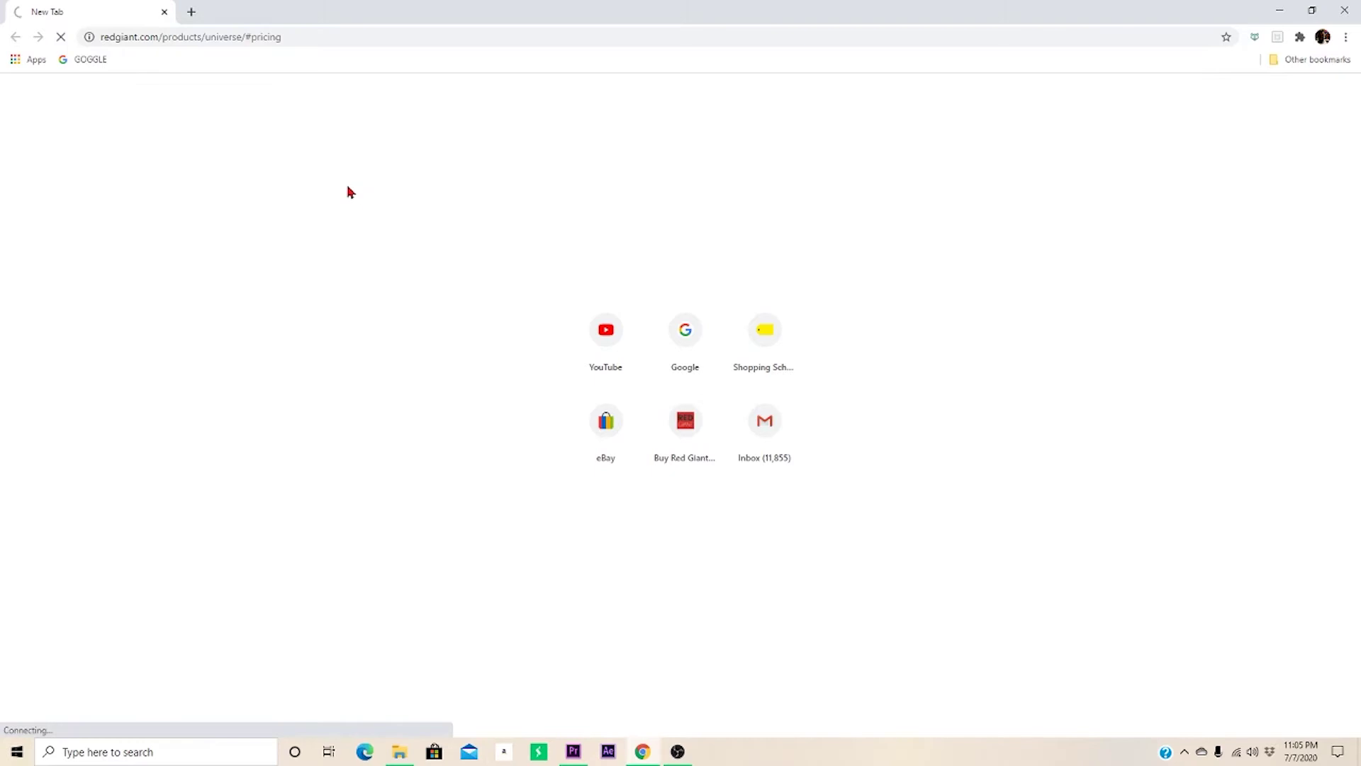
scroll(771, 547, "down", 1)
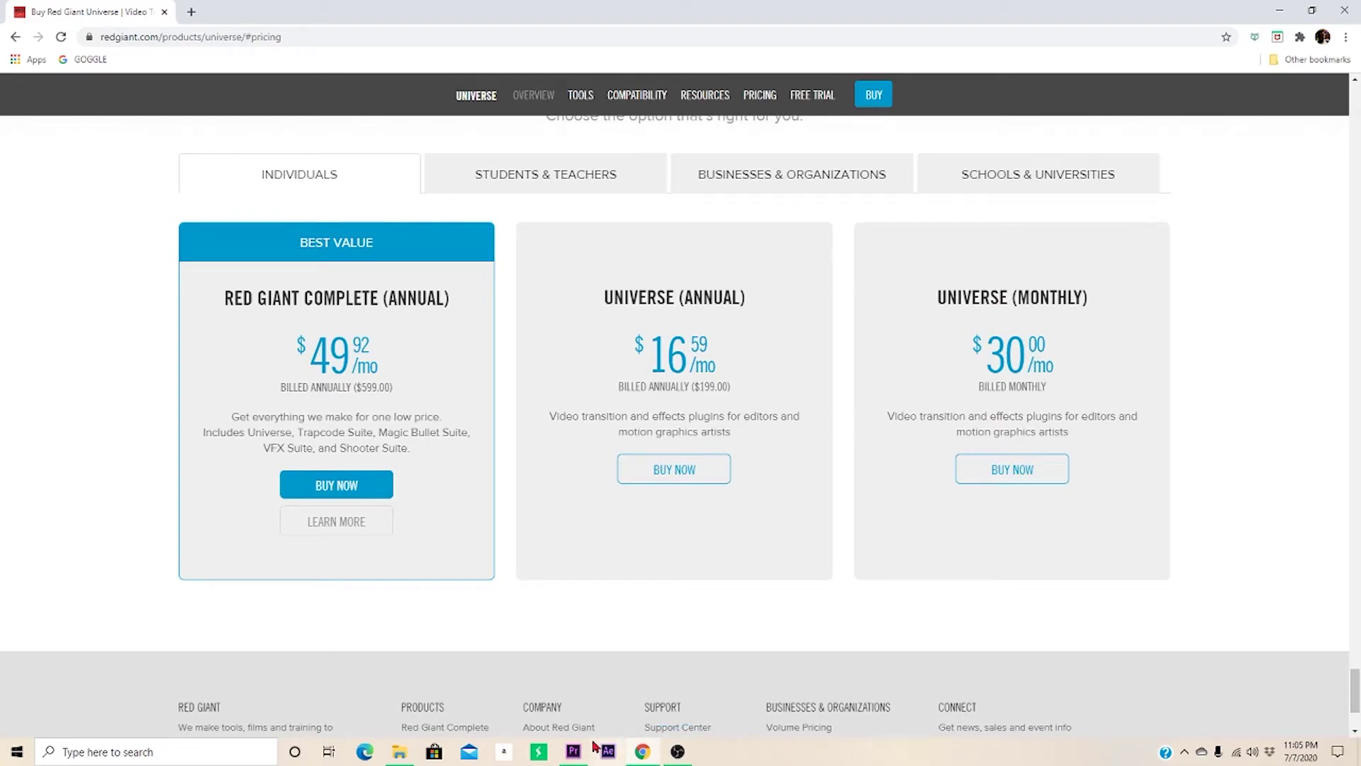
Switch back to Premiere Pro, search the effects for "ecto", and apply uni.Ecto to the still on track V3
left_click(574, 756)
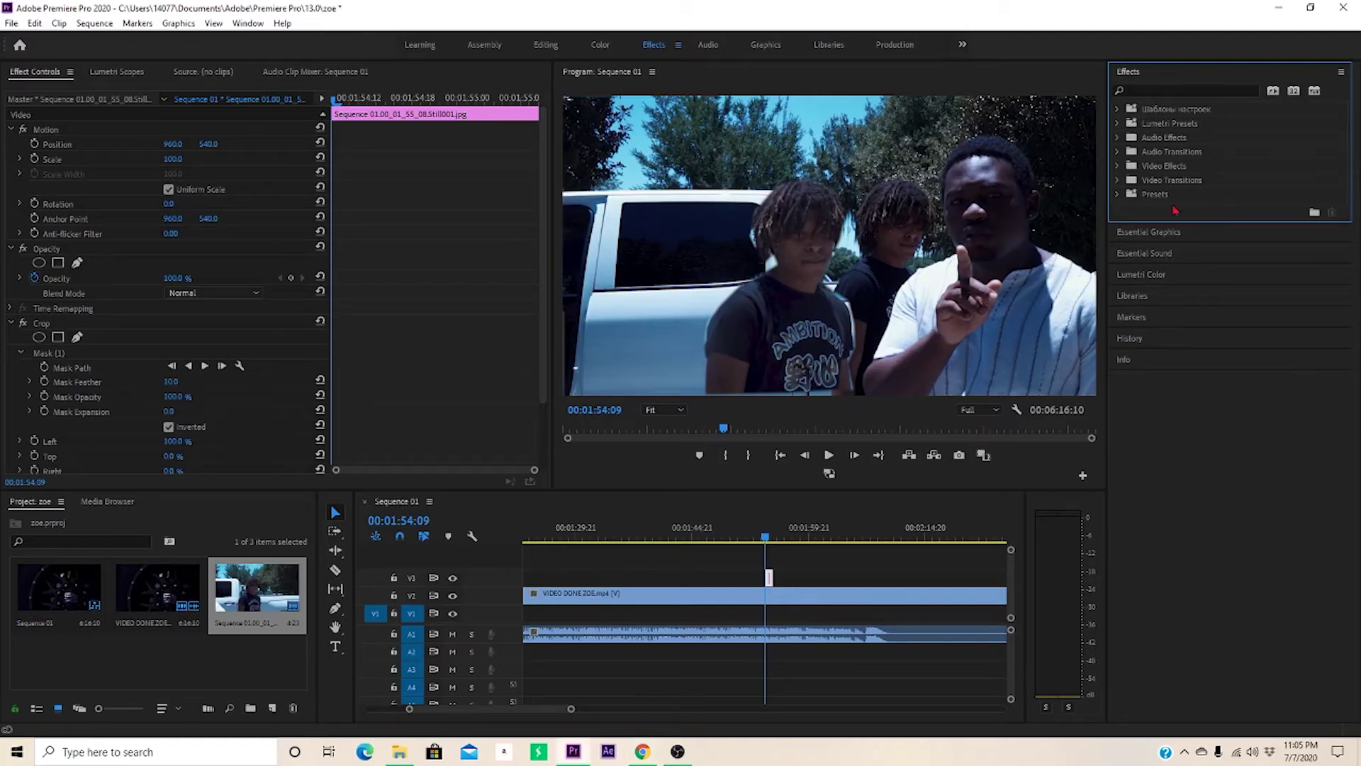
left_click(1157, 251)
left_click(1144, 116)
left_click(1149, 73)
left_click(1153, 87)
type("ecto")
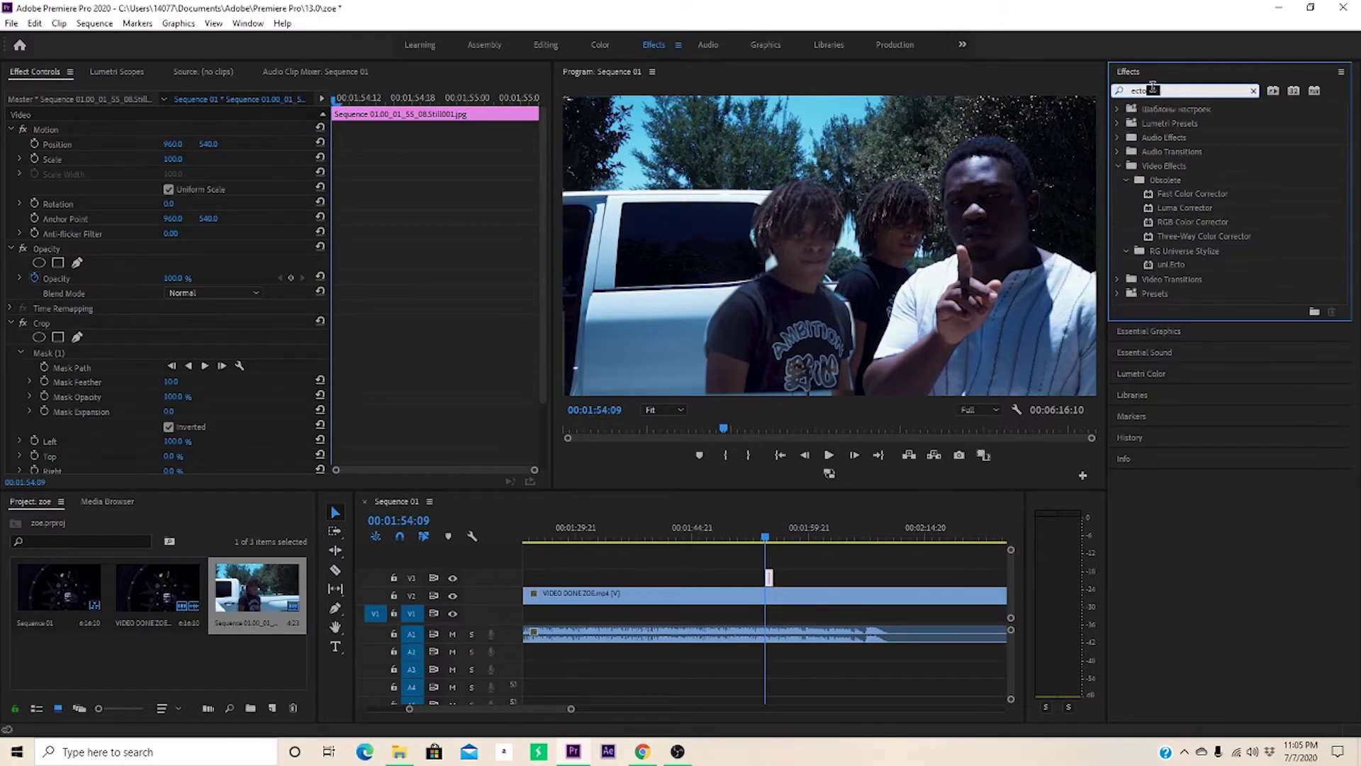
left_click(1173, 265)
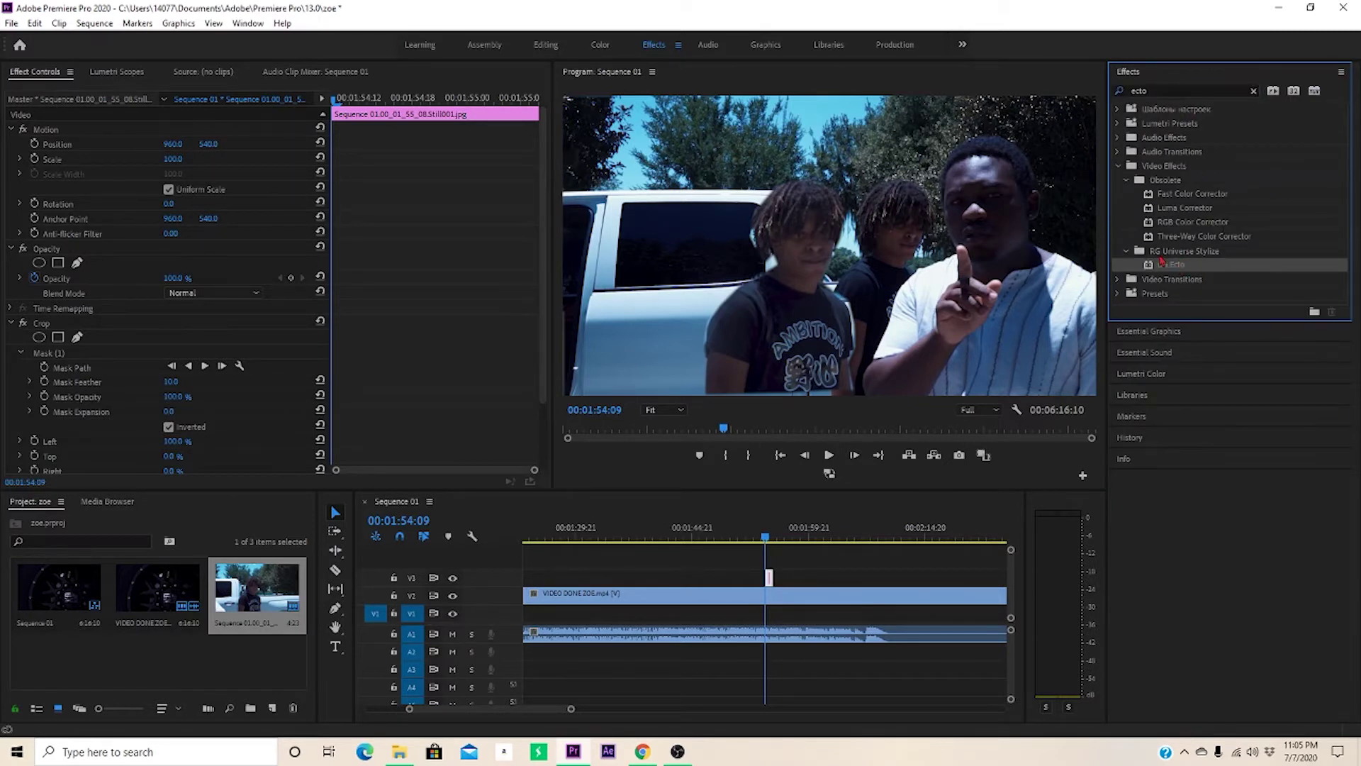
left_click_drag(1152, 271, 769, 575)
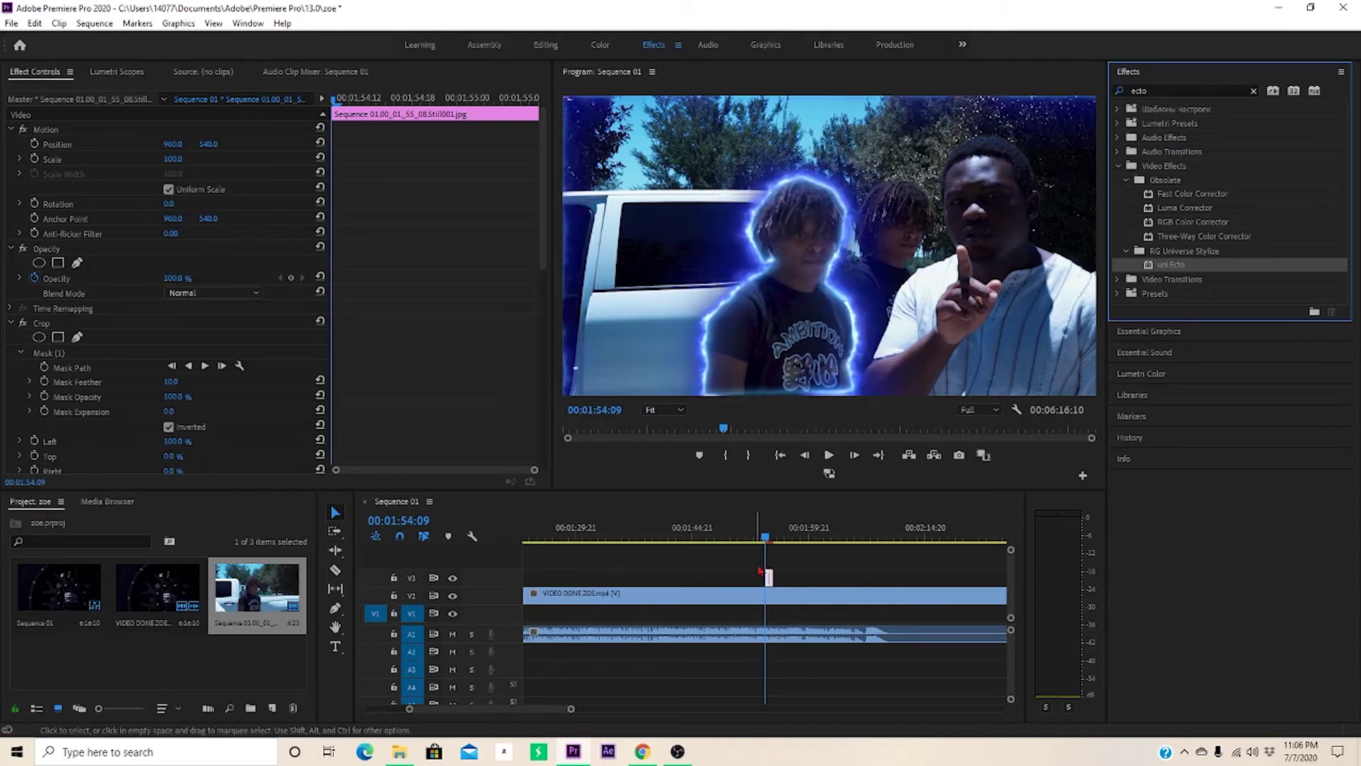
Open the uni.Ecto preset library for the still and browse to the Color and Custom presets
left_click(547, 235)
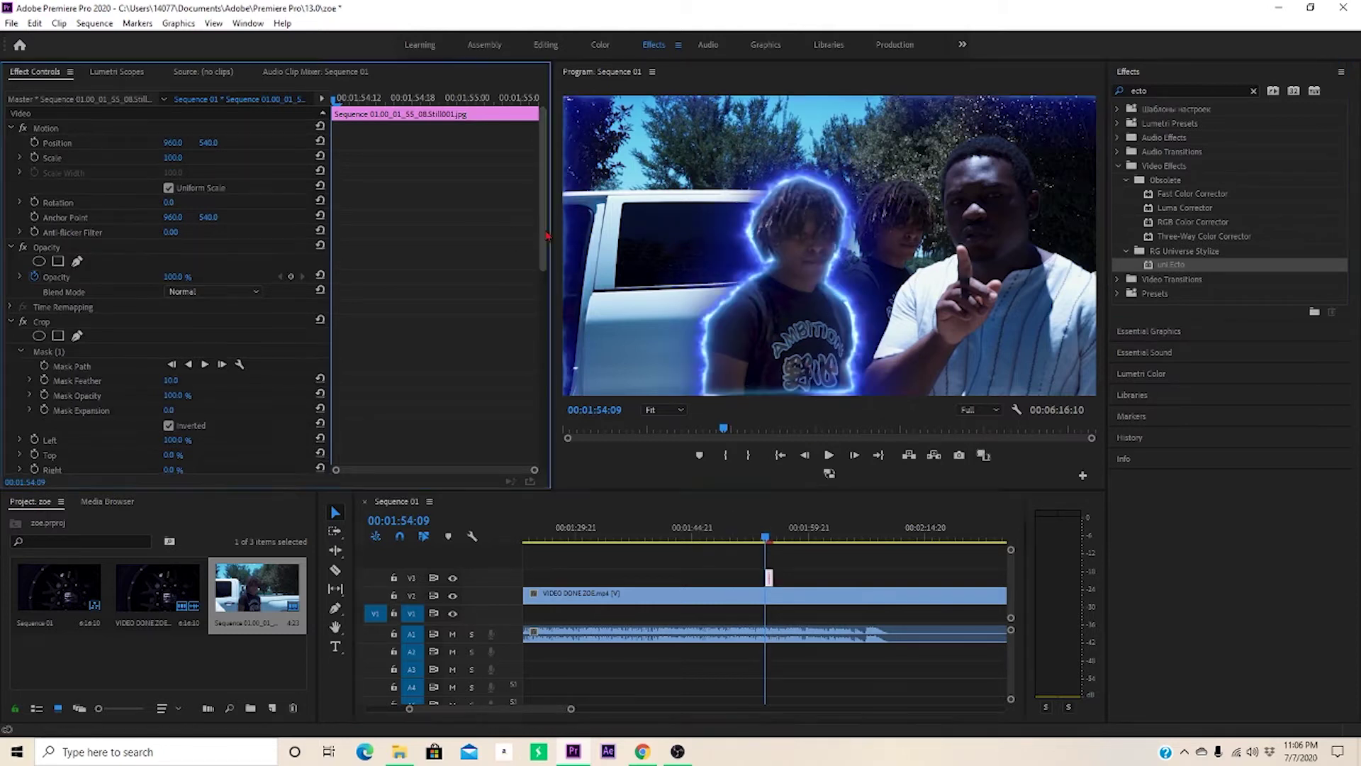
scroll(253, 360, "down", 10)
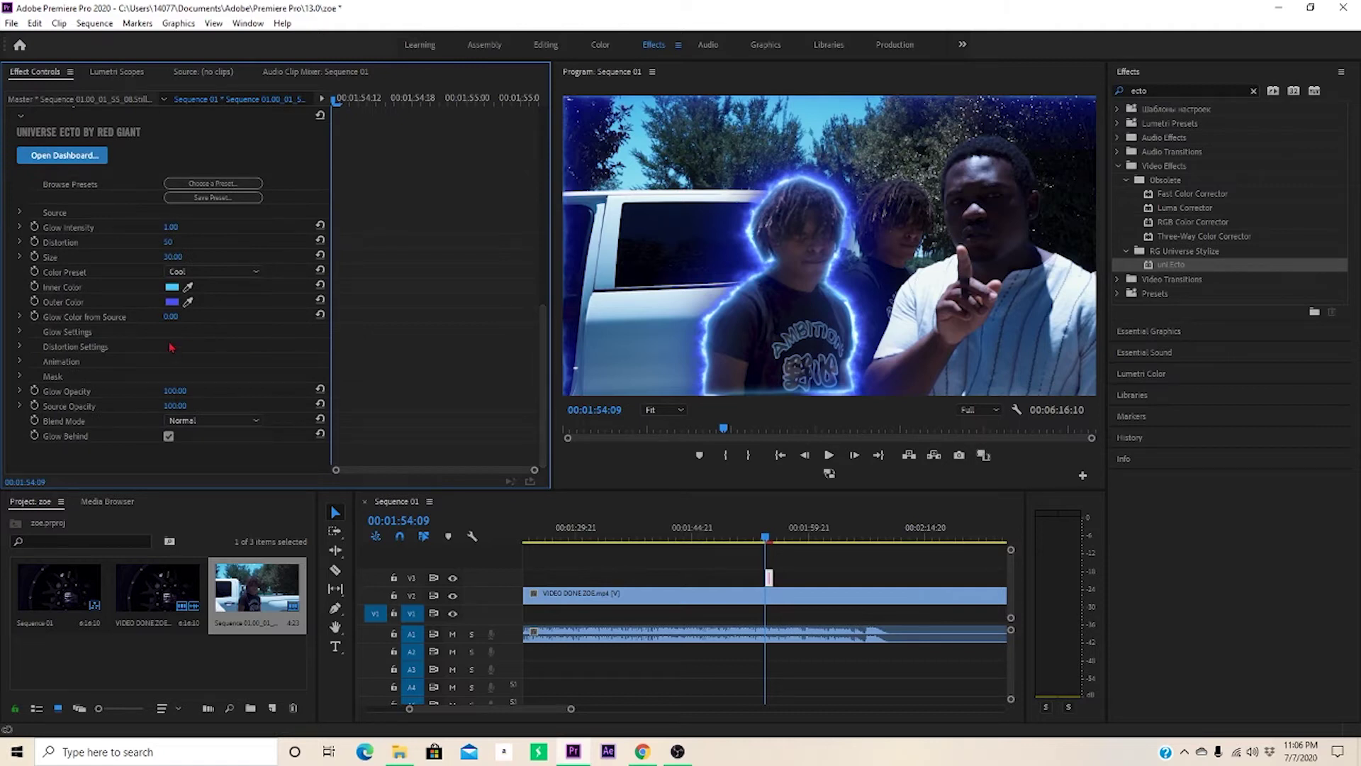
left_click(213, 271)
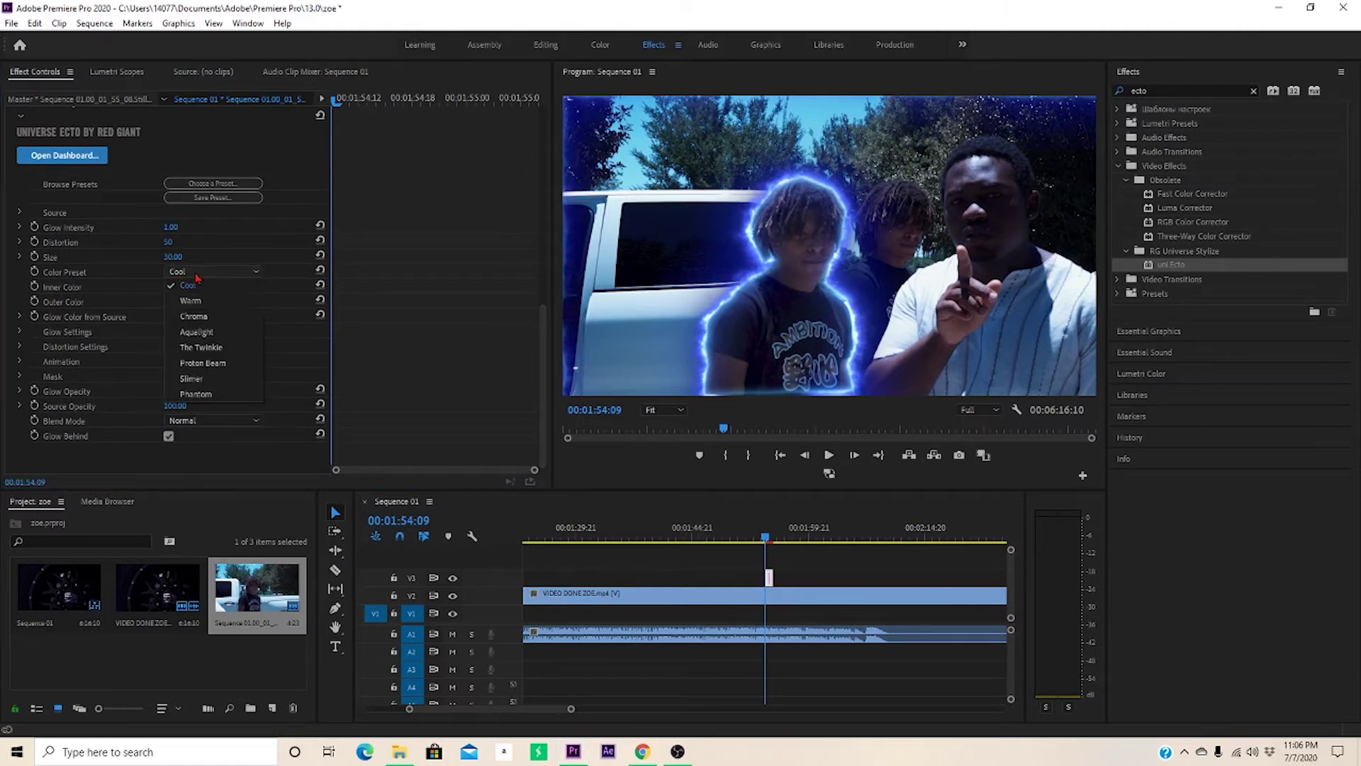
left_click(190, 185)
left_click(190, 186)
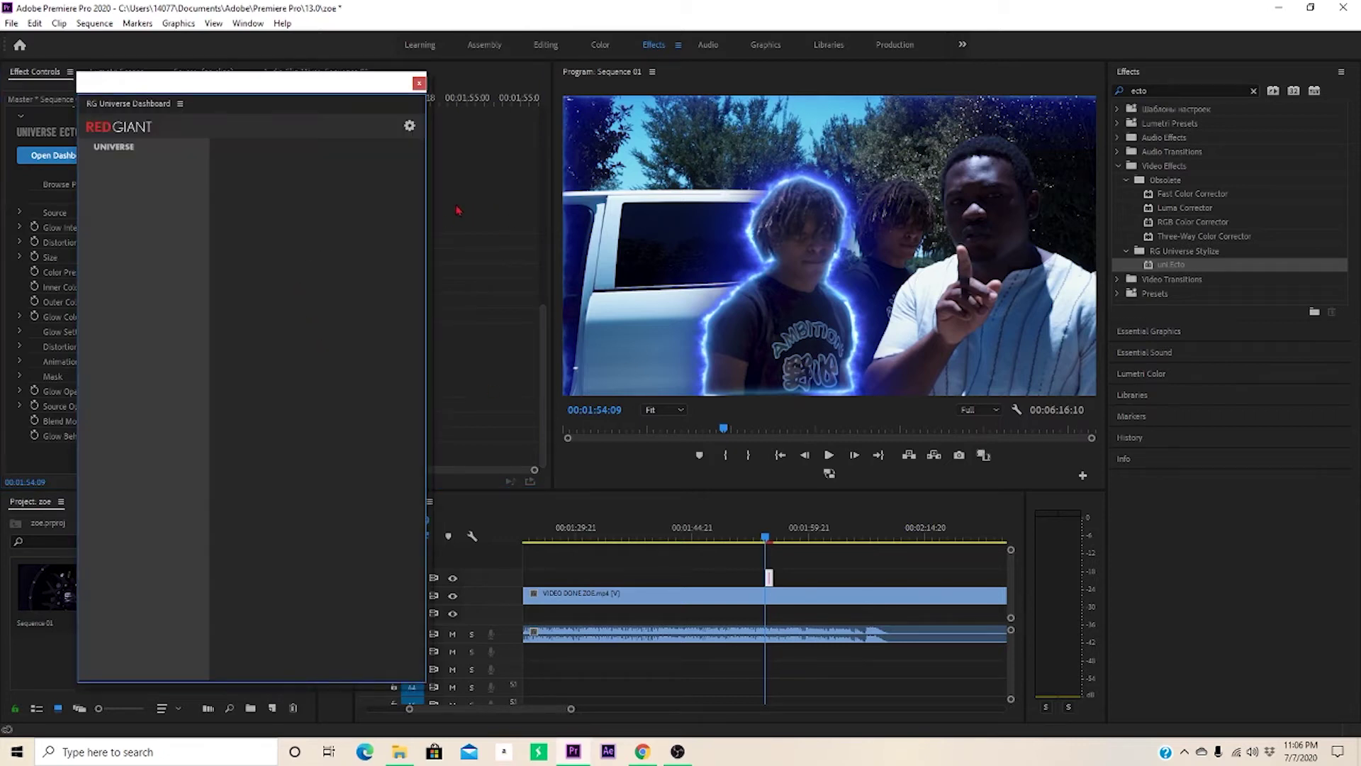
left_click_drag(426, 221, 465, 590)
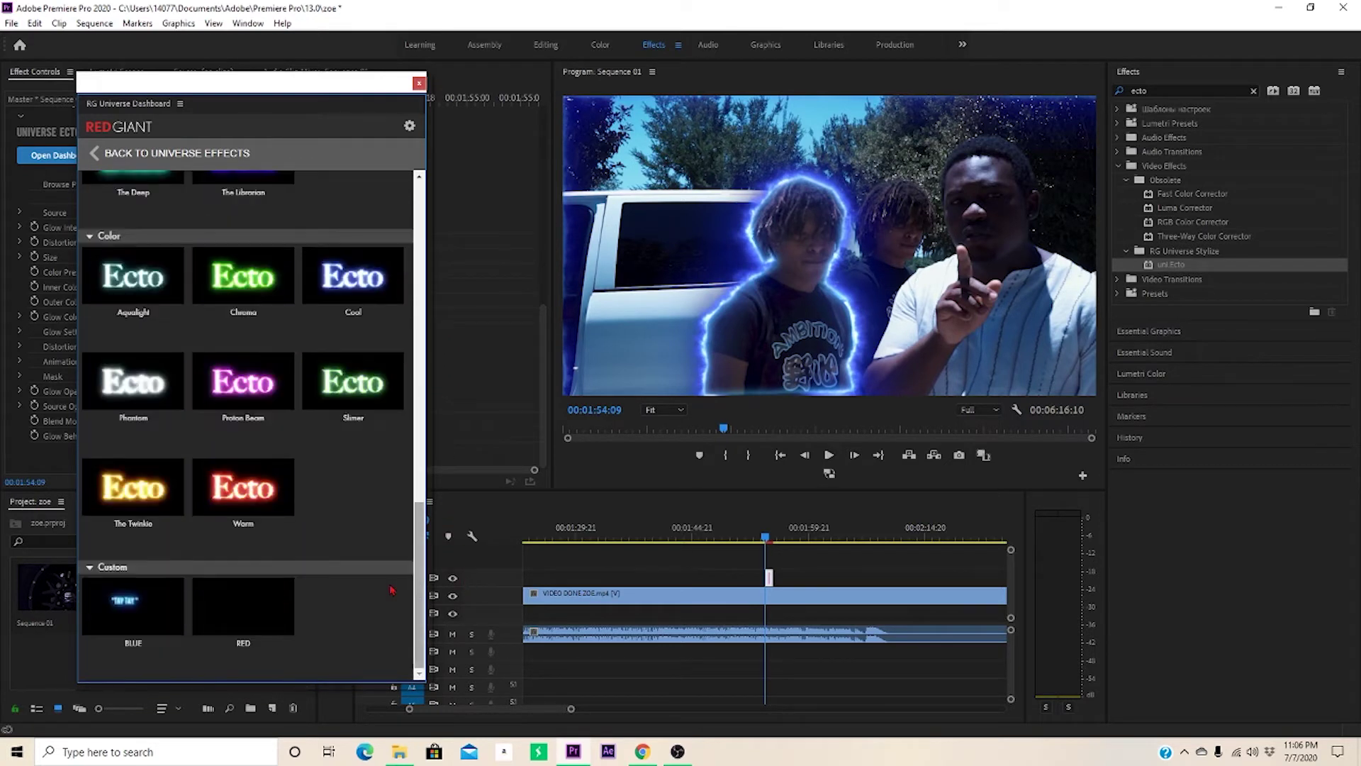
Try the custom BLUE and RED presets and the Proton Beam color preset on the still
left_click(134, 663)
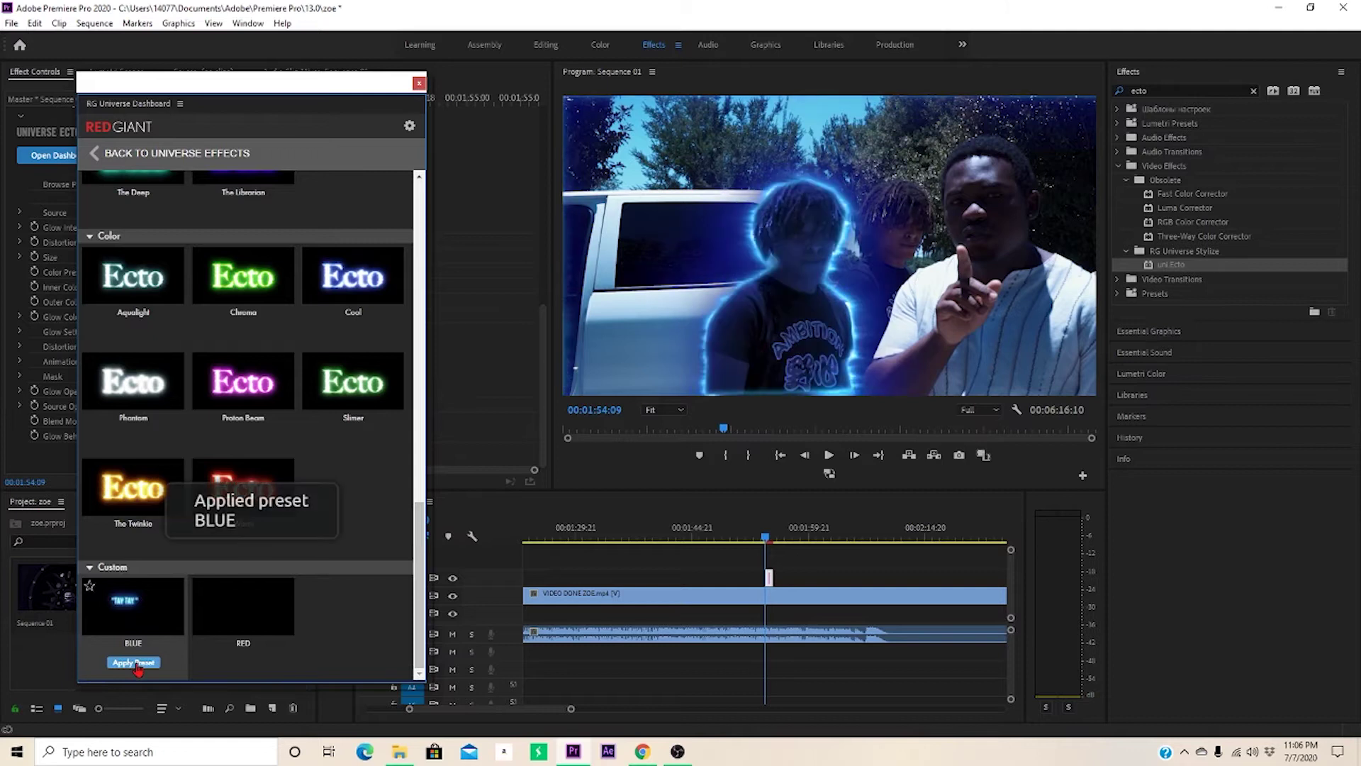
mouse_move(248, 666)
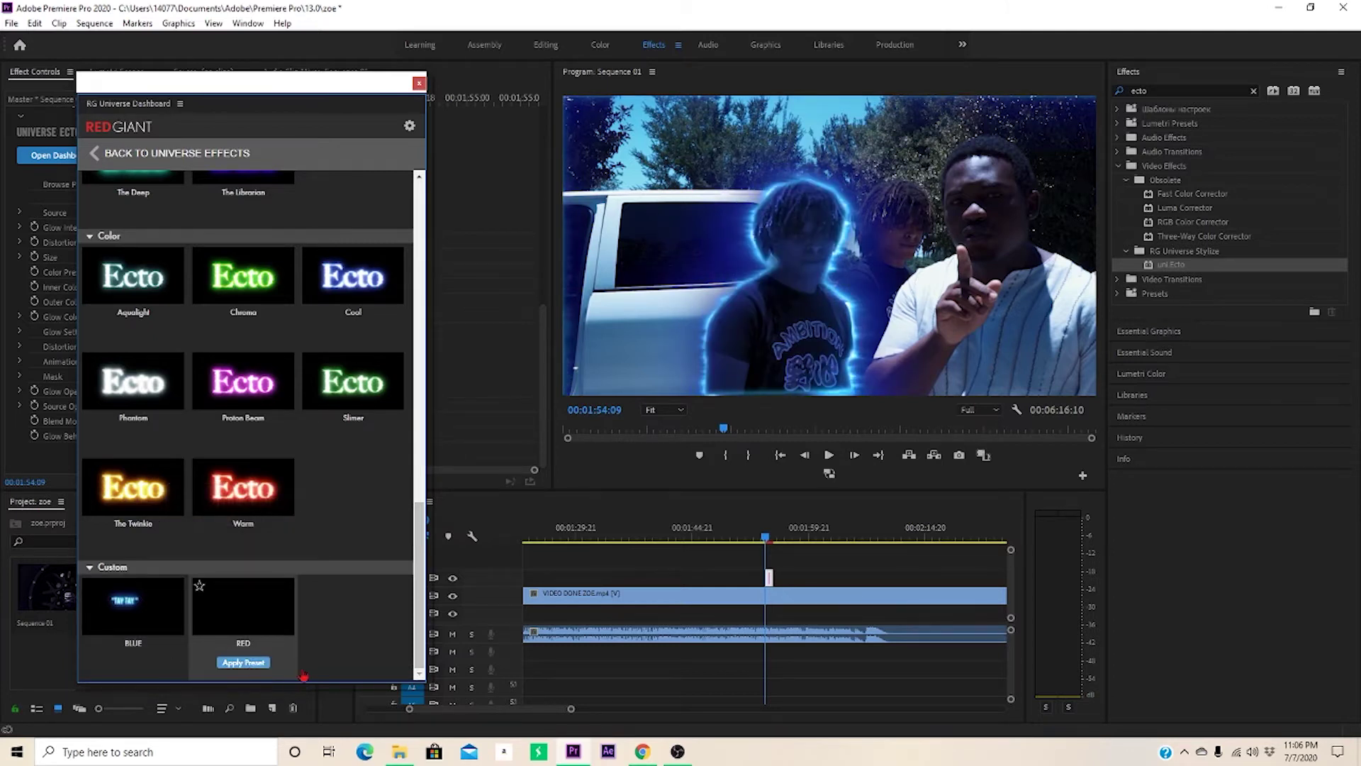
left_click(247, 663)
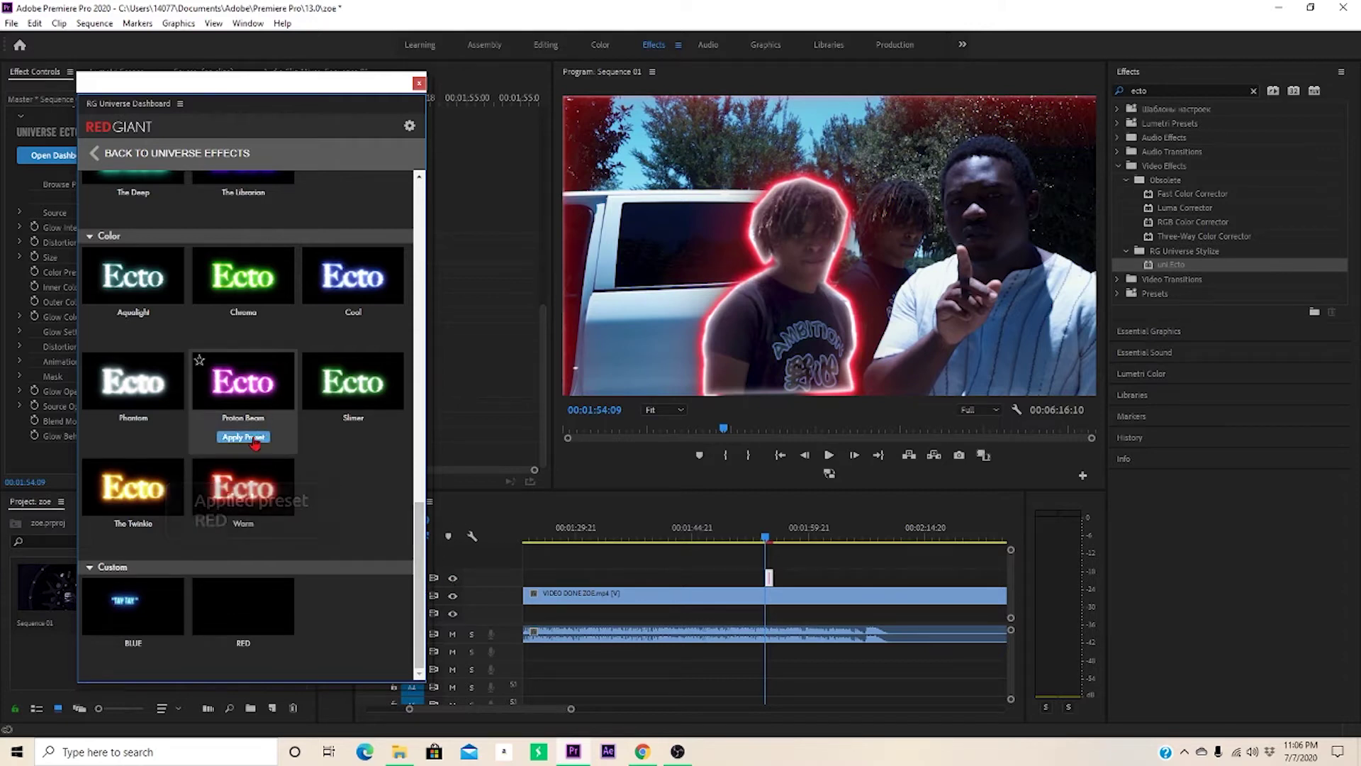
left_click(254, 438)
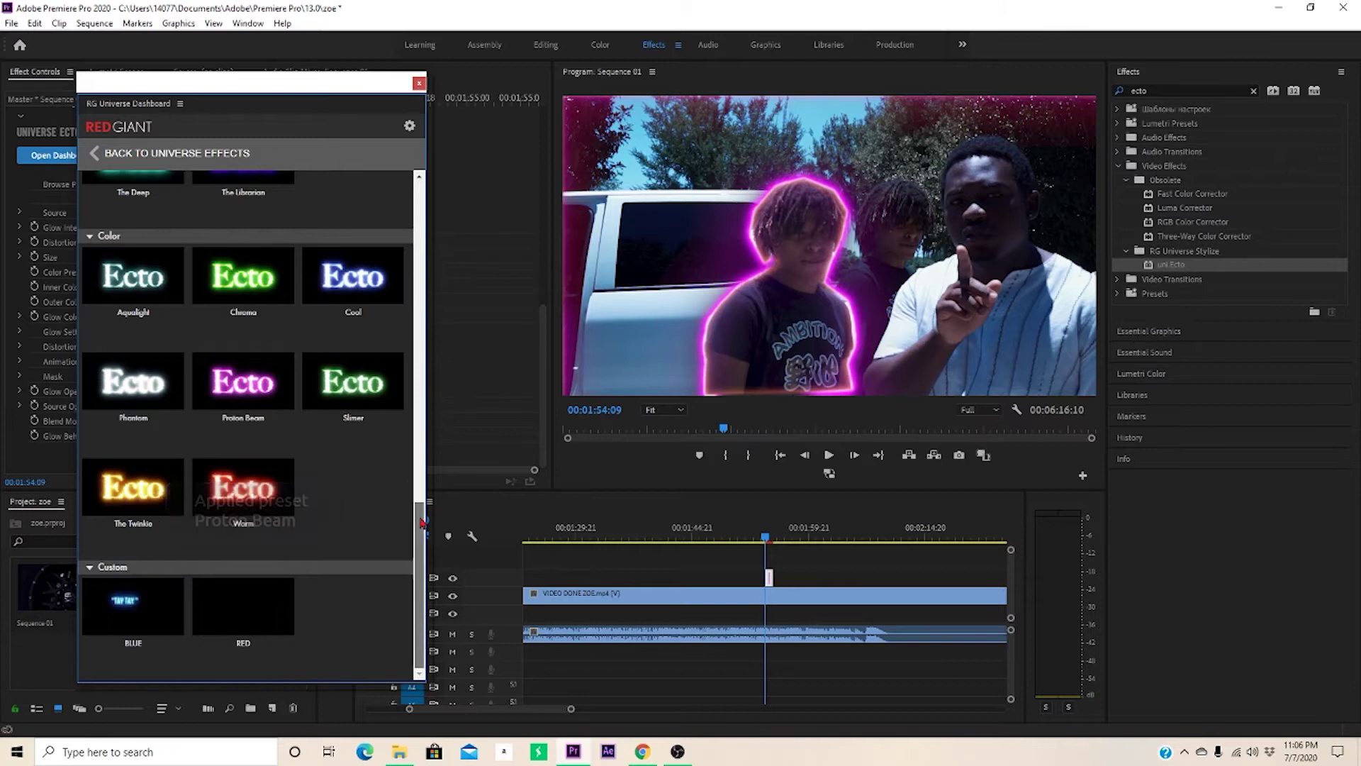
Try the Ghost Wind, A Ghost, Dry Ice, Baja Blast and Castle Byers presets on the still
scroll(348, 263, "up", 10)
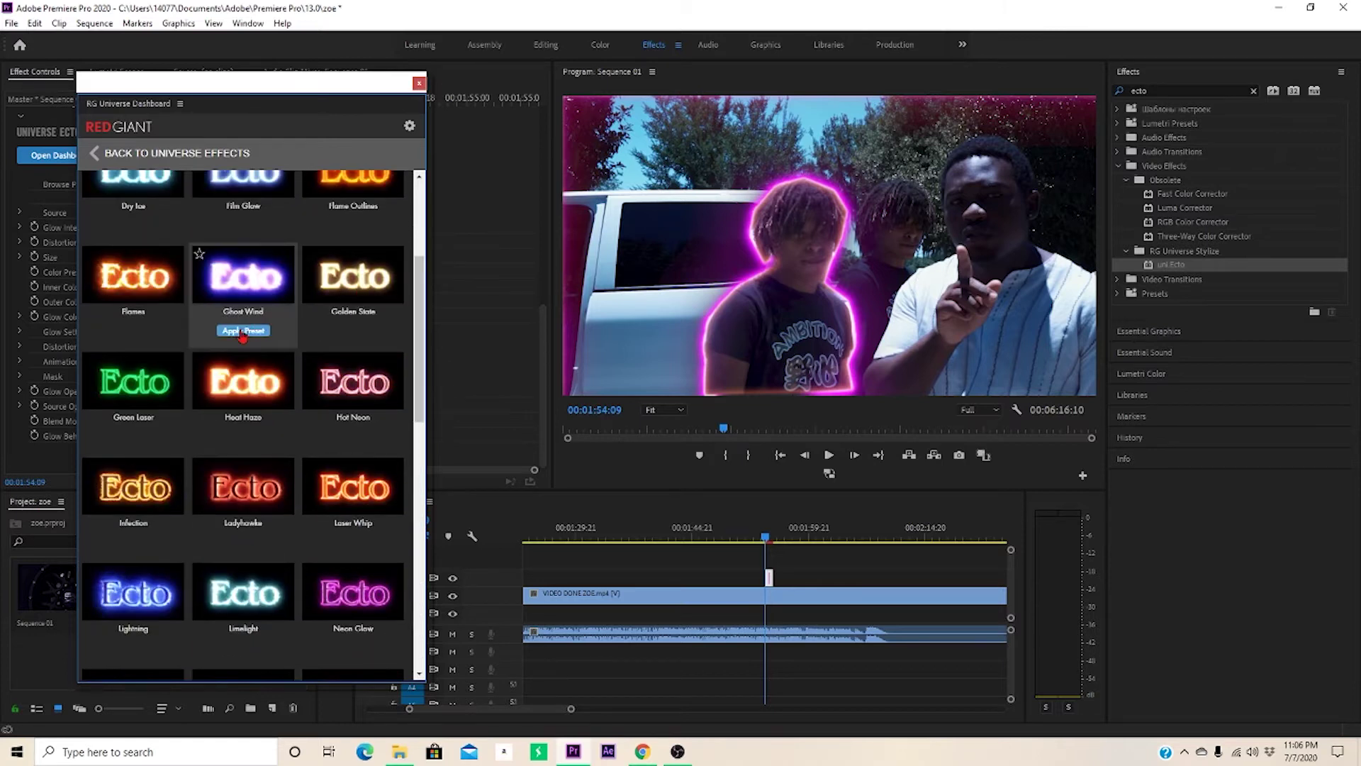
left_click(243, 331)
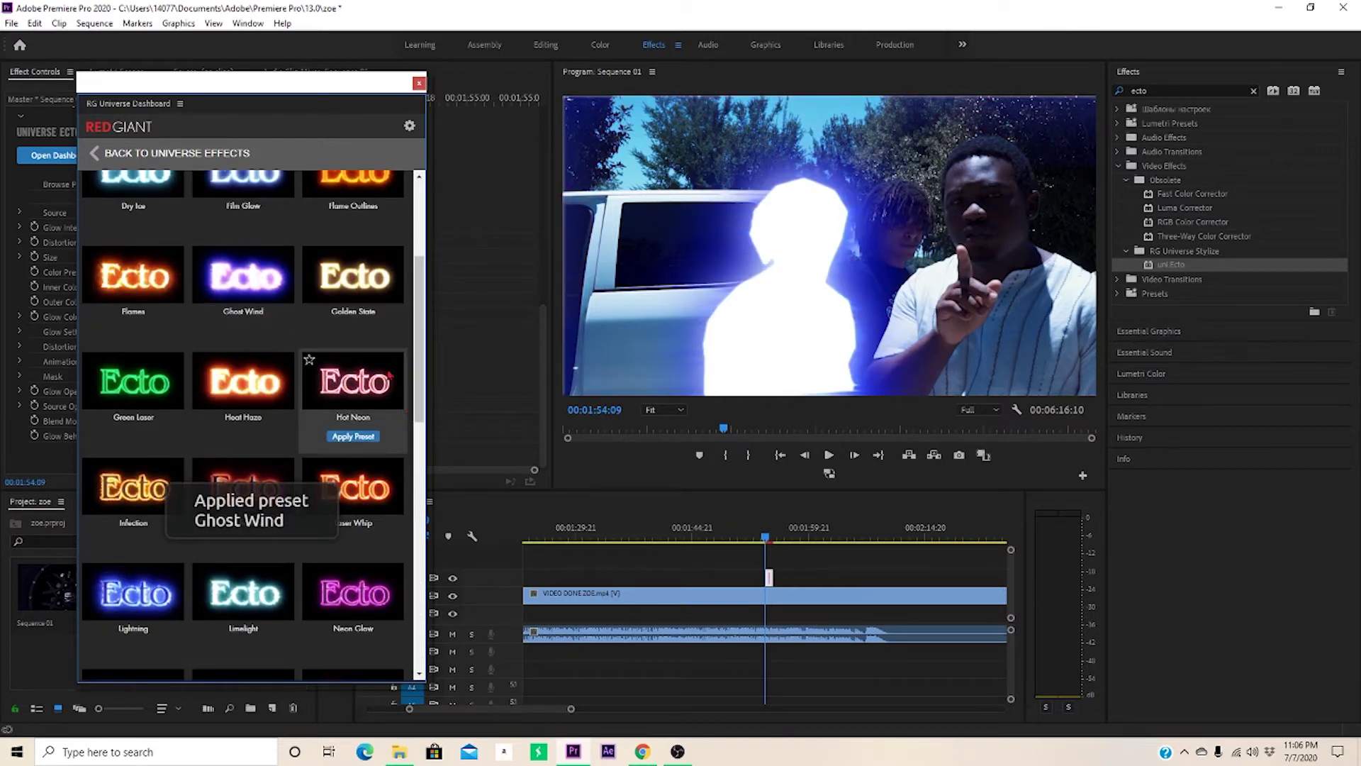
left_click_drag(418, 420, 418, 343)
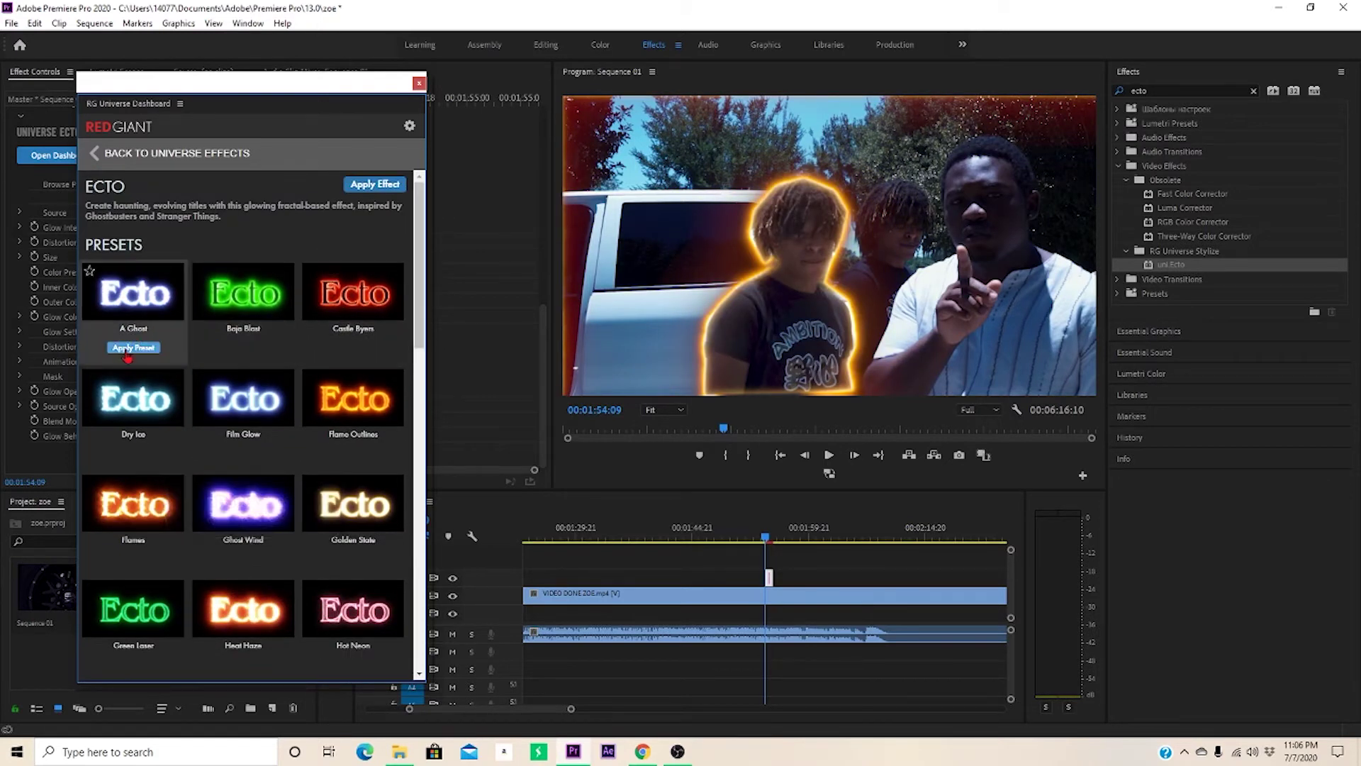
left_click(127, 348)
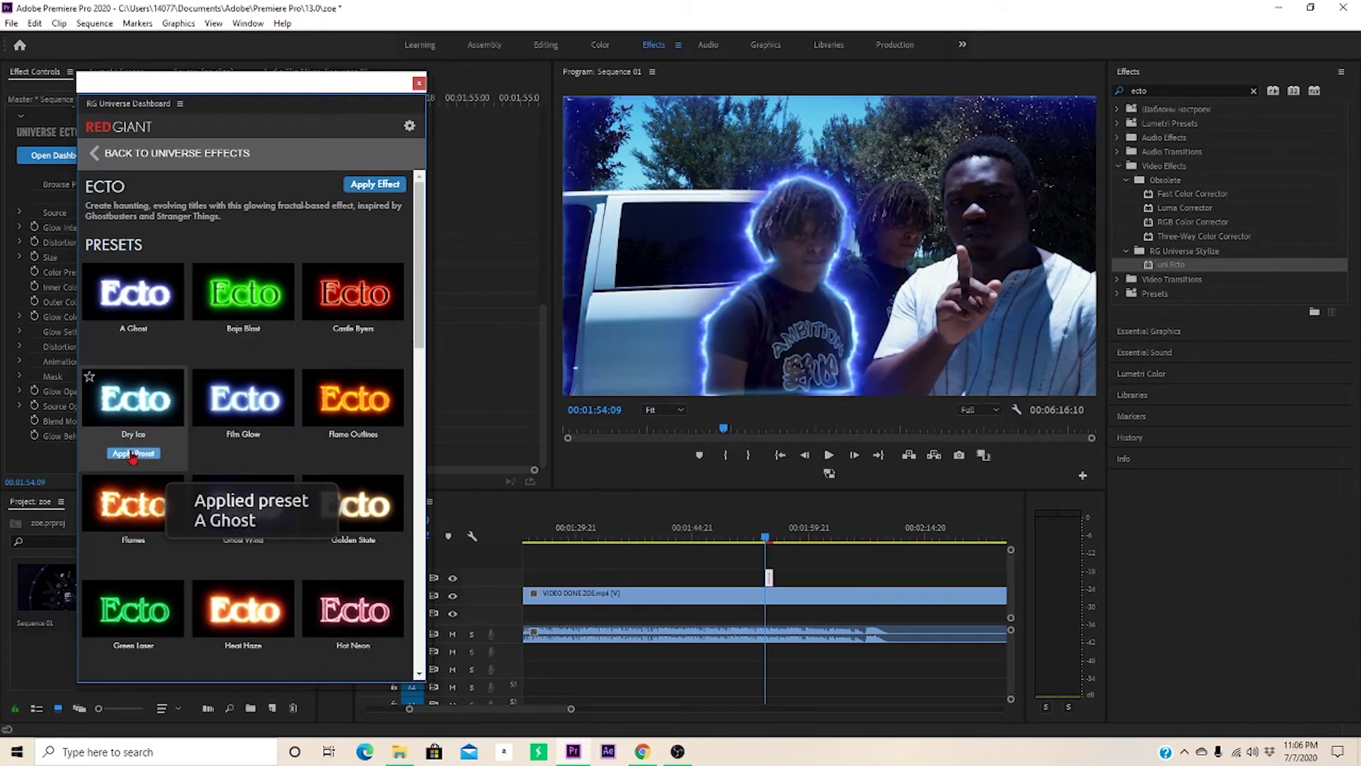
left_click(133, 454)
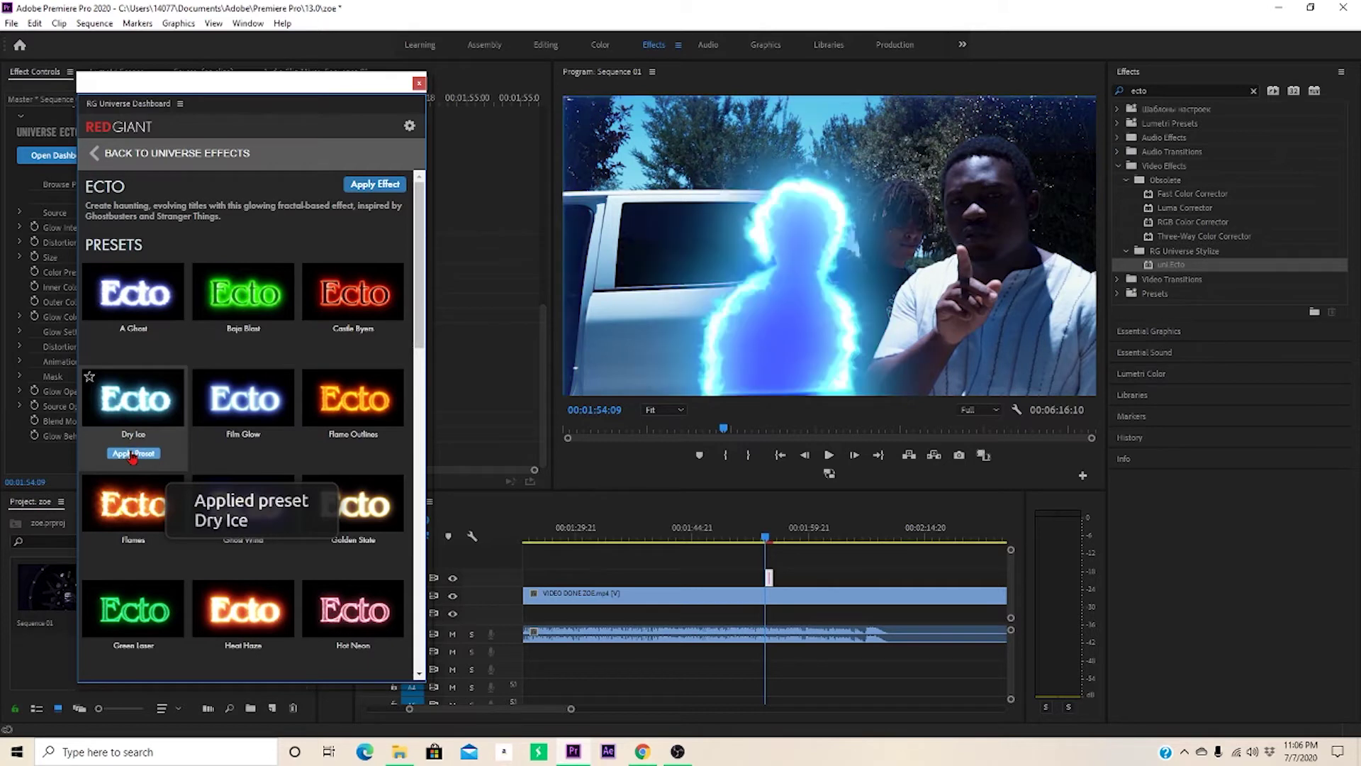
mouse_move(259, 351)
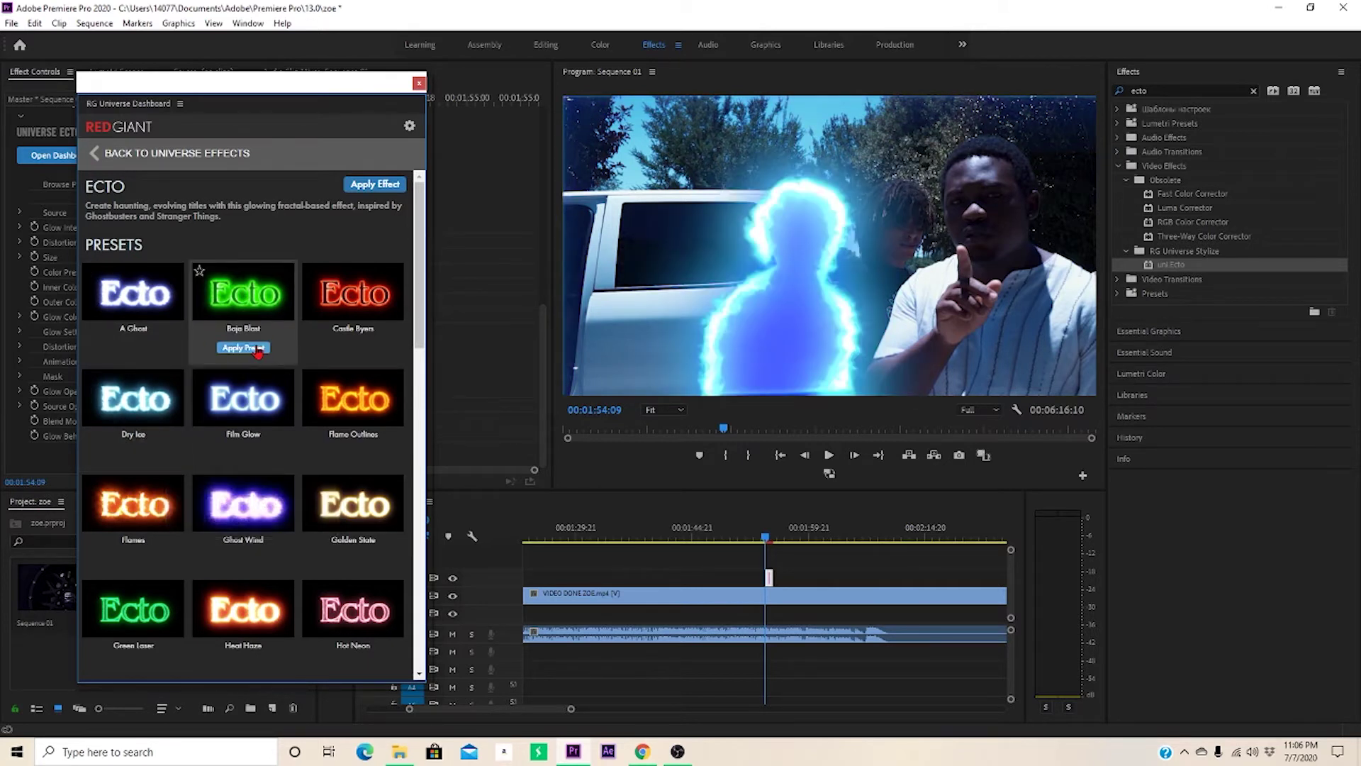
left_click(259, 349)
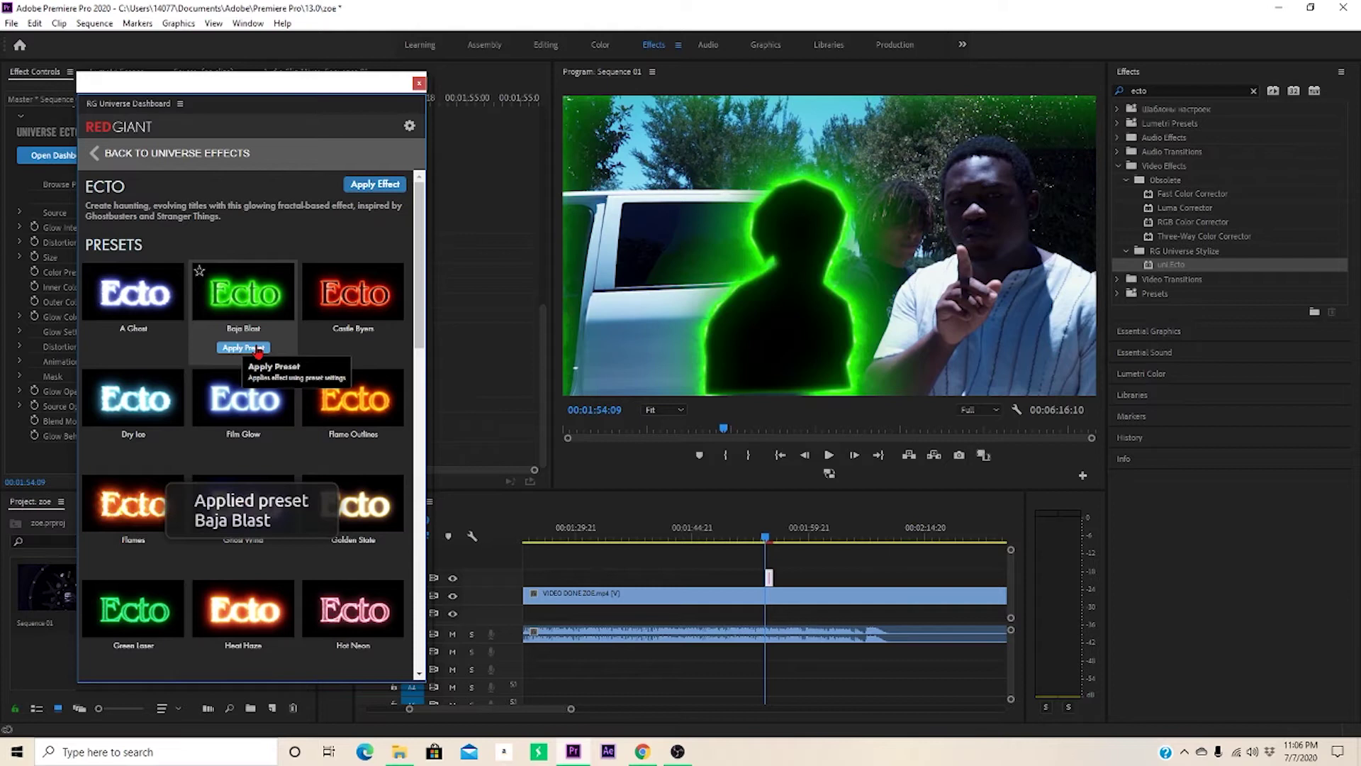
mouse_move(350, 353)
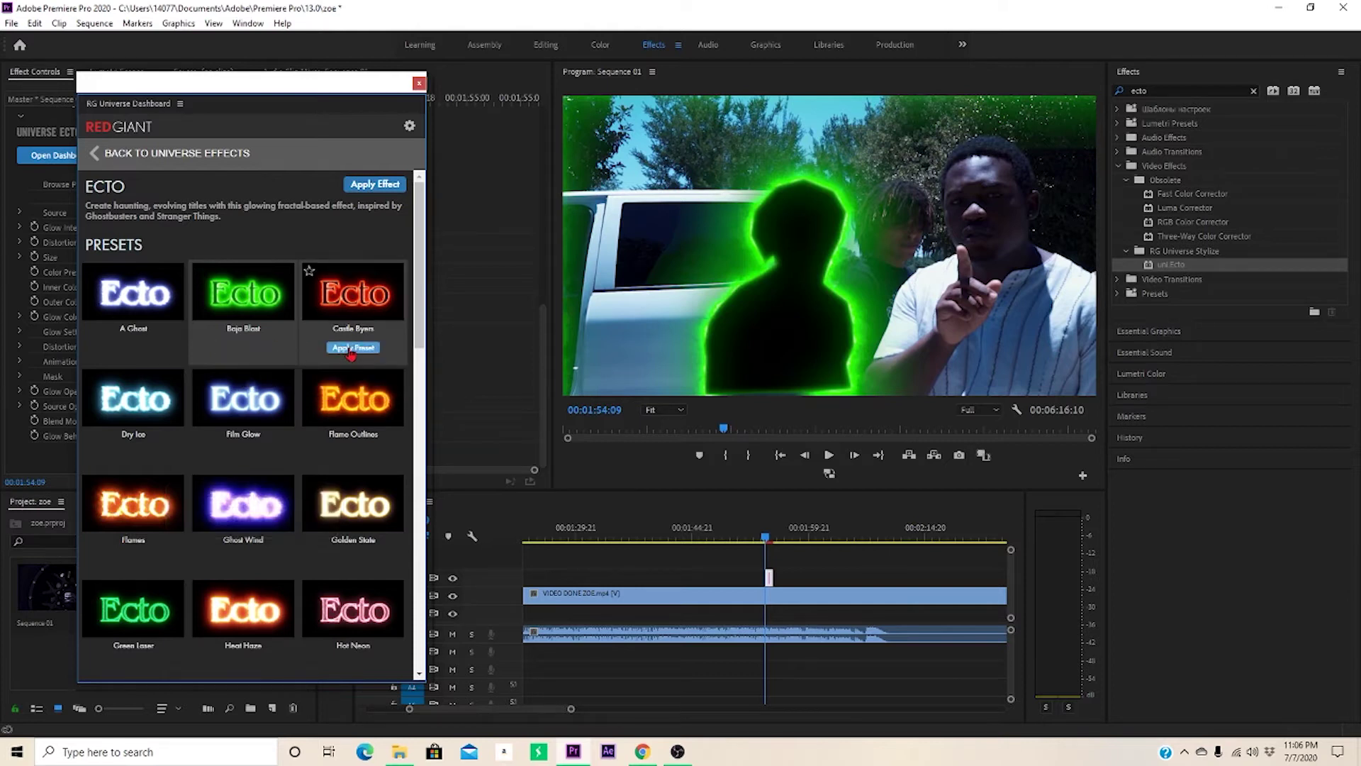
left_click(351, 349)
Apply the A Ghost preset to the still and close the preset library
mouse_move(133, 353)
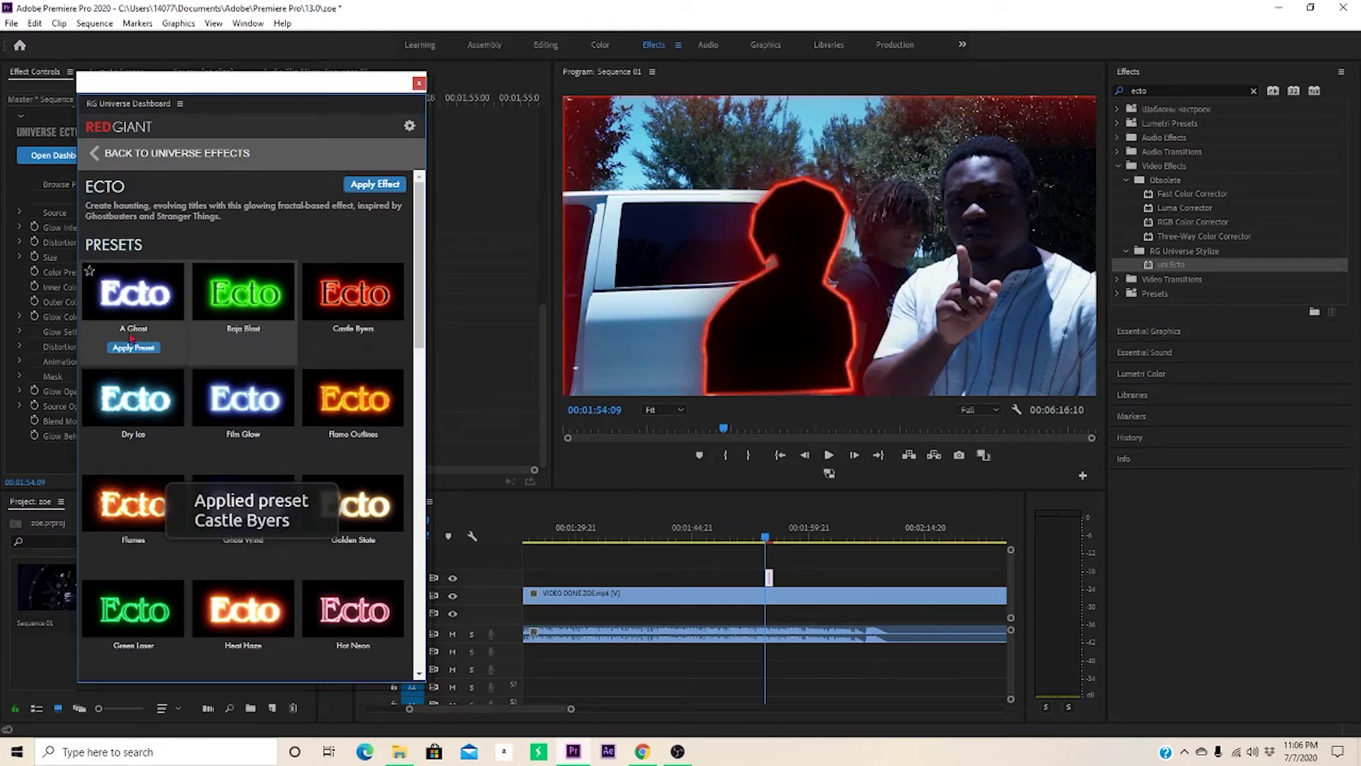
left_click(134, 349)
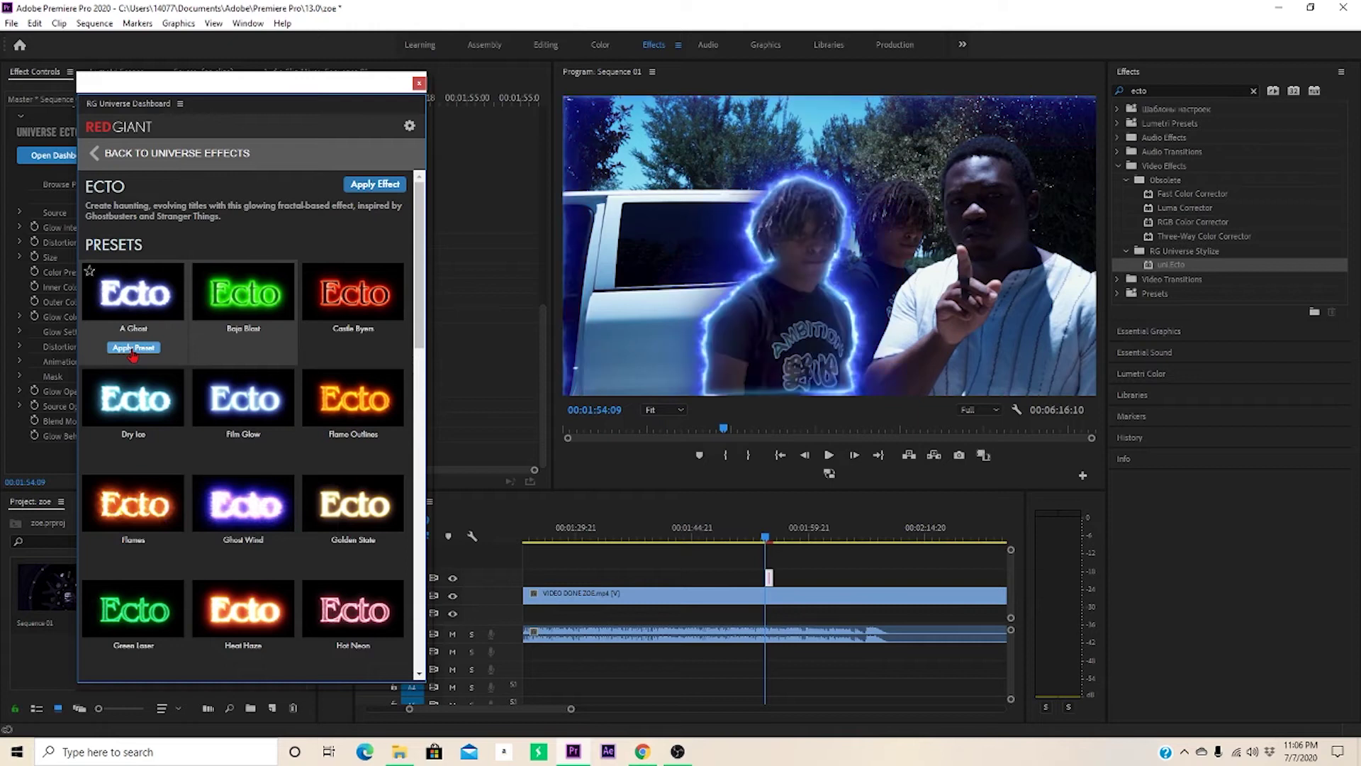
left_click(420, 84)
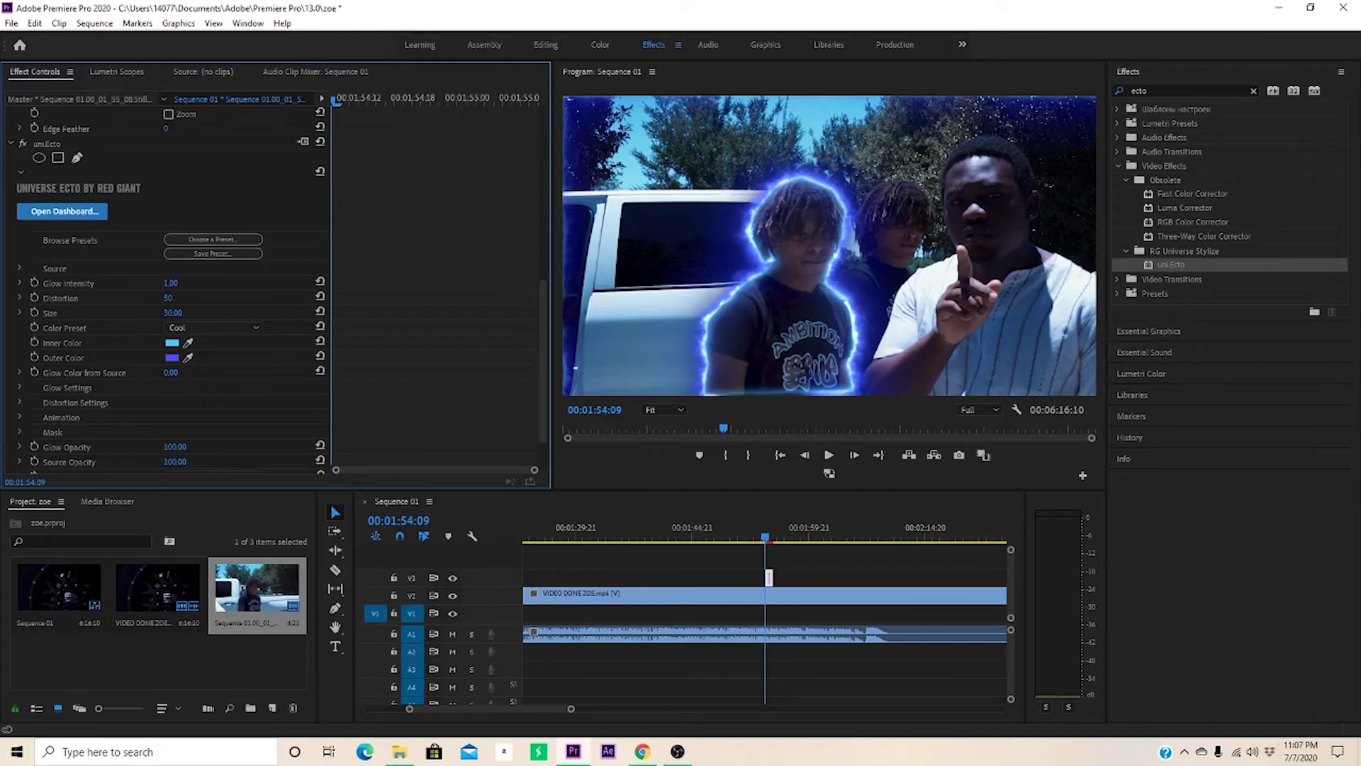
Try a uni.Ecto Glow Intensity of 0, and set it to 1.6
left_click(171, 283)
type("0")
key("Return")
left_click(171, 283)
type("1.6")
key("Return")
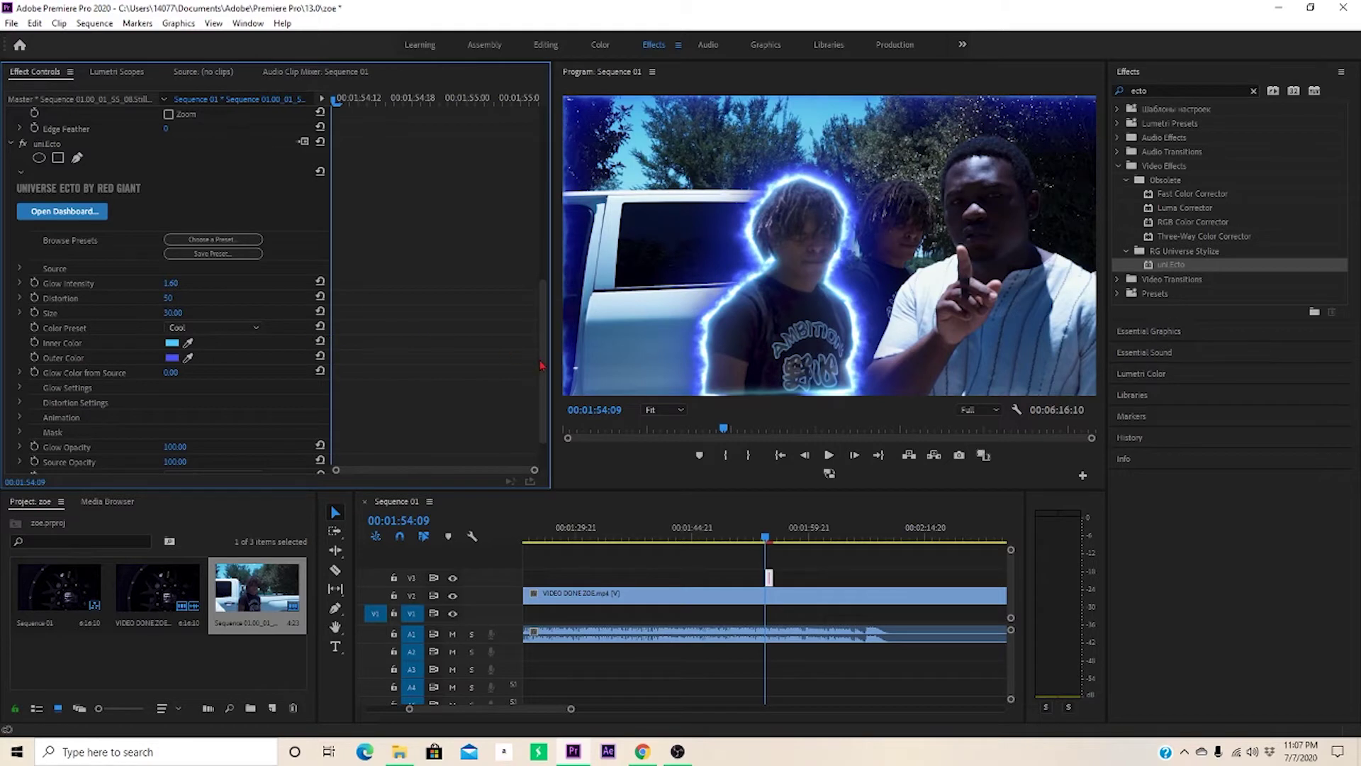
scroll(541, 365, "down", 3)
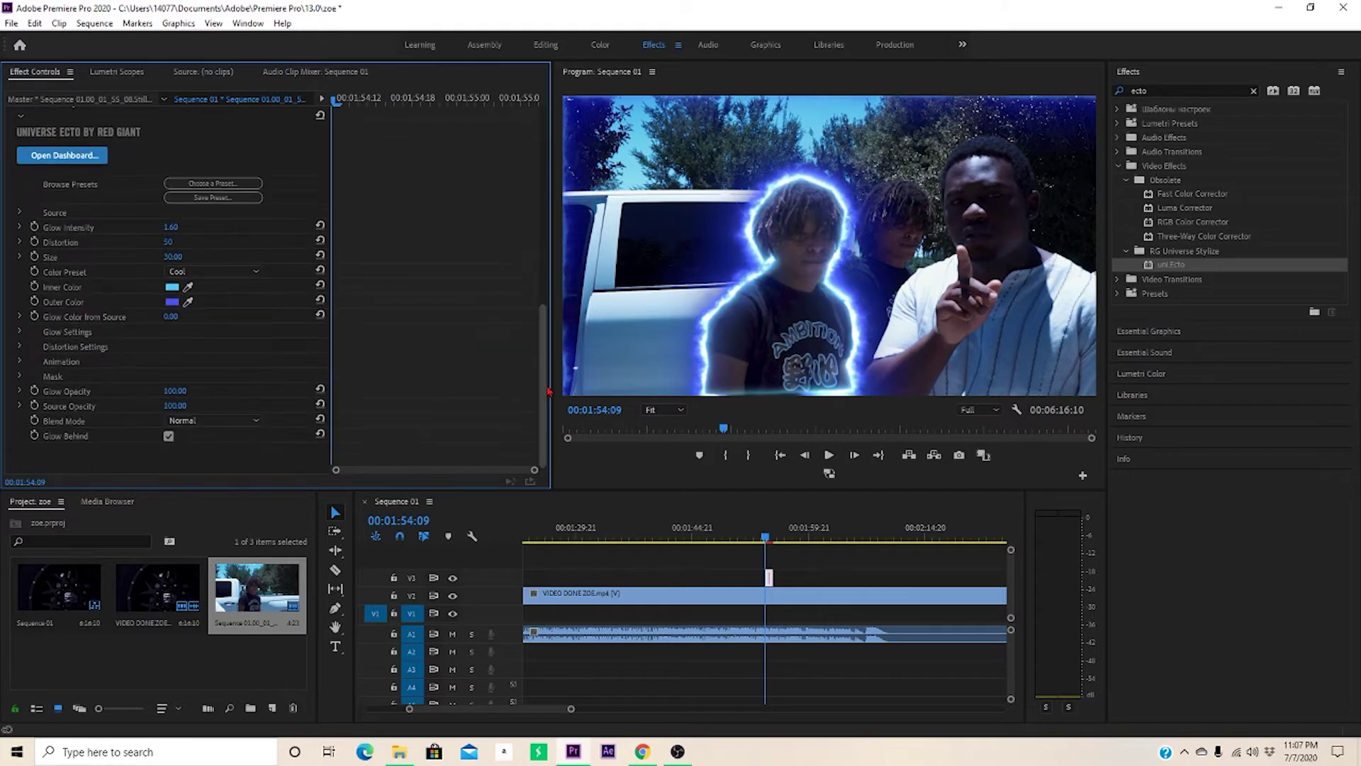
left_click(20, 332)
left_click(20, 333)
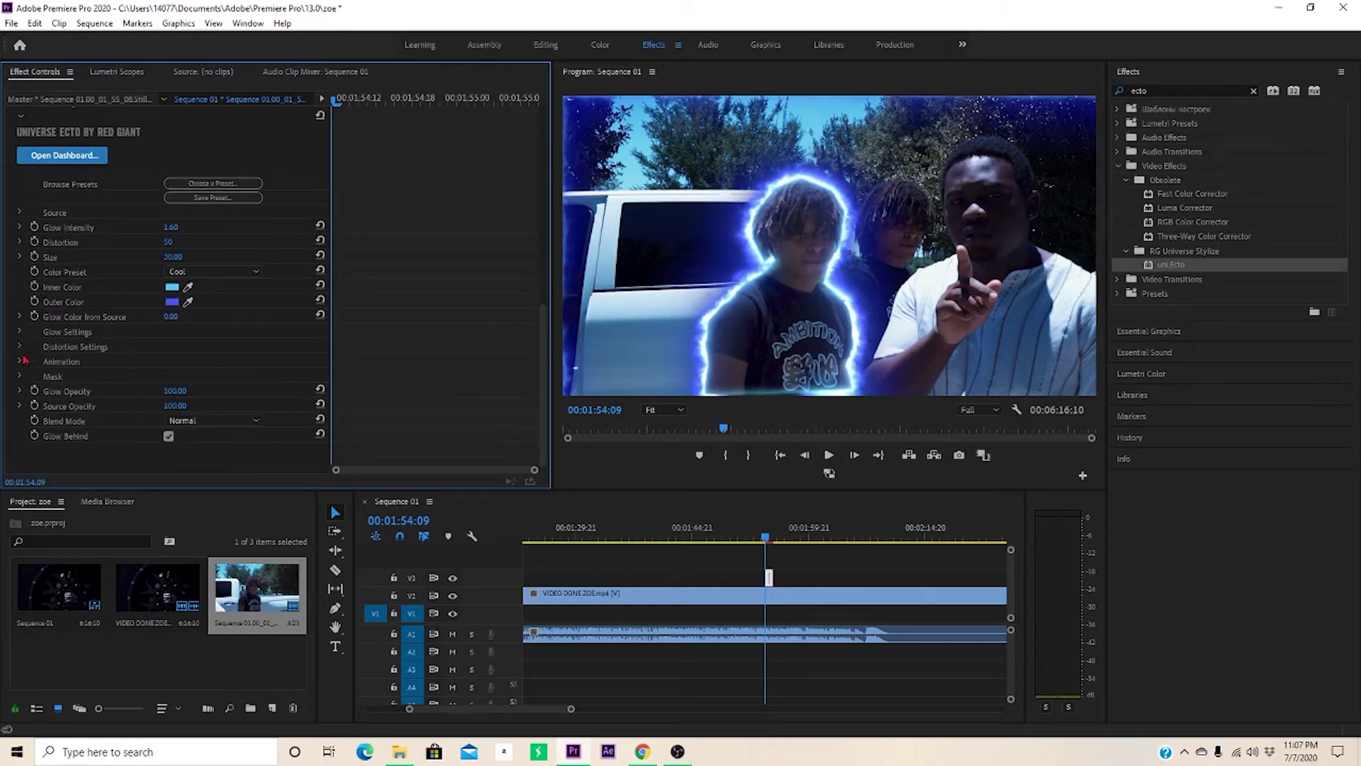
Compare the Crop mask's edge at 0 and default feather, and set its Mask Feather to 0
left_click_drag(540, 401, 539, 261)
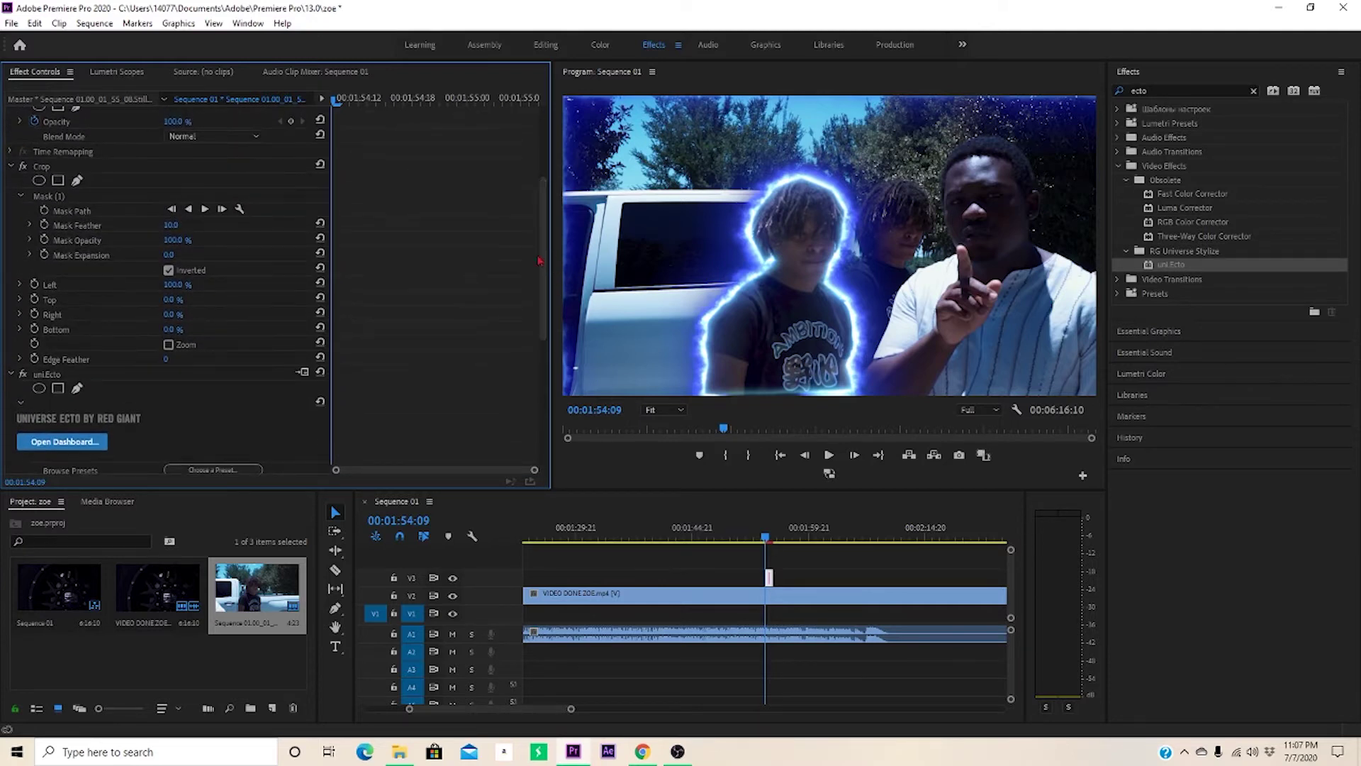
left_click(172, 225)
type("0")
key("Return")
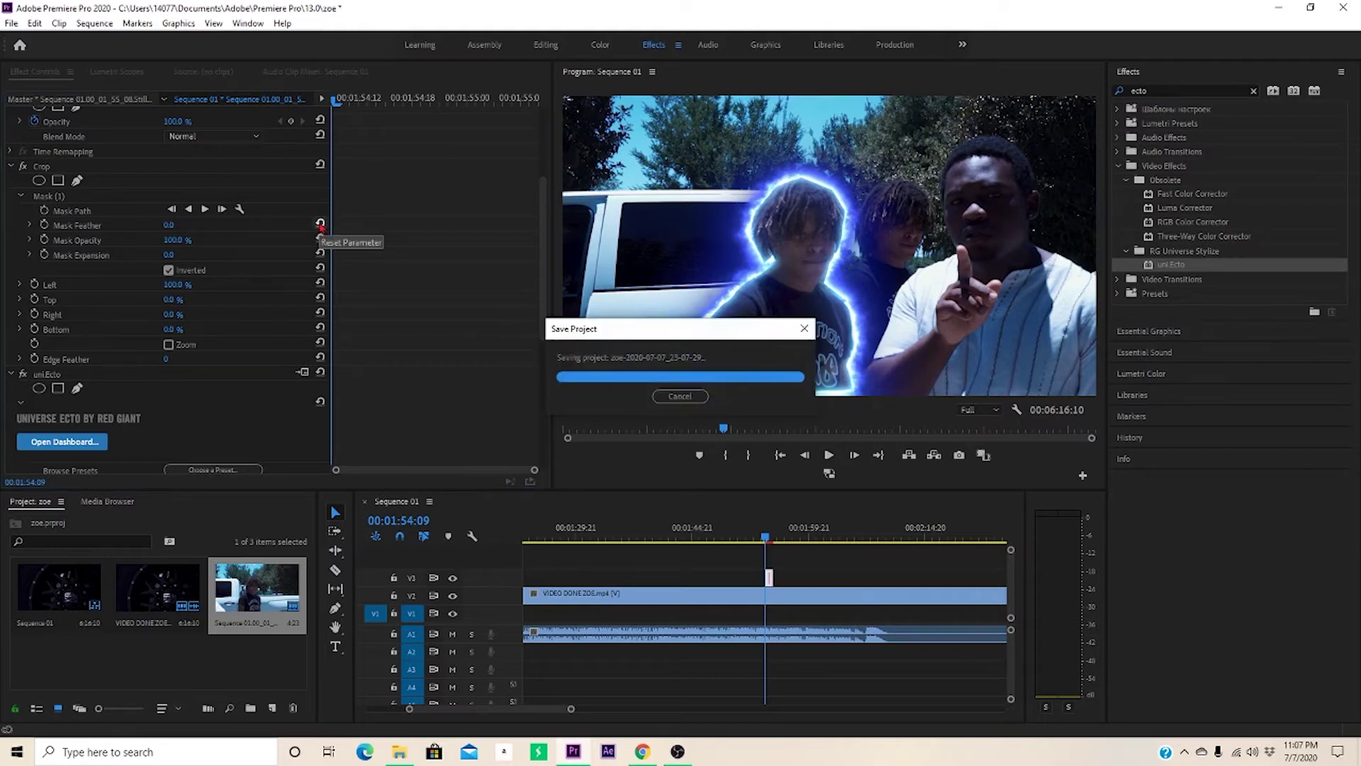
left_click(320, 224)
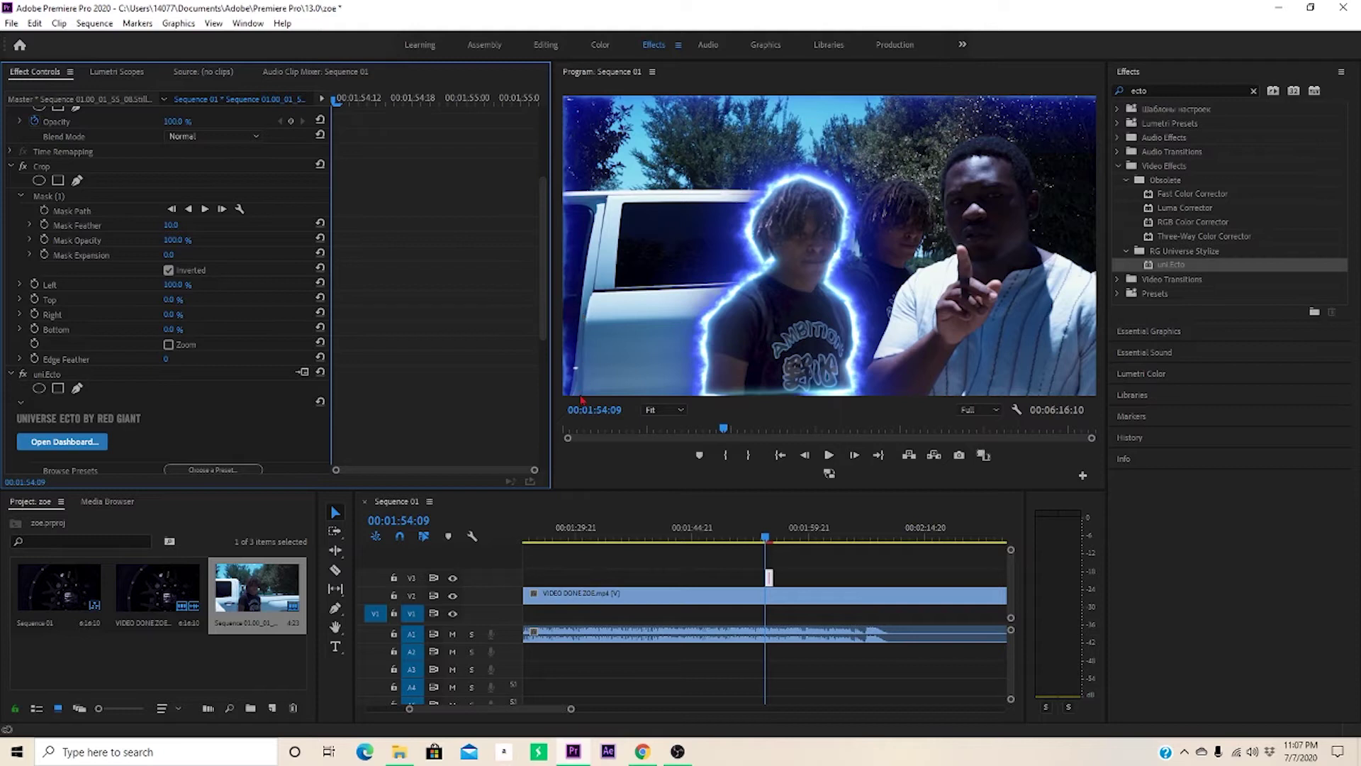
left_click(170, 225)
type("0")
key("Return")
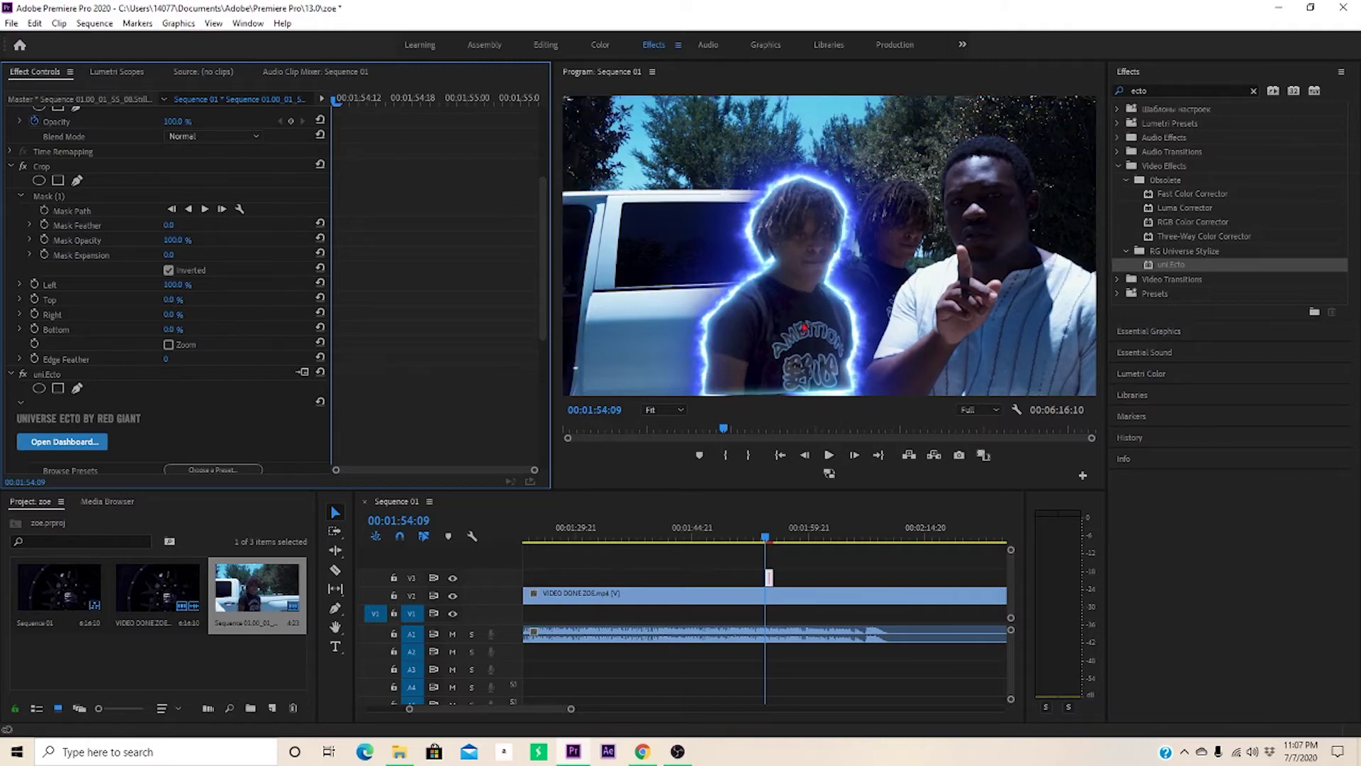
Try to render the whole sequence from In to Out
left_click(774, 596)
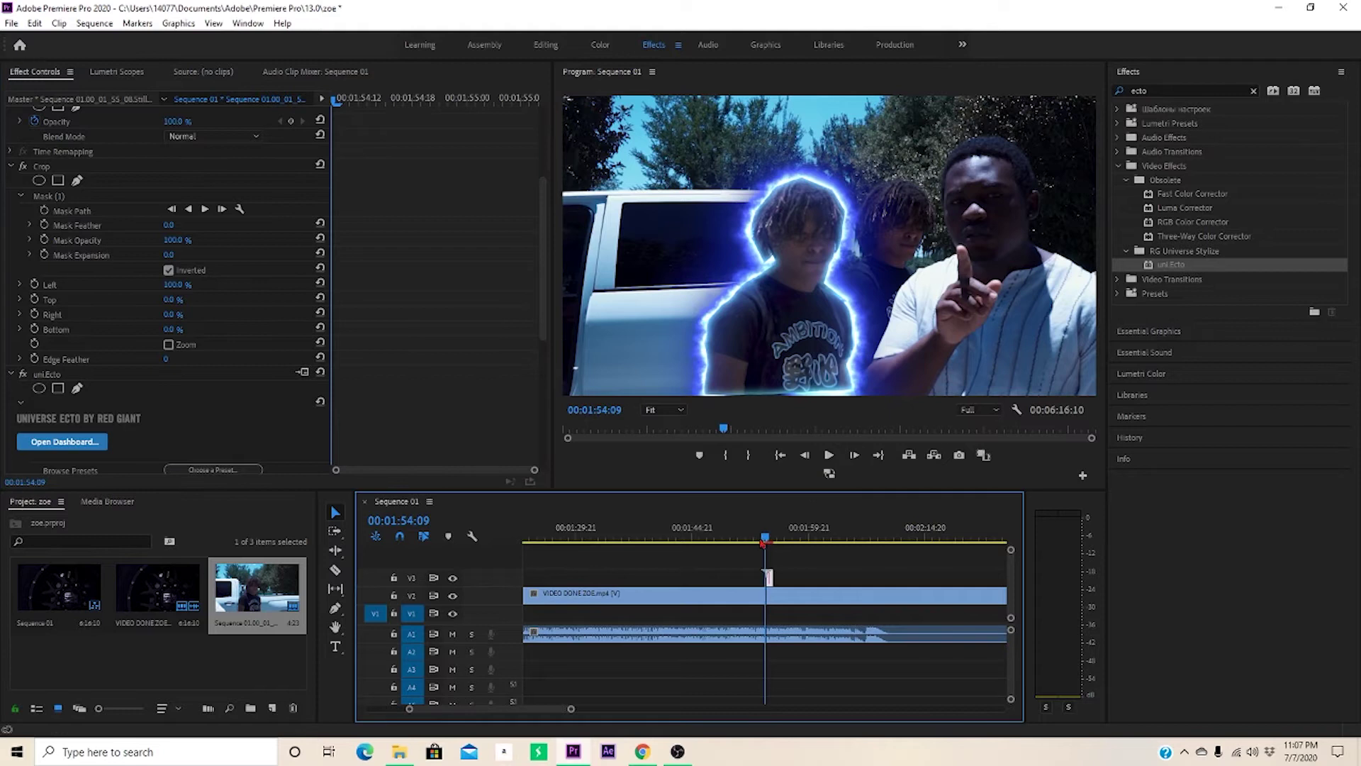
left_click(94, 22)
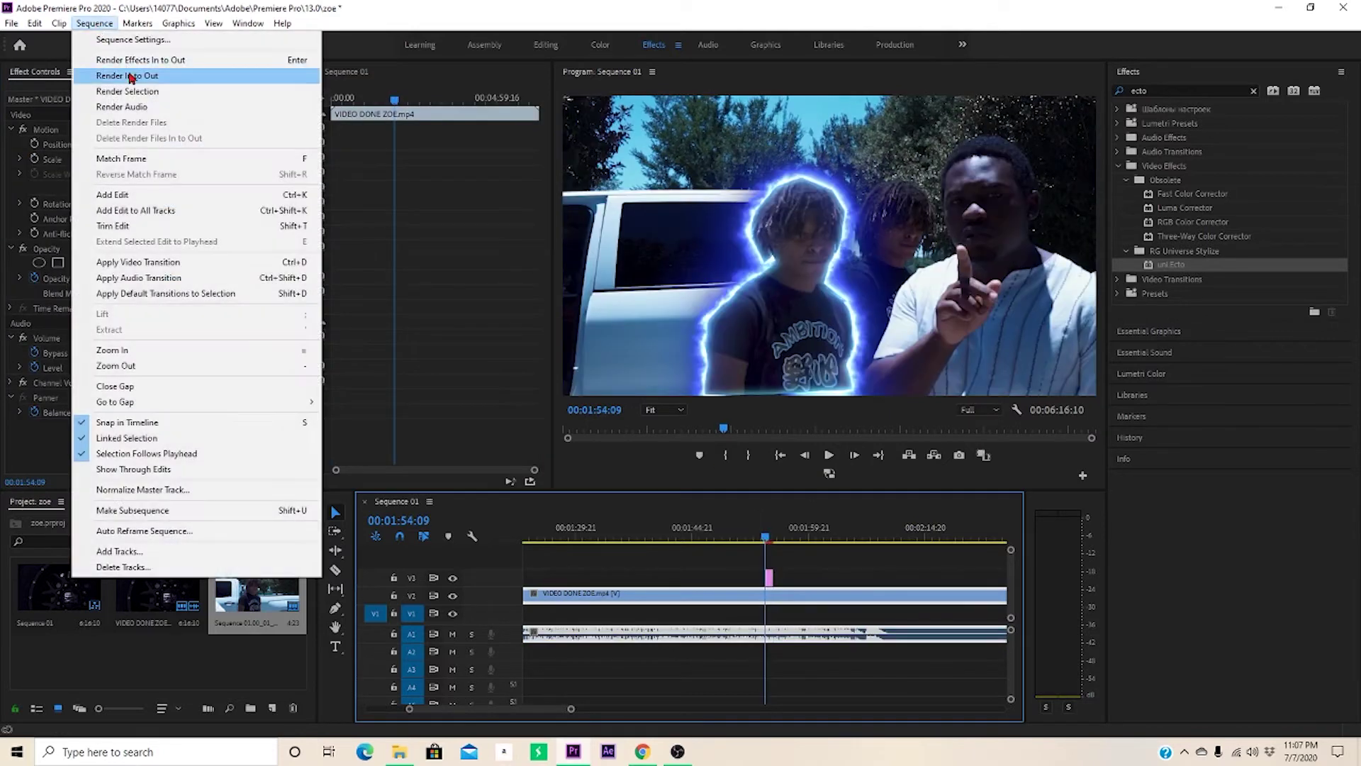
left_click(132, 78)
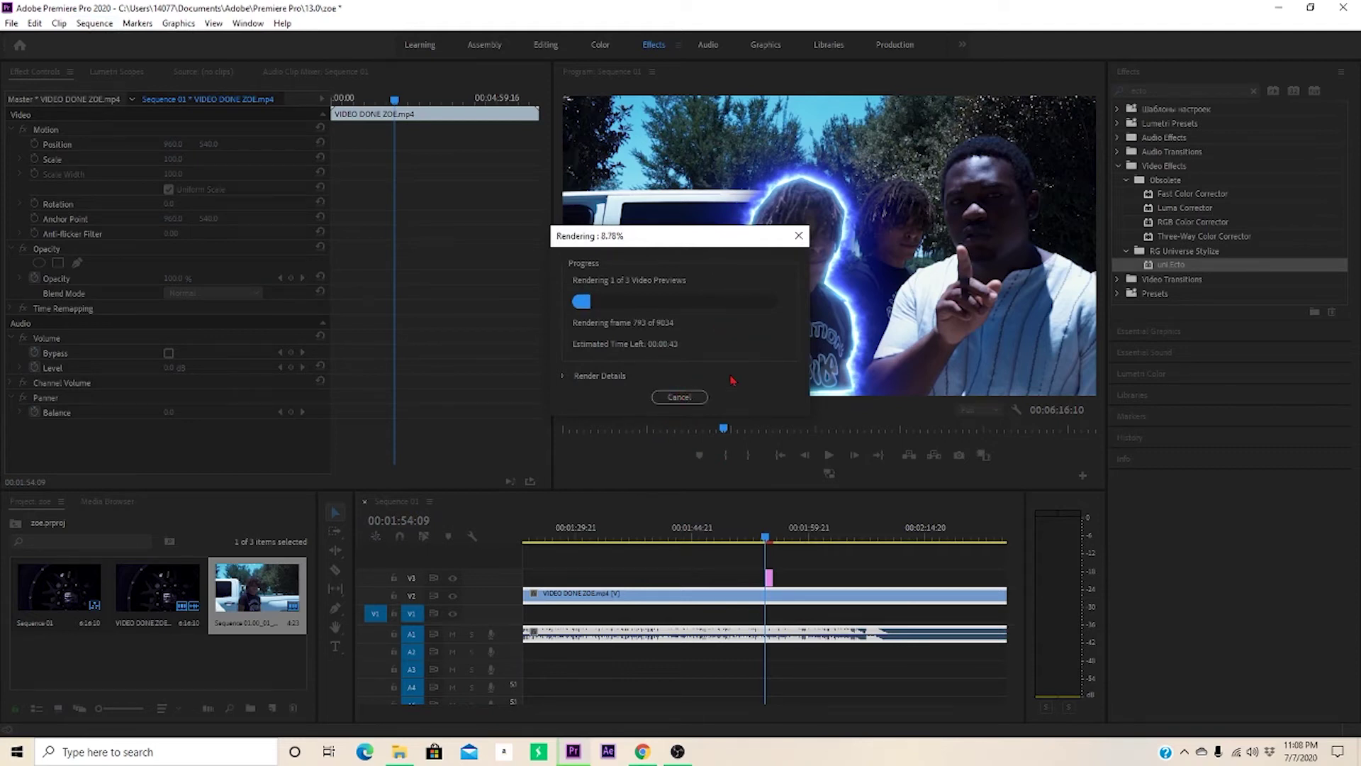
left_click(683, 399)
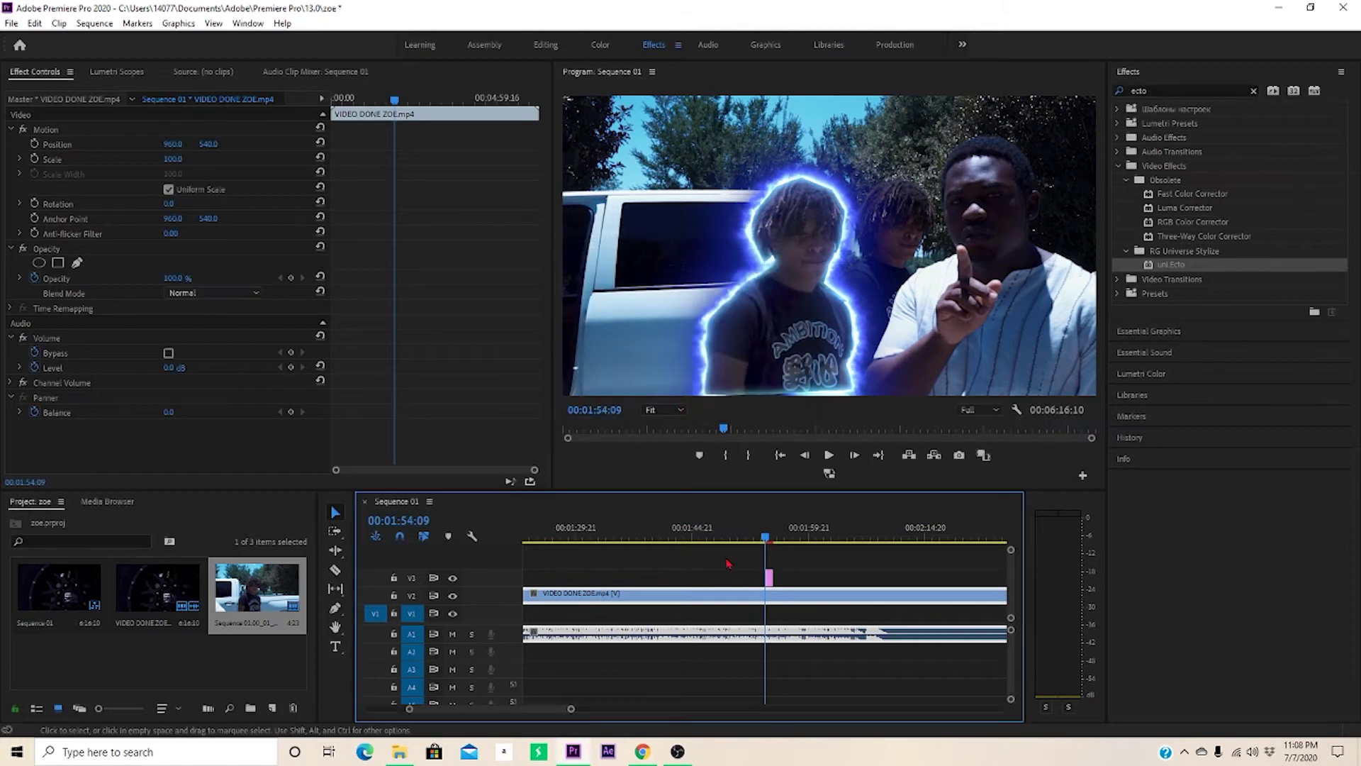
Trim away the beginning of the VIDEO DONE ZOE.mp4 clip with its audio, bringing its start closer to the still
left_click_drag(516, 711, 475, 715)
left_click_drag(527, 602, 757, 623)
left_click_drag(531, 709, 523, 718)
key("shift+ctrl+Right")
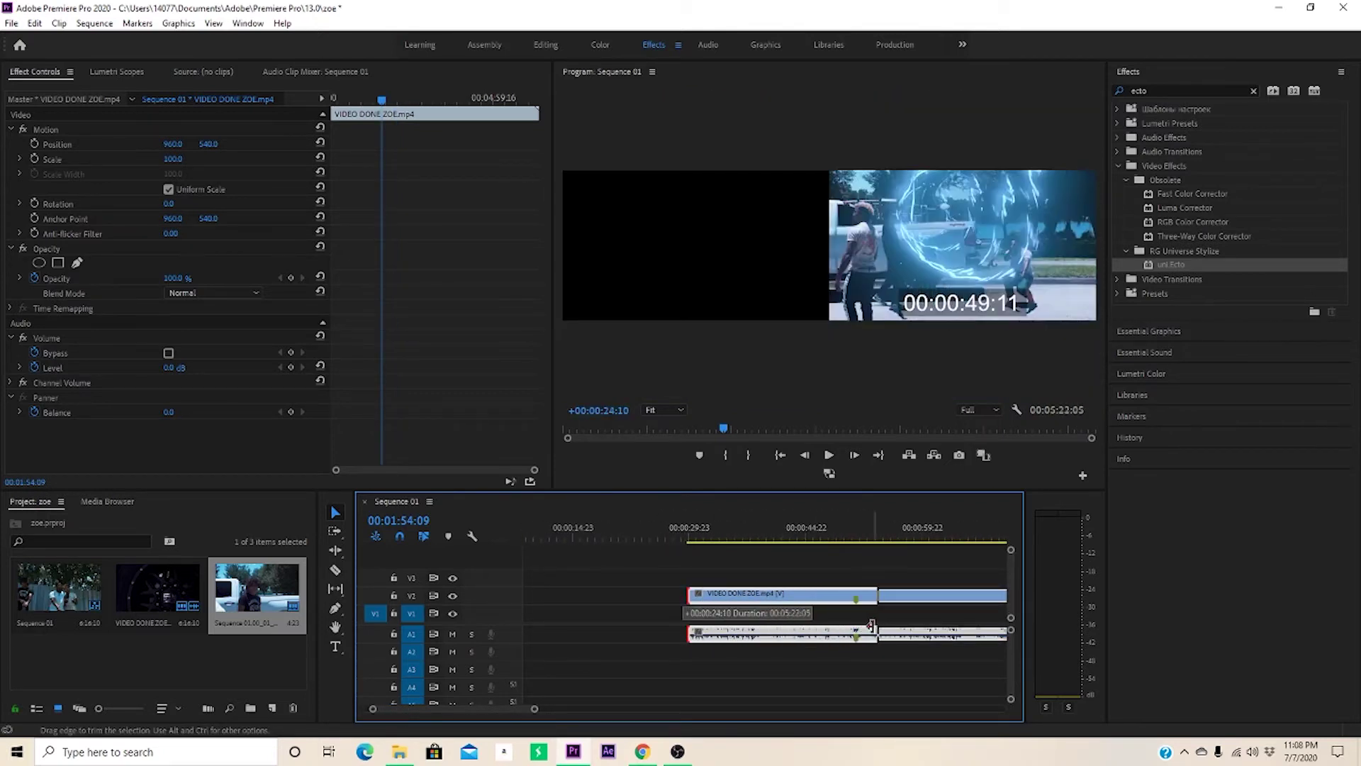
scroll(604, 627, "down", 5)
scroll(604, 627, "up", 1)
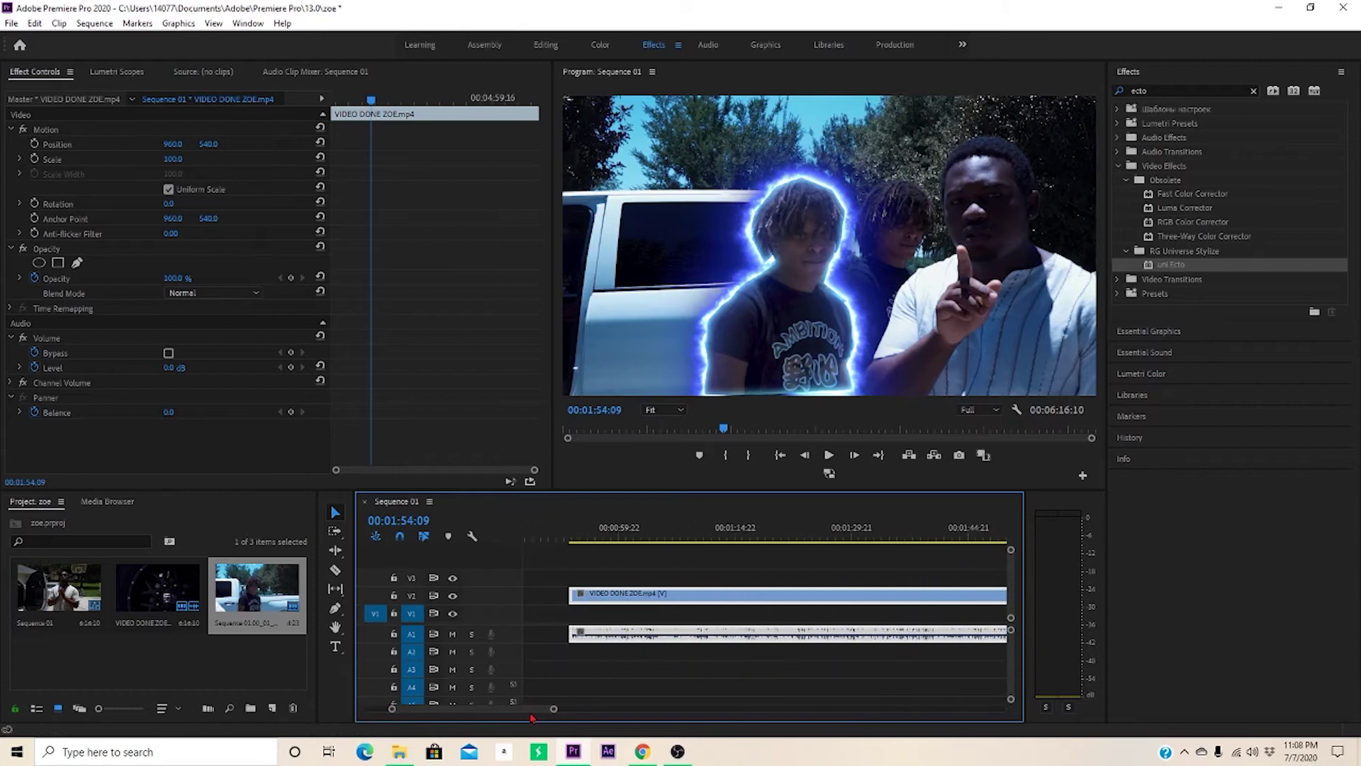
left_click_drag(571, 627, 858, 626)
scroll(525, 708, "down", 6)
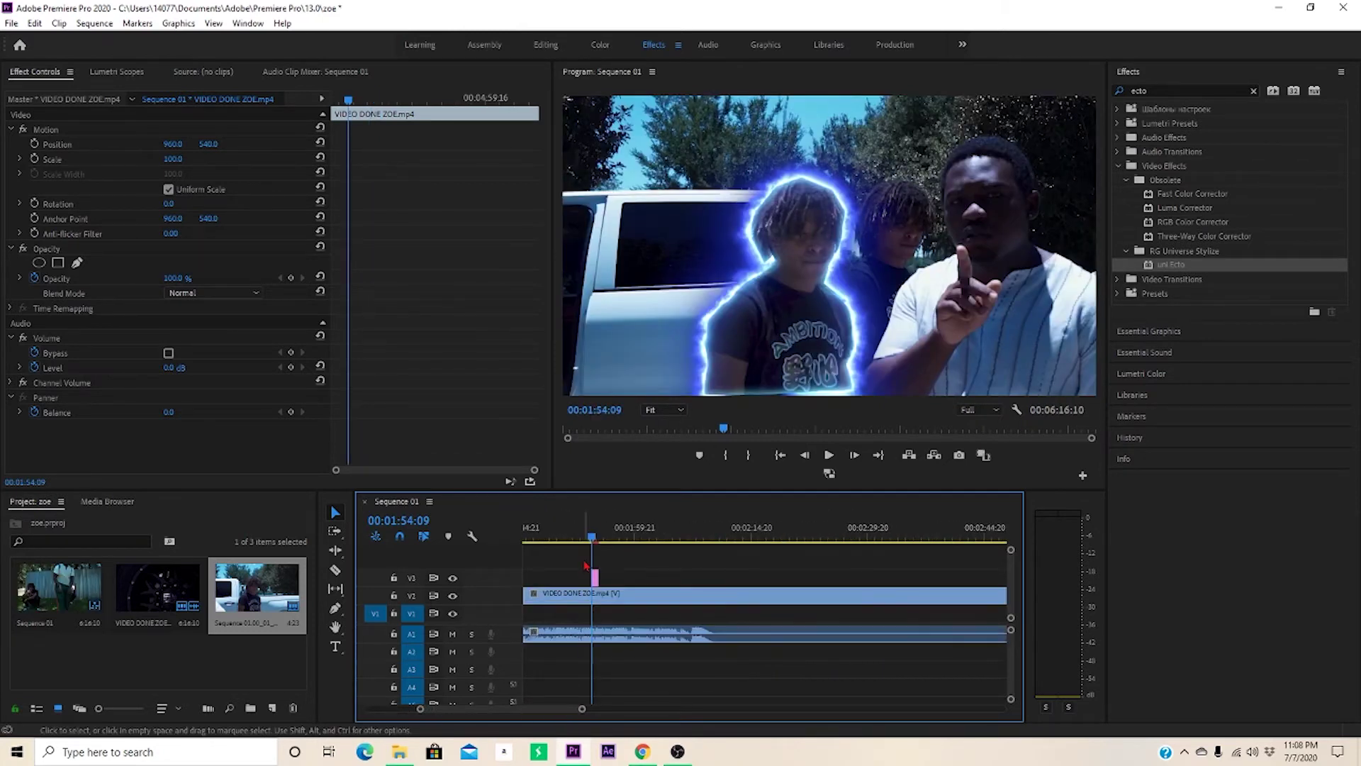
Render only the selected glowing still and play back the sequence around it
left_click_drag(594, 575, 596, 575)
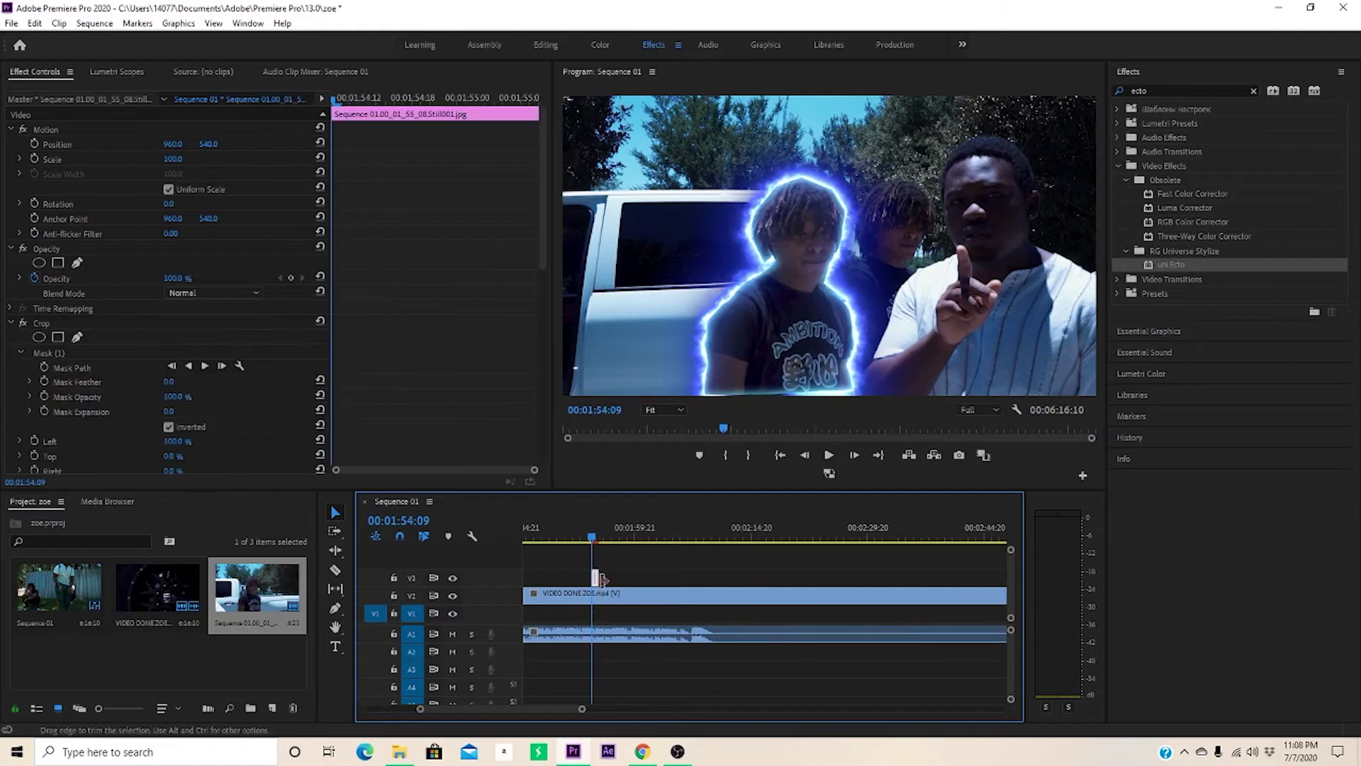
left_click(92, 23)
left_click(141, 80)
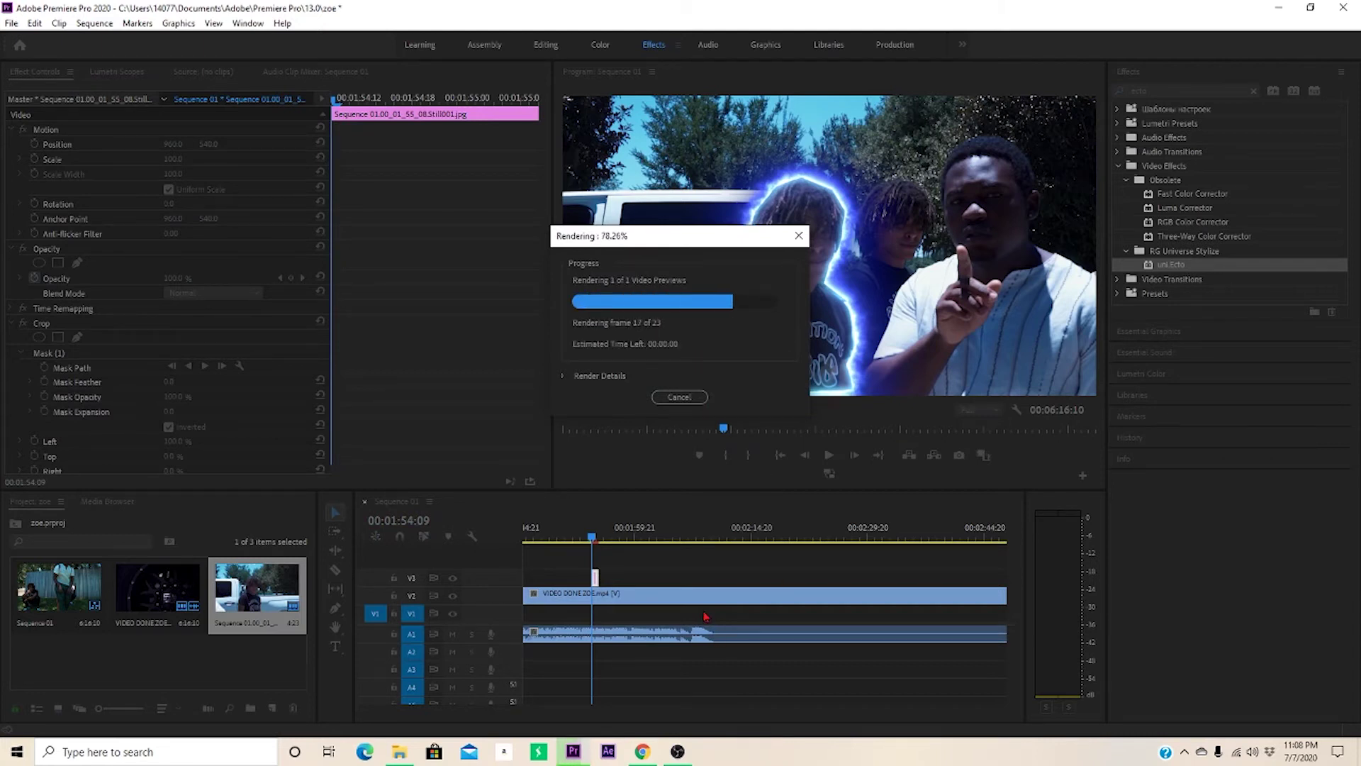
left_click(582, 537)
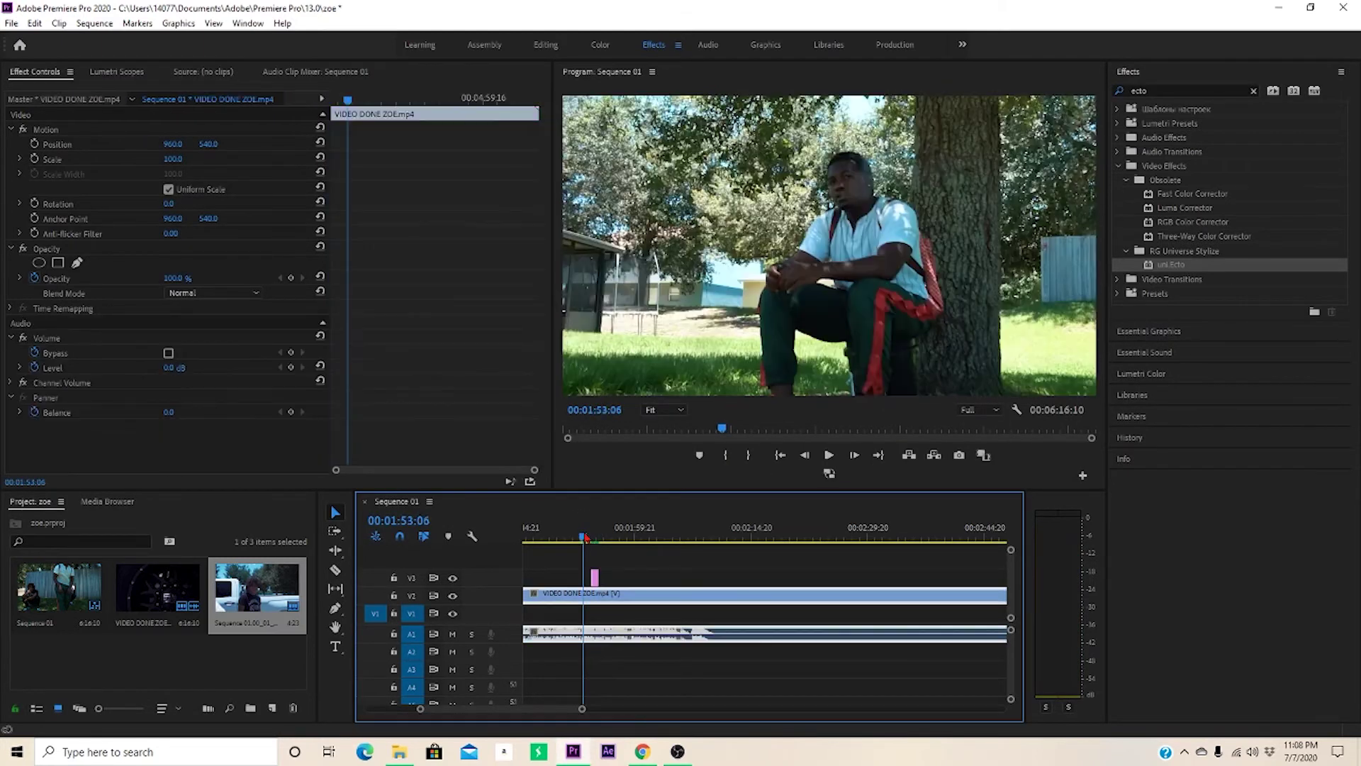
key("space")
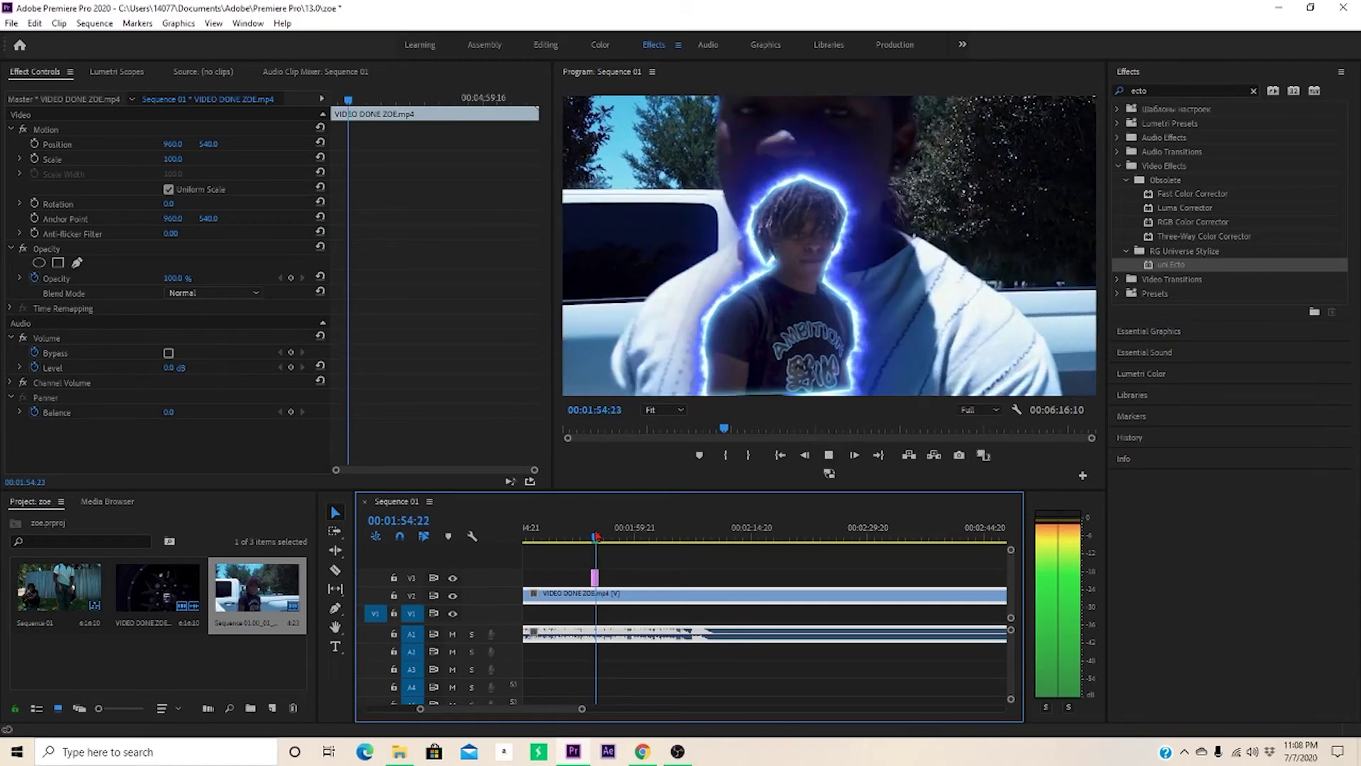
left_click(592, 536)
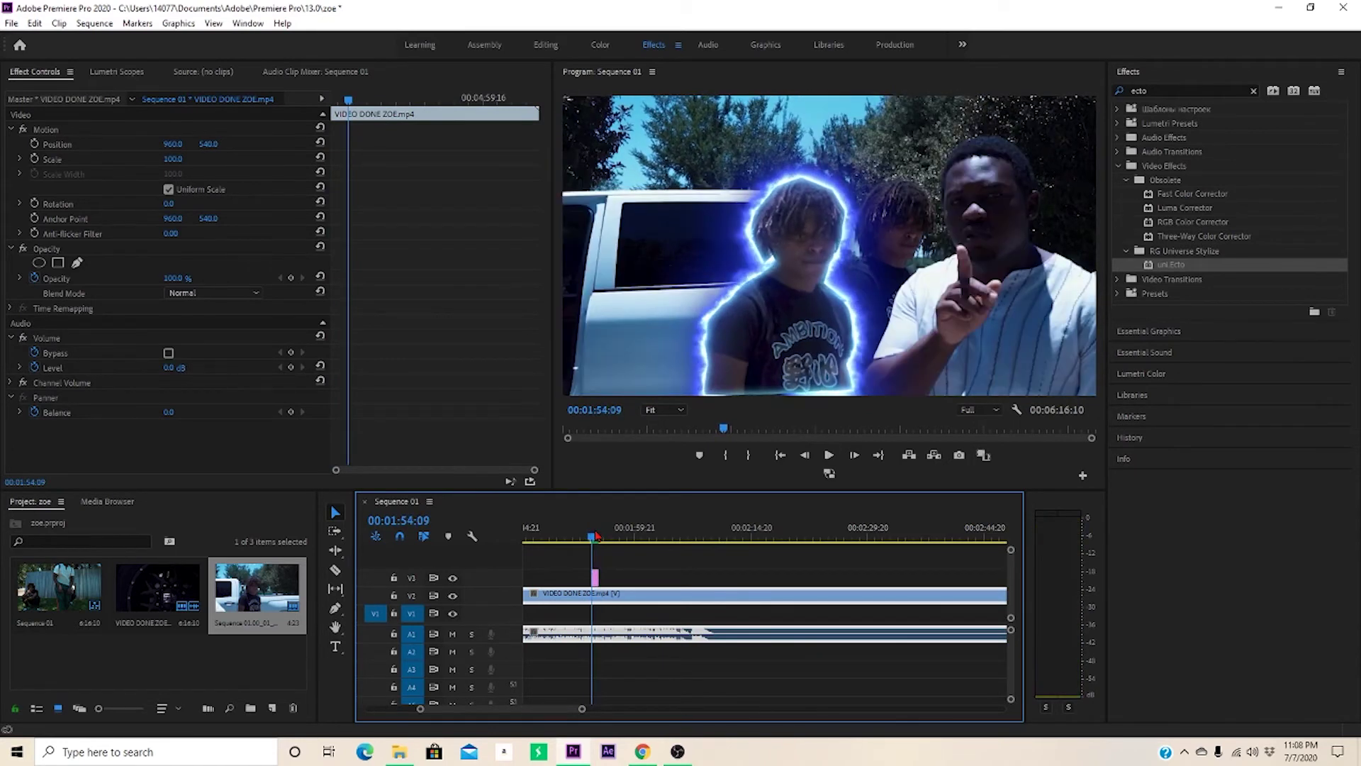
Set the still's horizontal Position to 475 and keyframe Position at the clip's start
left_click(596, 578)
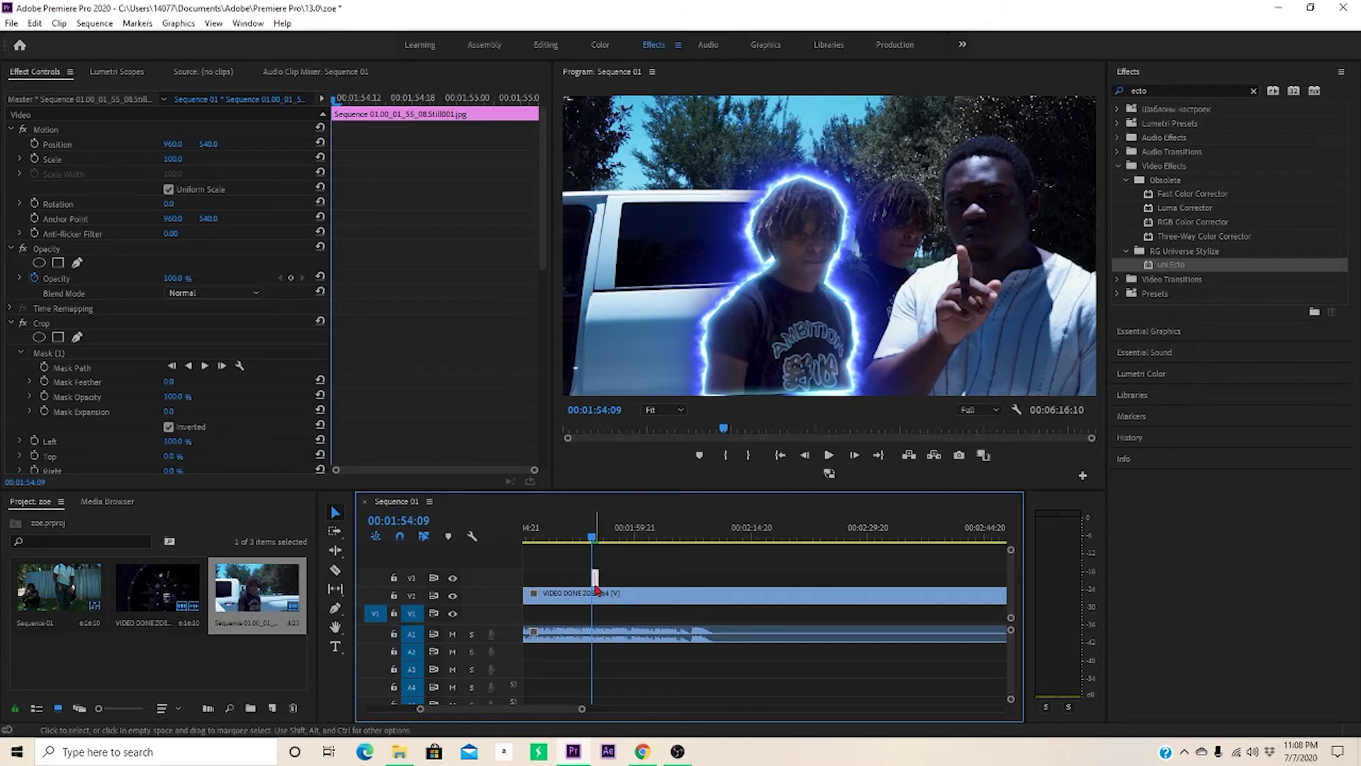
left_click_drag(543, 253, 561, 125)
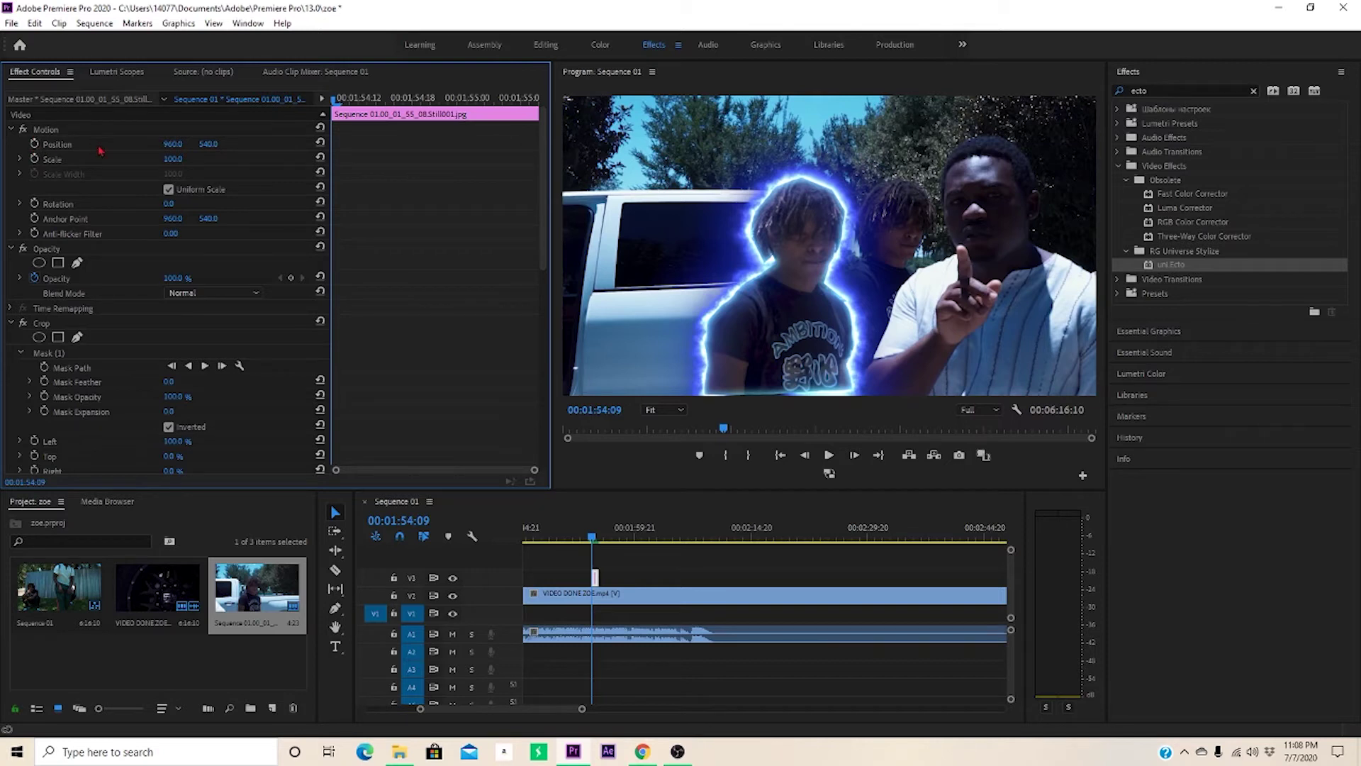
left_click_drag(172, 144, 74, 144)
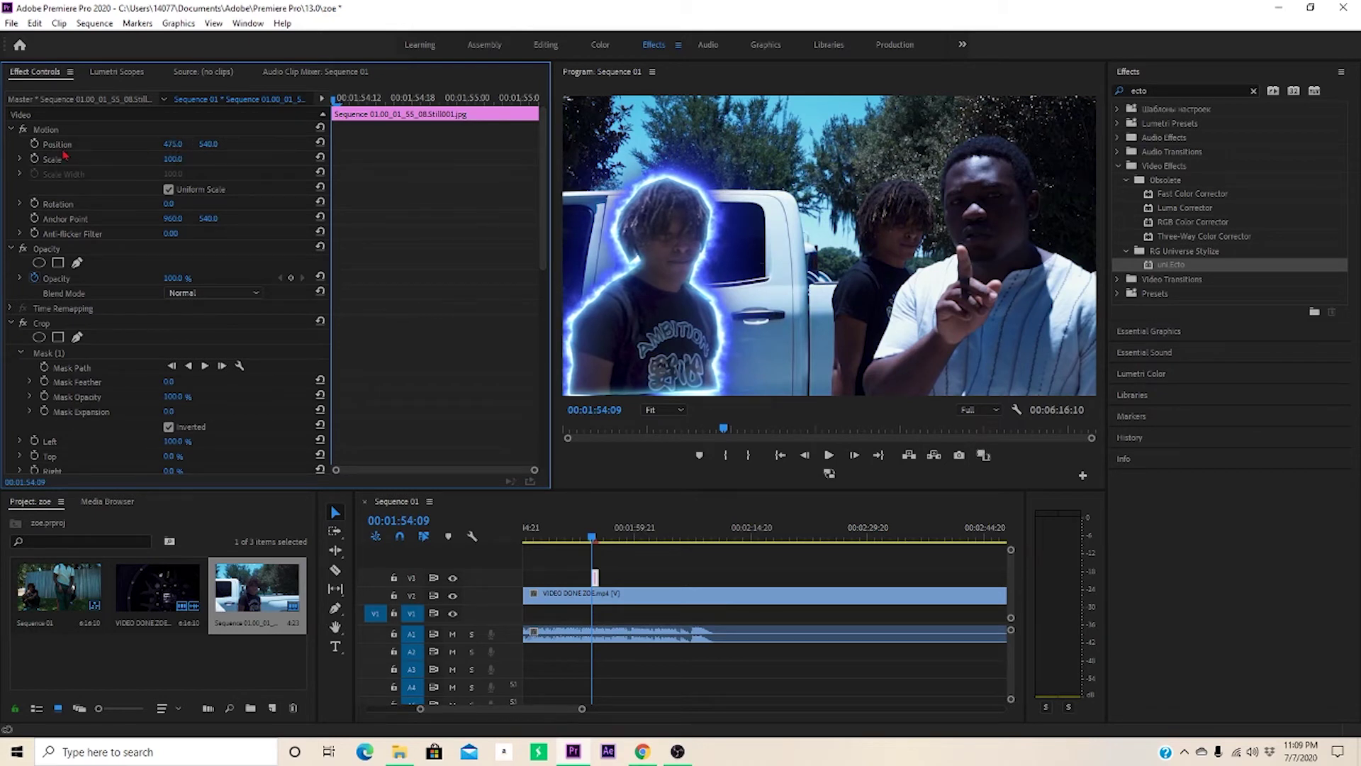
left_click(34, 144)
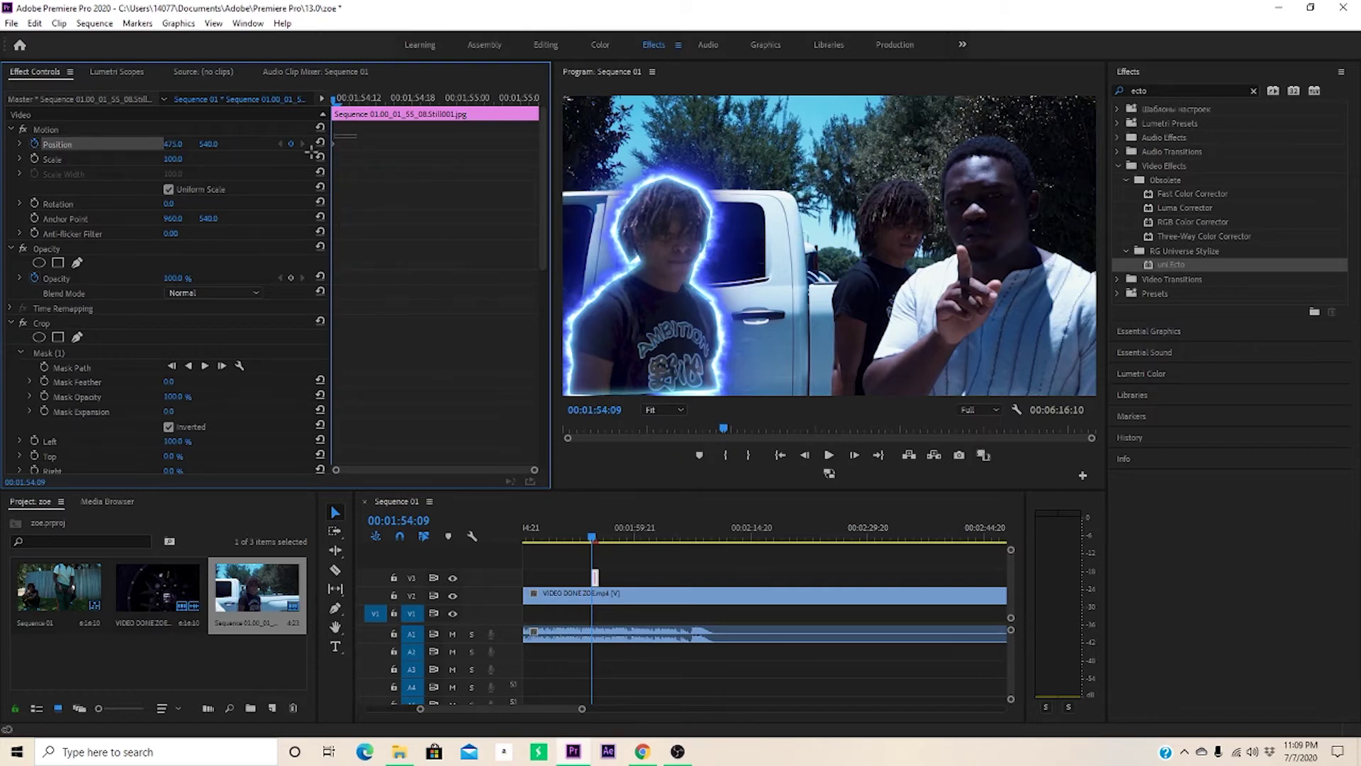
Add a second Position keyframe on the still at 00:01:54:13 by resetting Position to 960, 540
left_click_drag(356, 138, 317, 176)
left_click_drag(334, 102, 368, 114)
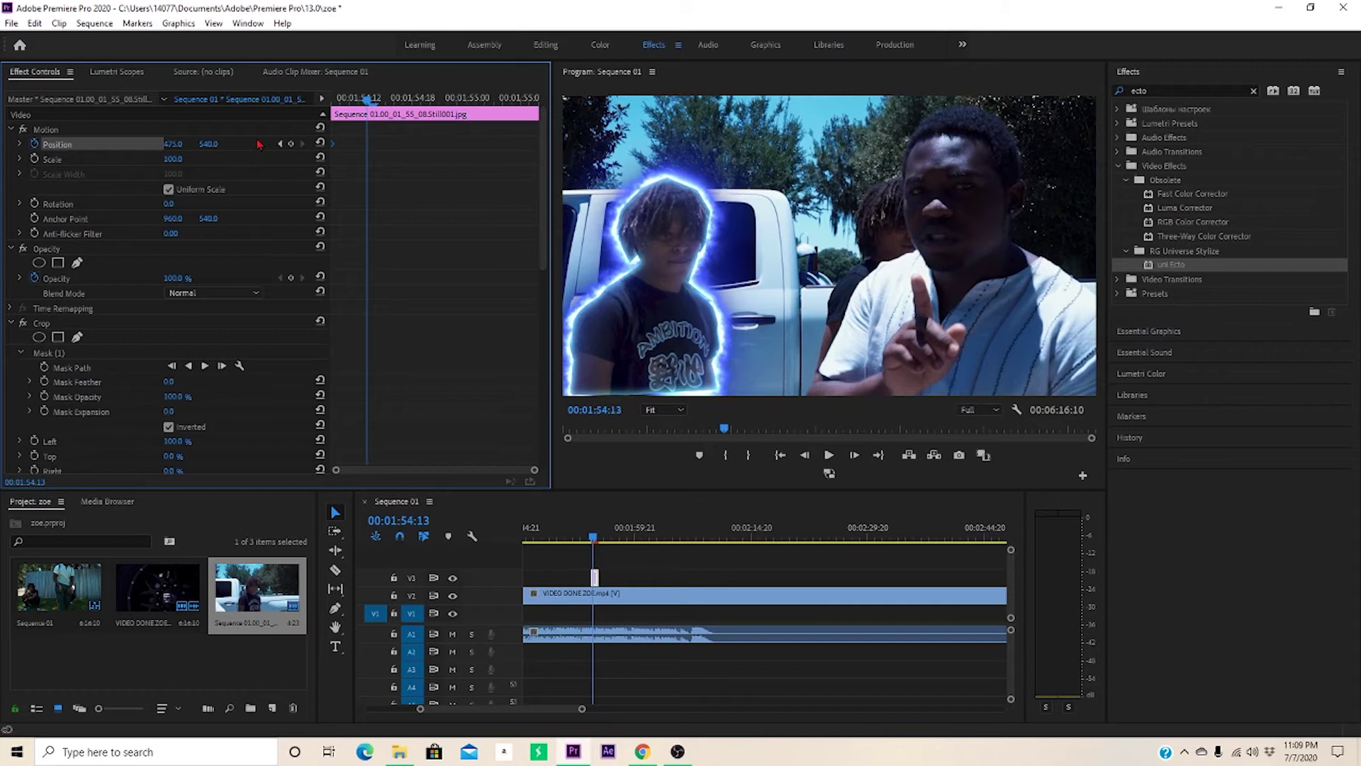
left_click(321, 142)
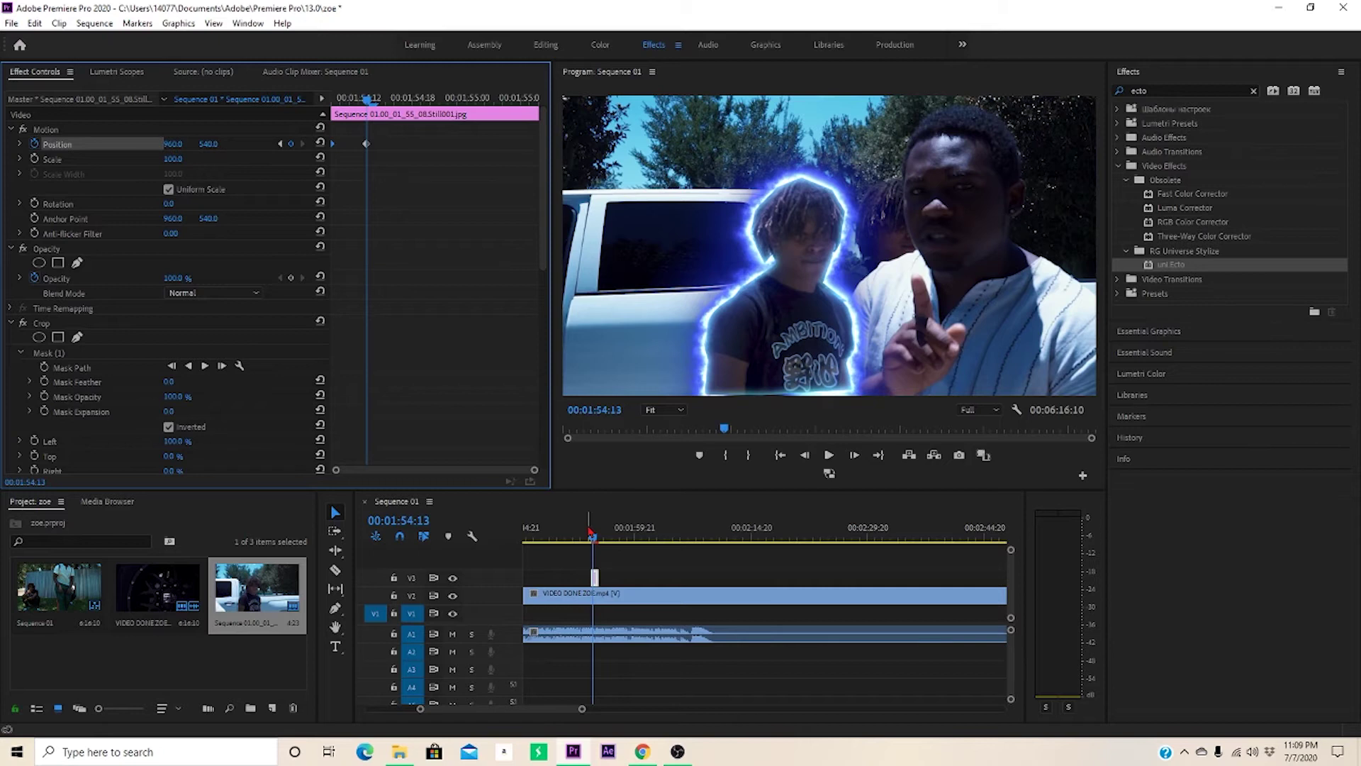
Lower the program playback resolution to 1/4 and play back the still's position animation
left_click(589, 531)
left_click_drag(589, 532, 579, 533)
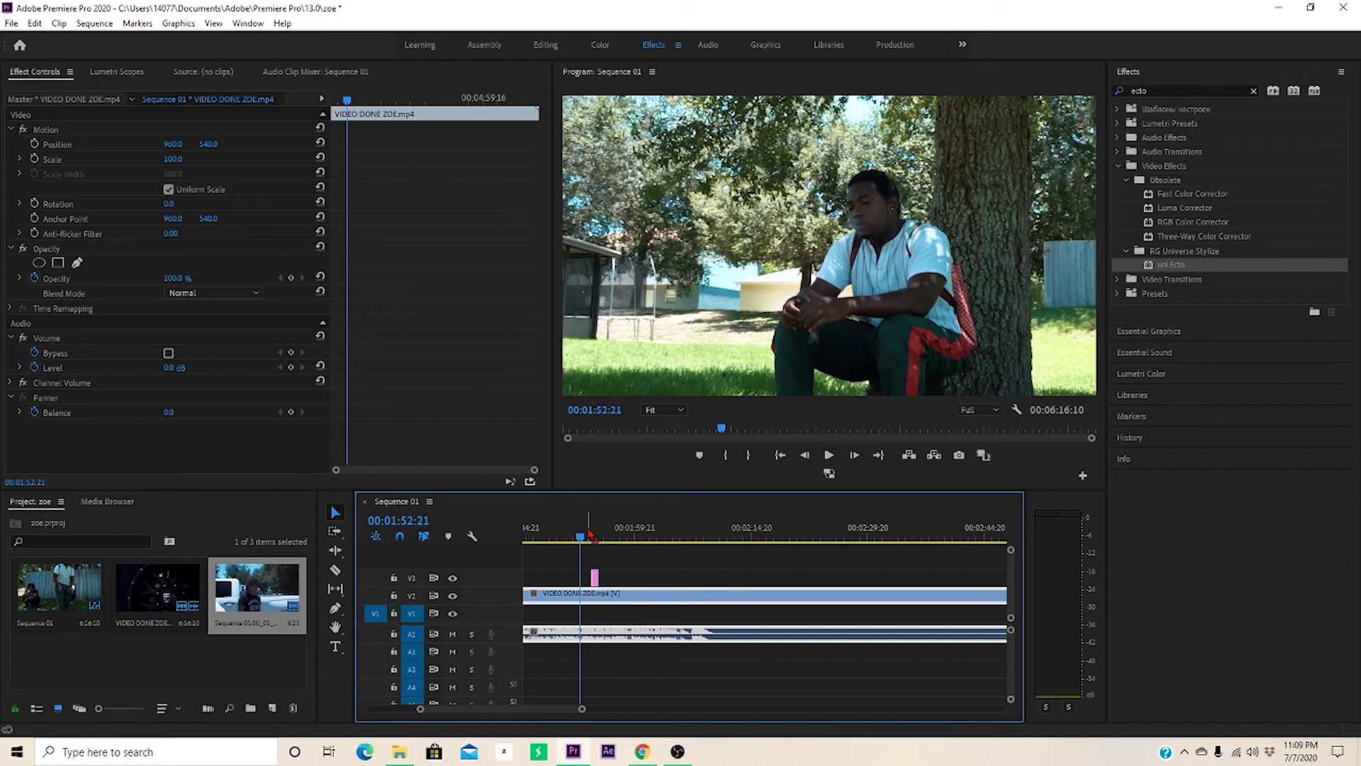
key("space")
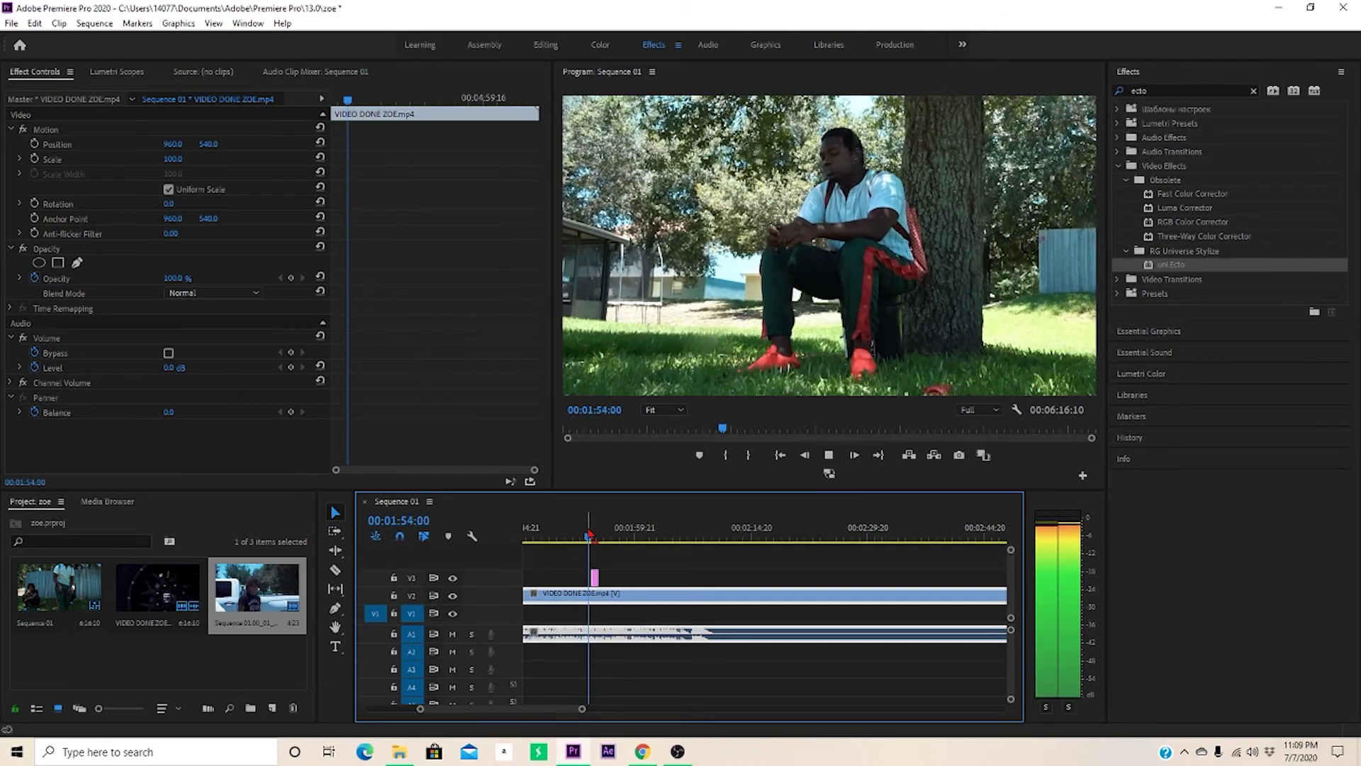
key("space")
left_click(978, 409)
left_click(986, 448)
left_click(572, 537)
key("space")
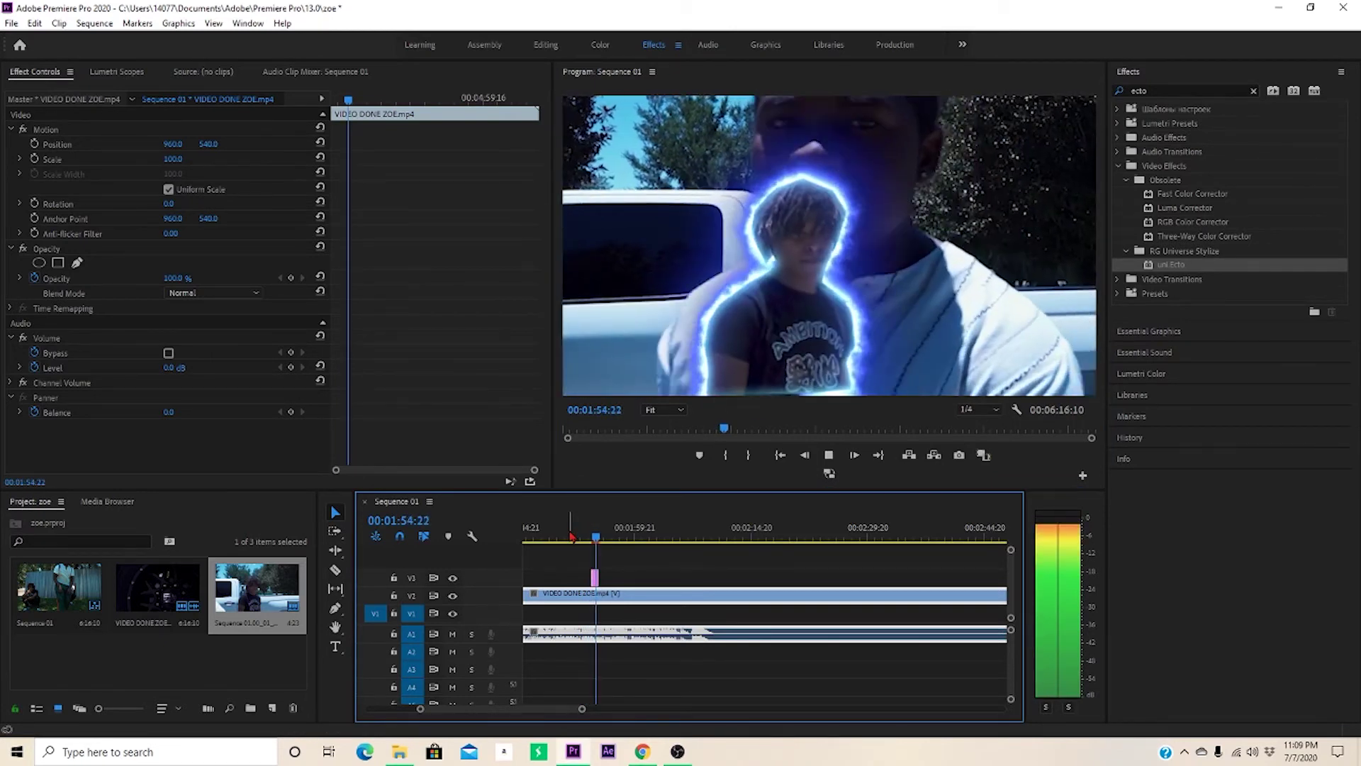
left_click(594, 535)
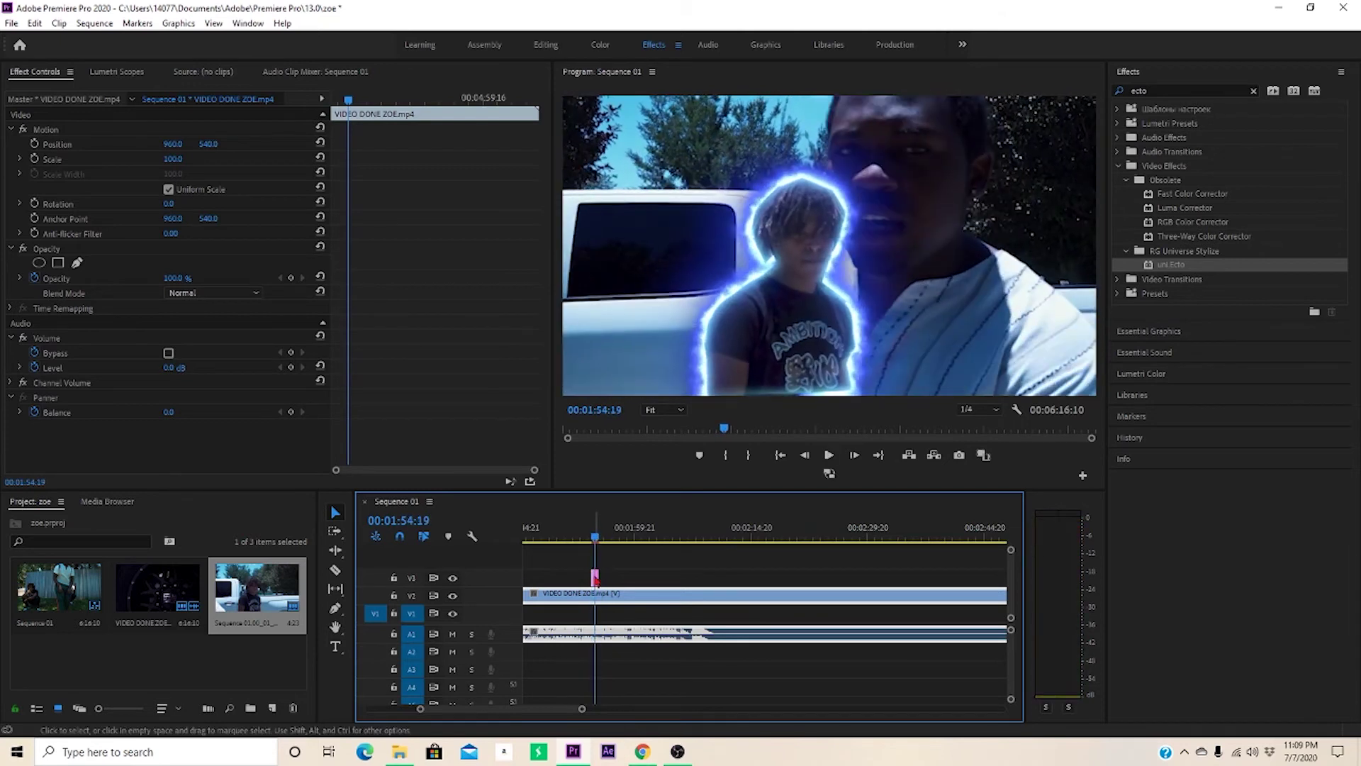
Undo the Position reset on the still
left_click(595, 576)
left_click(34, 23)
left_click(68, 50)
Clear the effect search and apply the Wave distort preset from Flameboy Freeze Frame Transitions to the still
left_click(1253, 90)
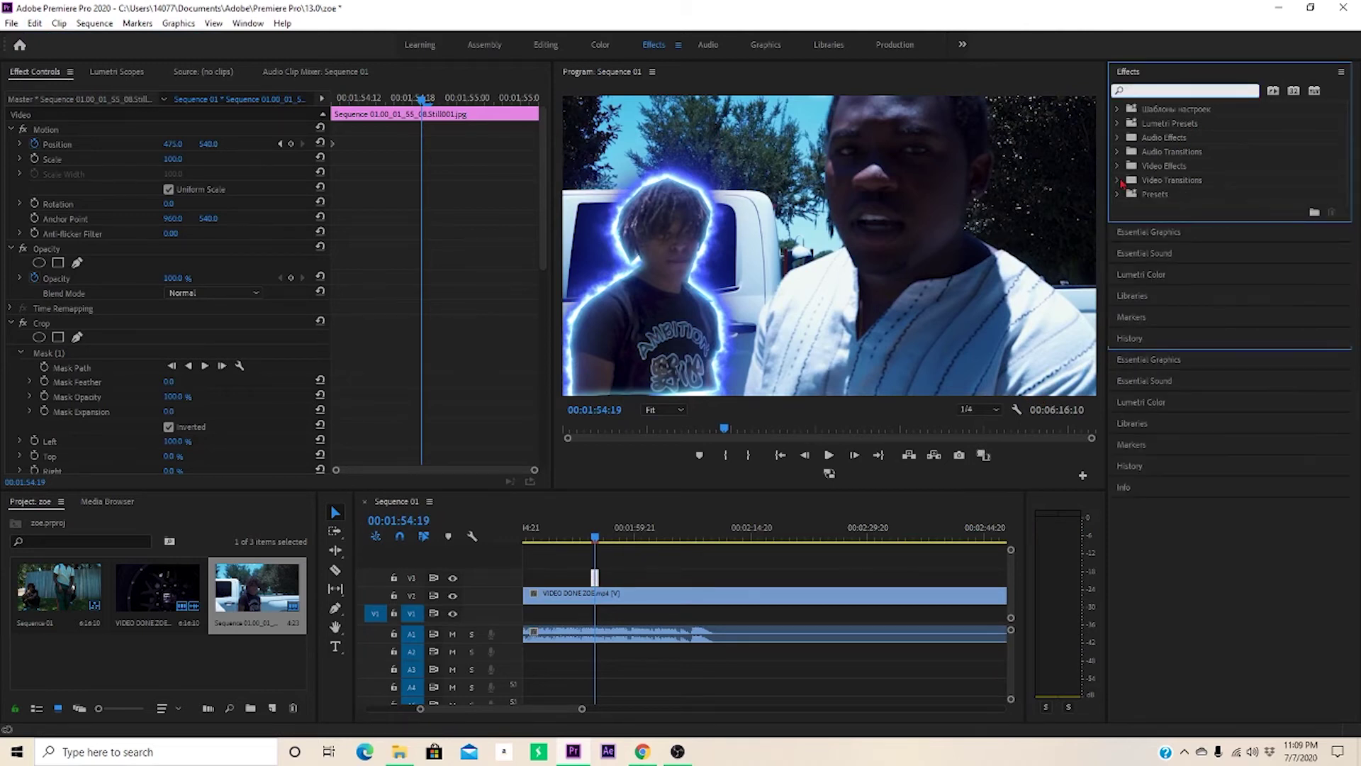
left_click(1118, 180)
left_click(1118, 322)
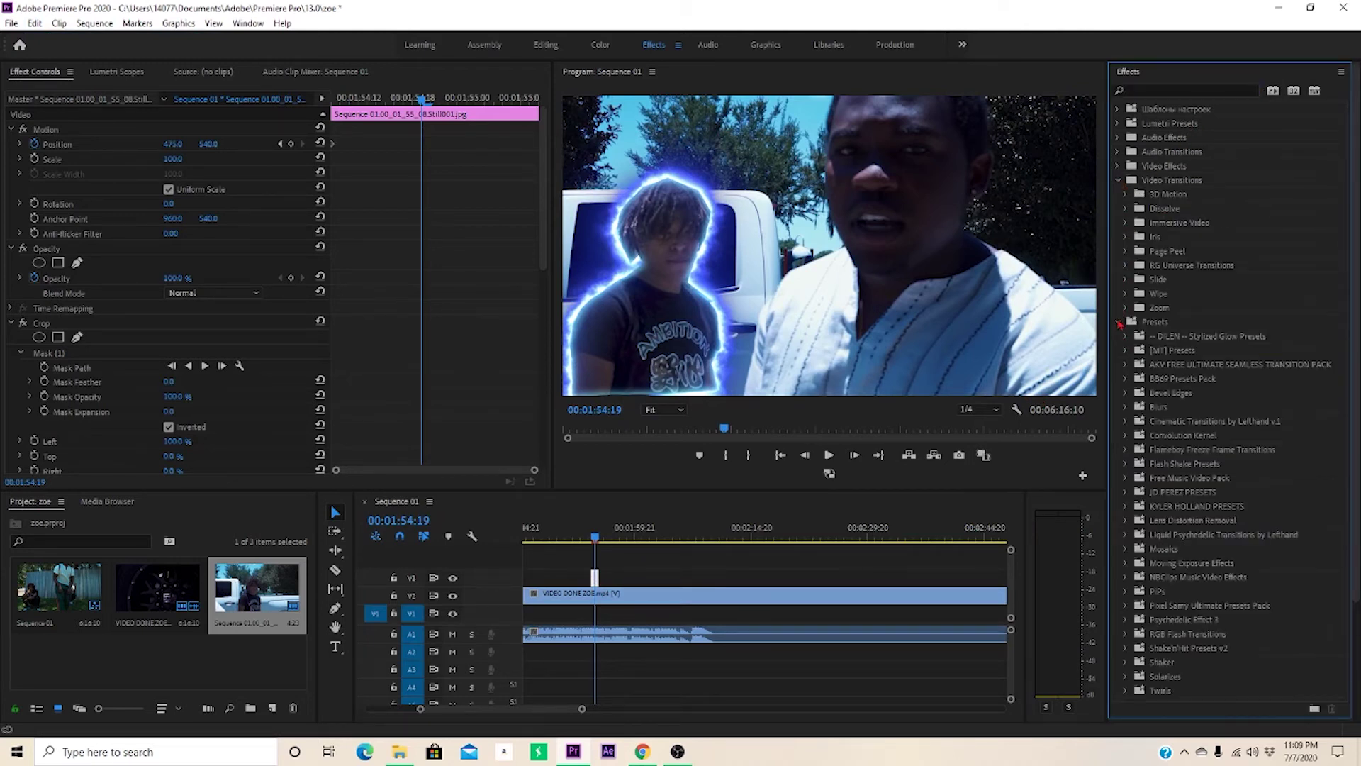
scroll(1188, 433, "down", 4)
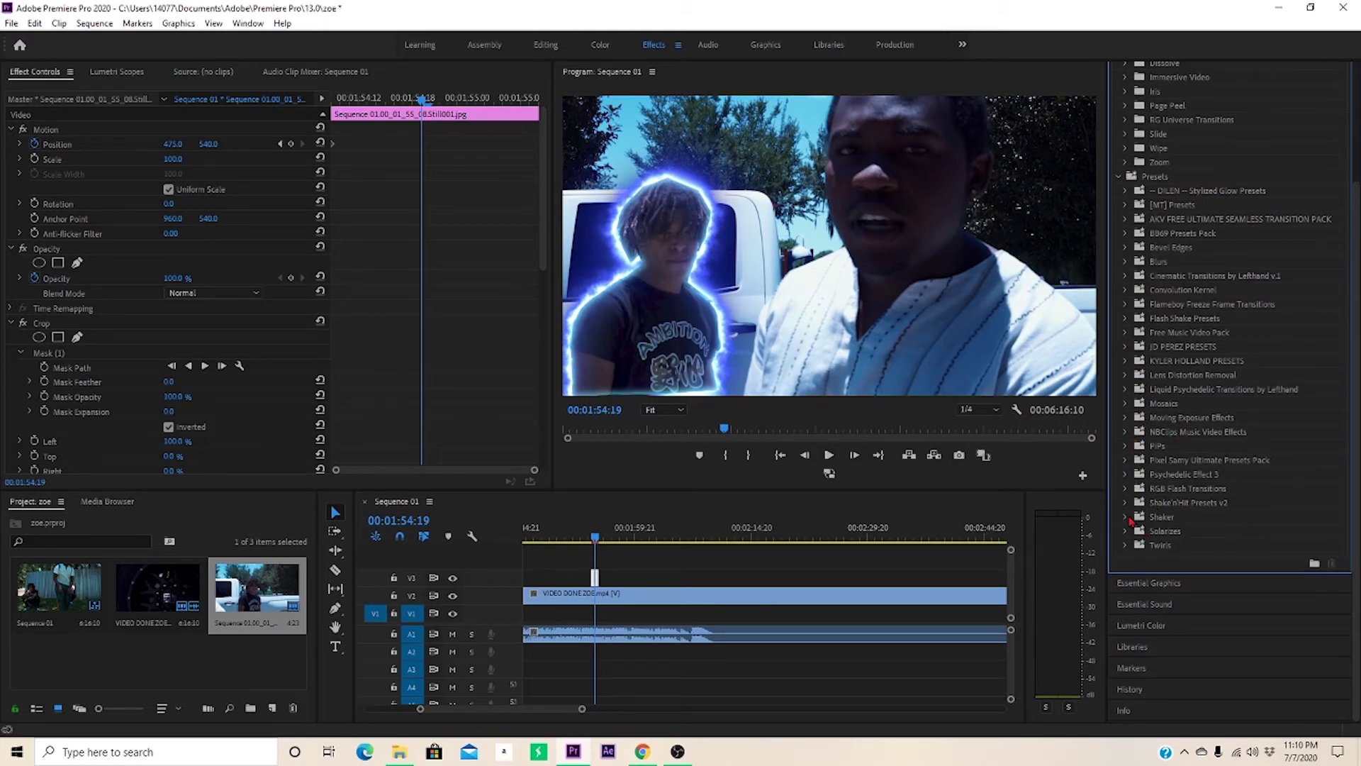
left_click(1123, 419)
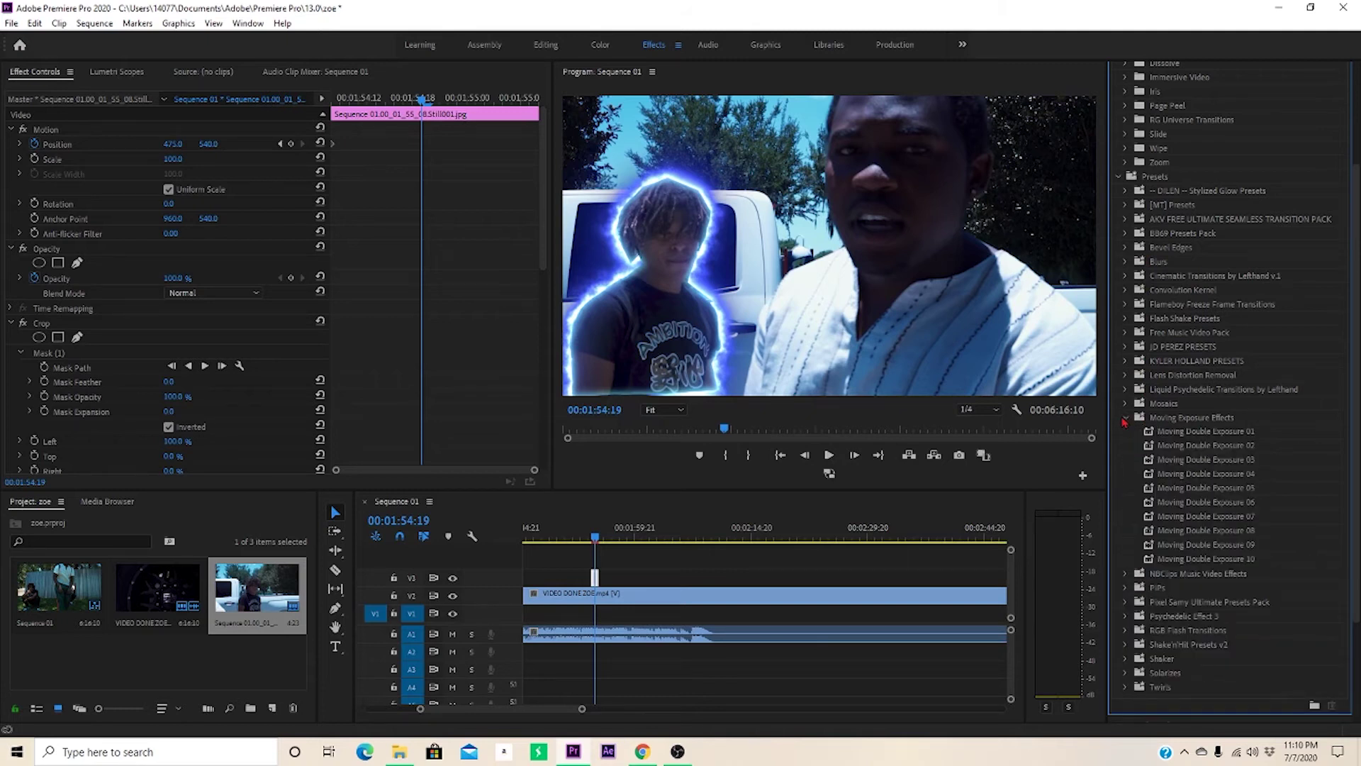
left_click(1124, 418)
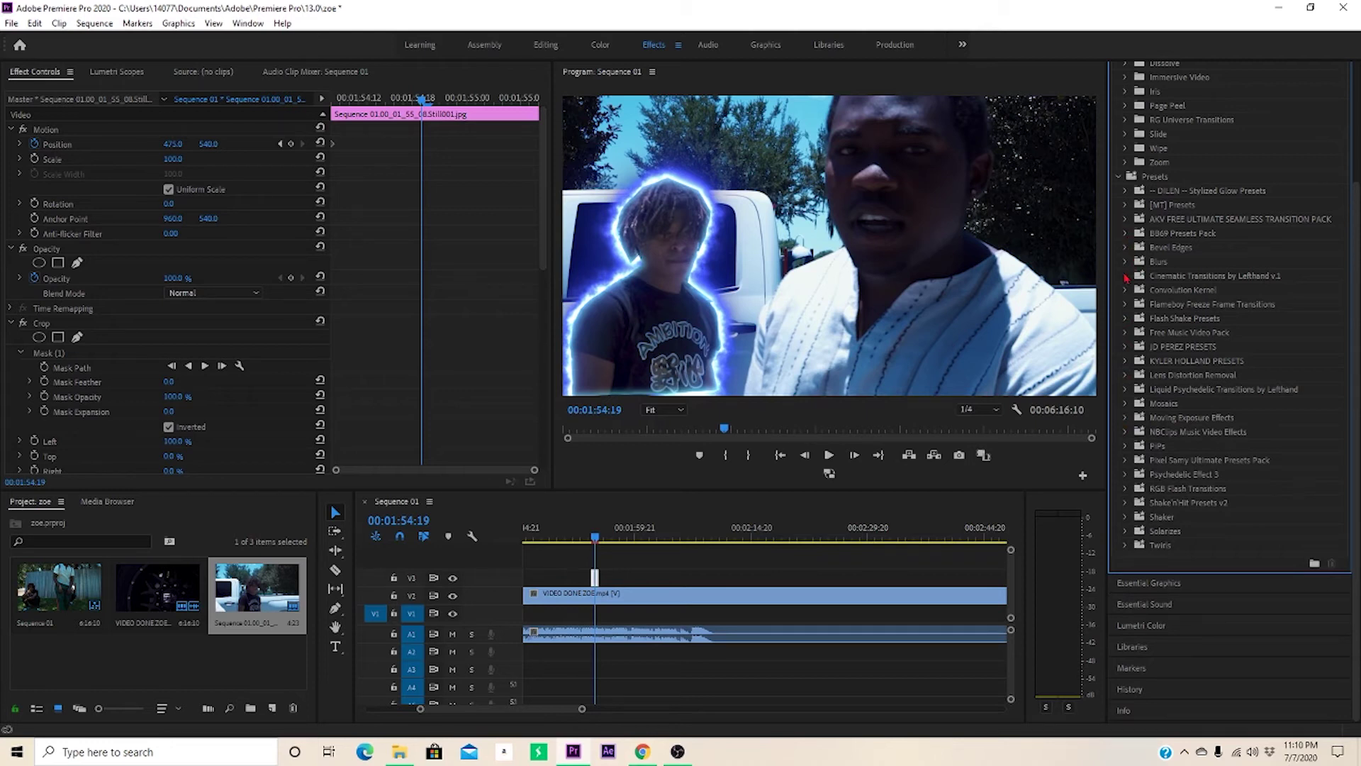
left_click(1127, 205)
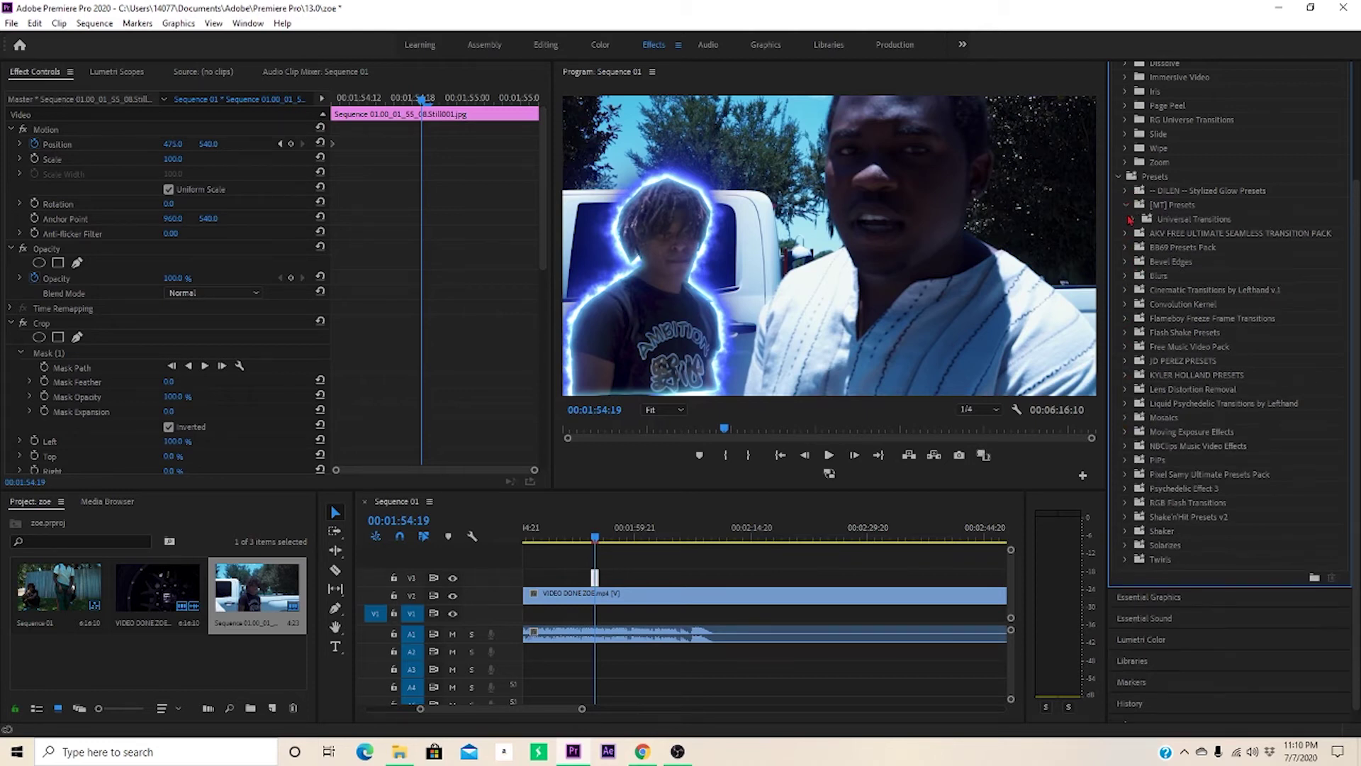
left_click(1127, 191)
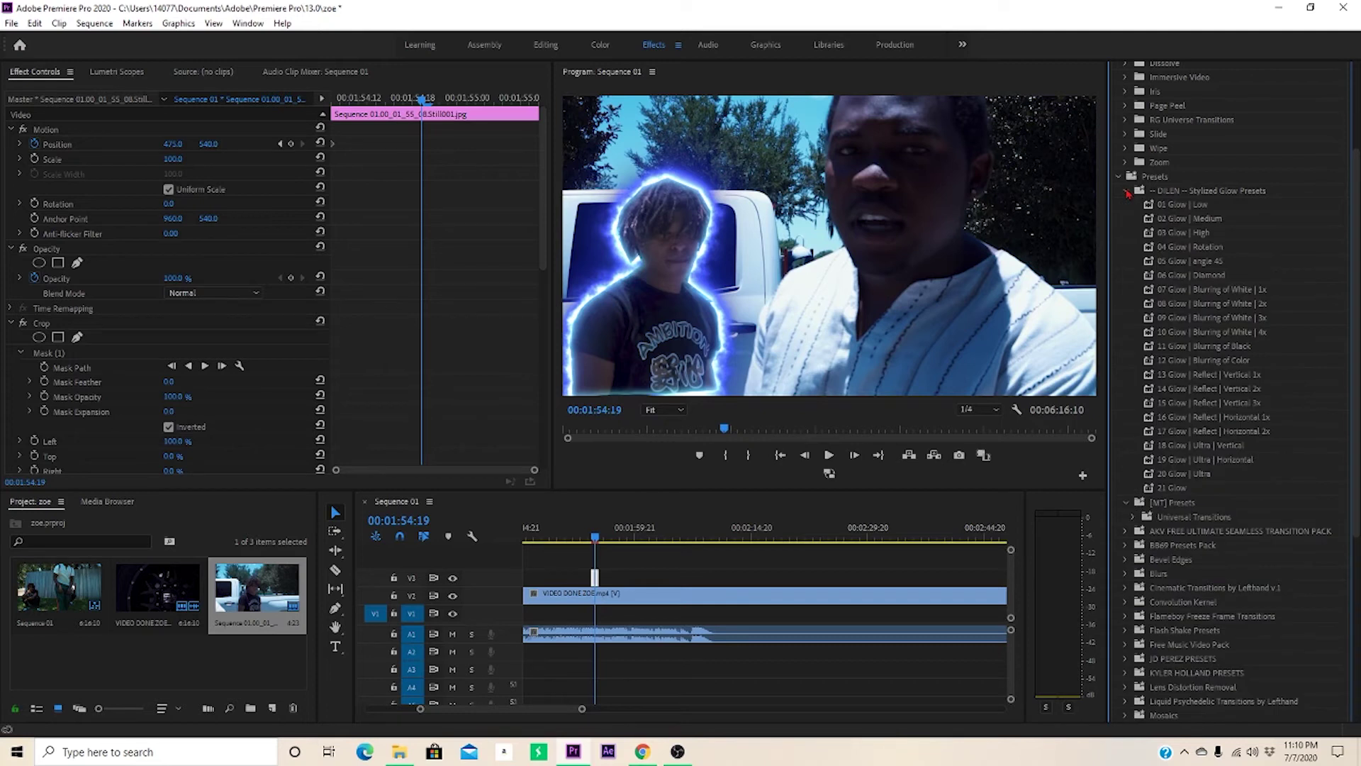
left_click(1127, 191)
left_click(1125, 319)
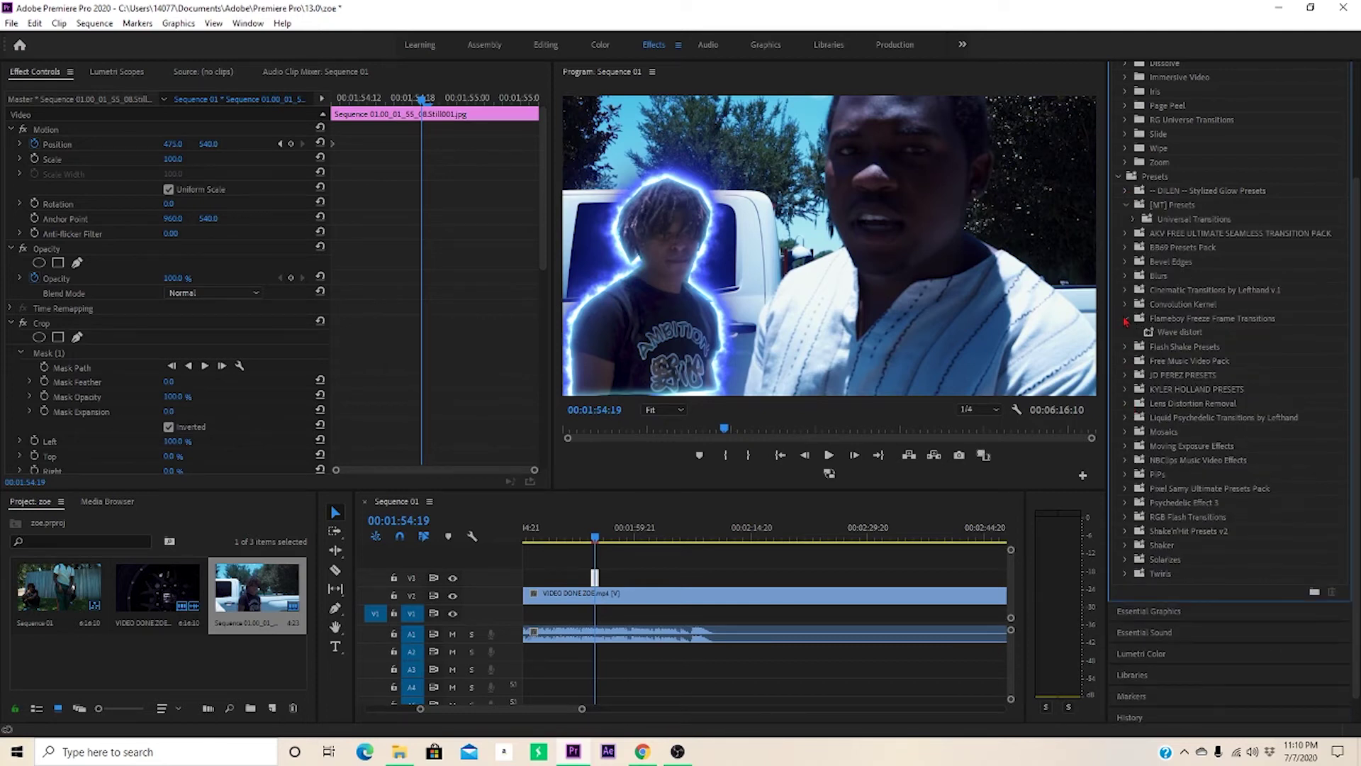
left_click_drag(1173, 339, 596, 579)
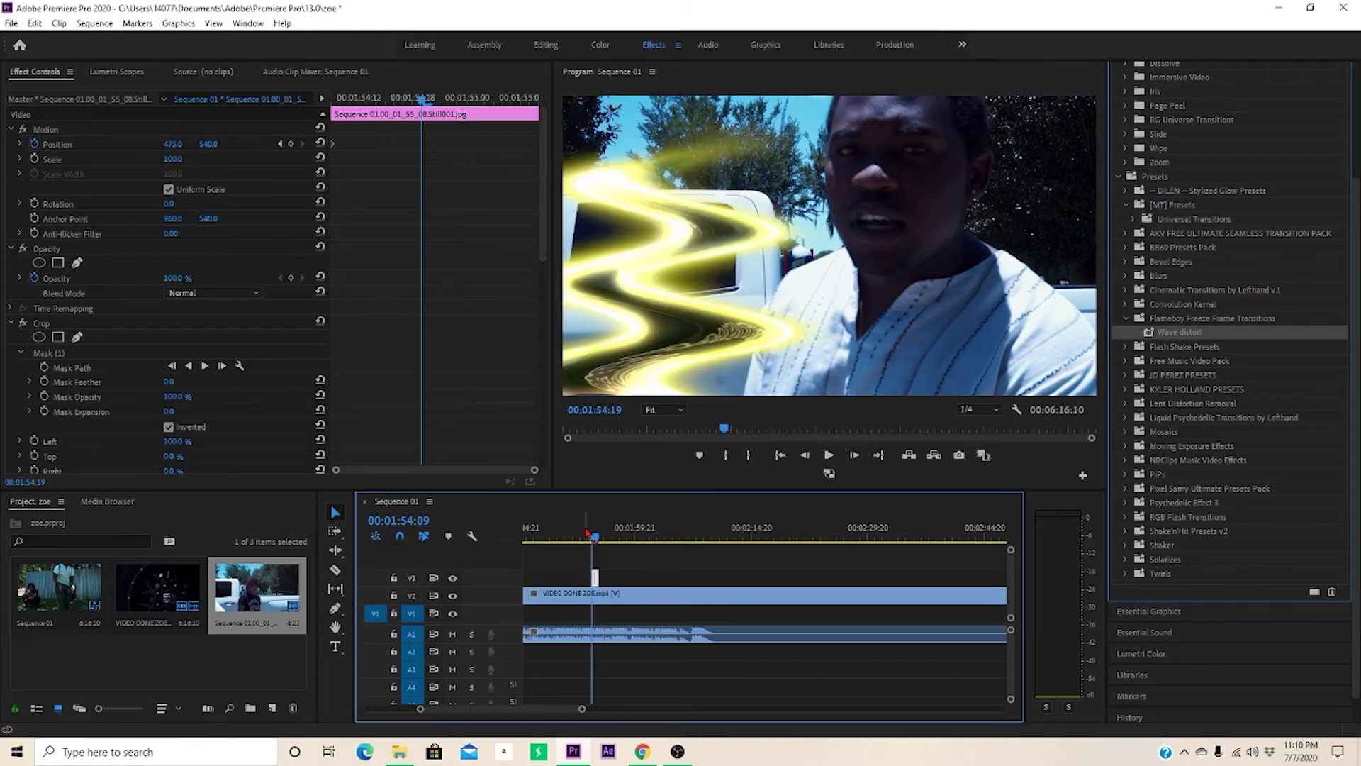
Render the selected still with its wave distortion using Render Selection
key("alt+s")
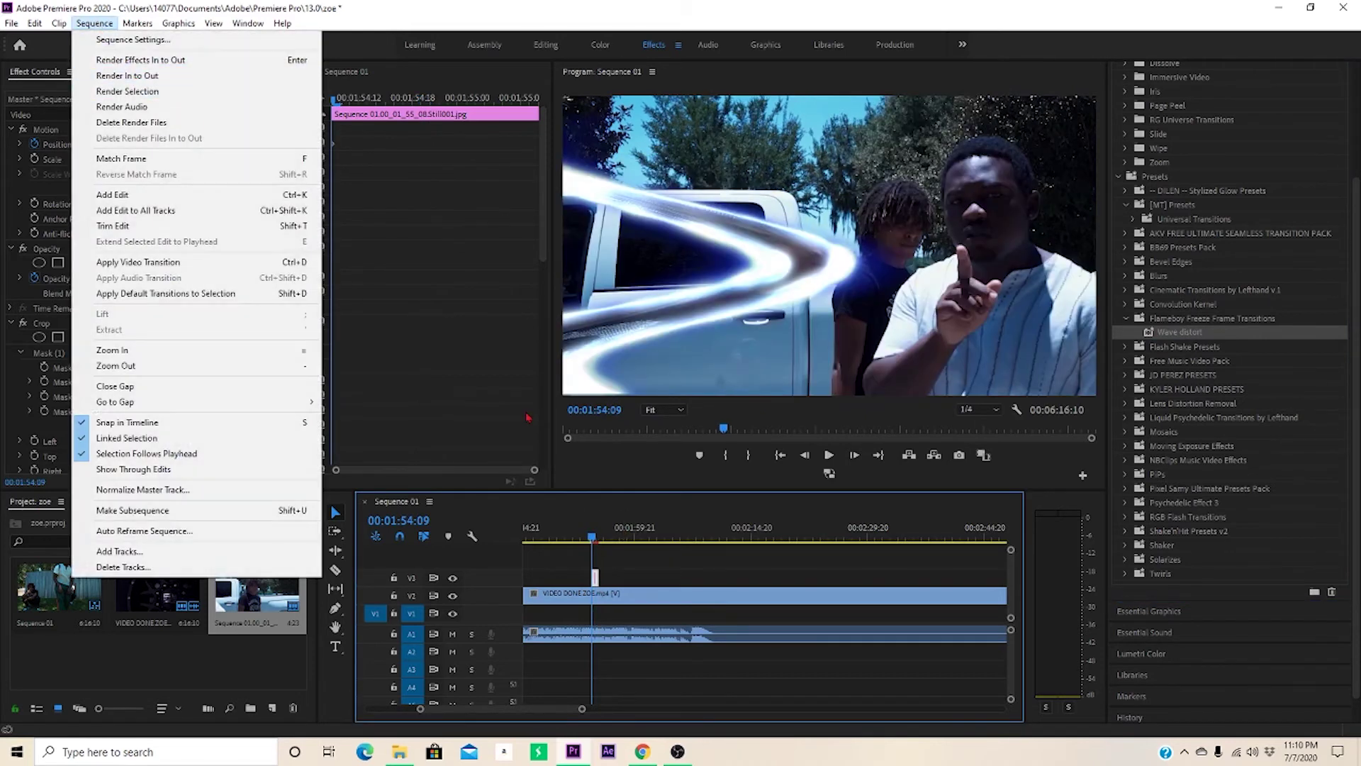
key("Escape")
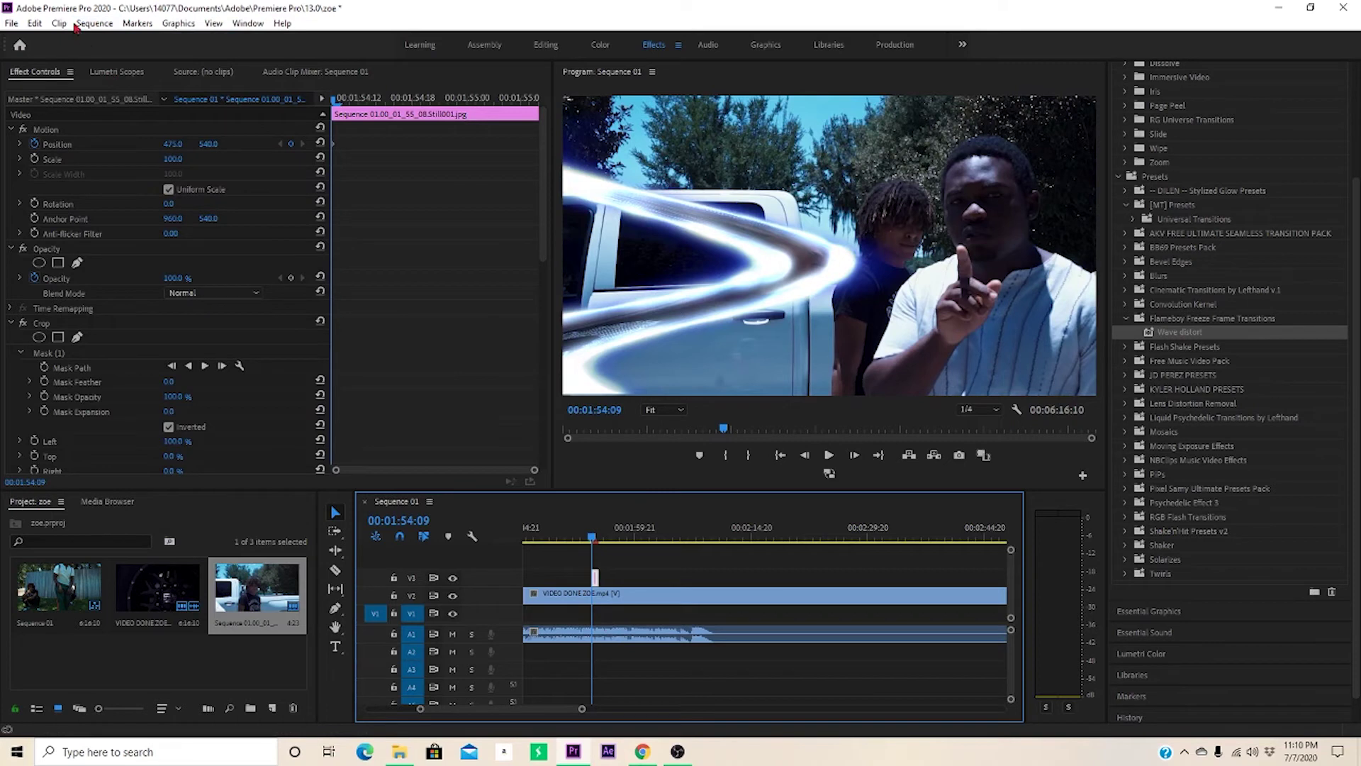
left_click(81, 25)
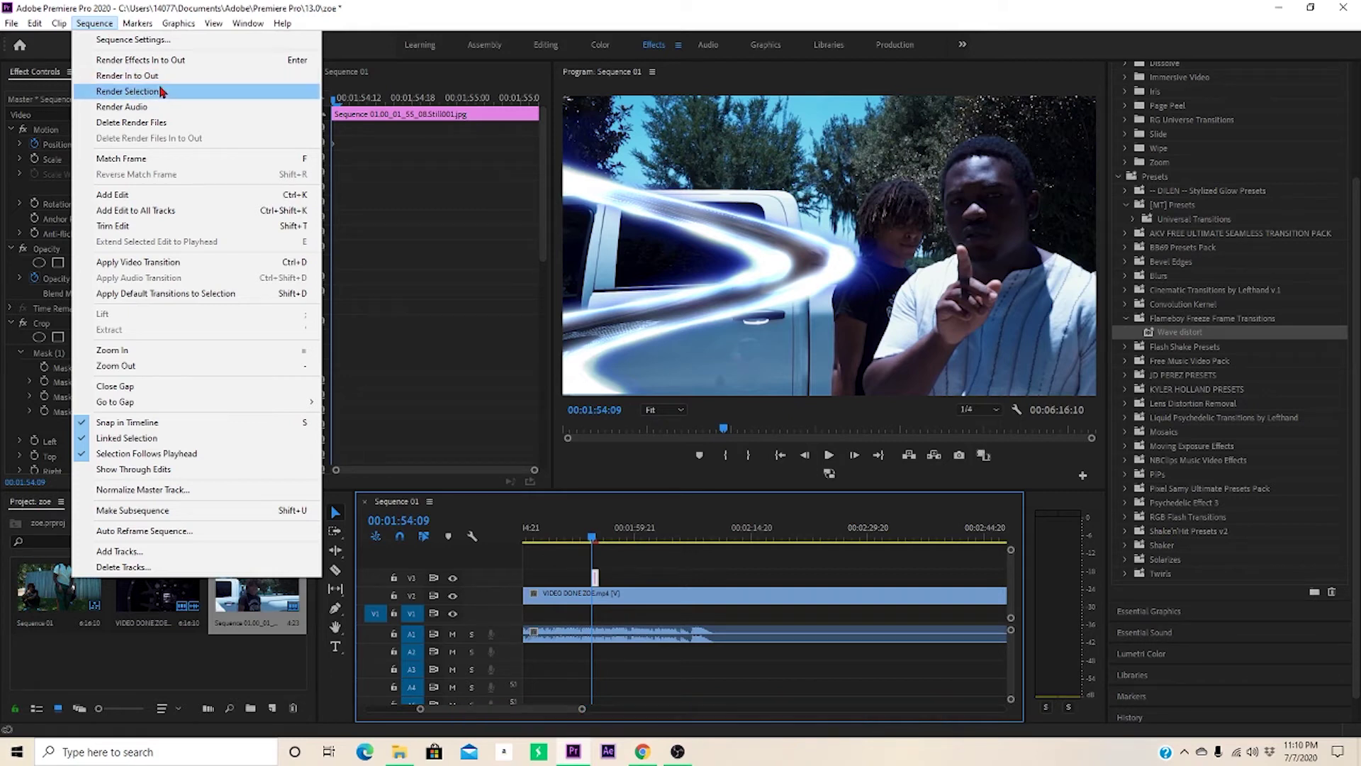
left_click(163, 97)
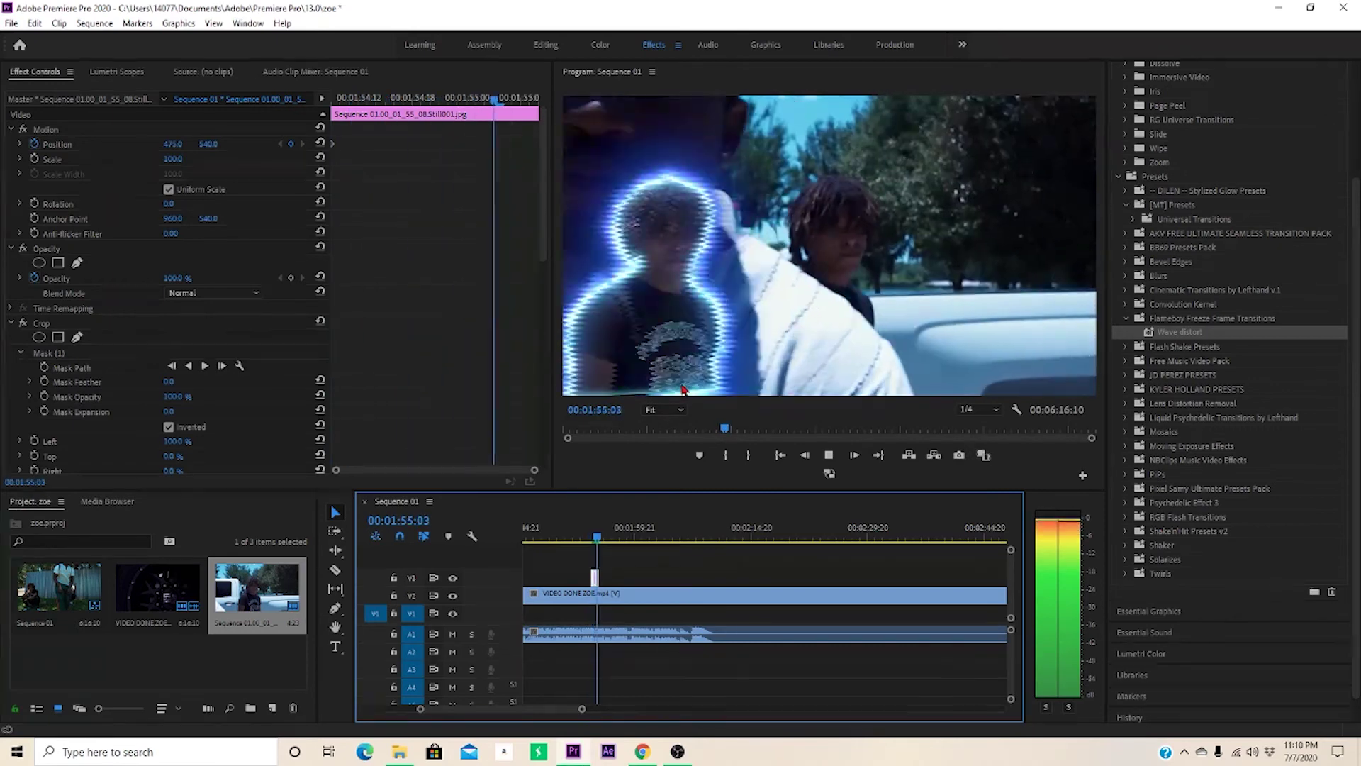
Play back the still's wave distort transition repeatedly from just before and at the clip's start
left_click_drag(599, 543, 580, 540)
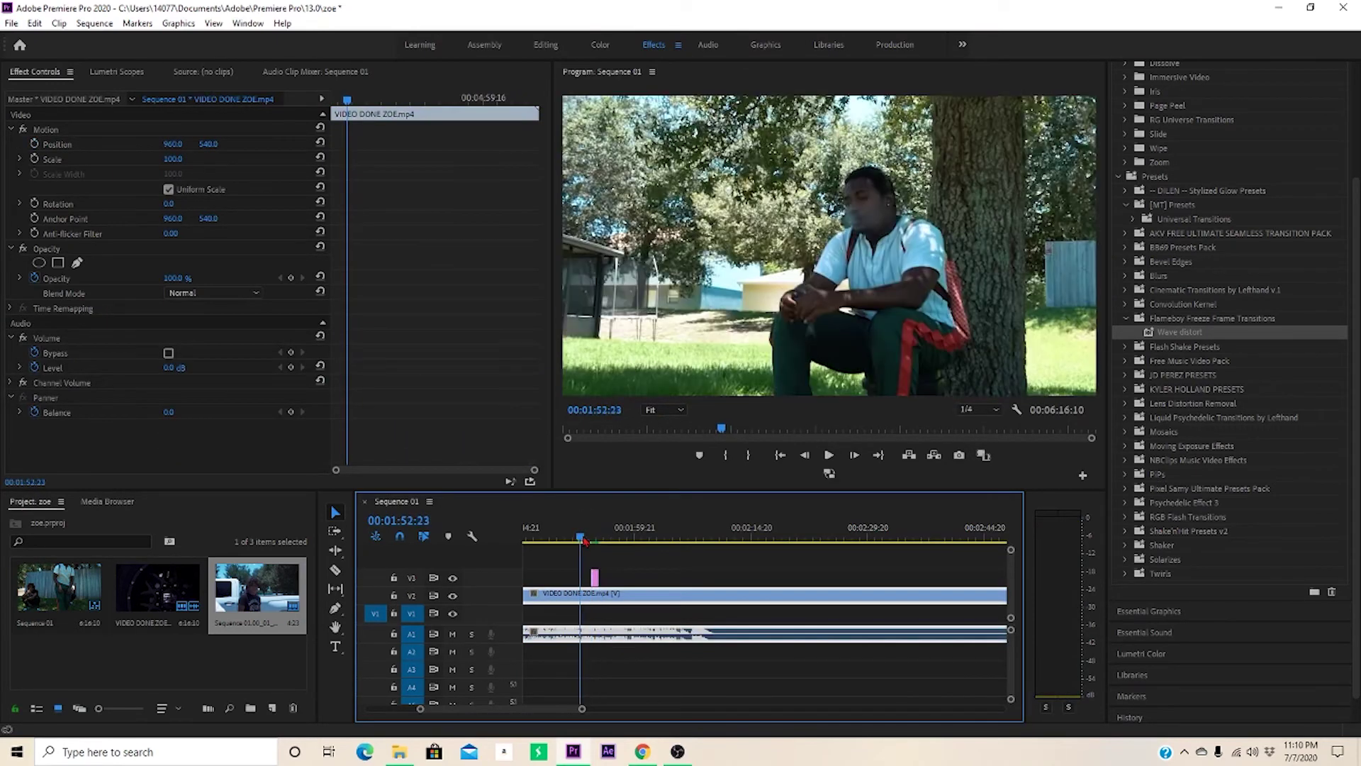
key("space")
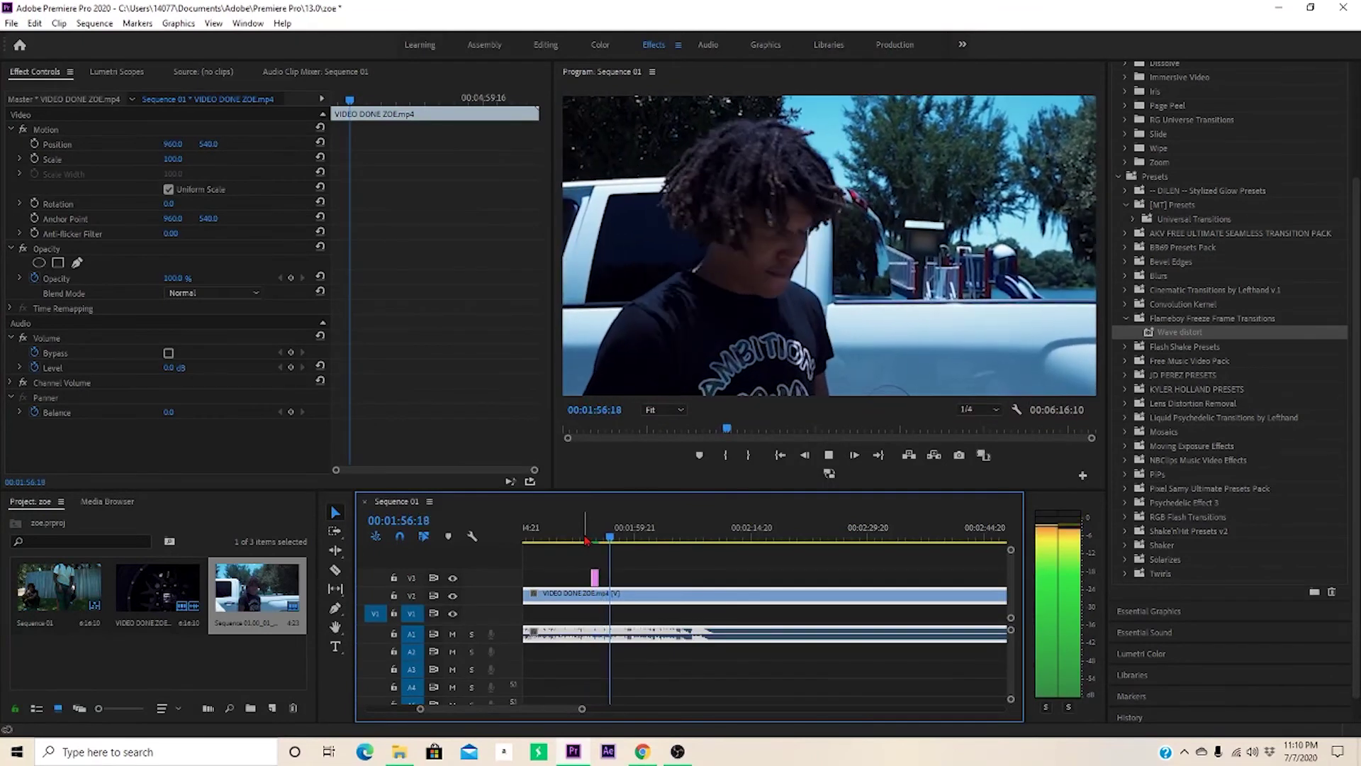
left_click(592, 538)
key("space")
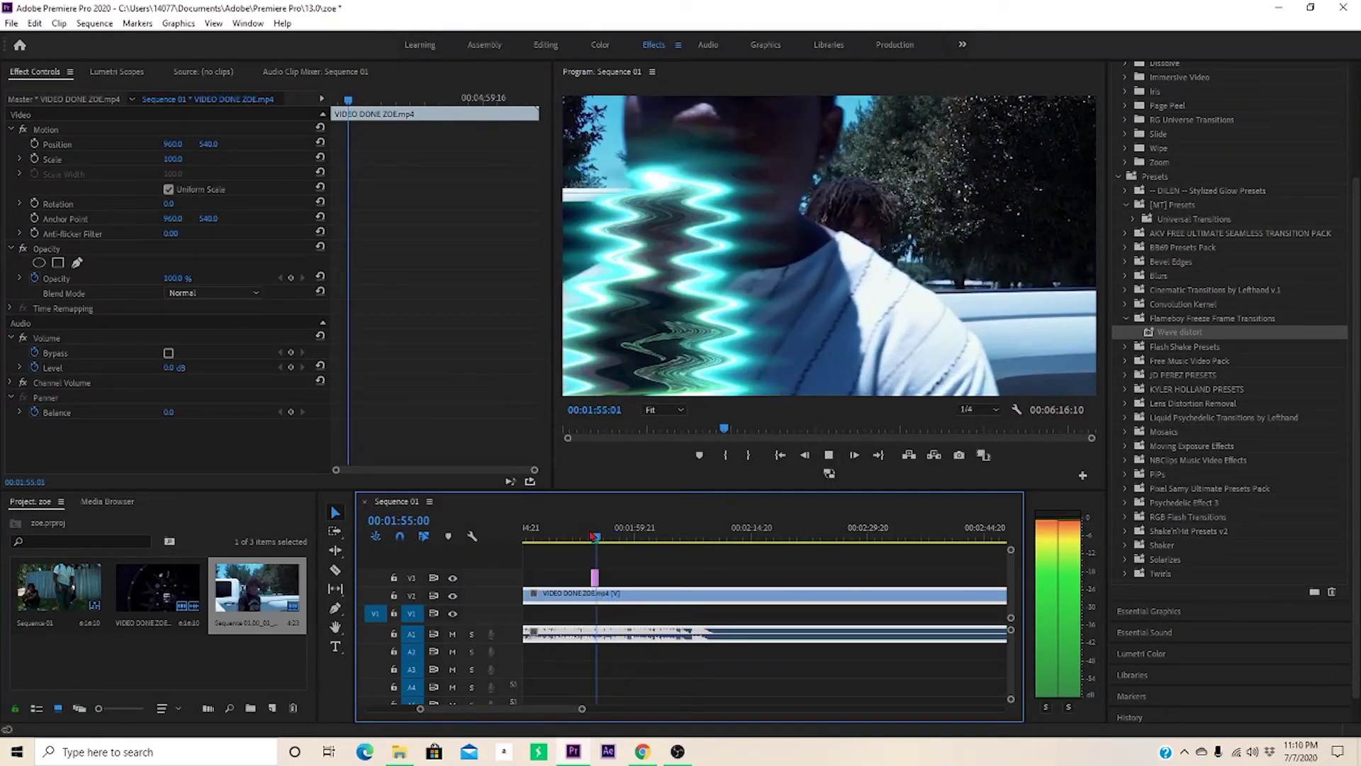
left_click(594, 537)
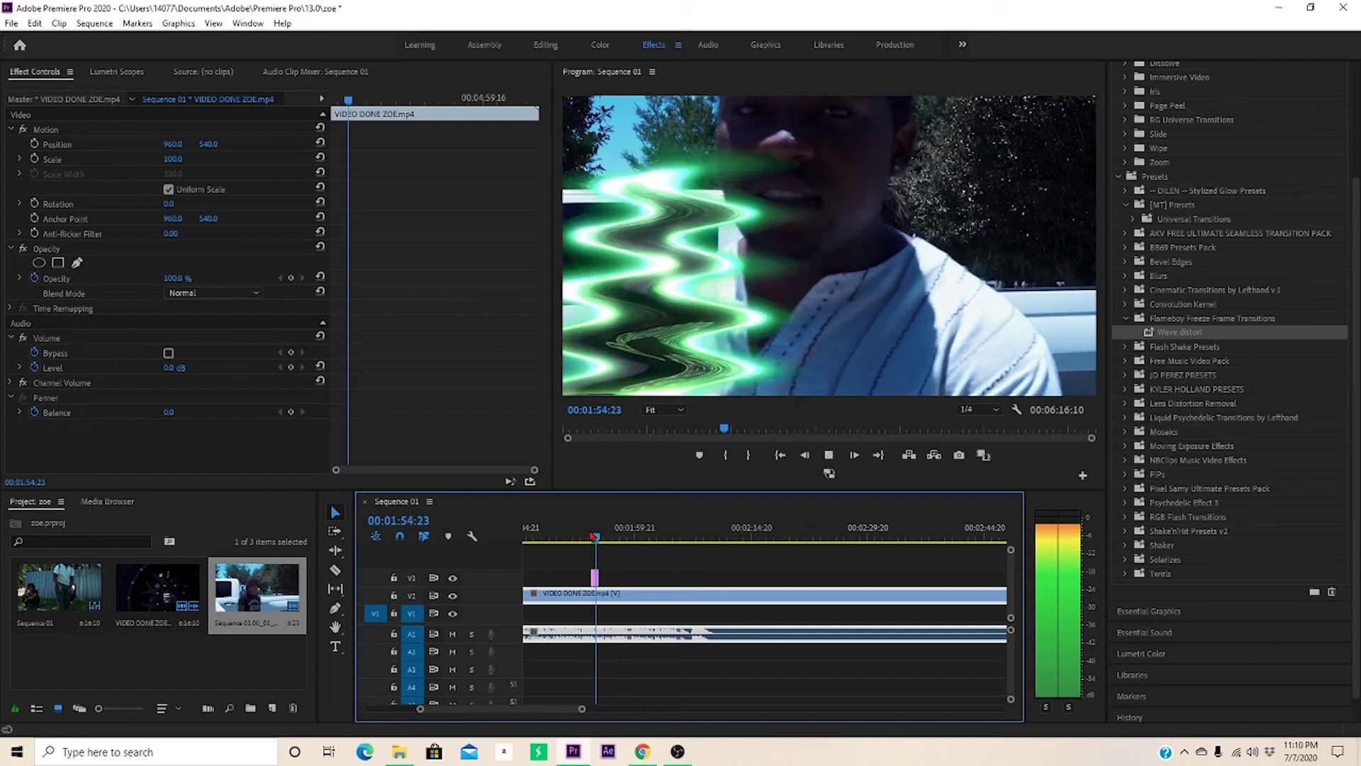
left_click(592, 536)
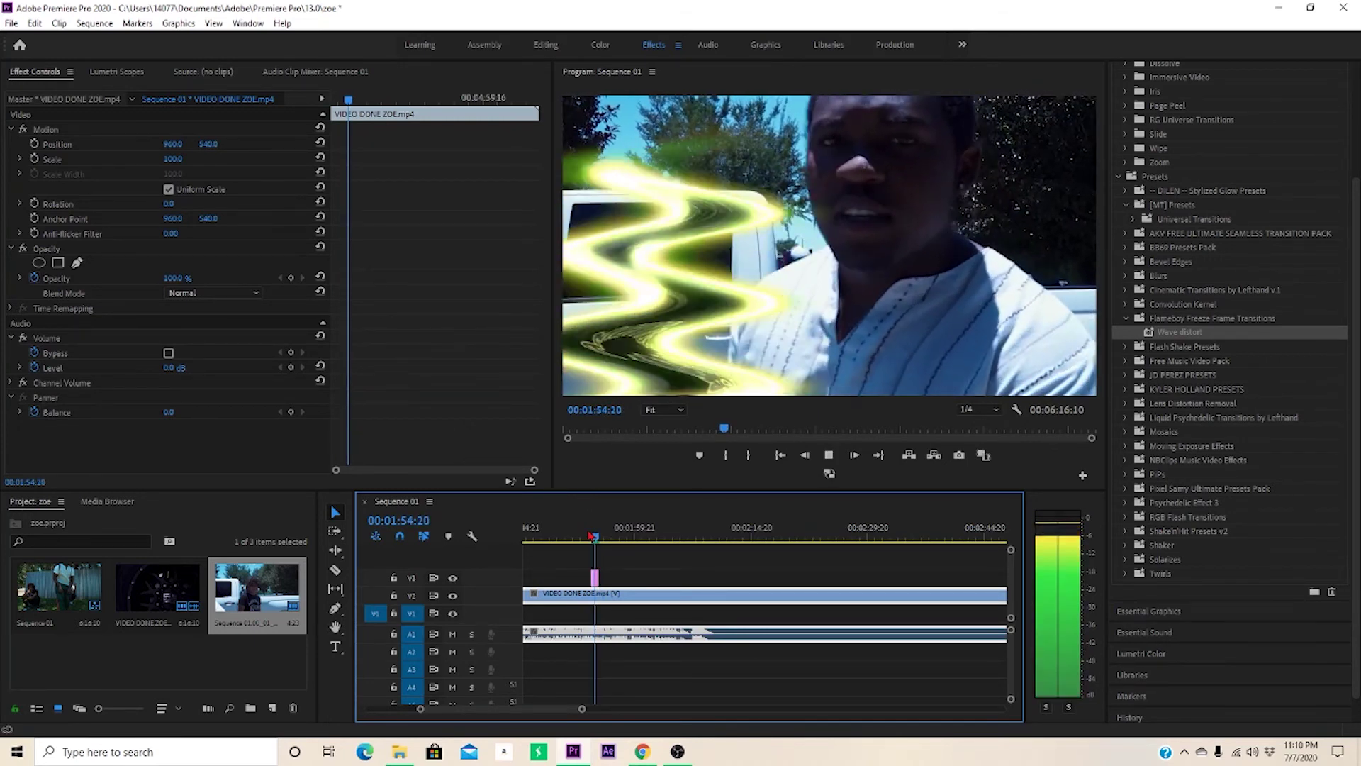
left_click(592, 537)
left_click(591, 536)
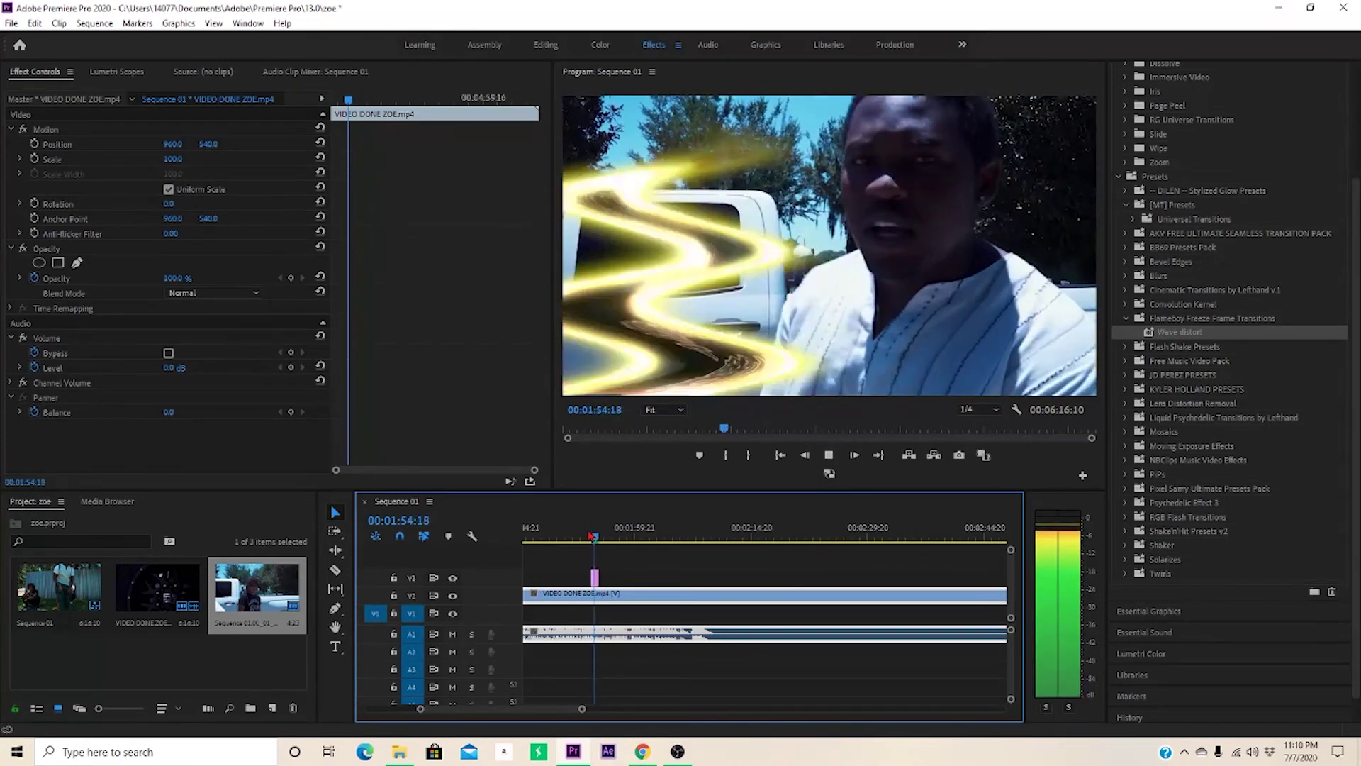
left_click(591, 537)
key("space")
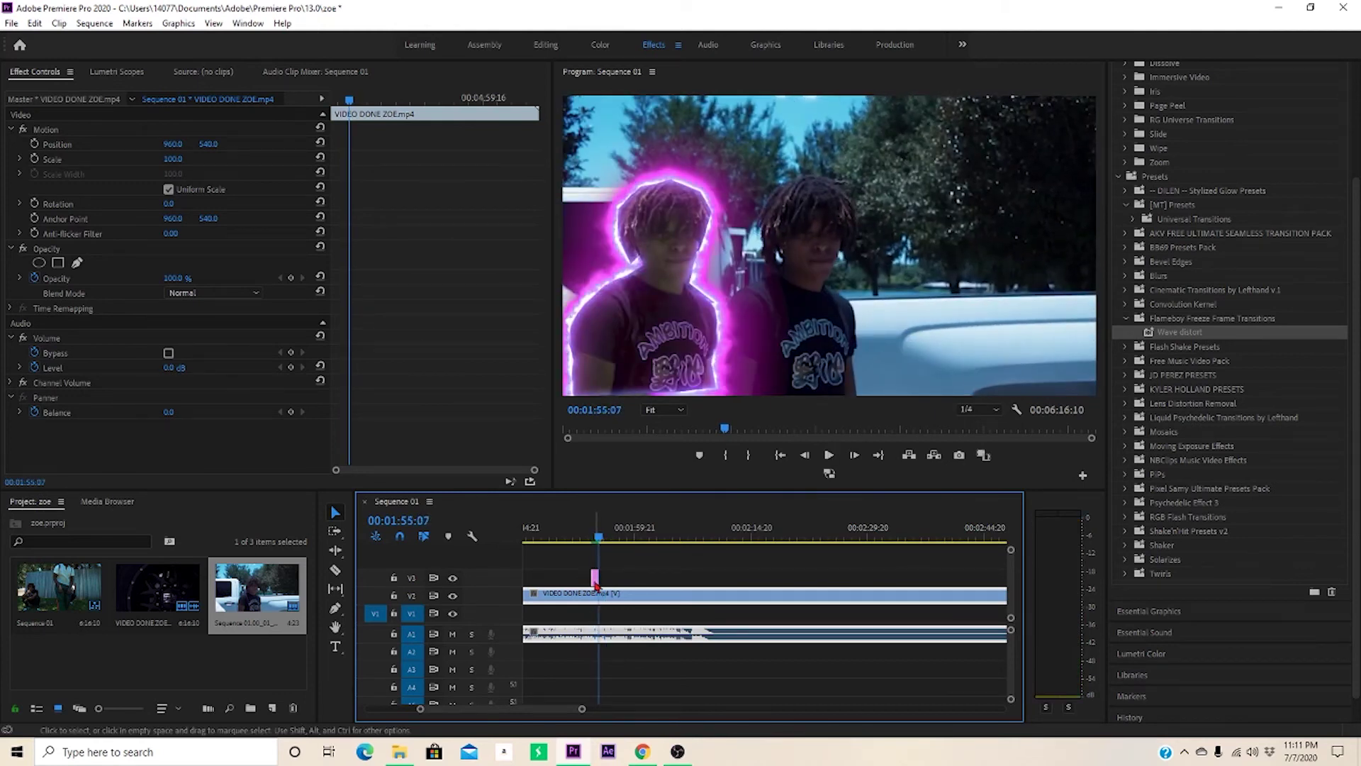
Move the still to start at 00:01:55:07 and extend its end to about 00:01:58:01
left_click(602, 579)
key("space")
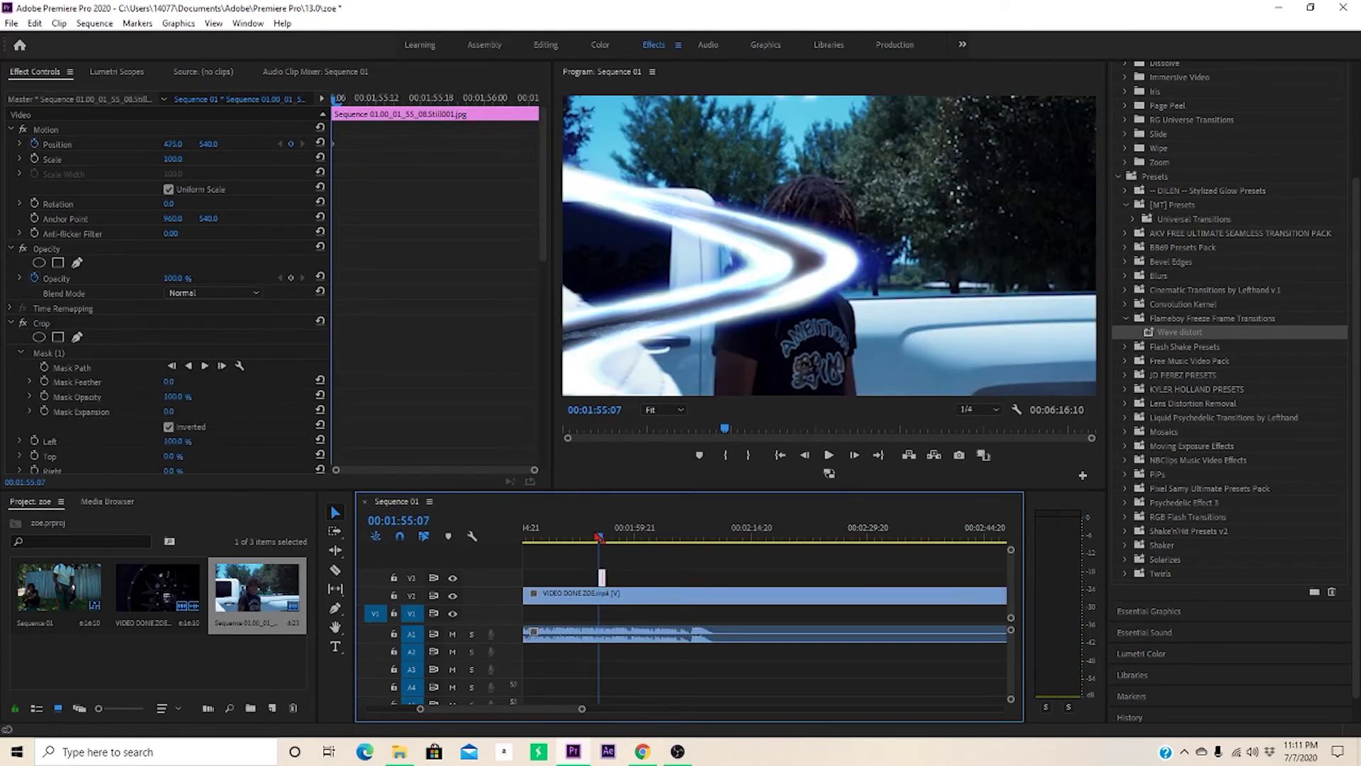
left_click(599, 537)
key("space")
left_click_drag(611, 577, 618, 577)
key("space")
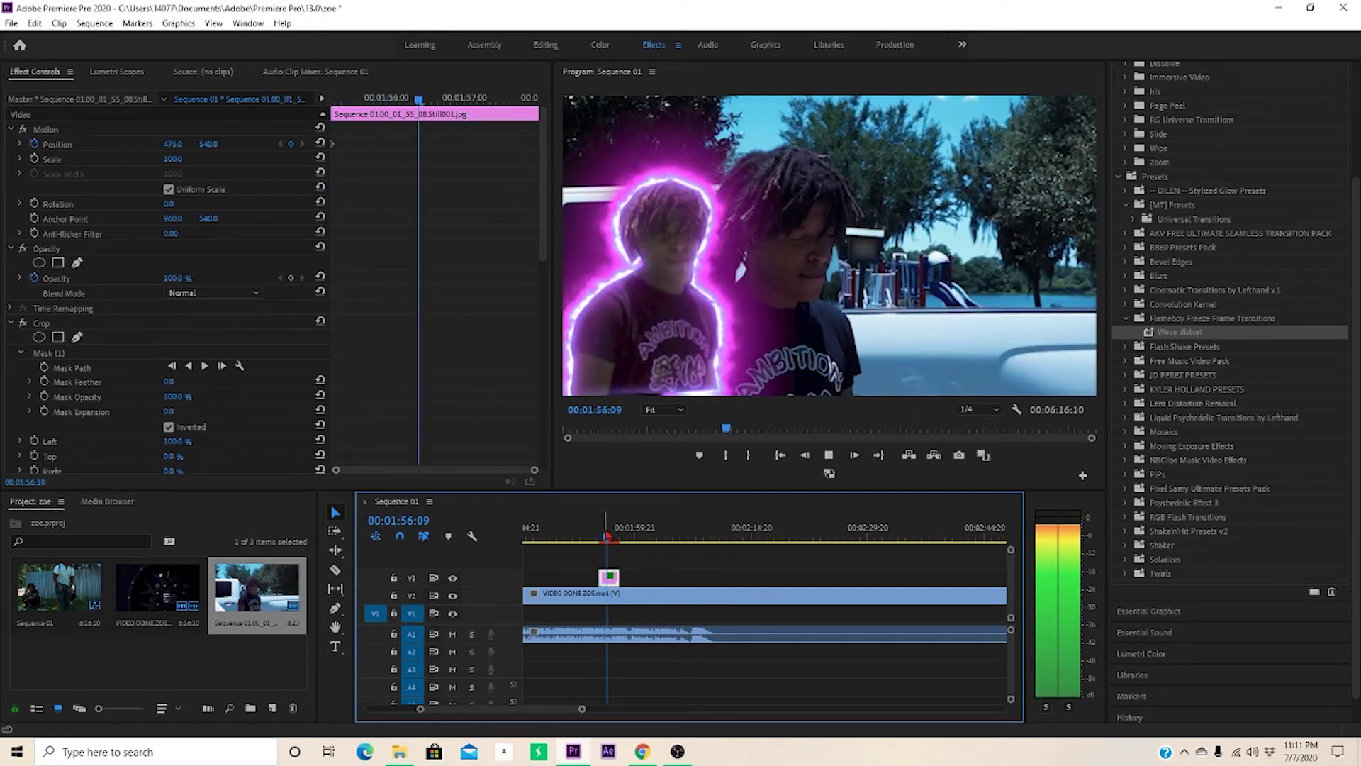
Play back the extended still over the footage
key("space")
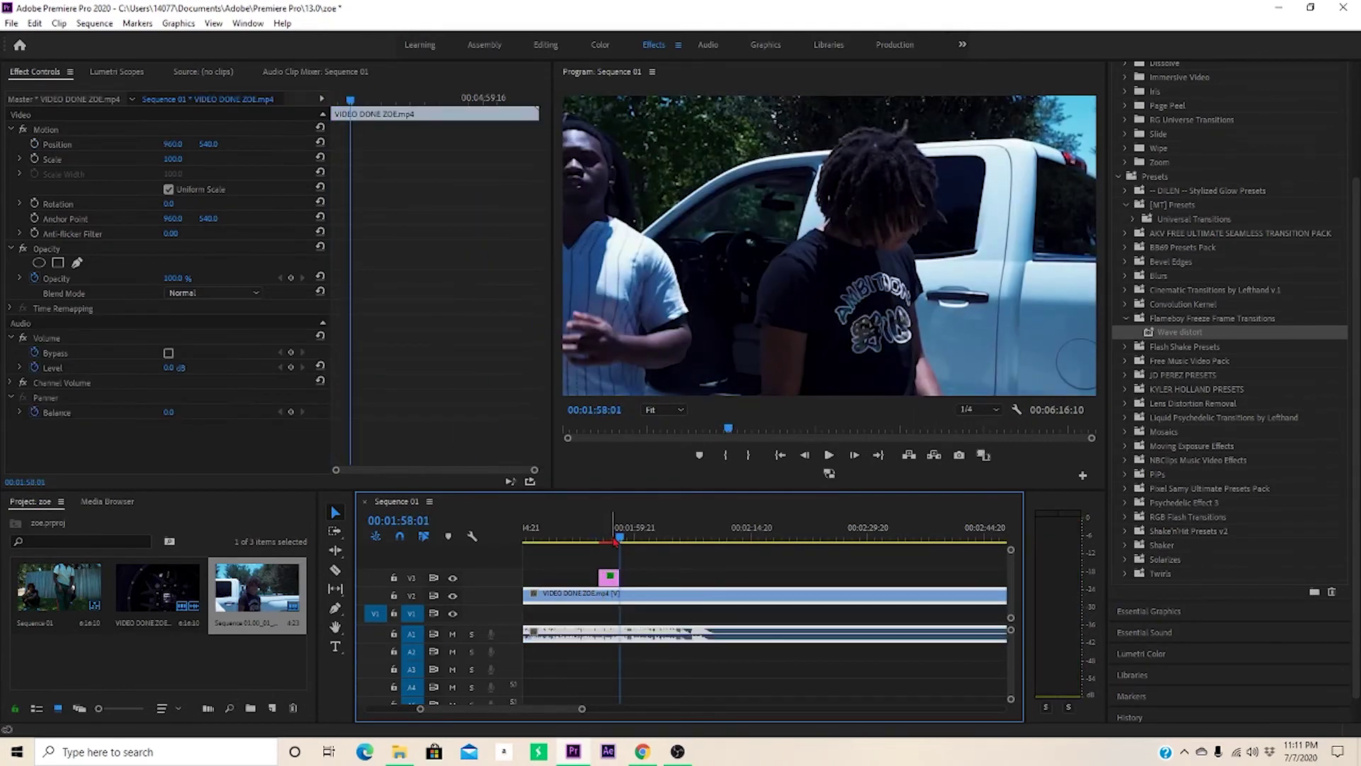
key("space")
key("space")
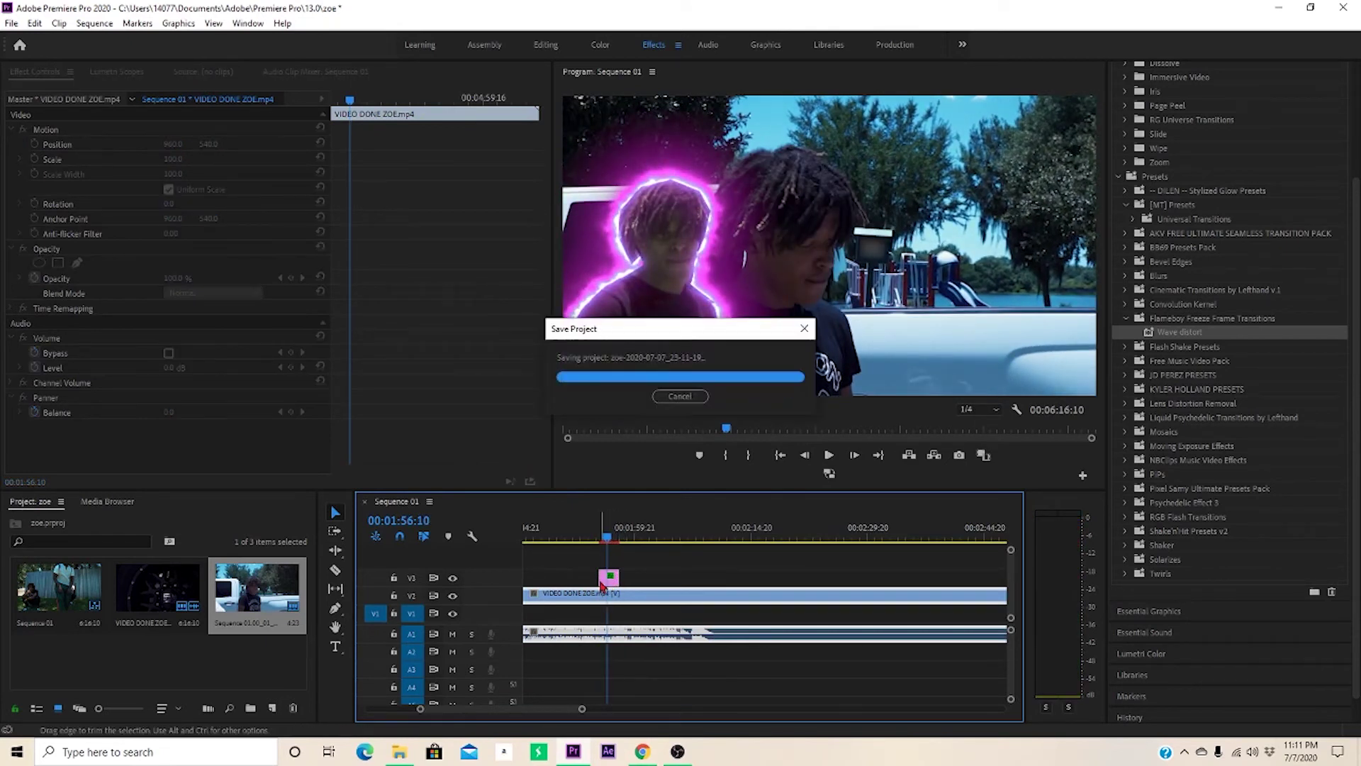
Add a Position keyframe on the still at 00:01:56:08 with a horizontal value of about 891
left_click(608, 583)
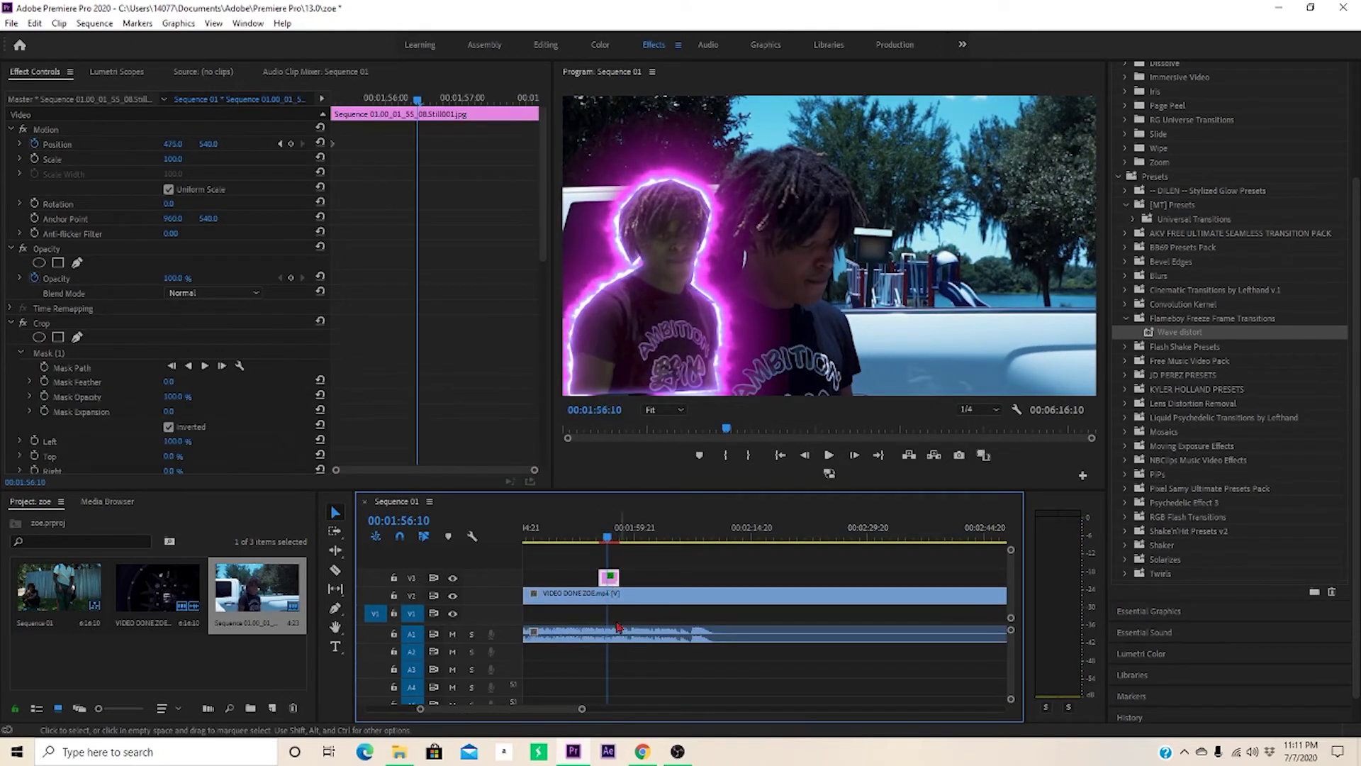
left_click(599, 537)
key("space")
key("space")
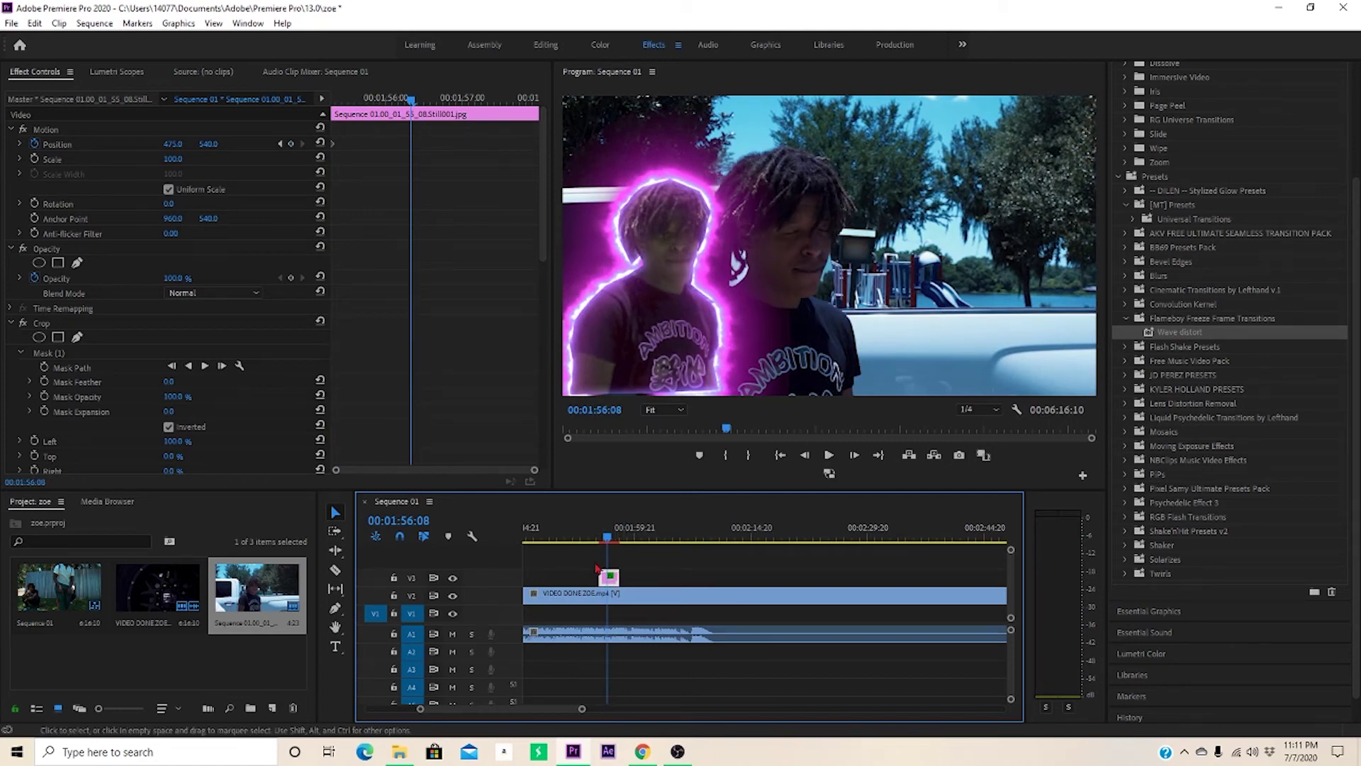
left_click_drag(172, 149, 464, 149)
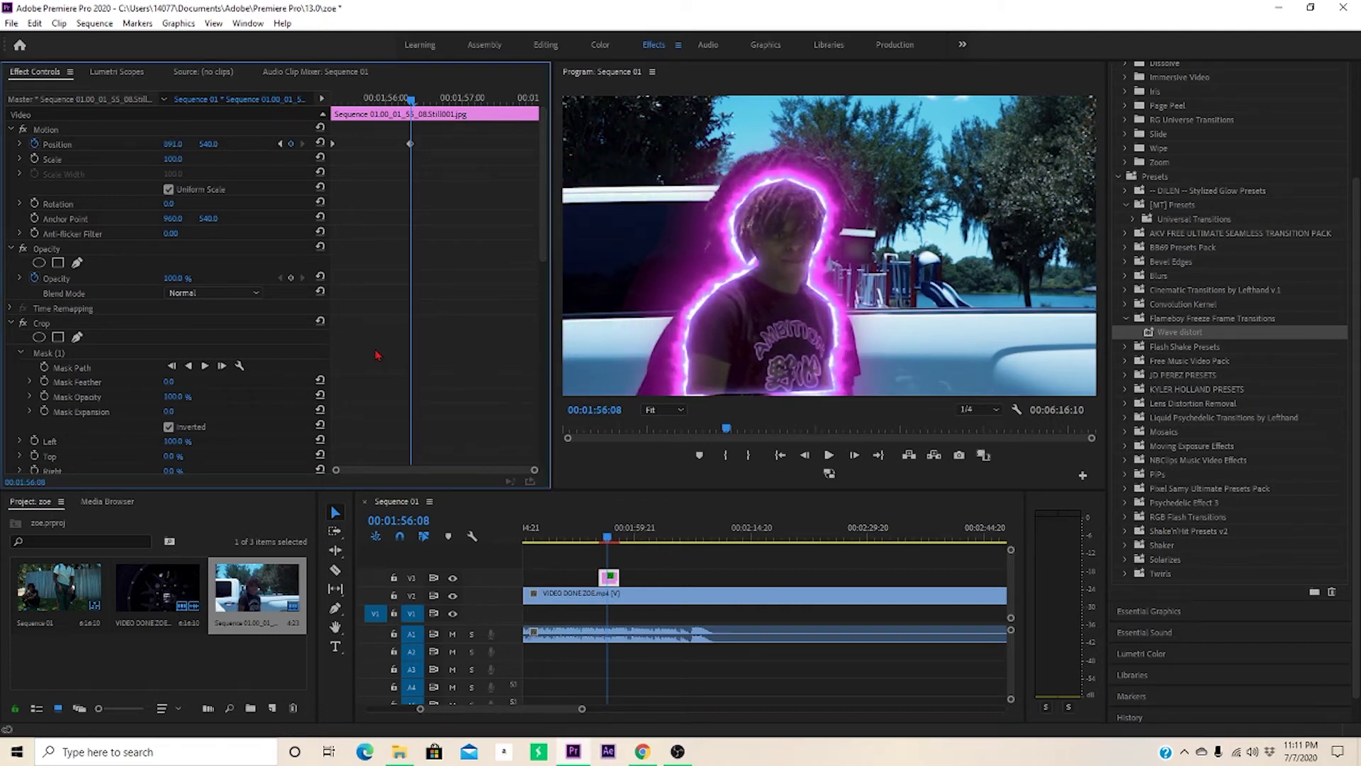
Play back the still's horizontal slide from the clip's start, stopping at 00:01:56:17
left_click(598, 538)
key("space")
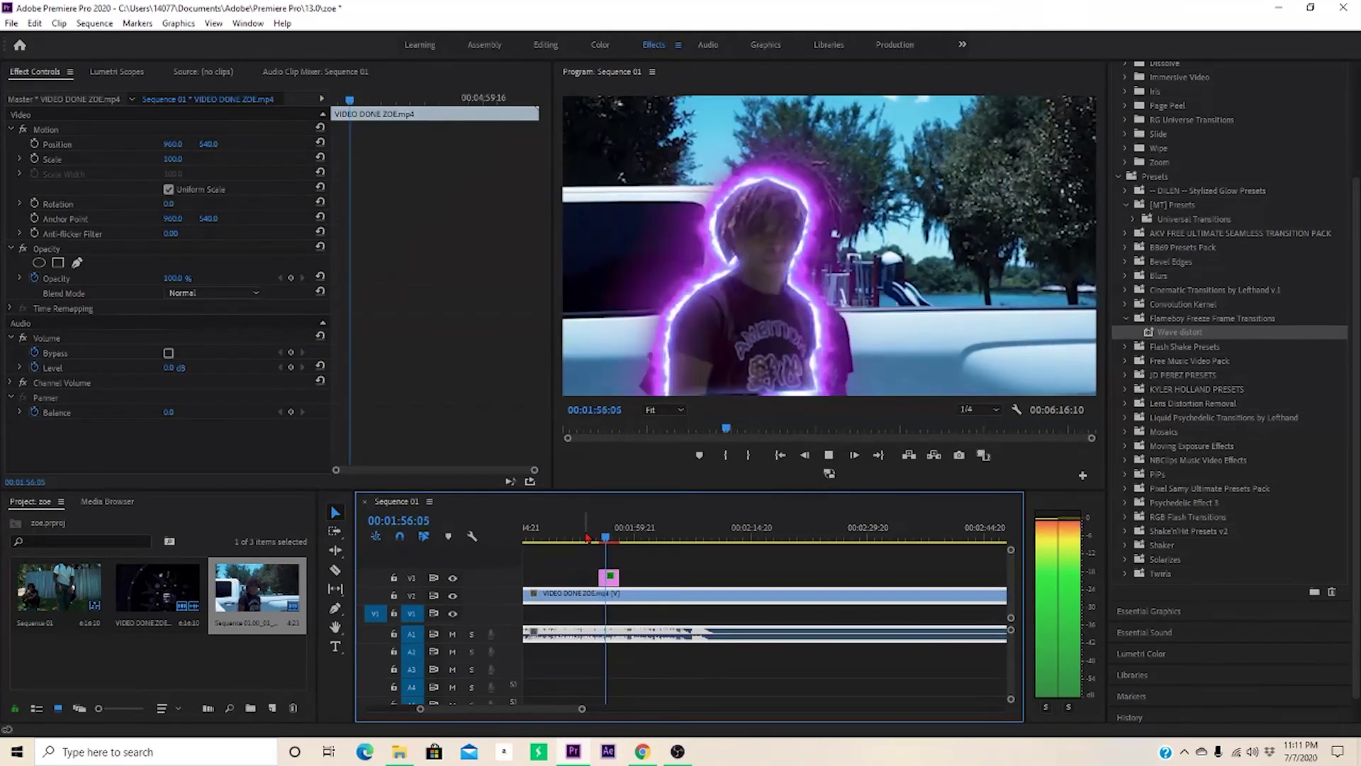
key("space")
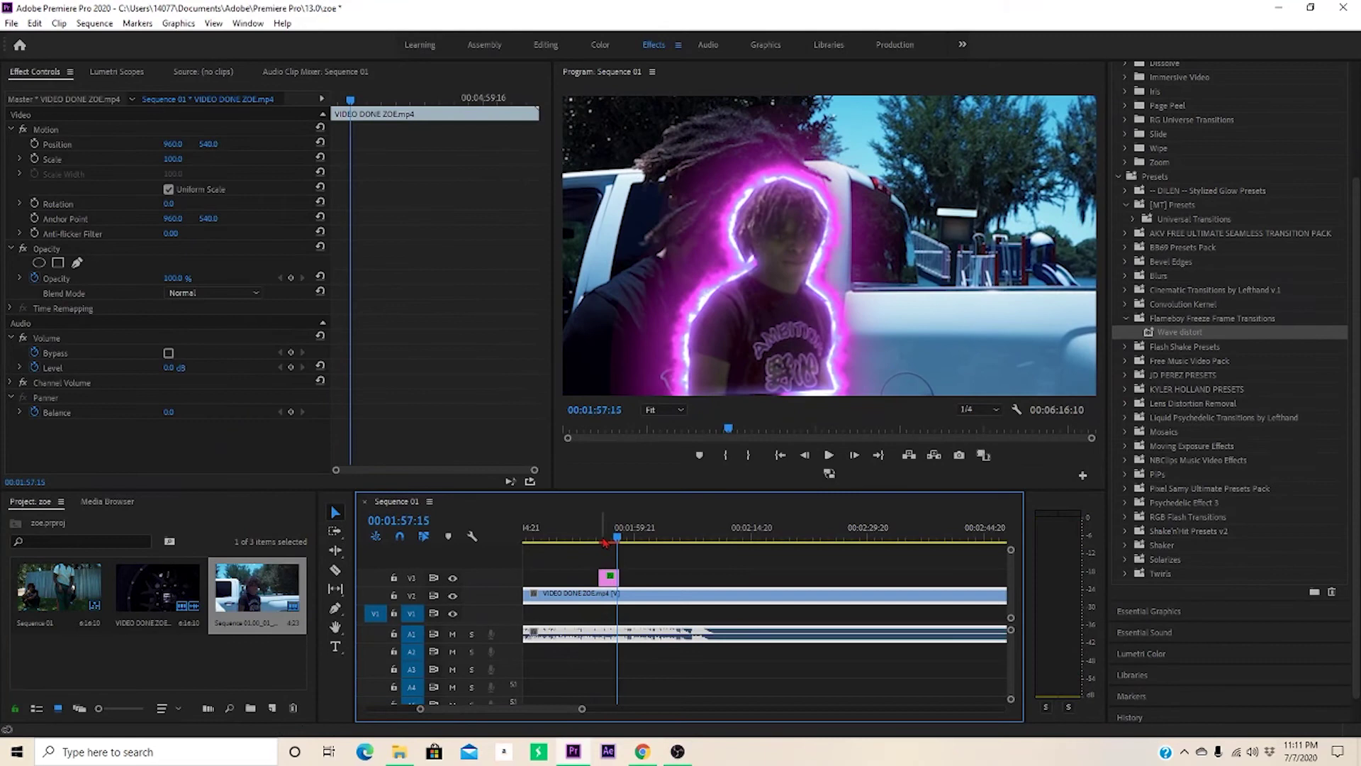
left_click(603, 540)
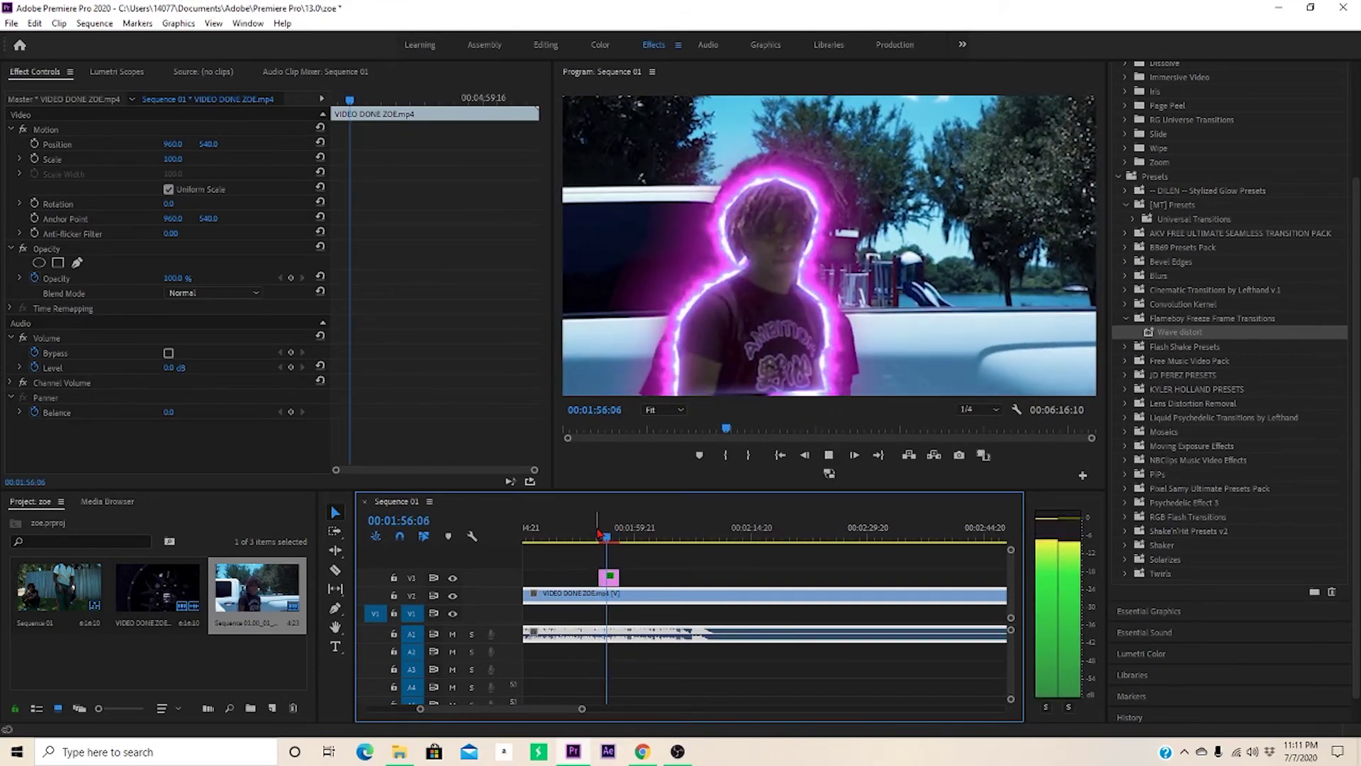
key("space")
Animate the still's Scale from 477 at 00:01:56:17 to 100 at 00:01:56:22, and reset Position to 960, 540 at 00:01:56:22
left_click(608, 574)
left_click(99, 158)
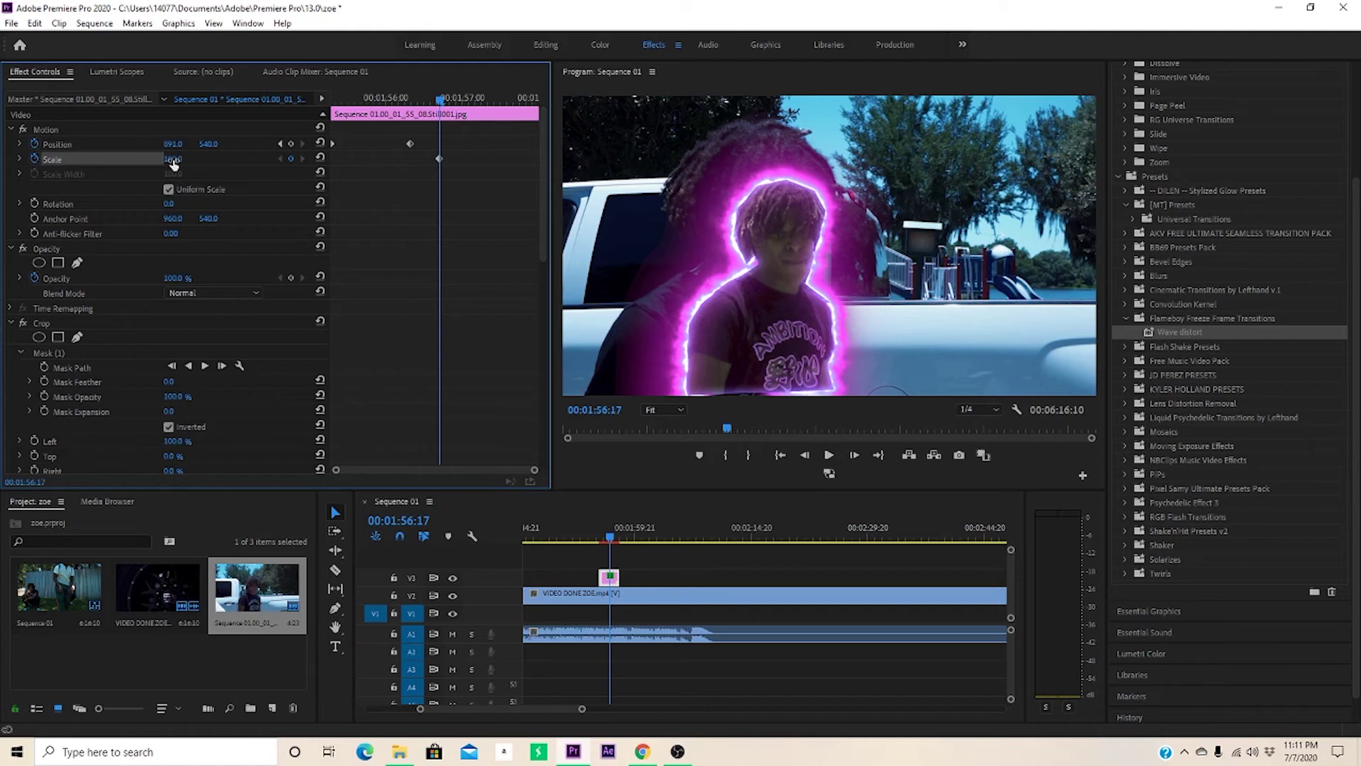
left_click_drag(172, 159, 227, 159)
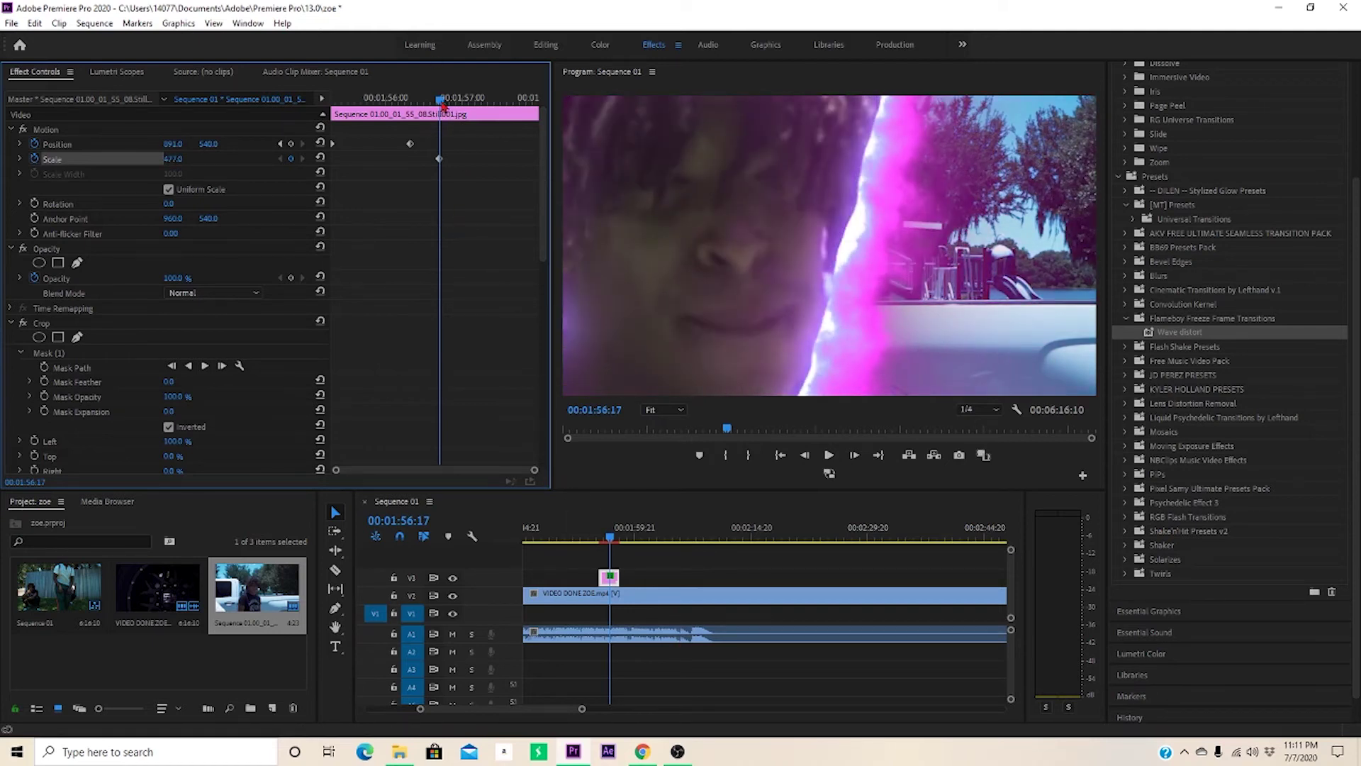
left_click_drag(440, 102, 456, 102)
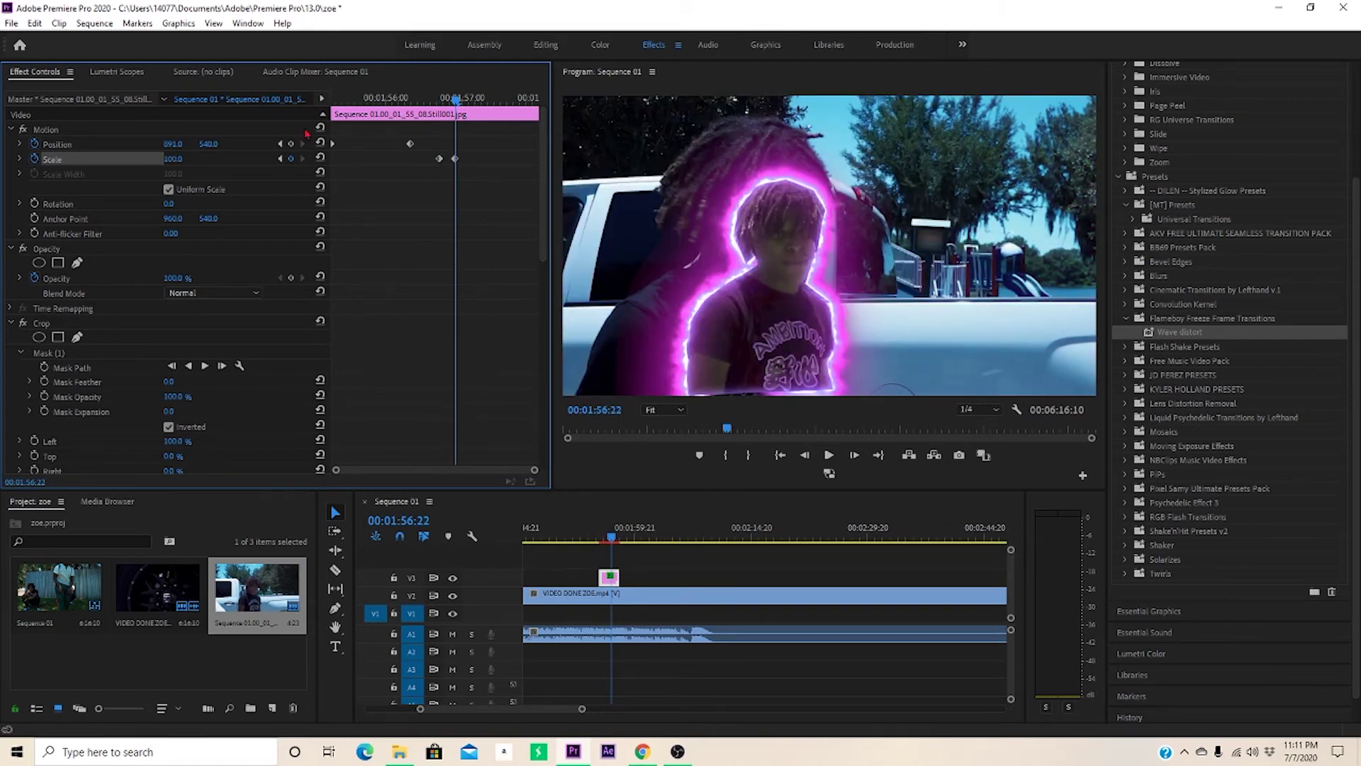
left_click(320, 144)
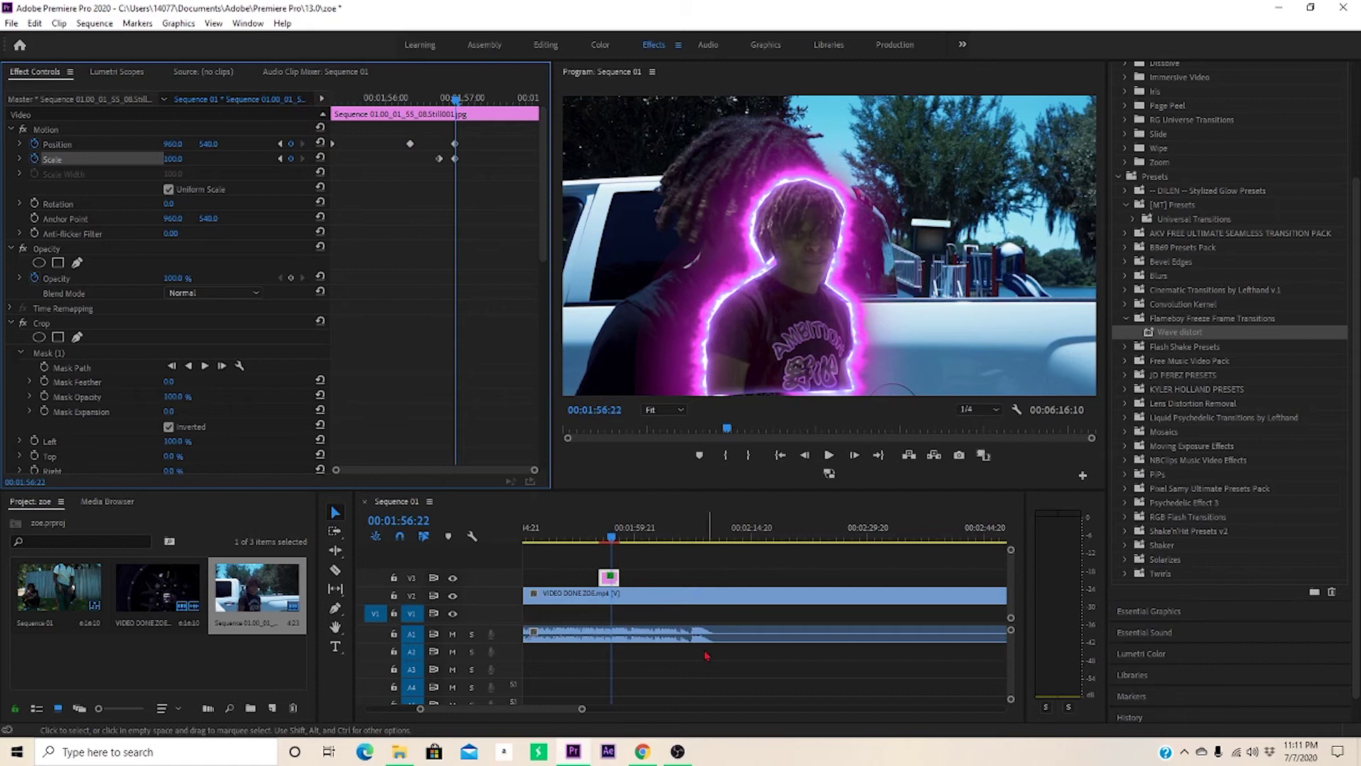
Play back the still's position and scale animation from the clip's start
left_click(601, 537)
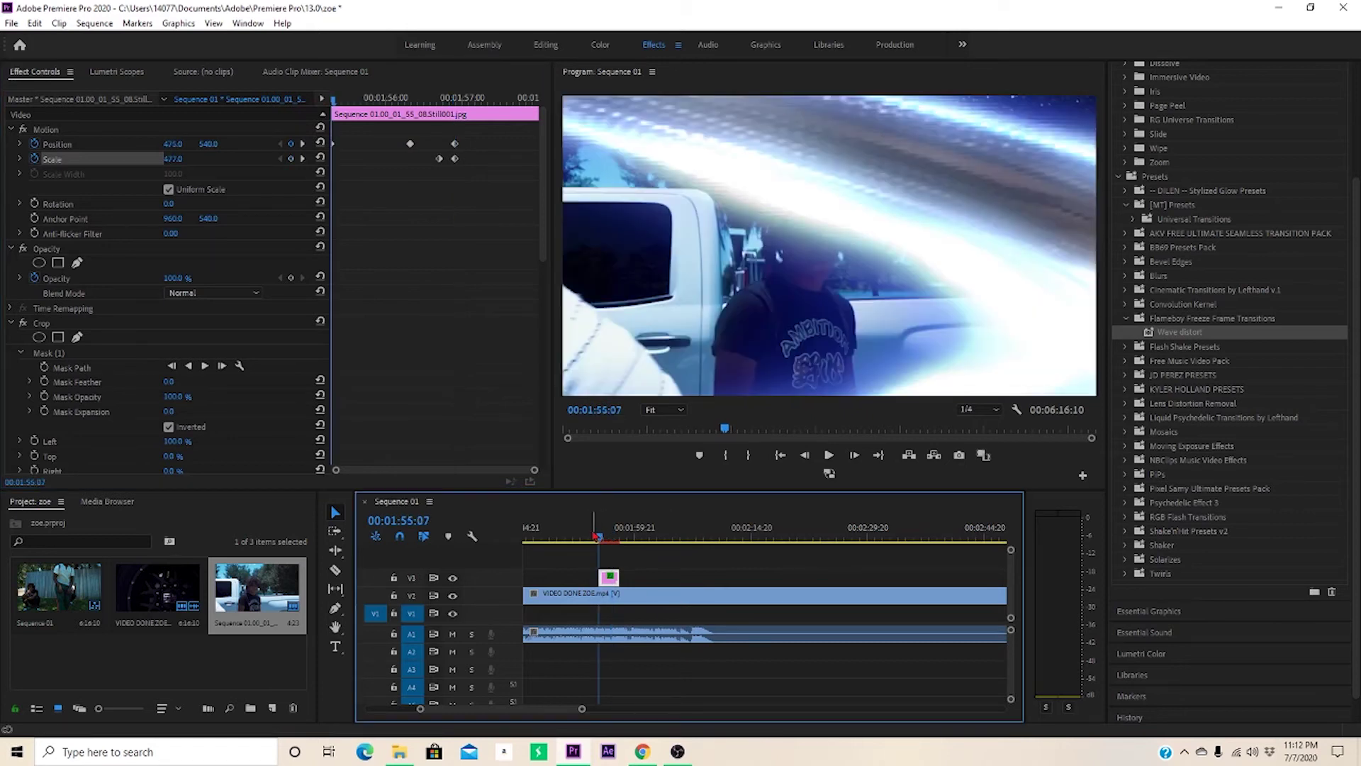
key("space")
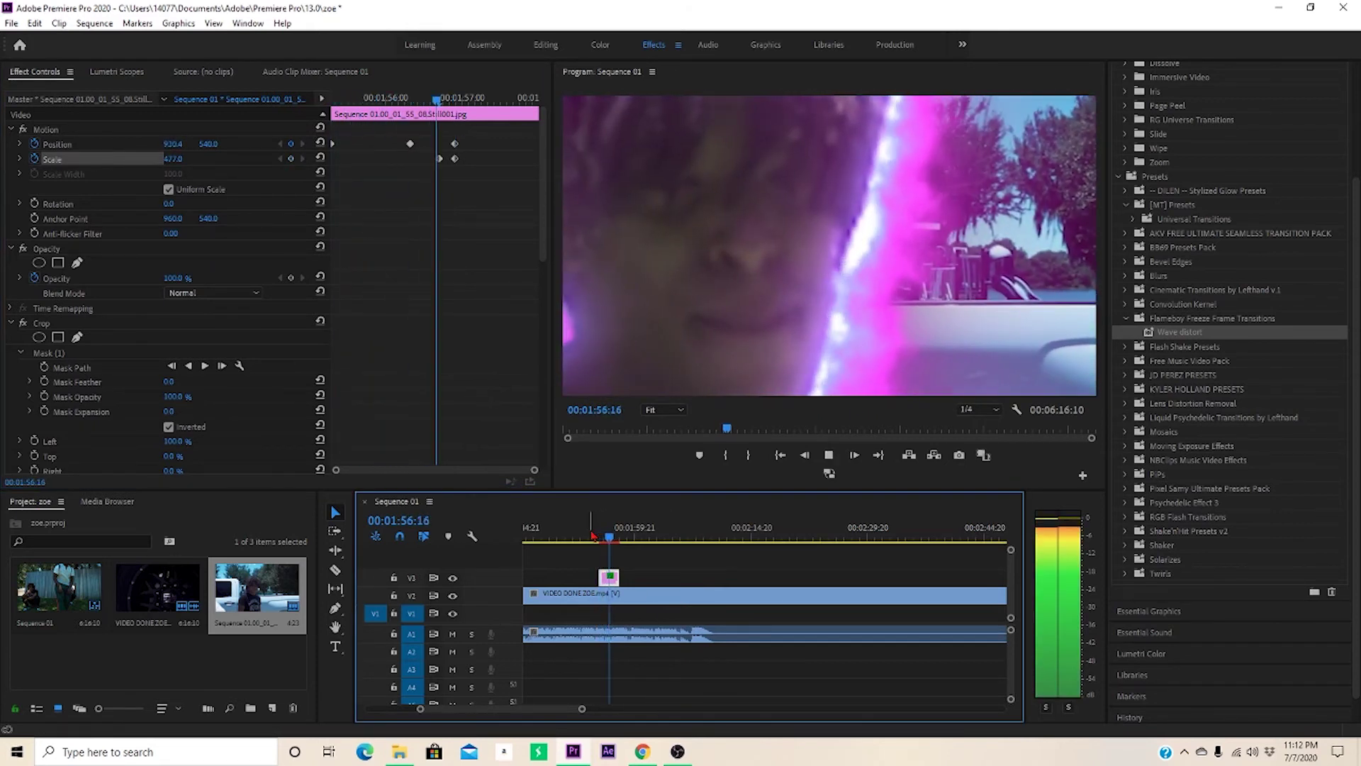
key("space")
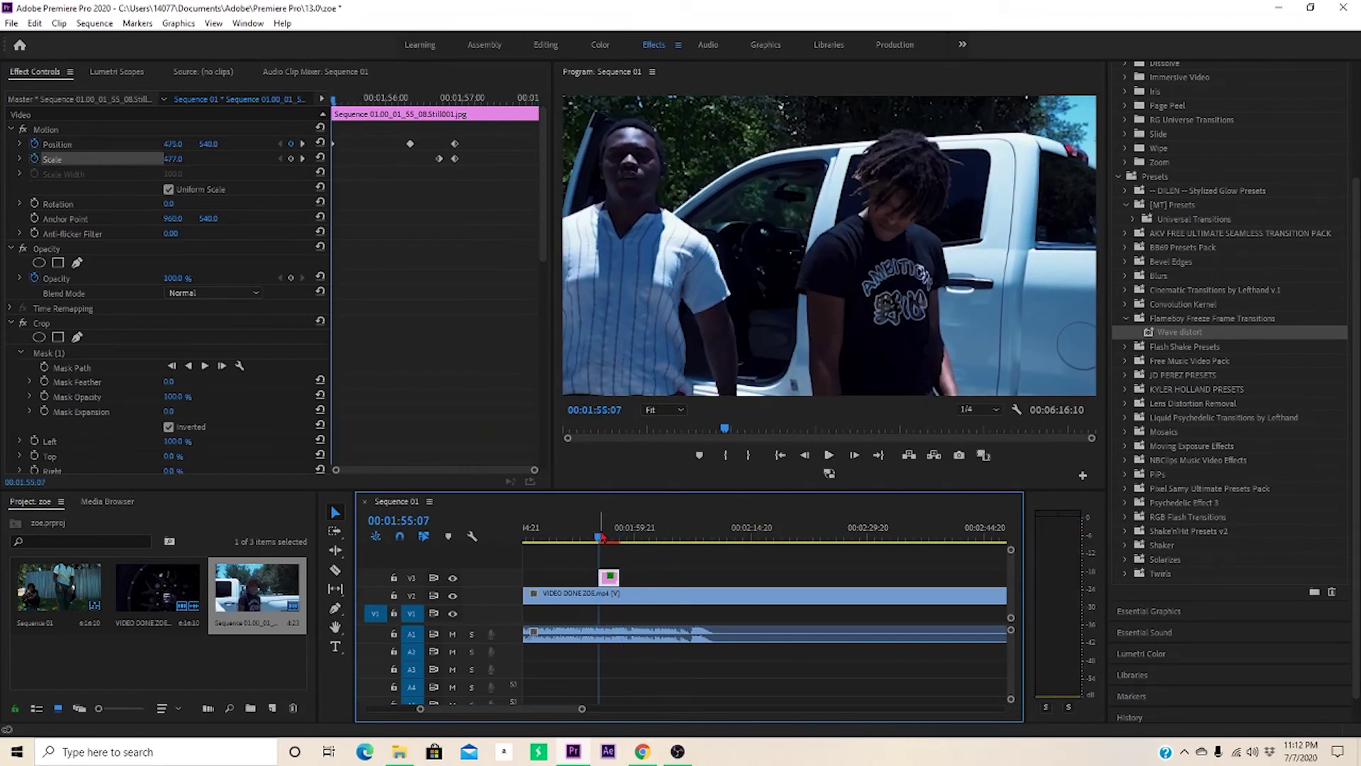
Turn off Position and Scale animation on the still, deleting all their keyframes
left_click(33, 158)
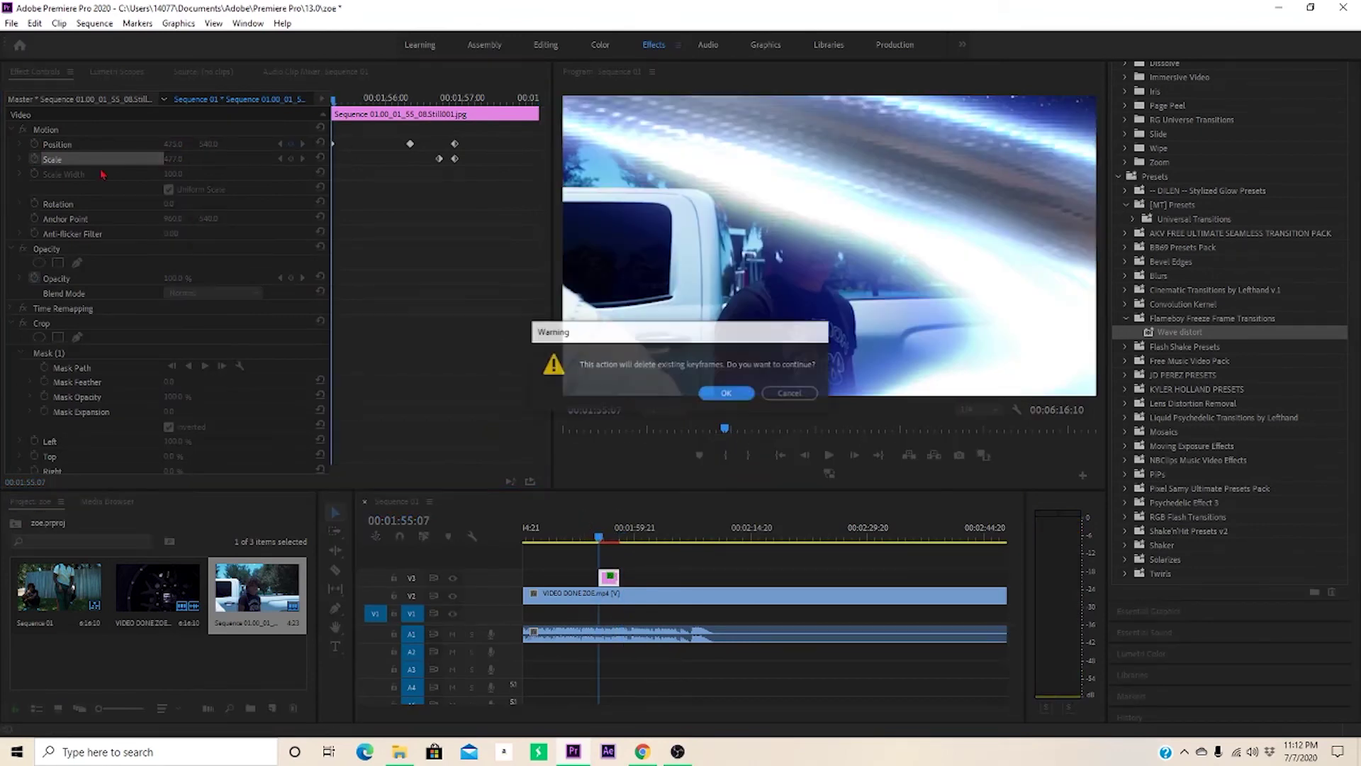
left_click(724, 393)
left_click(34, 159)
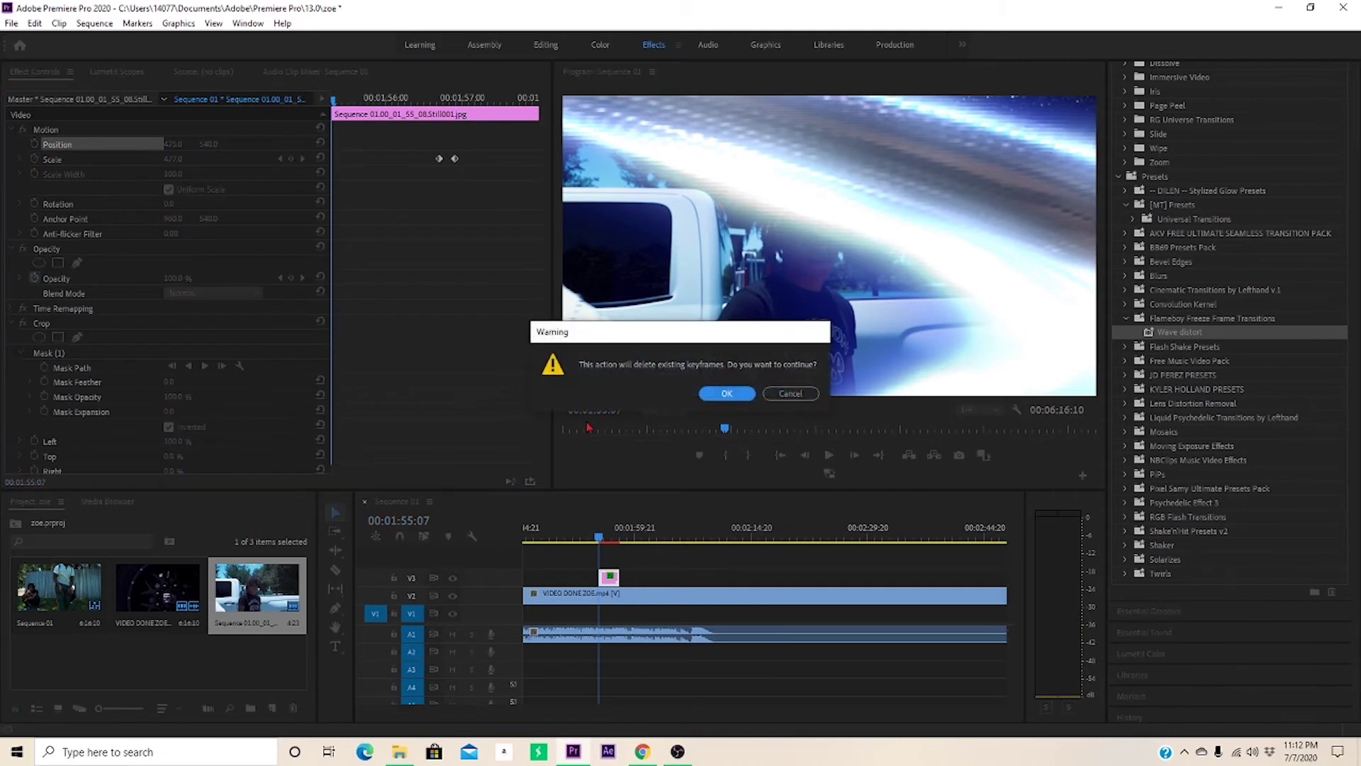
left_click(723, 392)
Preview the still without keyframes, and reset its Scale to 100 and its Position to 960, 540
left_click_drag(601, 543, 582, 533)
key("space")
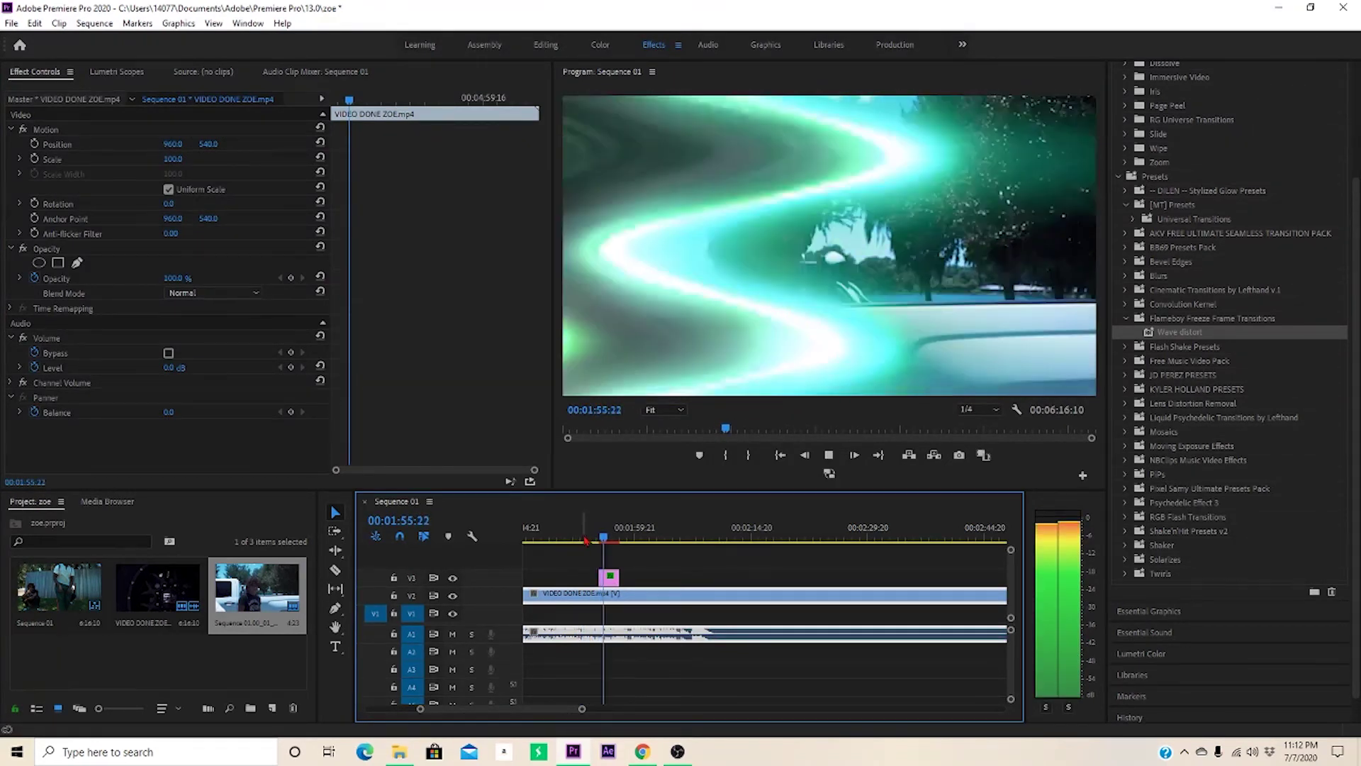
key("space")
left_click(599, 573)
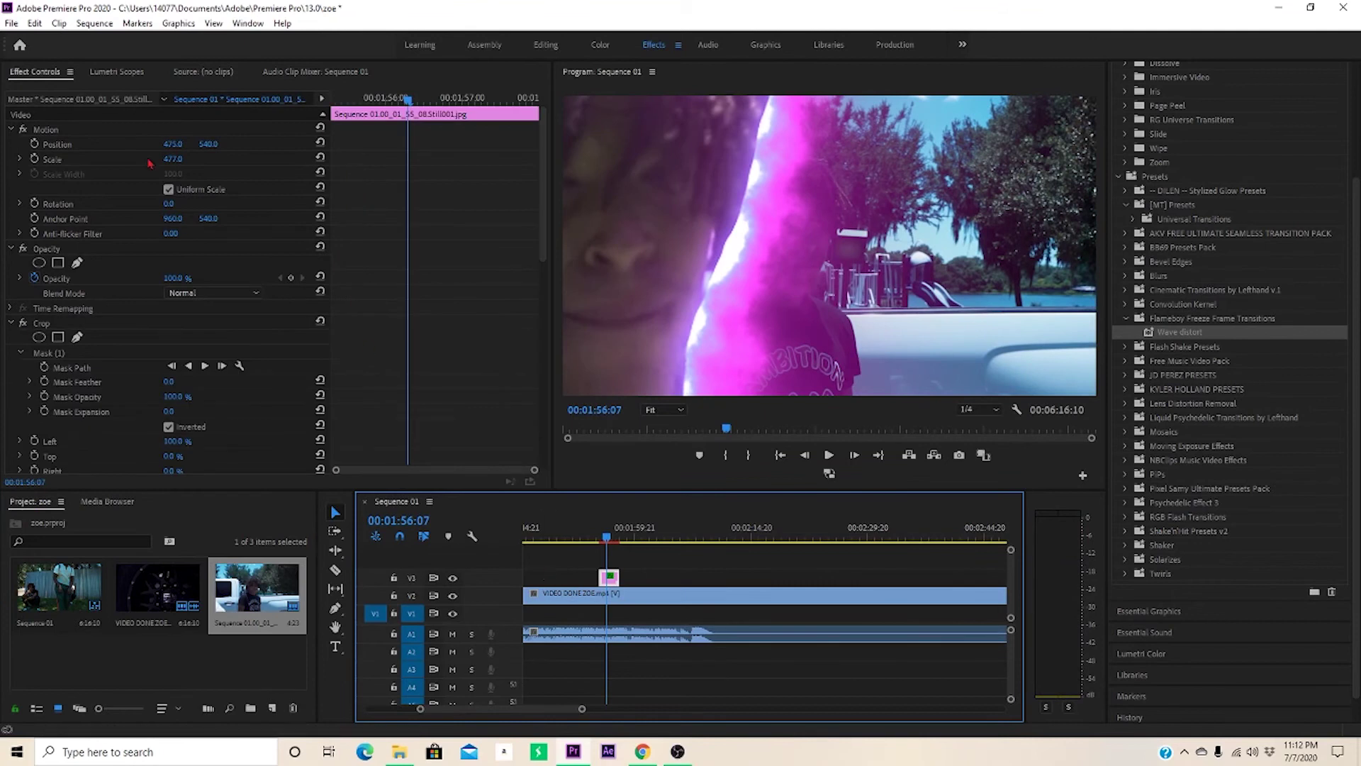
left_click(319, 157)
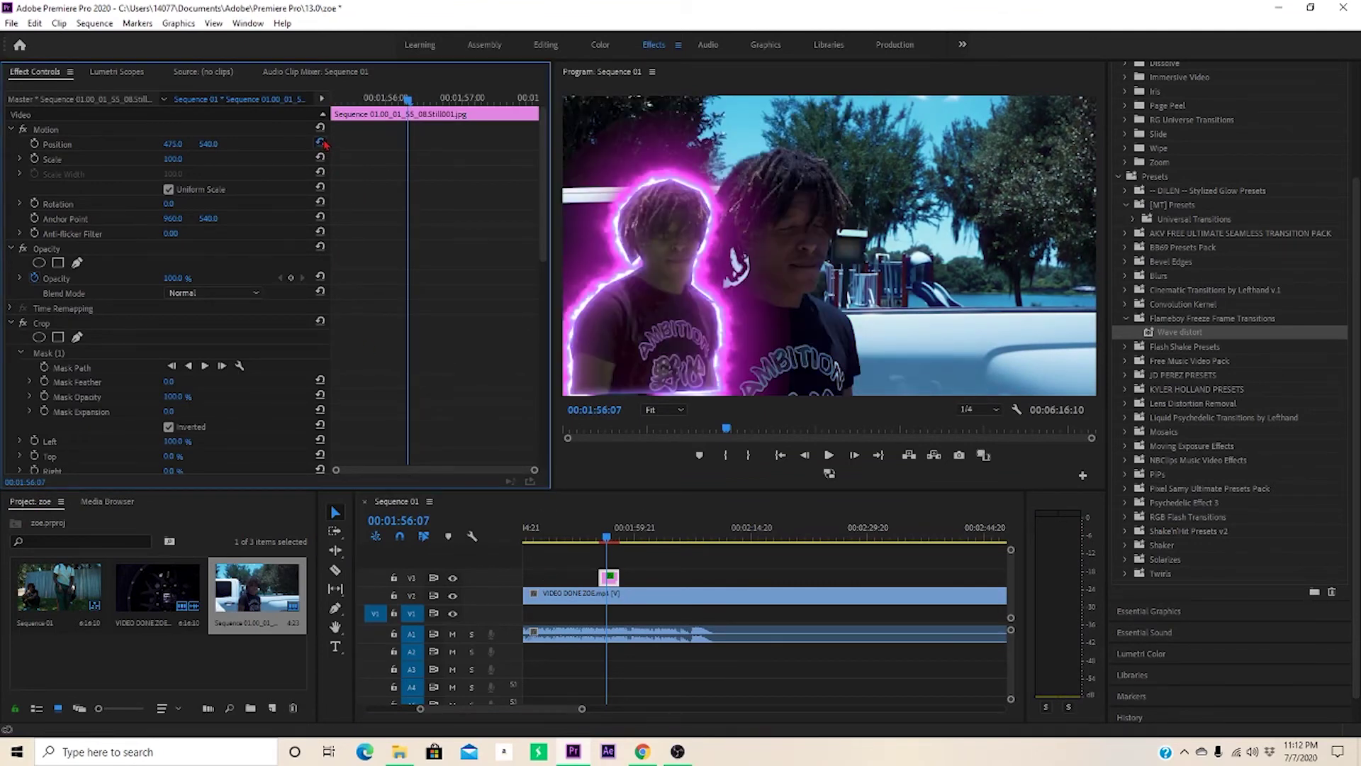
Play back the reset still from its start
left_click(601, 537)
key("space")
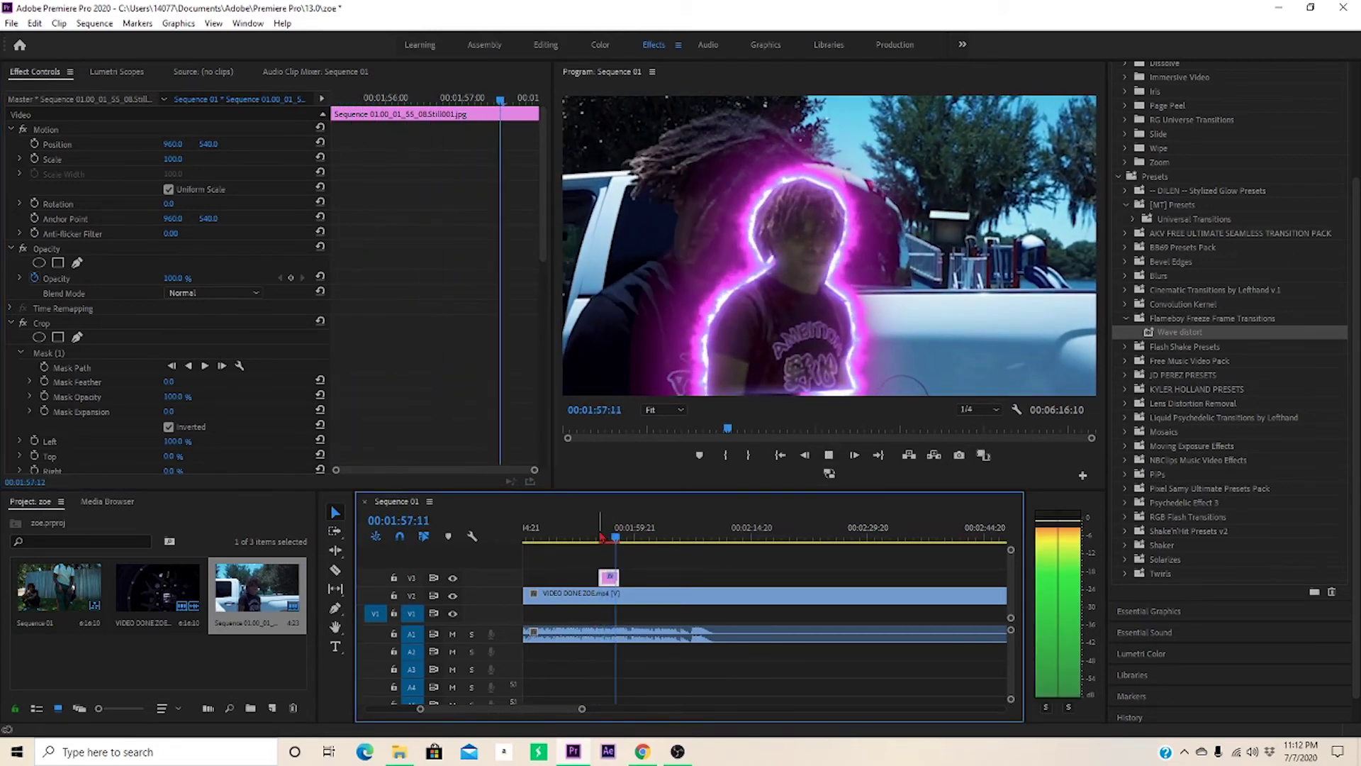
key("space")
Move the still earlier on V3 to start at 00:01:52:14 and play it back over the new footage
left_click_drag(617, 577, 587, 576)
left_click(578, 536)
key("space")
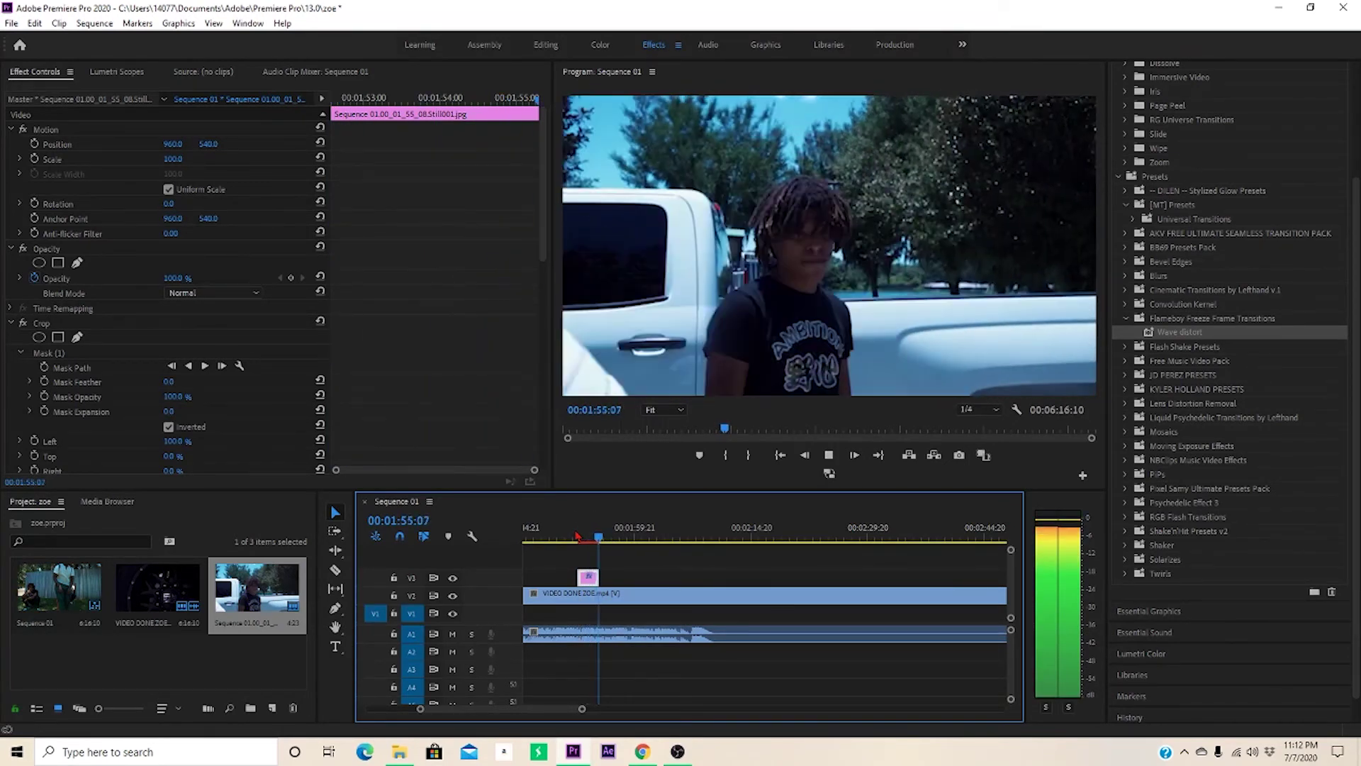
left_click(577, 537)
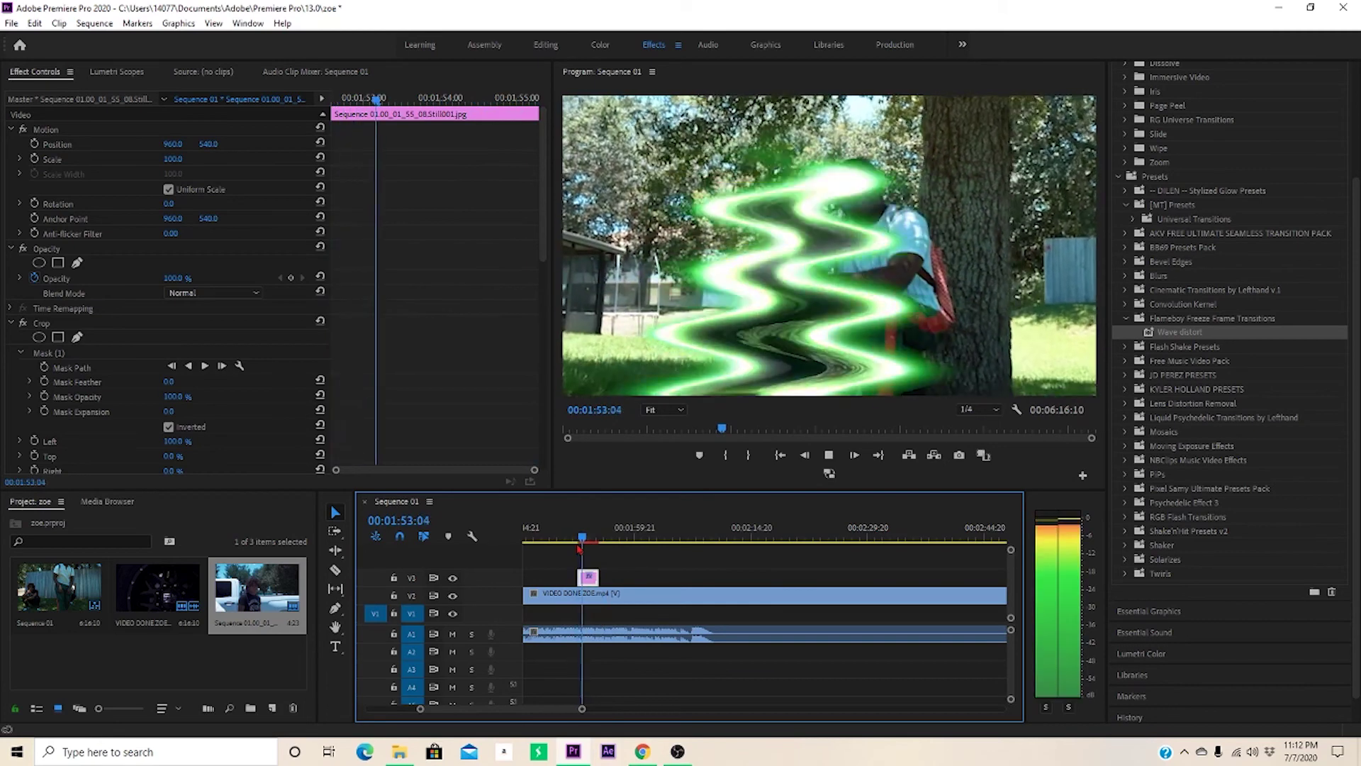
left_click(583, 606)
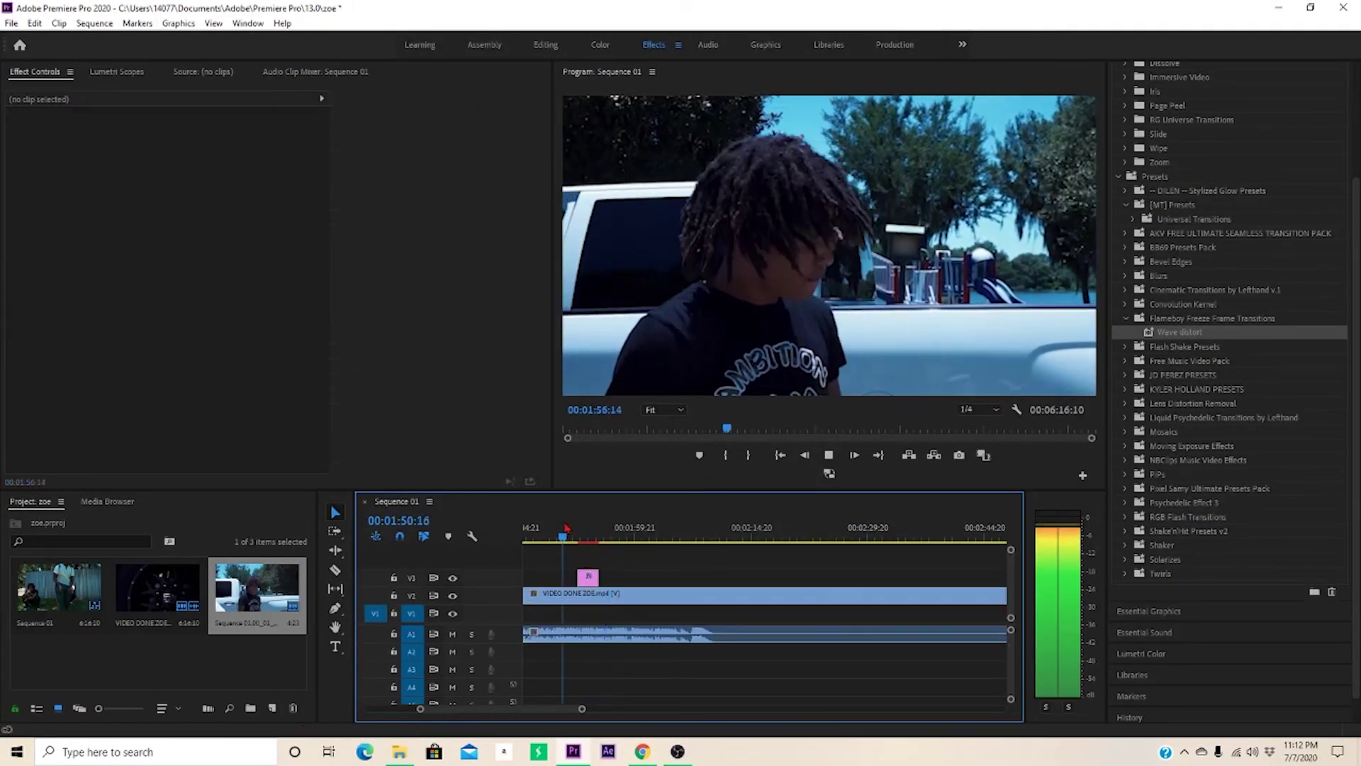
left_click(580, 537)
key("space")
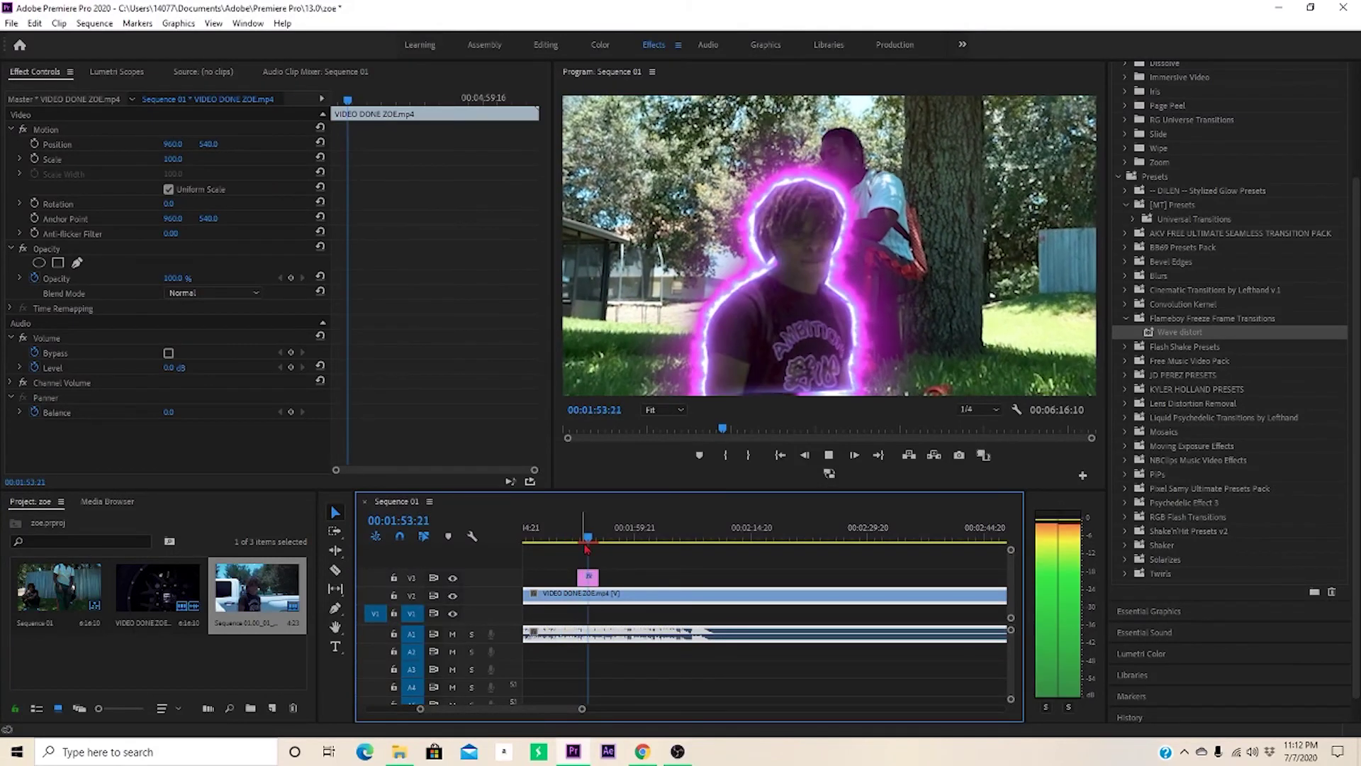
Enable Position animation on the still with a keyframe at 00:01:53:22
left_click(588, 576)
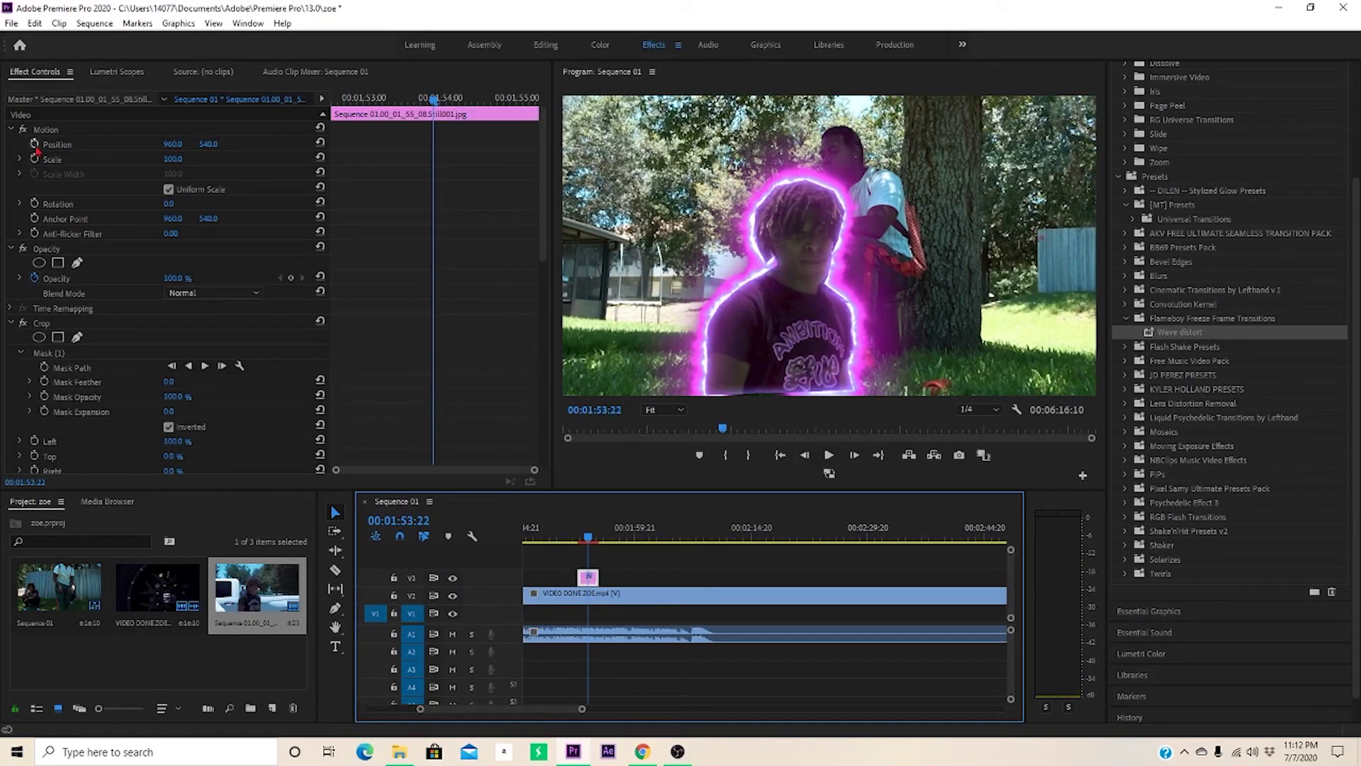
left_click(35, 145)
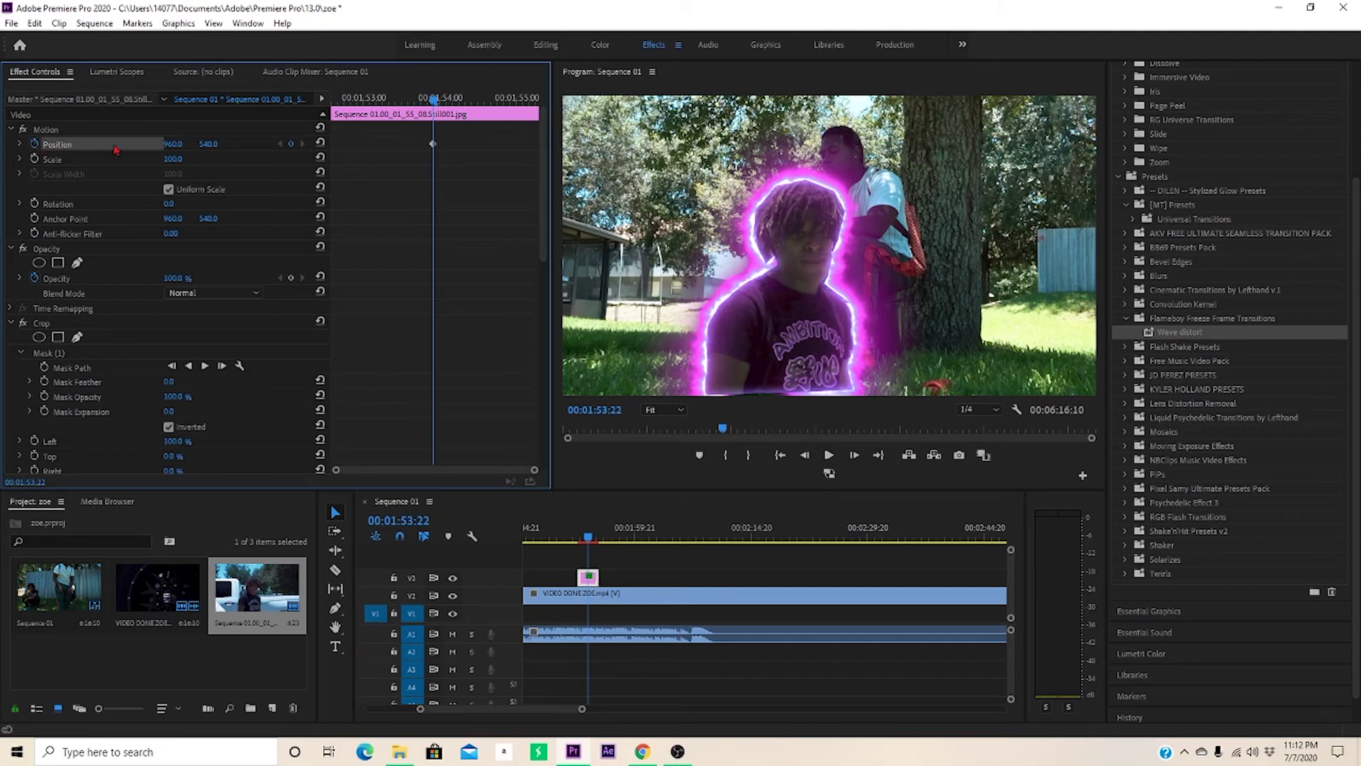
Try shifting the still's Position horizontally out of the frame, and undo the shift
left_click_drag(173, 144, 454, 144)
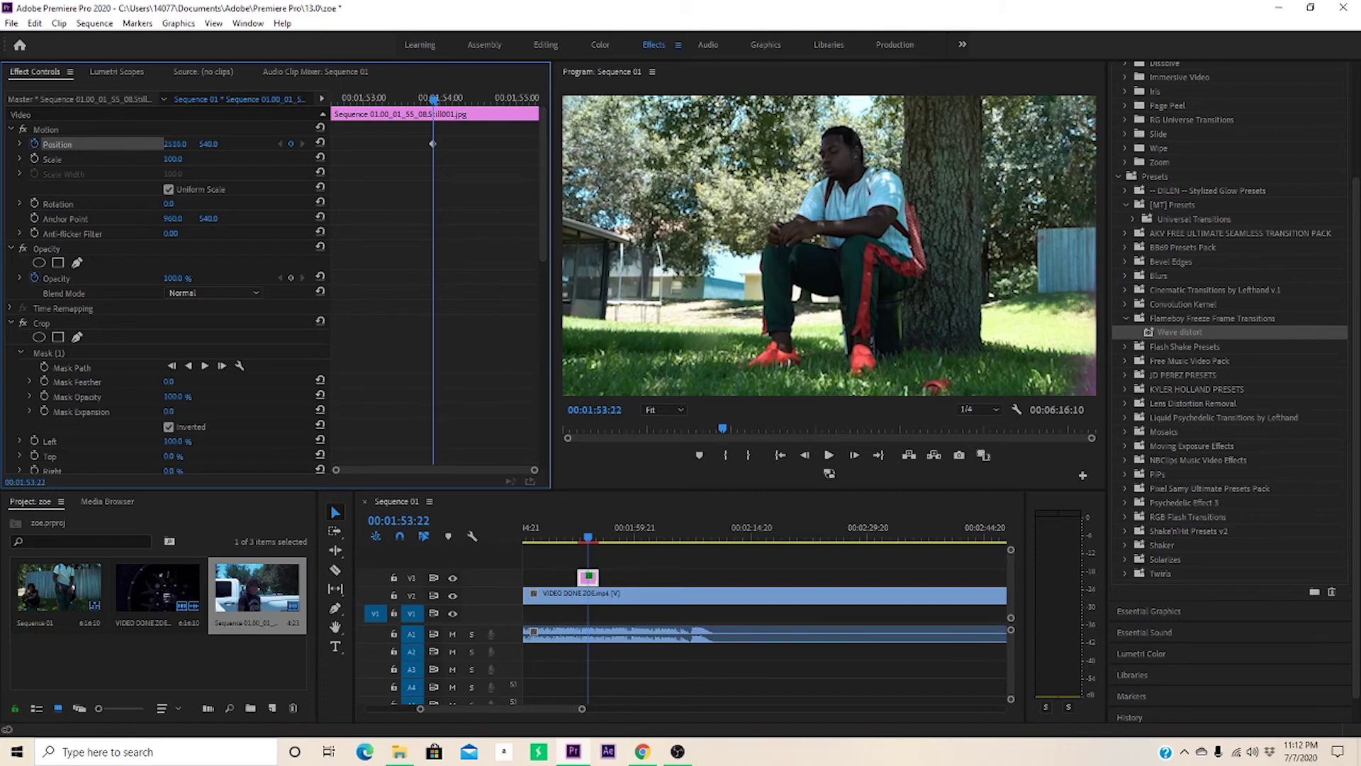
left_click_drag(588, 536, 579, 536)
left_click(34, 23)
left_click(42, 40)
Play back the still repeatedly from its start to check its placement and timing over the footage
left_click(580, 537)
key("space")
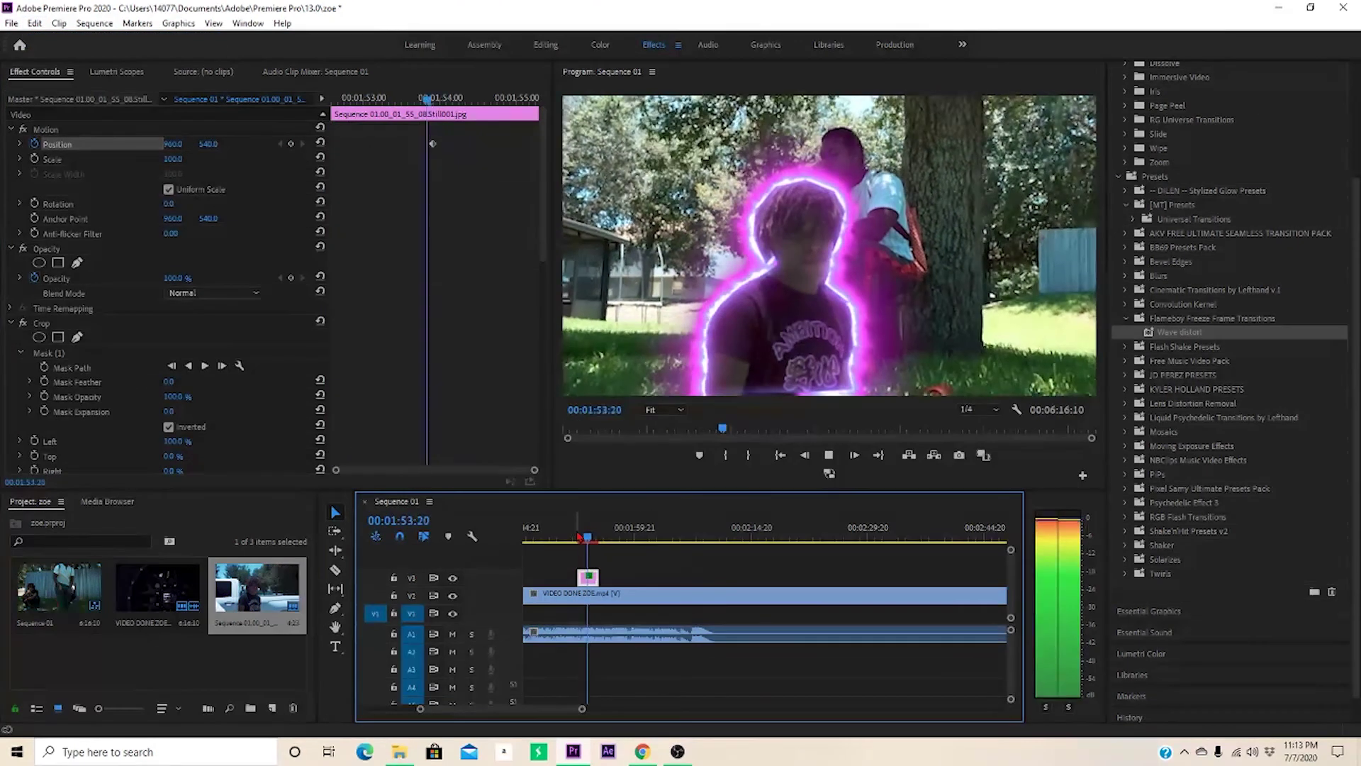
left_click(579, 537)
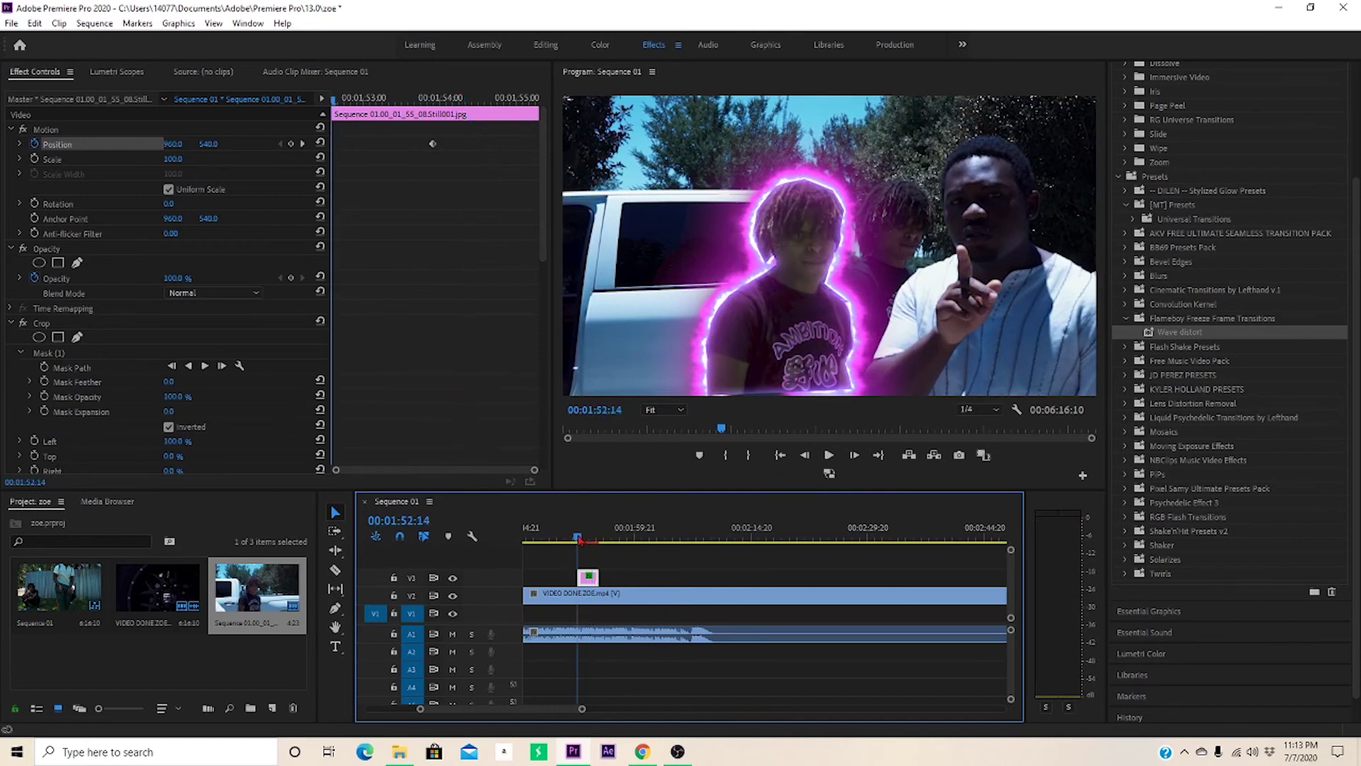
key("space")
key("space")
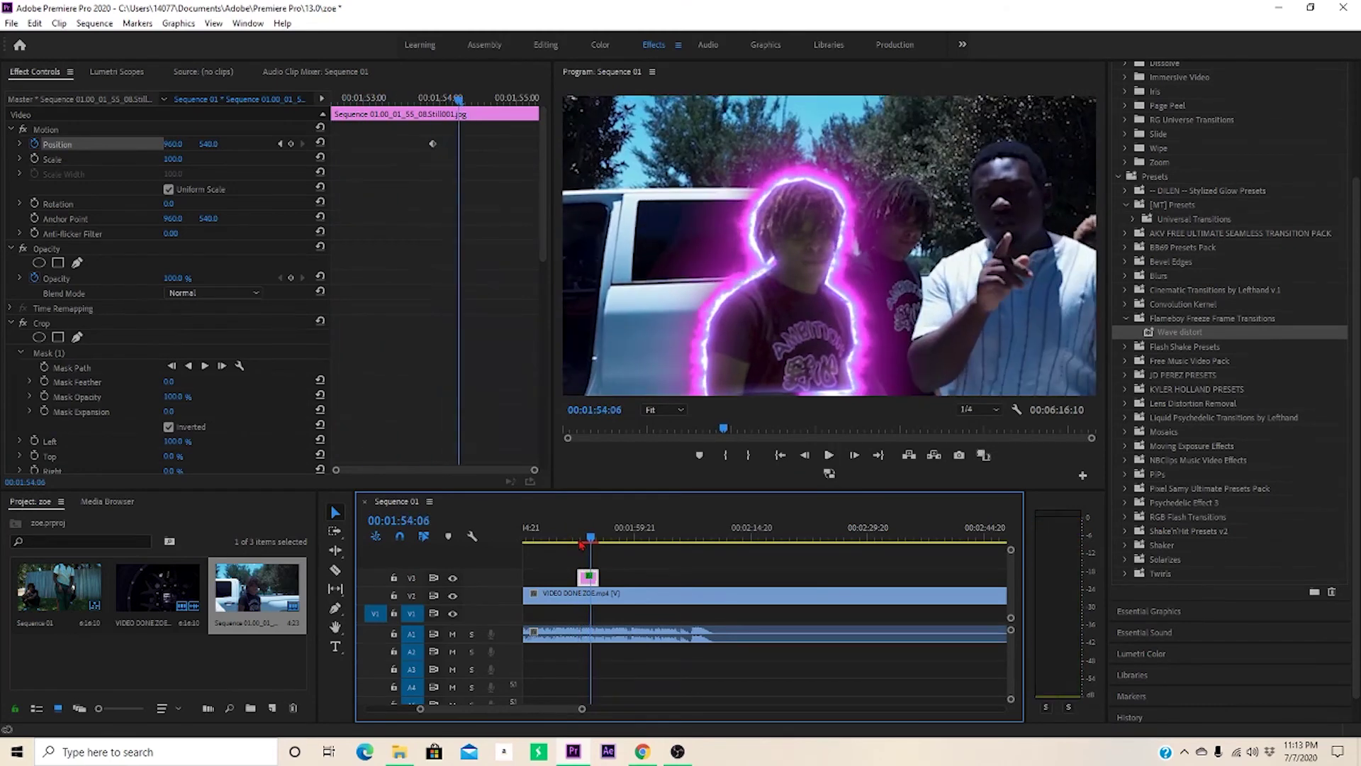
left_click(580, 540)
key("space")
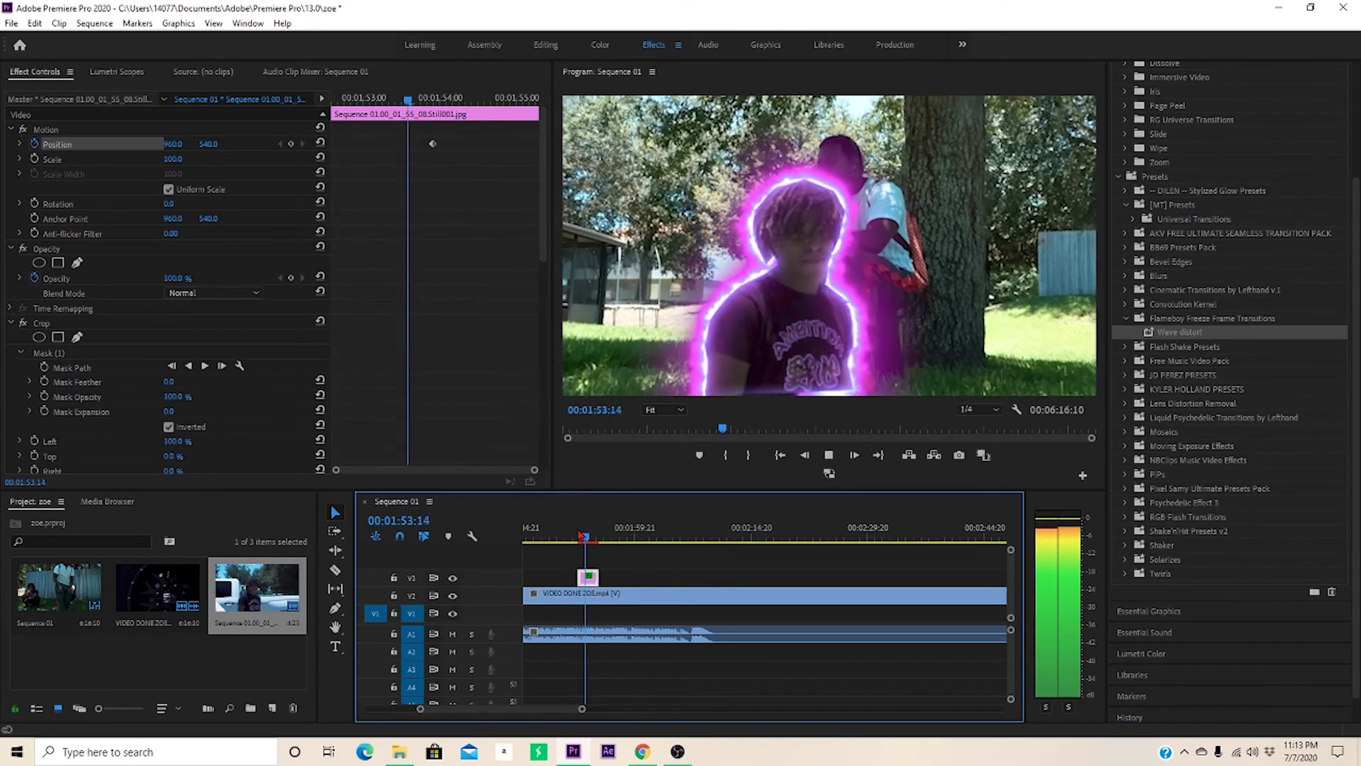
key("space")
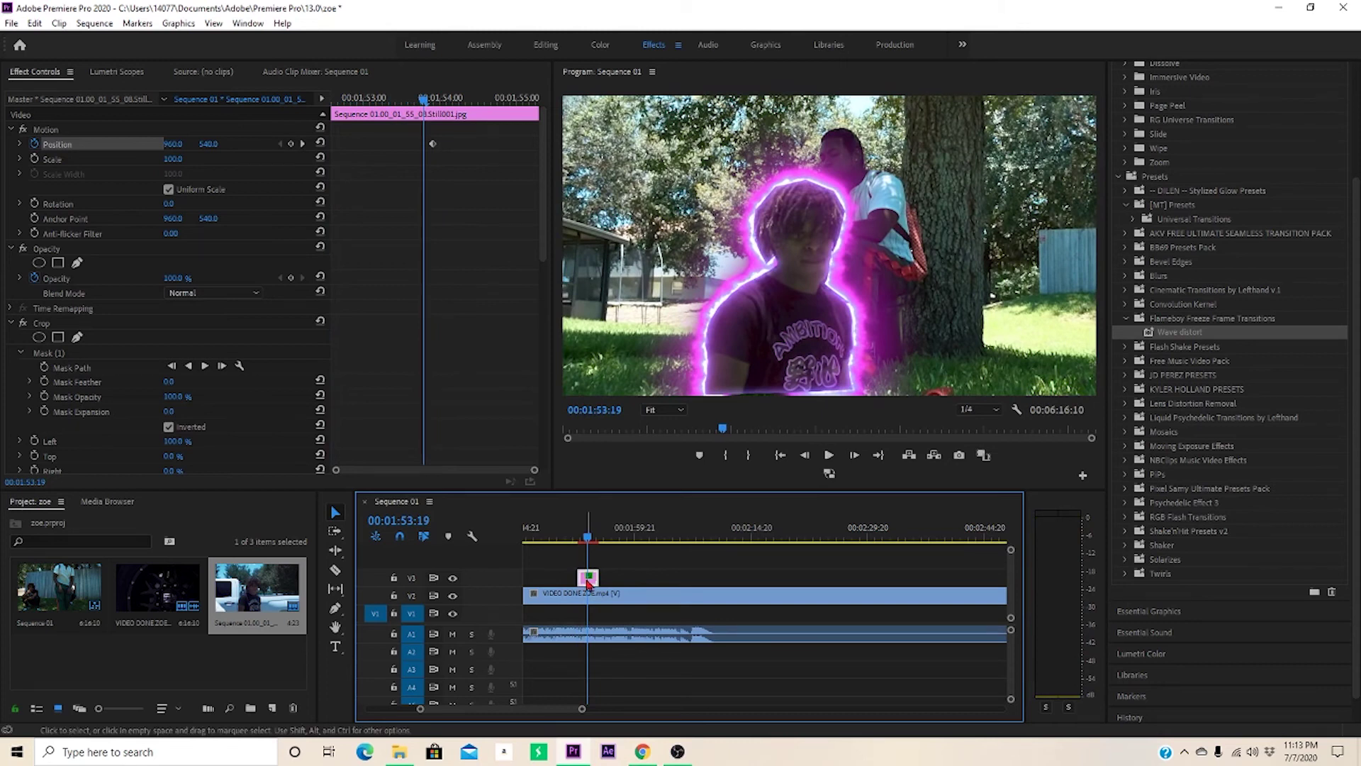
Restart the still's Position animation with a keyframe at 00:01:53:19 and set horizontal Position to 2461 at 00:01:53:22
left_click(433, 145)
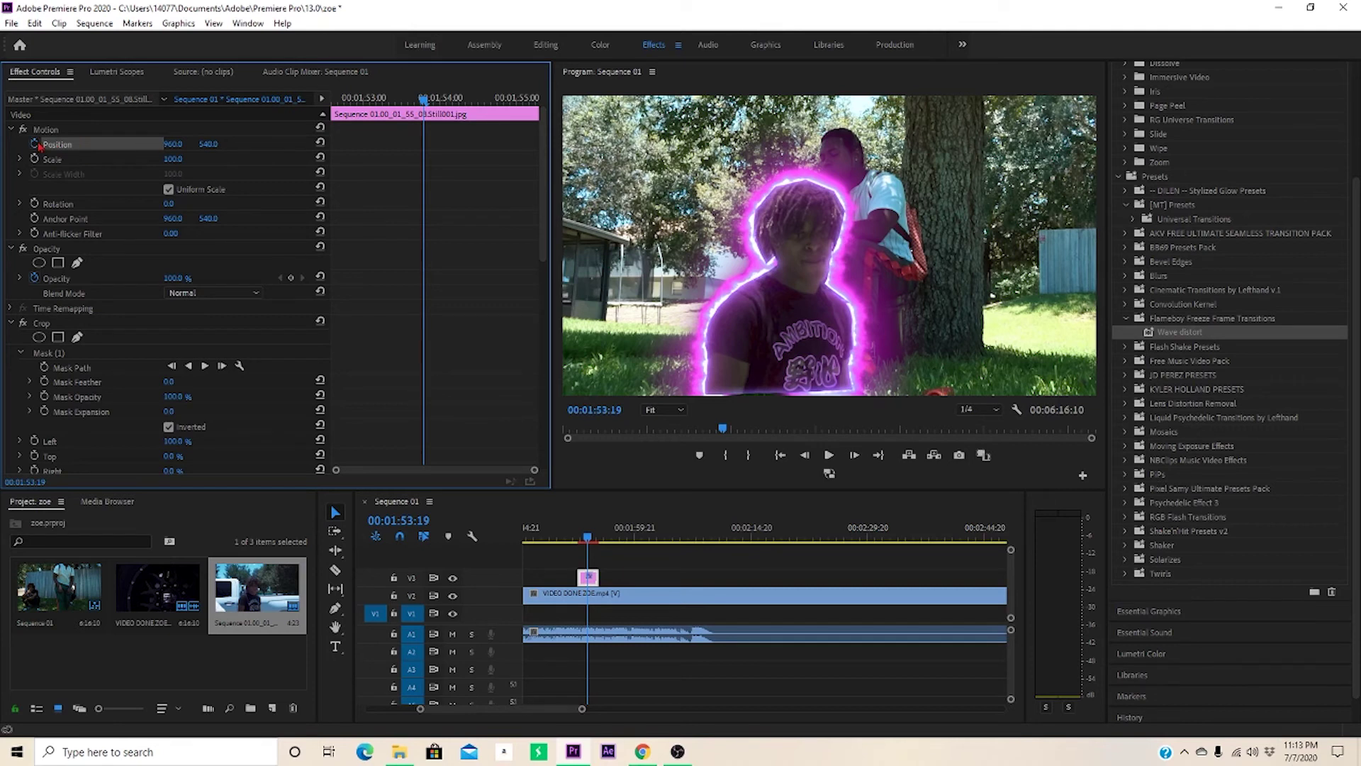
left_click_drag(431, 104, 434, 103)
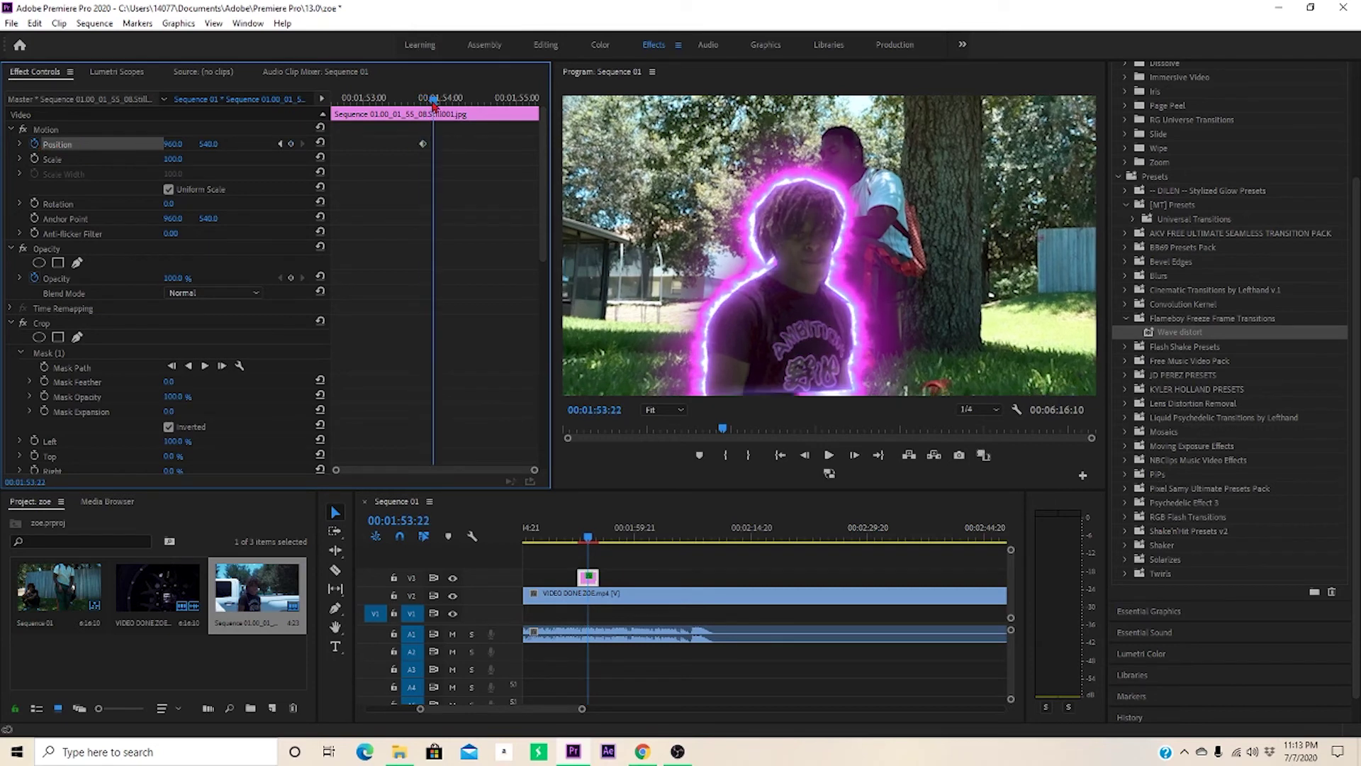
left_click_drag(174, 145, 197, 193)
Play back the still's slide out of frame and reset its Position at 00:01:54:06
left_click(578, 539)
key("space")
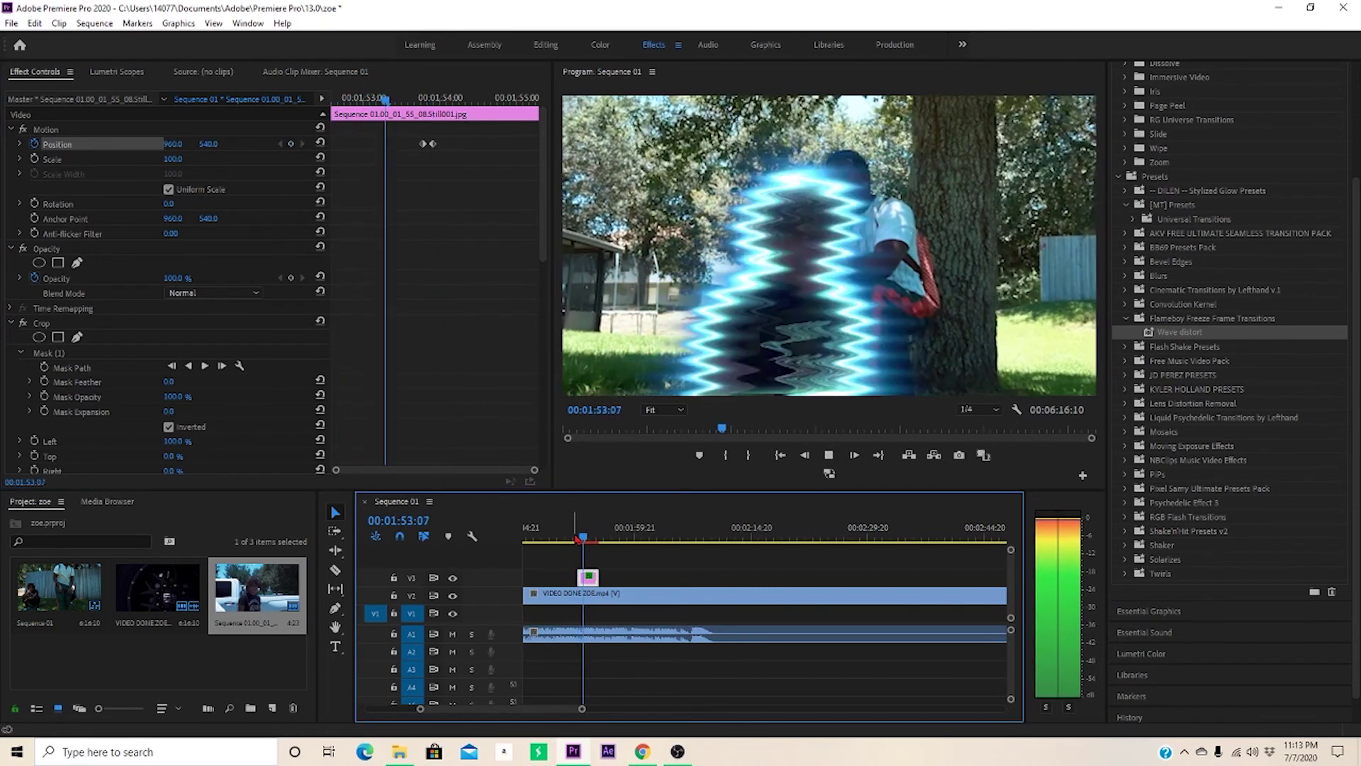
key("space")
left_click(580, 539)
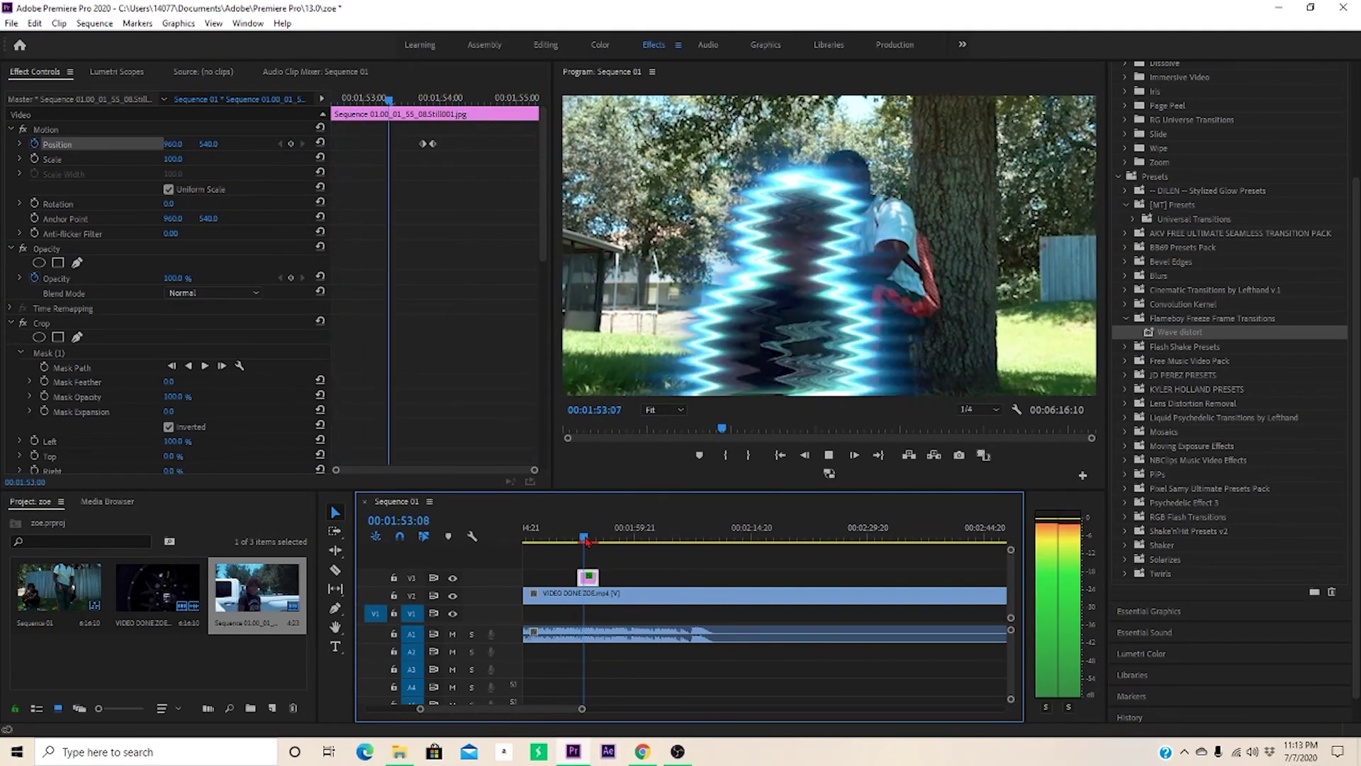
key("space")
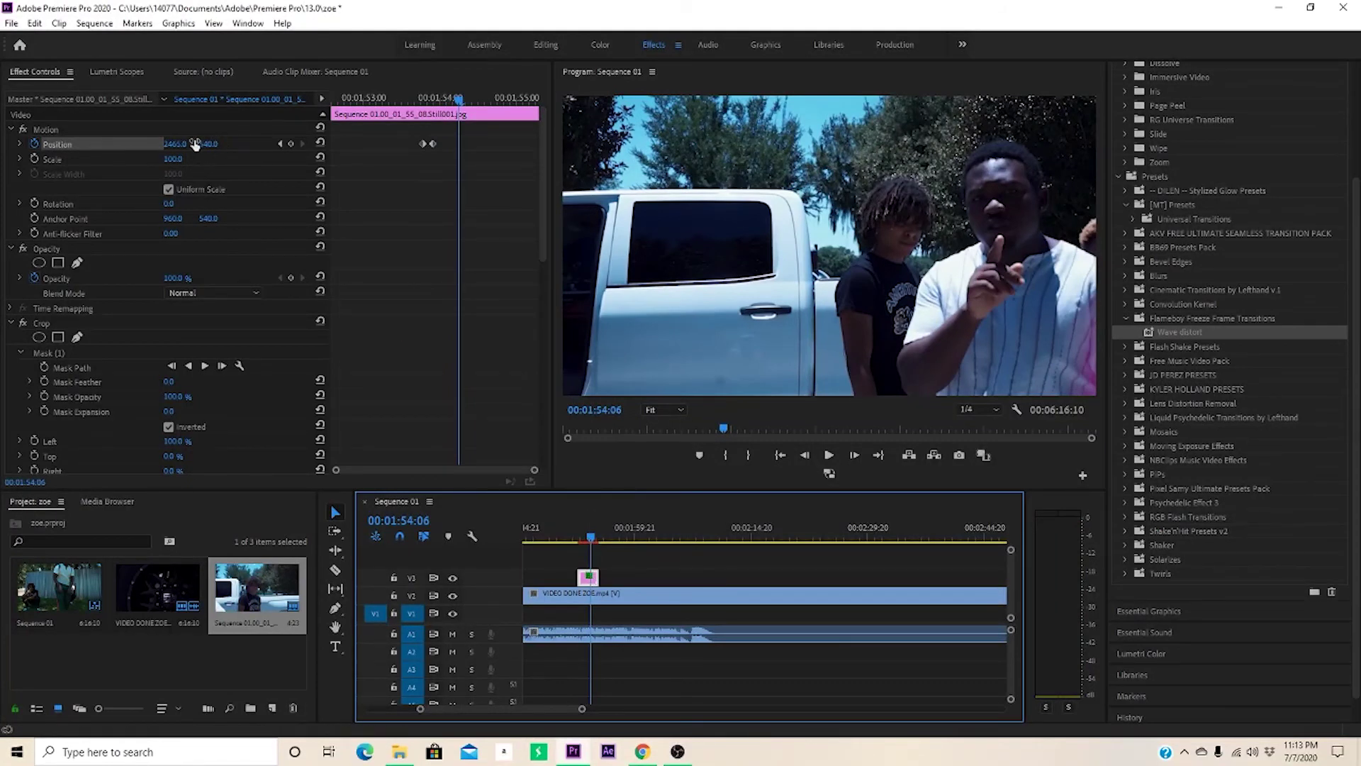
left_click(320, 143)
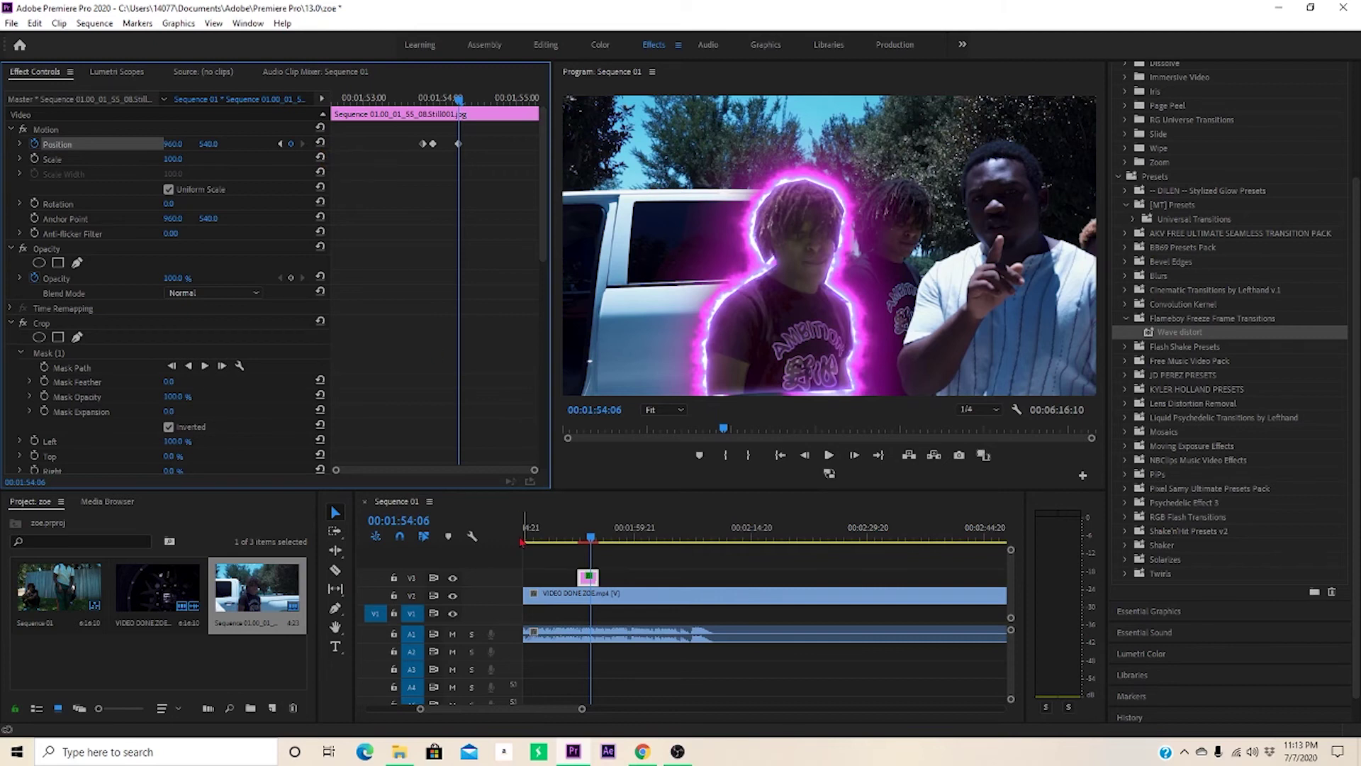
Play back the still over the footage from just before its start, and park the playhead at 00:01:53:09
left_click(569, 530)
key("space")
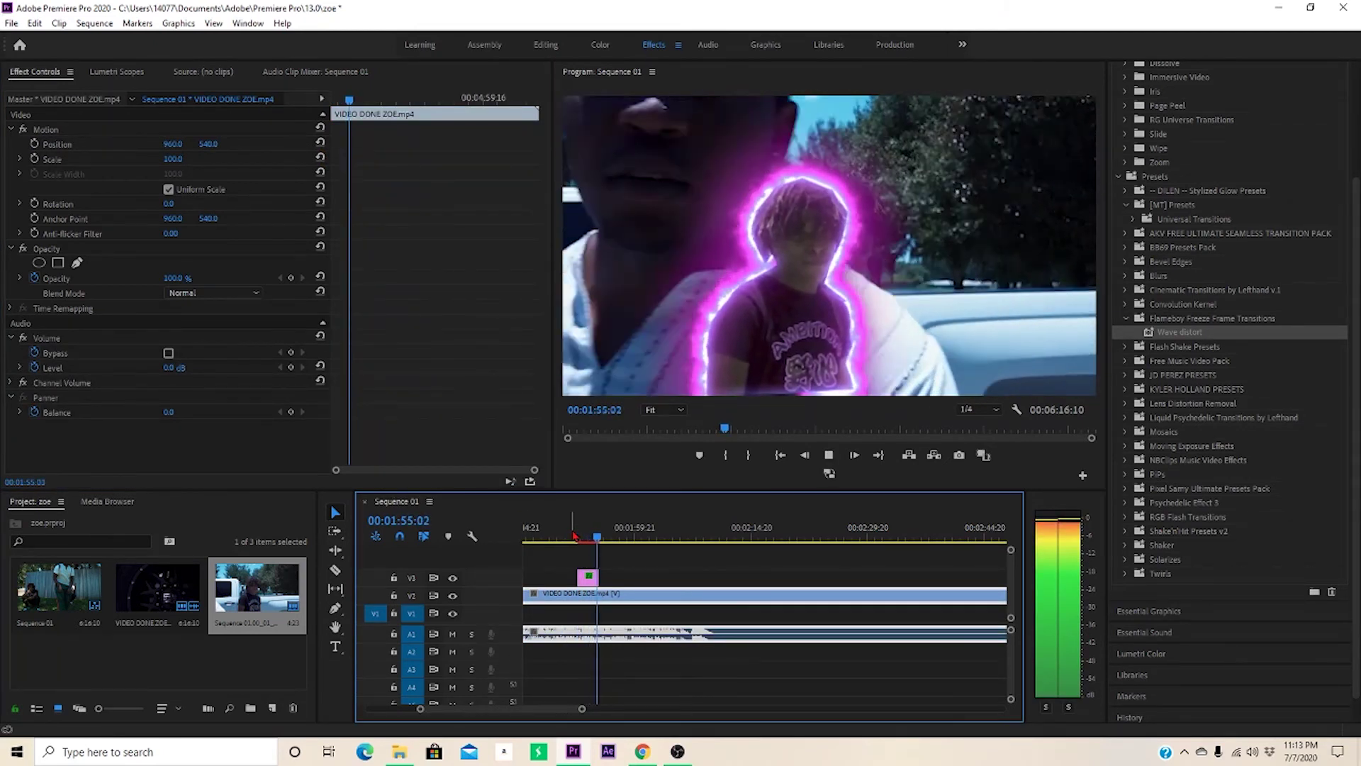
left_click(575, 536)
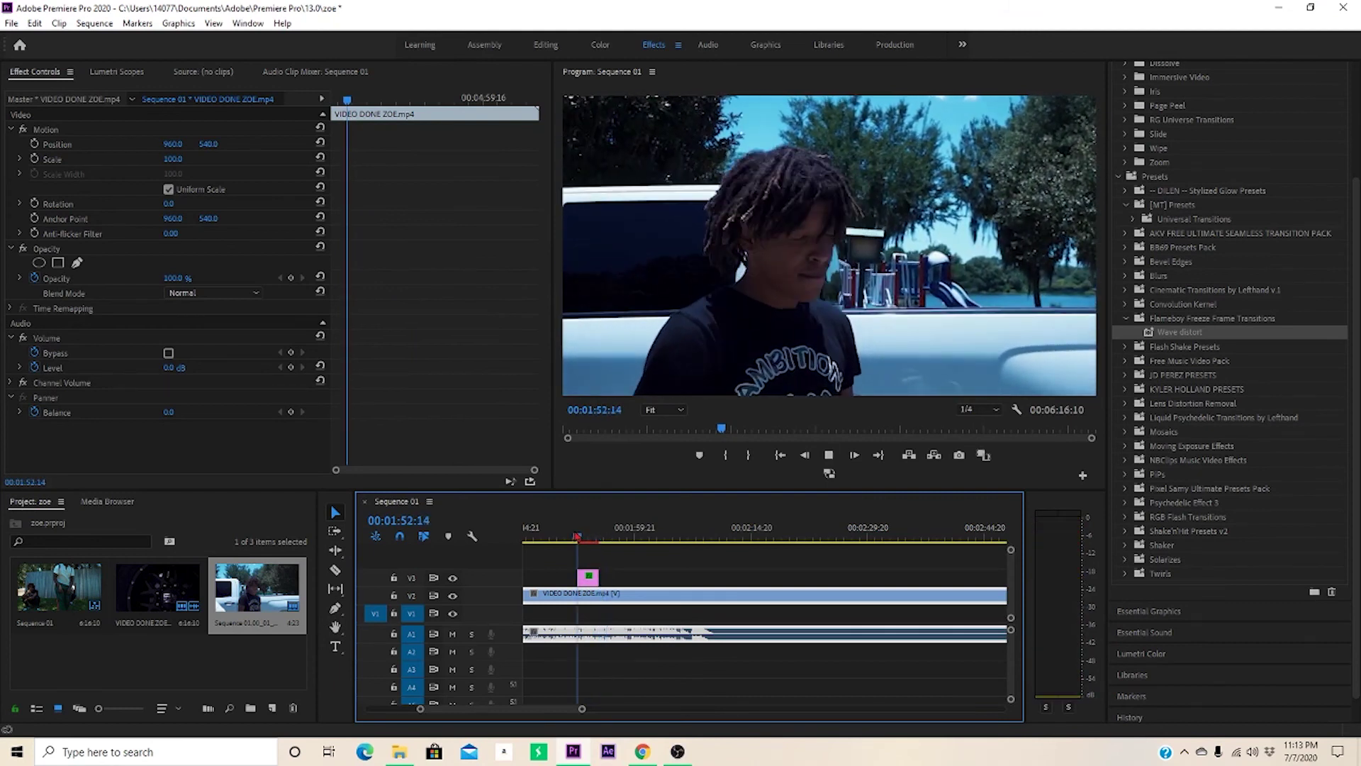
key("space")
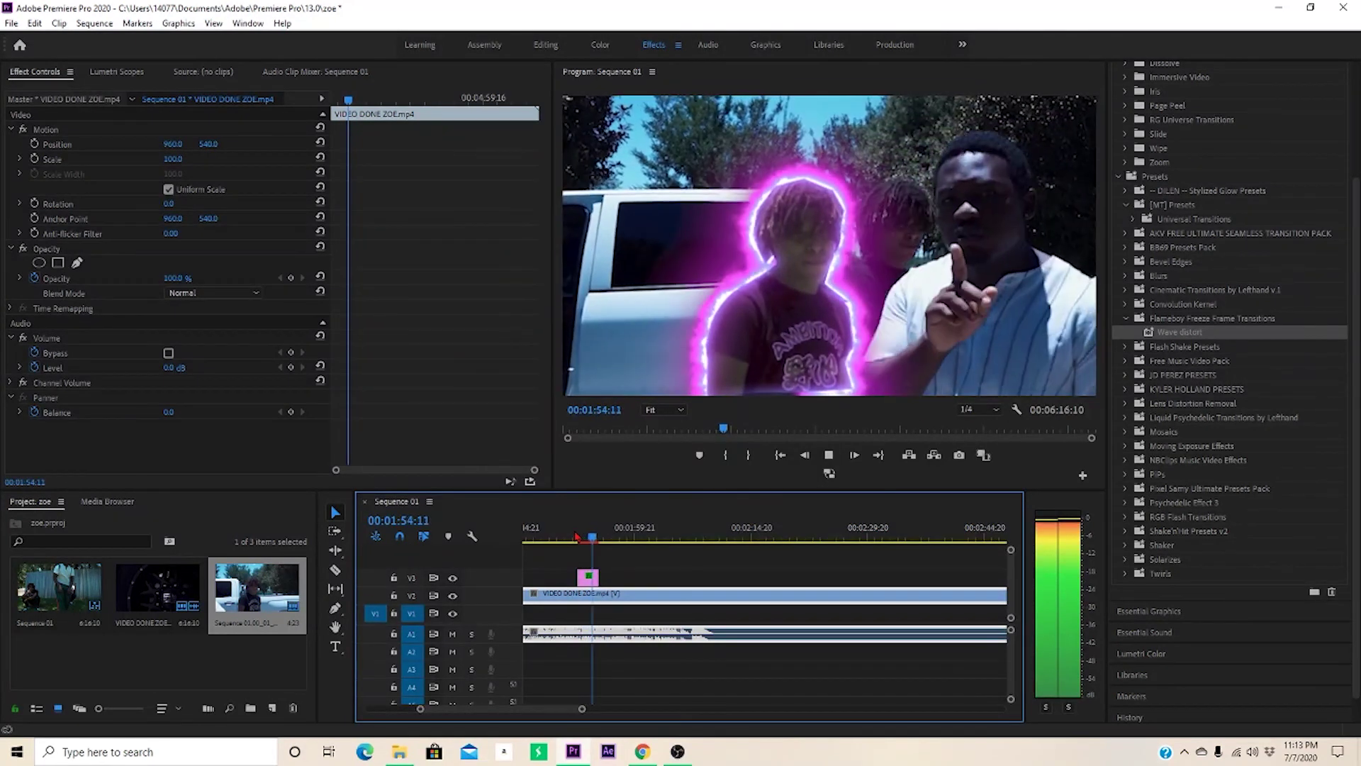
key("space")
left_click_drag(578, 536, 589, 537)
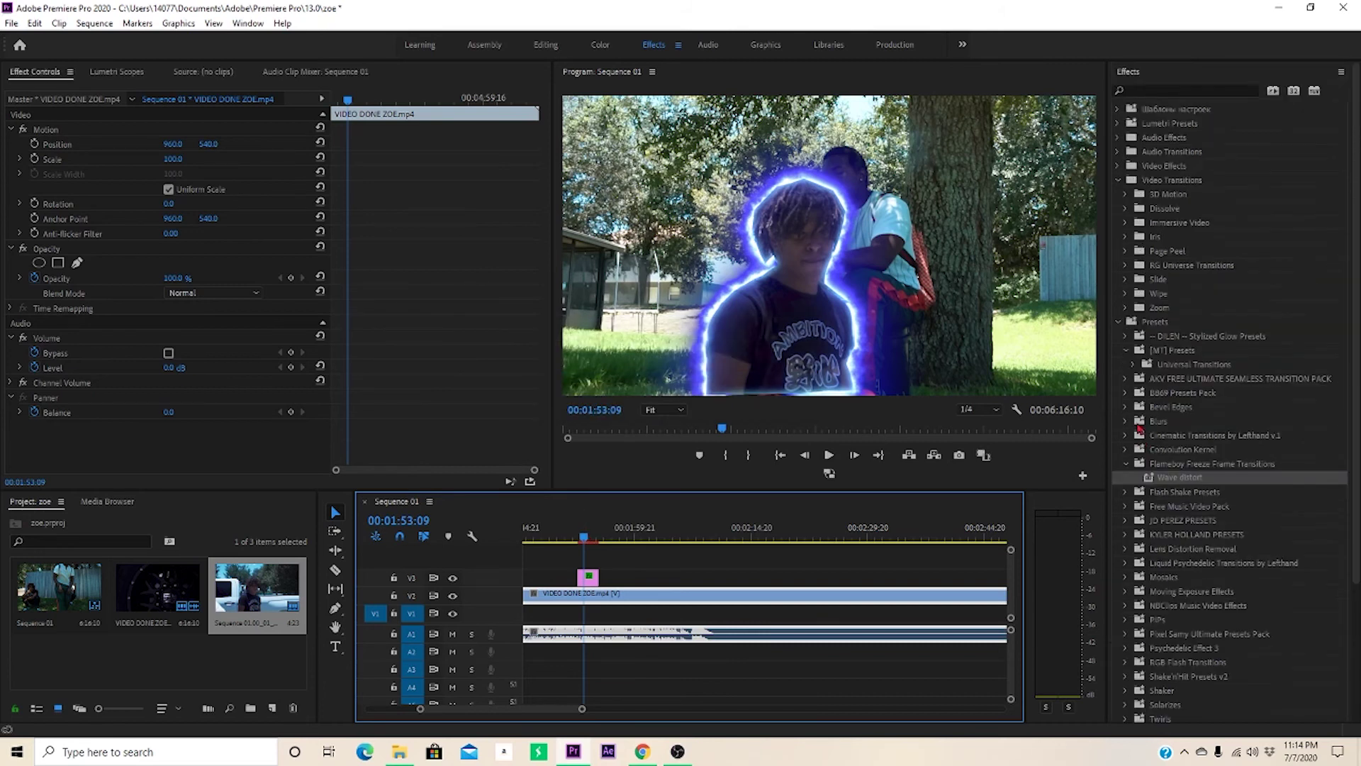
Look through the effects presets, examining the contents of the RGB Flash Transitions folder
left_click(1134, 71)
left_click(1140, 72)
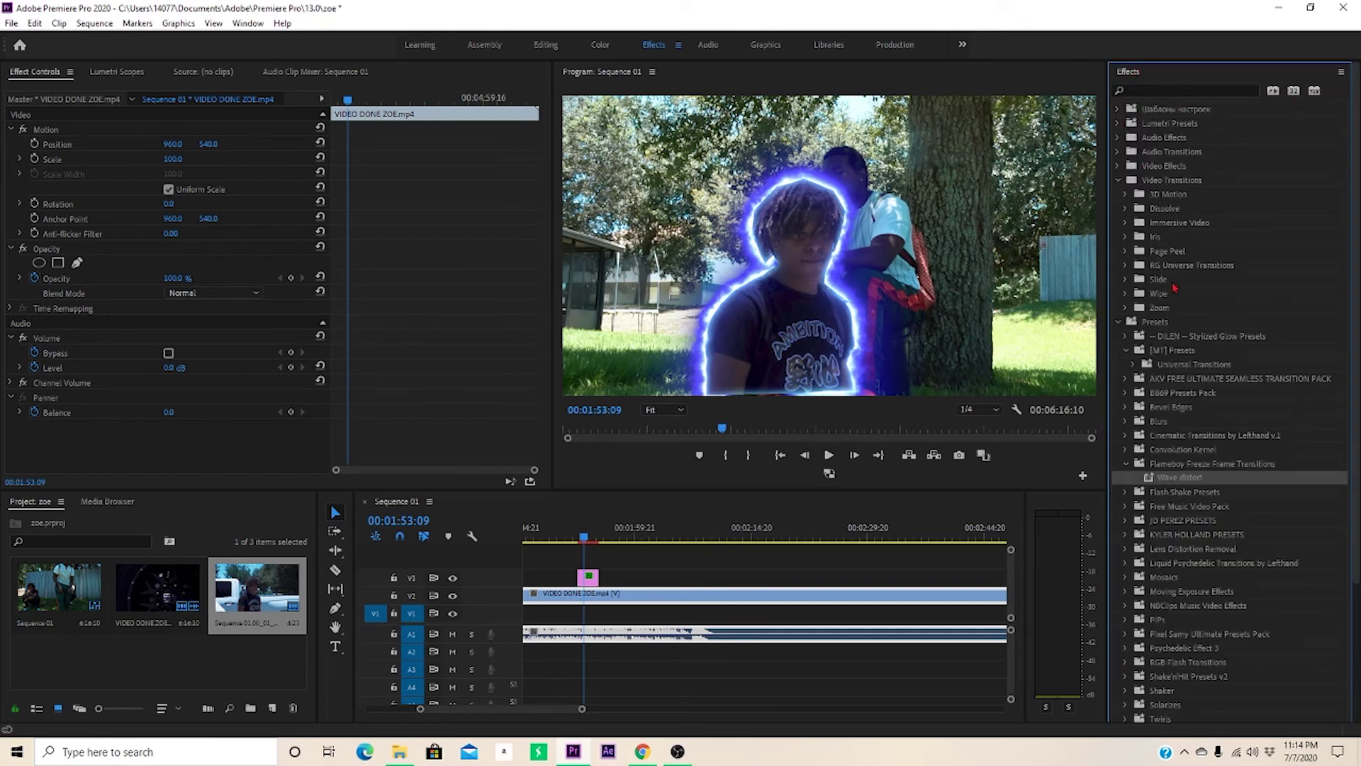
scroll(1180, 509, "down", 3)
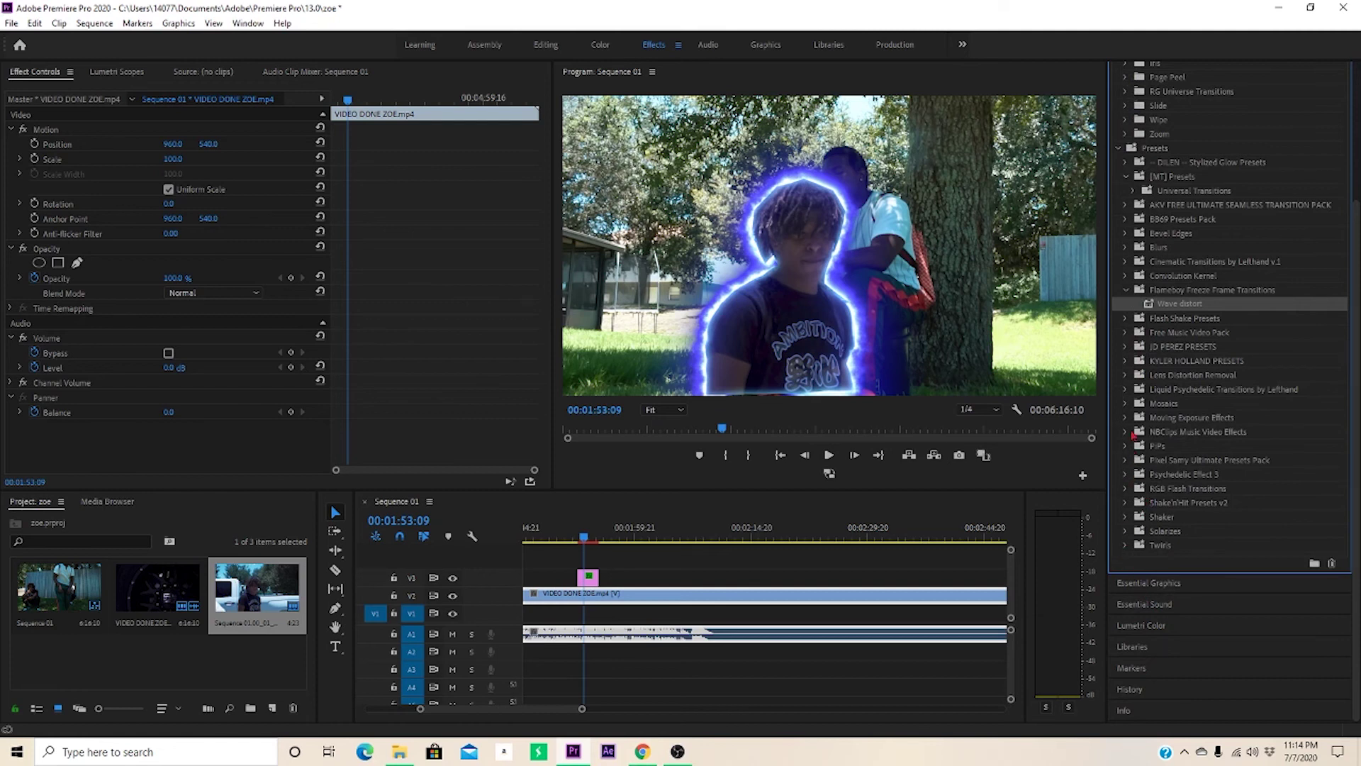
left_click(1126, 489)
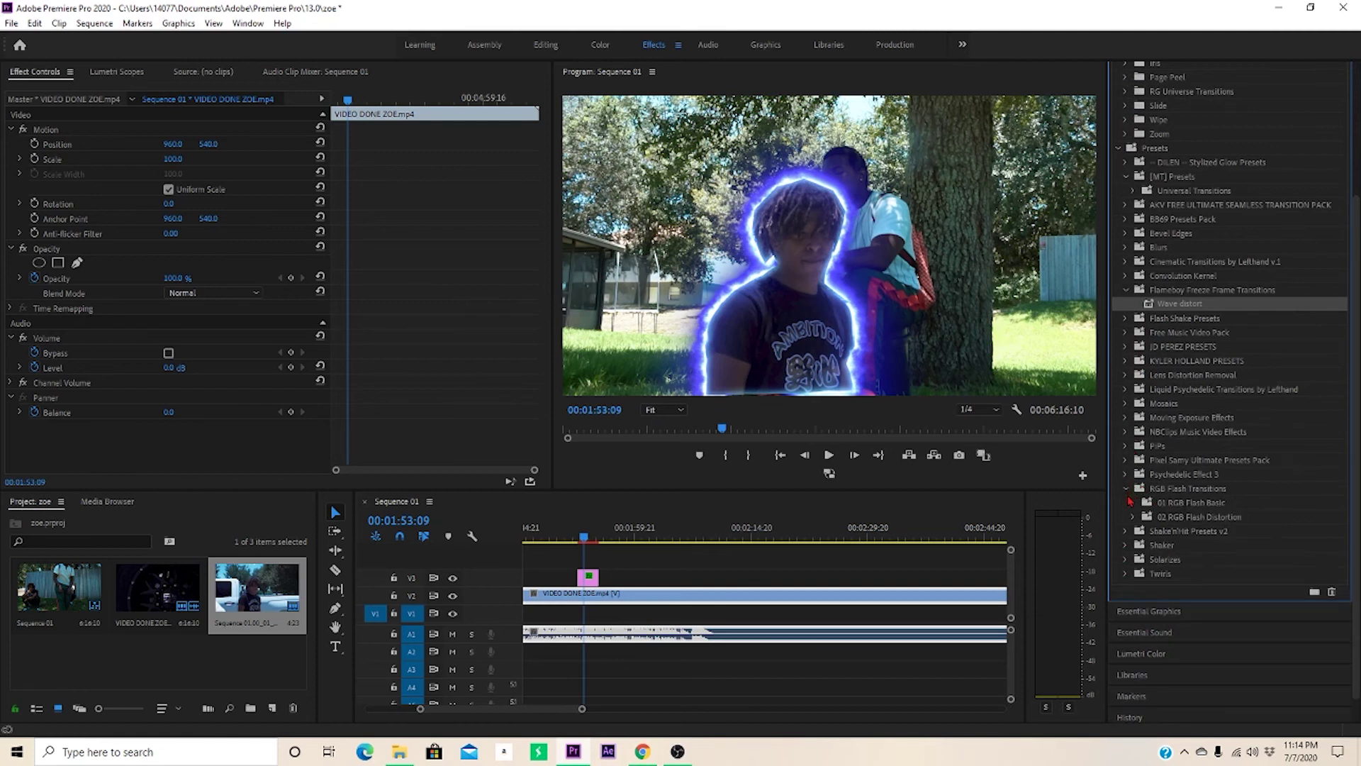
left_click(1127, 489)
scroll(1167, 156, "up", 5)
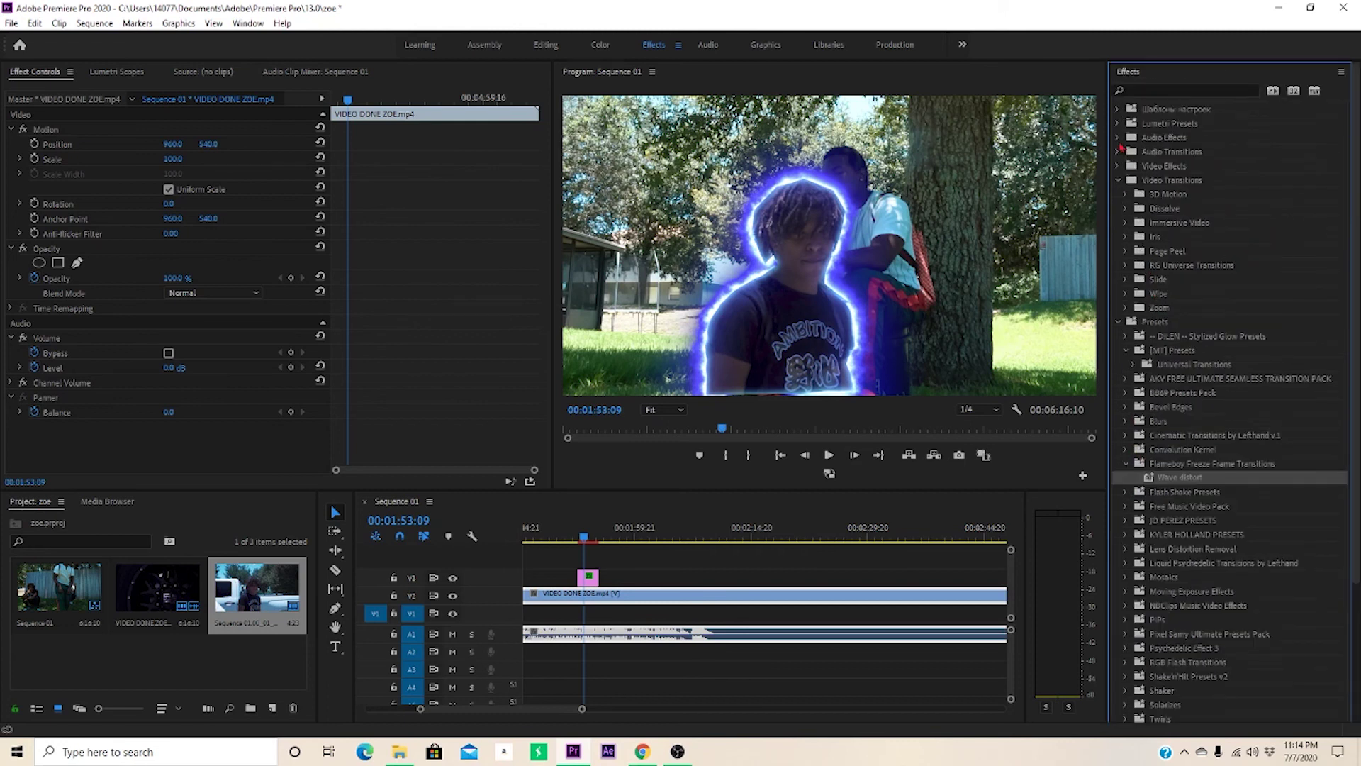
Examine the RG Universe Transitions list and collapse the Video Transitions folder
left_click(1125, 266)
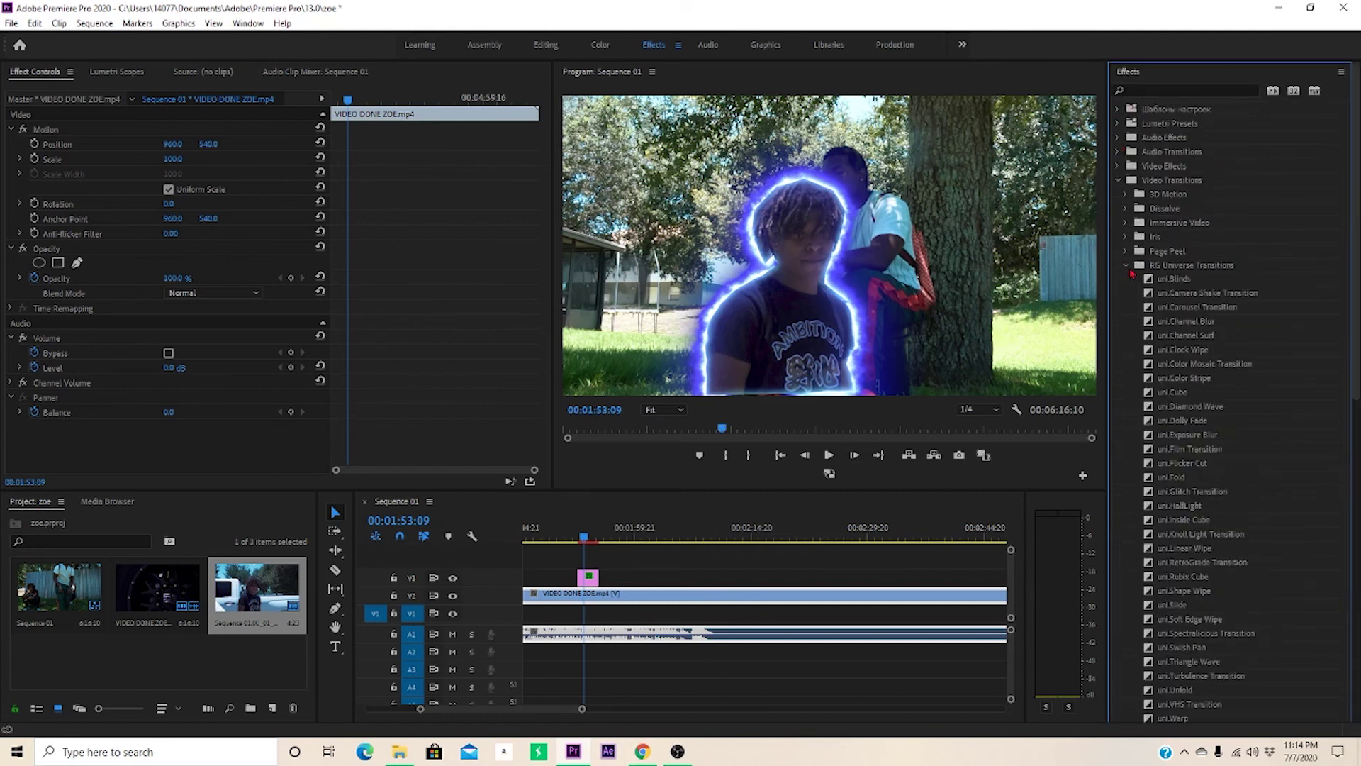
scroll(1166, 241, "down", 3)
scroll(1170, 229, "up", 3)
scroll(1157, 428, "down", 3)
scroll(1173, 283, "up", 3)
left_click(1125, 265)
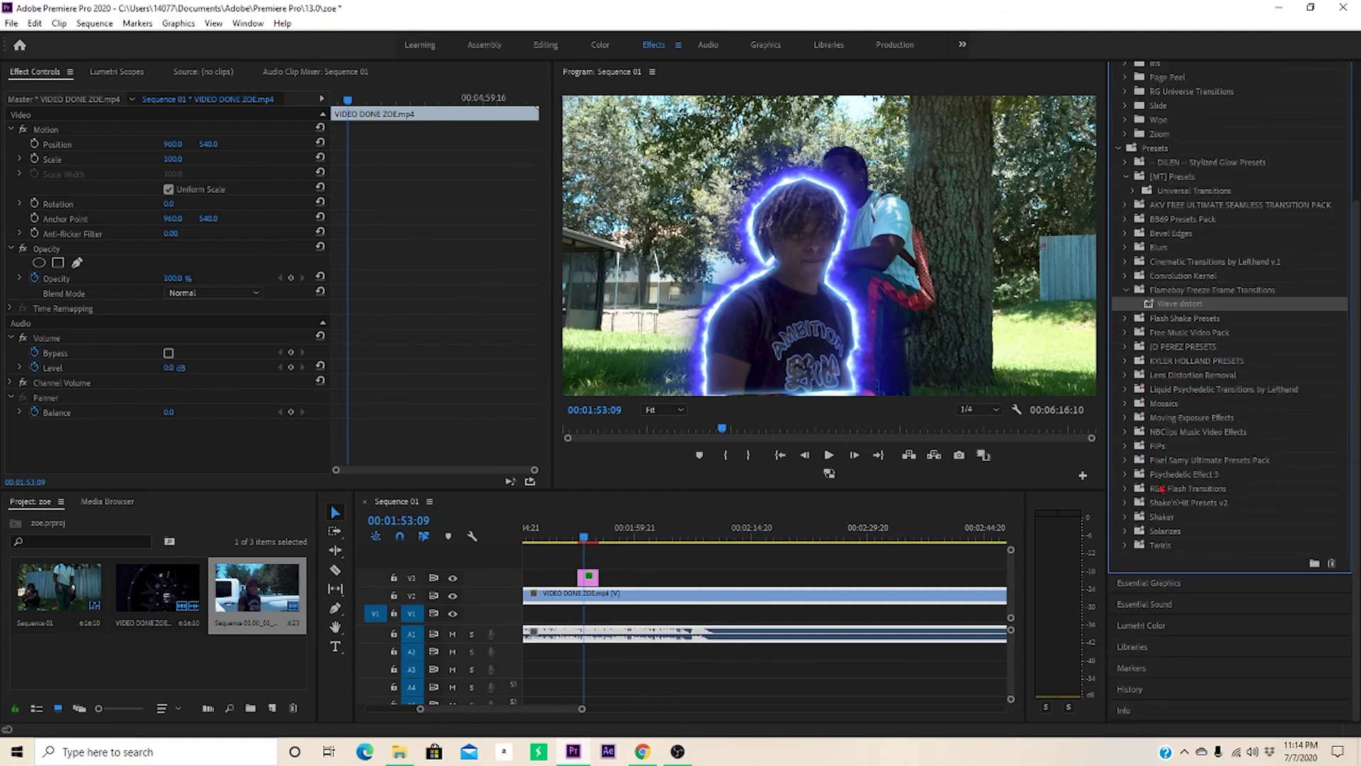
scroll(1141, 425, "up", 5)
left_click(1119, 180)
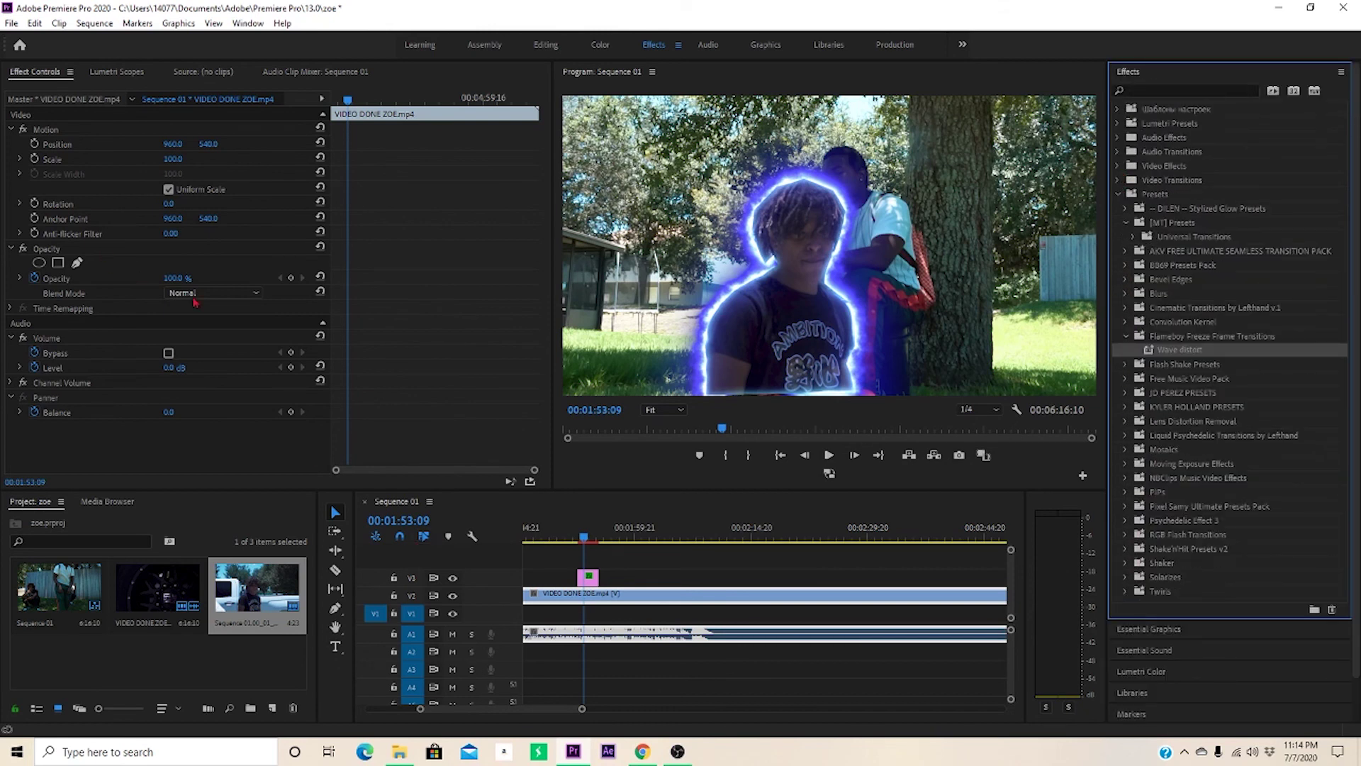
Open the RG Universe Dashboard from the still's glow effect and look through the Stylize effects
left_click(588, 577)
scroll(214, 300, "down", 6)
left_click(255, 312)
key("ctrl+z")
scroll(425, 311, "down", 10)
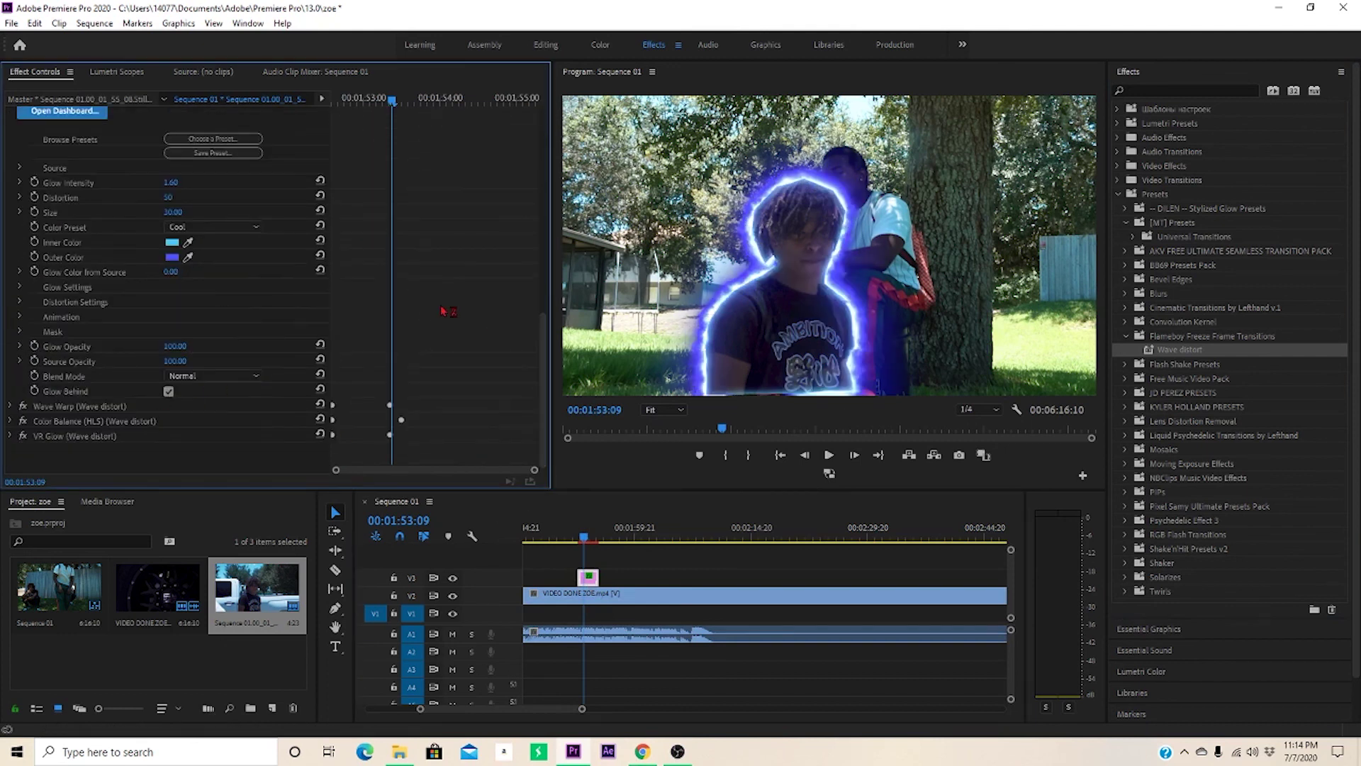
left_click(95, 114)
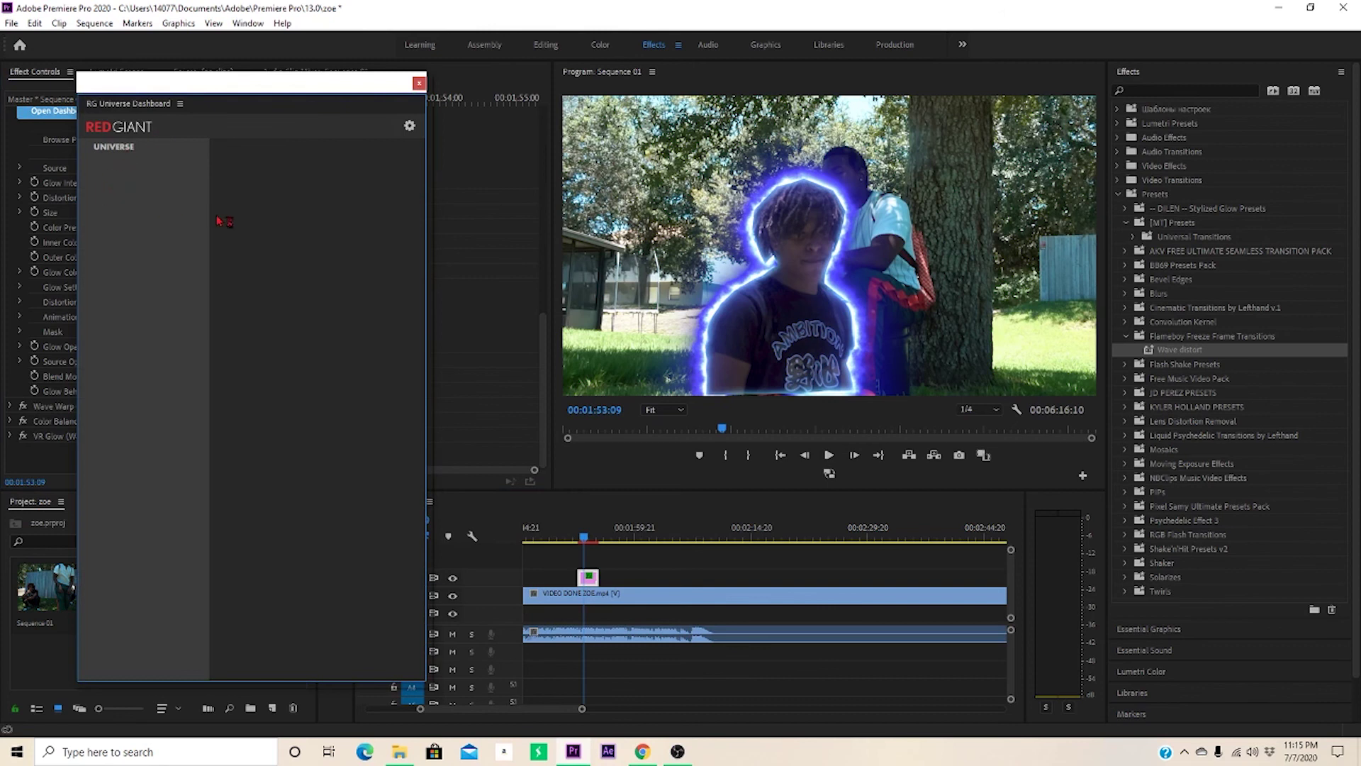
mouse_move(345, 296)
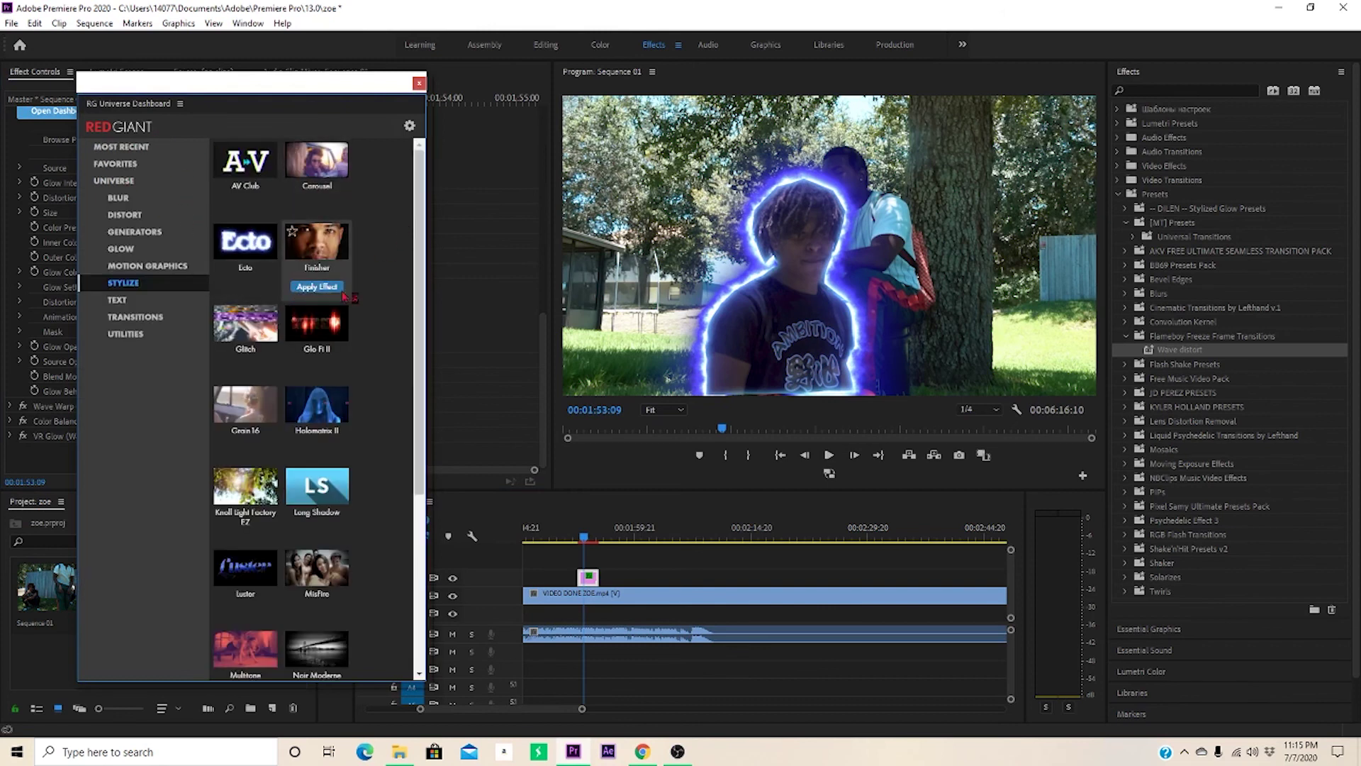
scroll(314, 211, "down", 3)
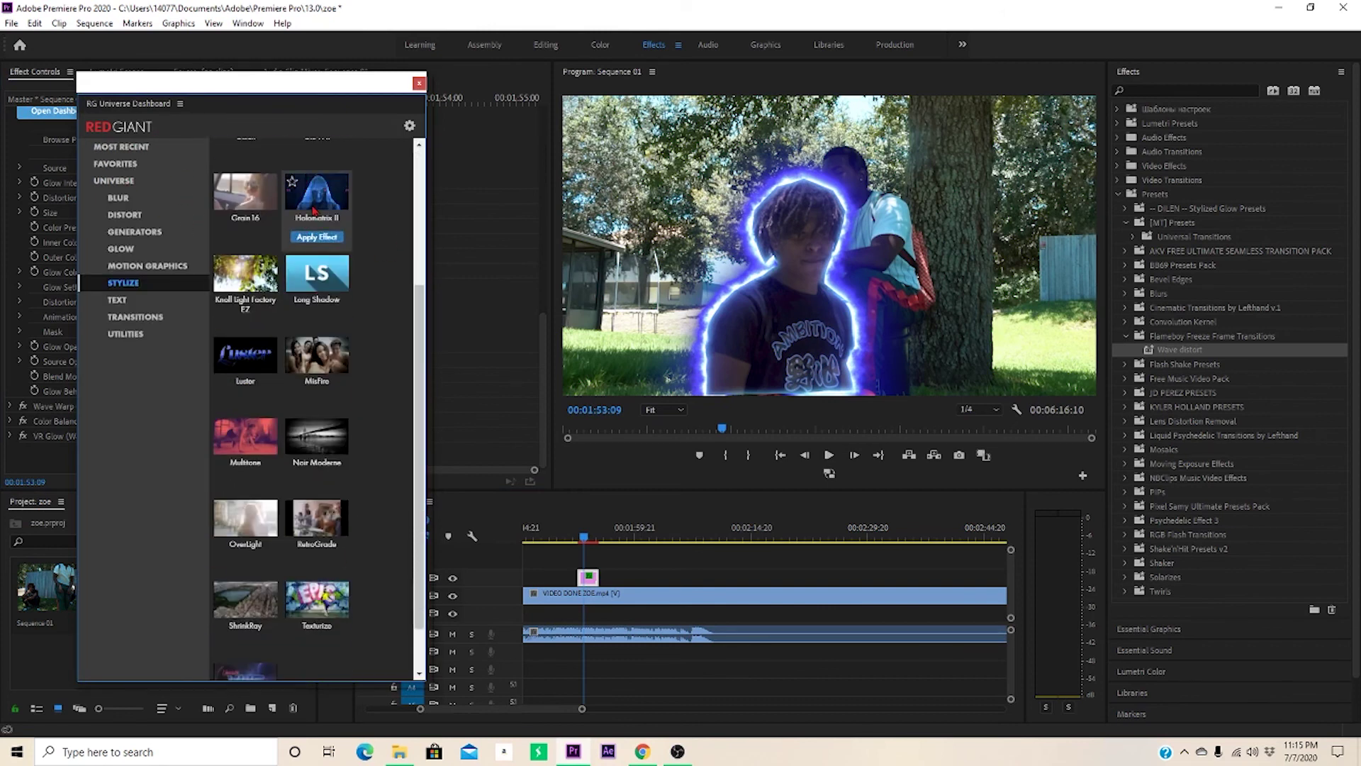
scroll(314, 211, "down", 1)
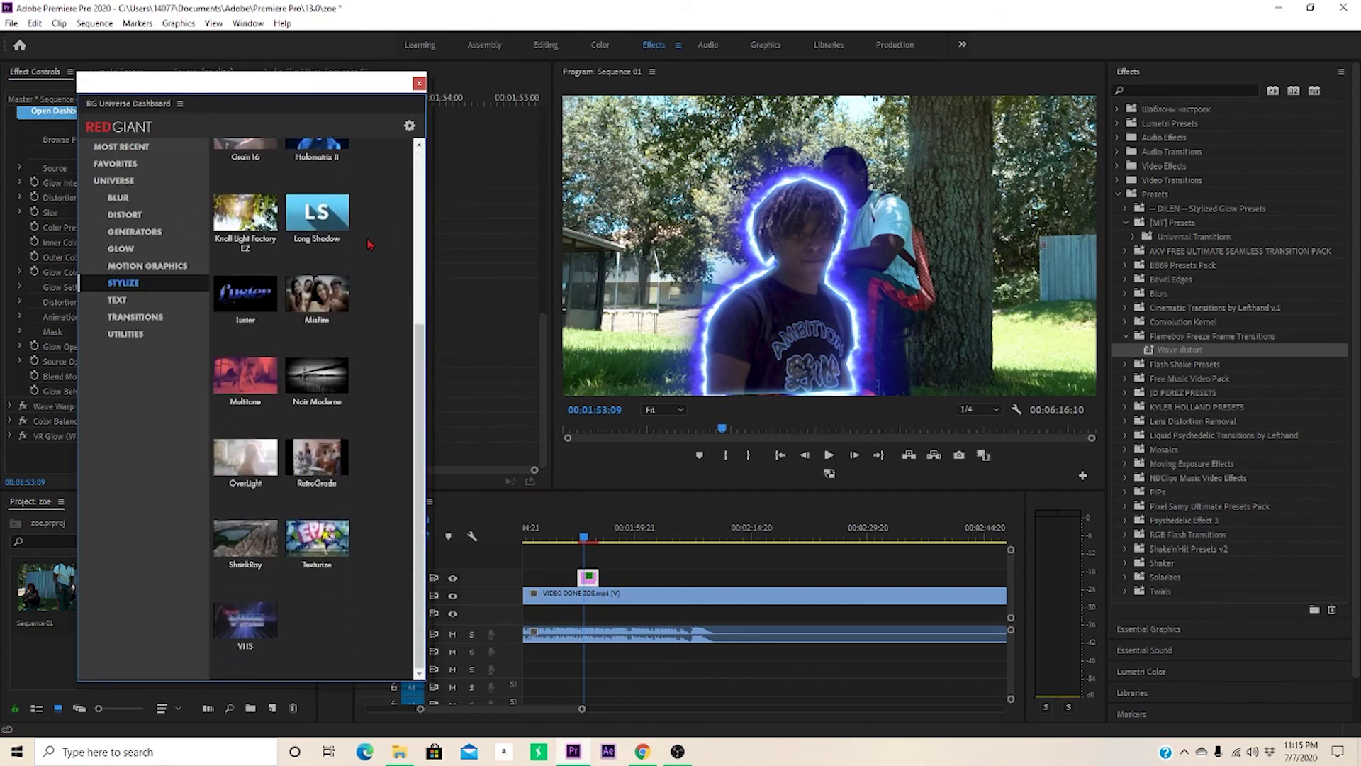
Examine the dashboard's full Universe list and its Blur, Distort, Generators, Glow and Motion Graphics categories
left_click(131, 149)
left_click(122, 180)
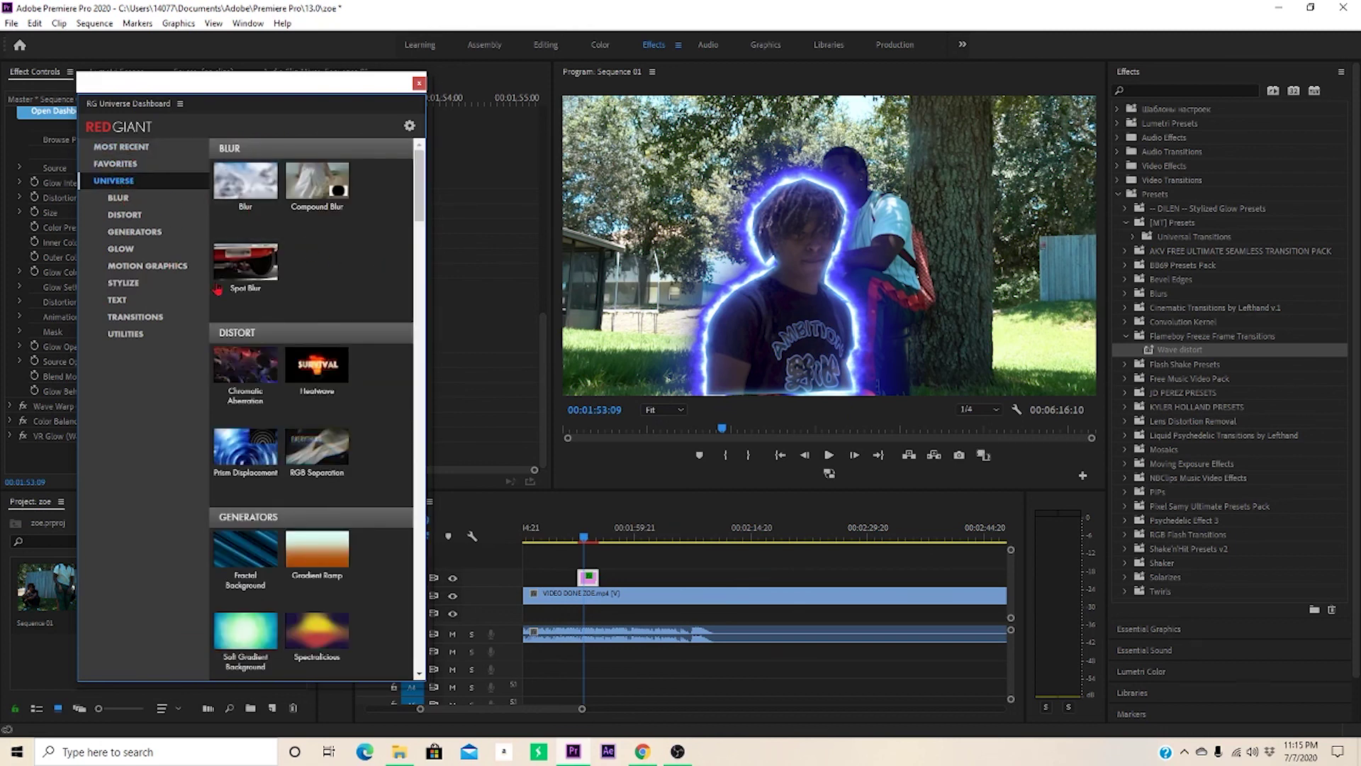
scroll(296, 374, "down", 2)
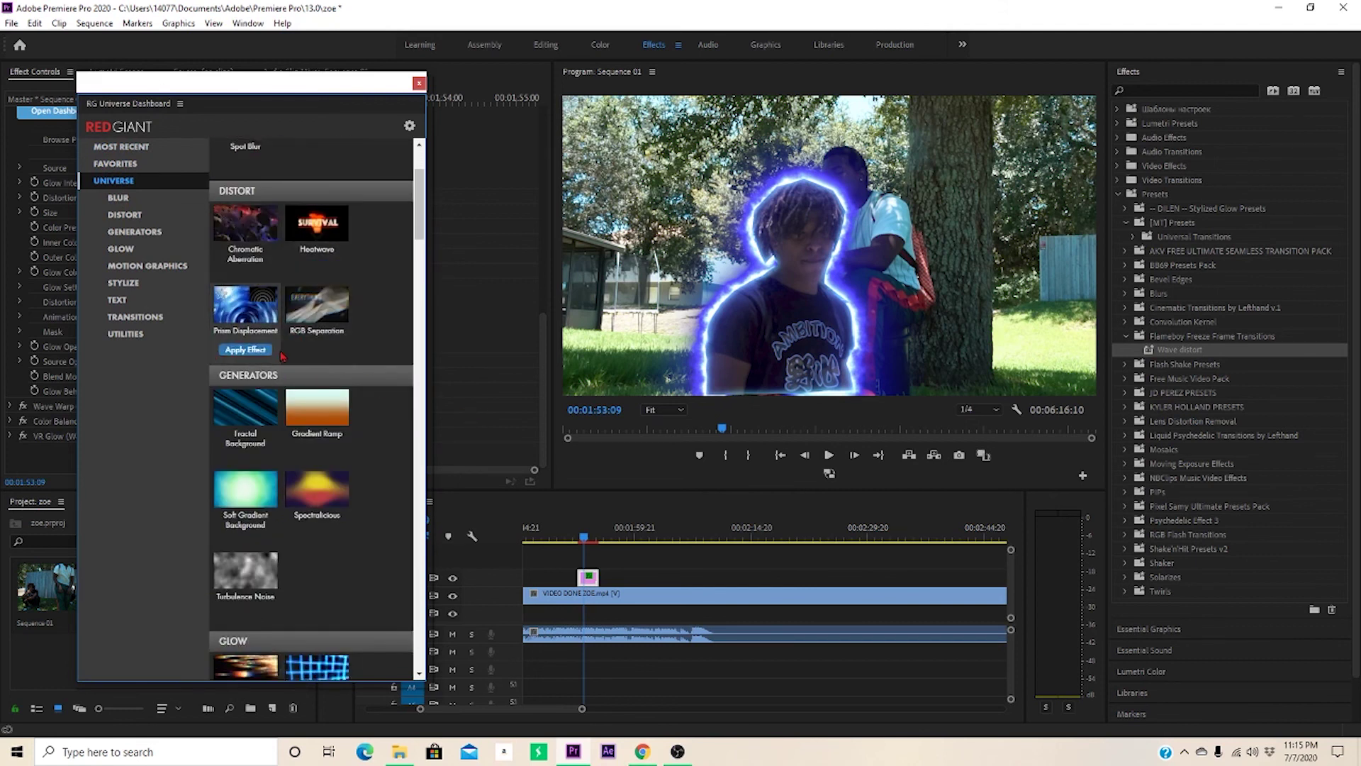
left_click(119, 204)
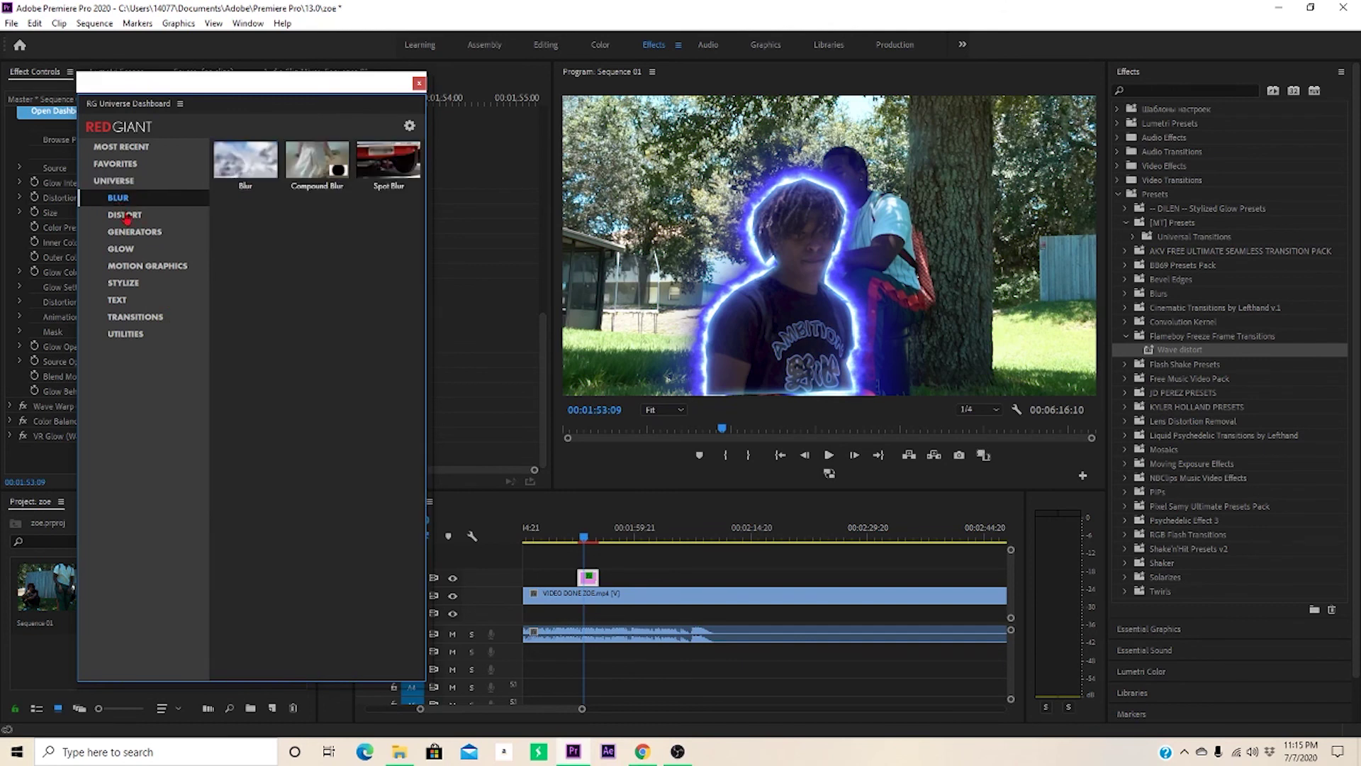
left_click(124, 214)
left_click(131, 232)
left_click(134, 249)
left_click(136, 266)
left_click(131, 282)
left_click(134, 267)
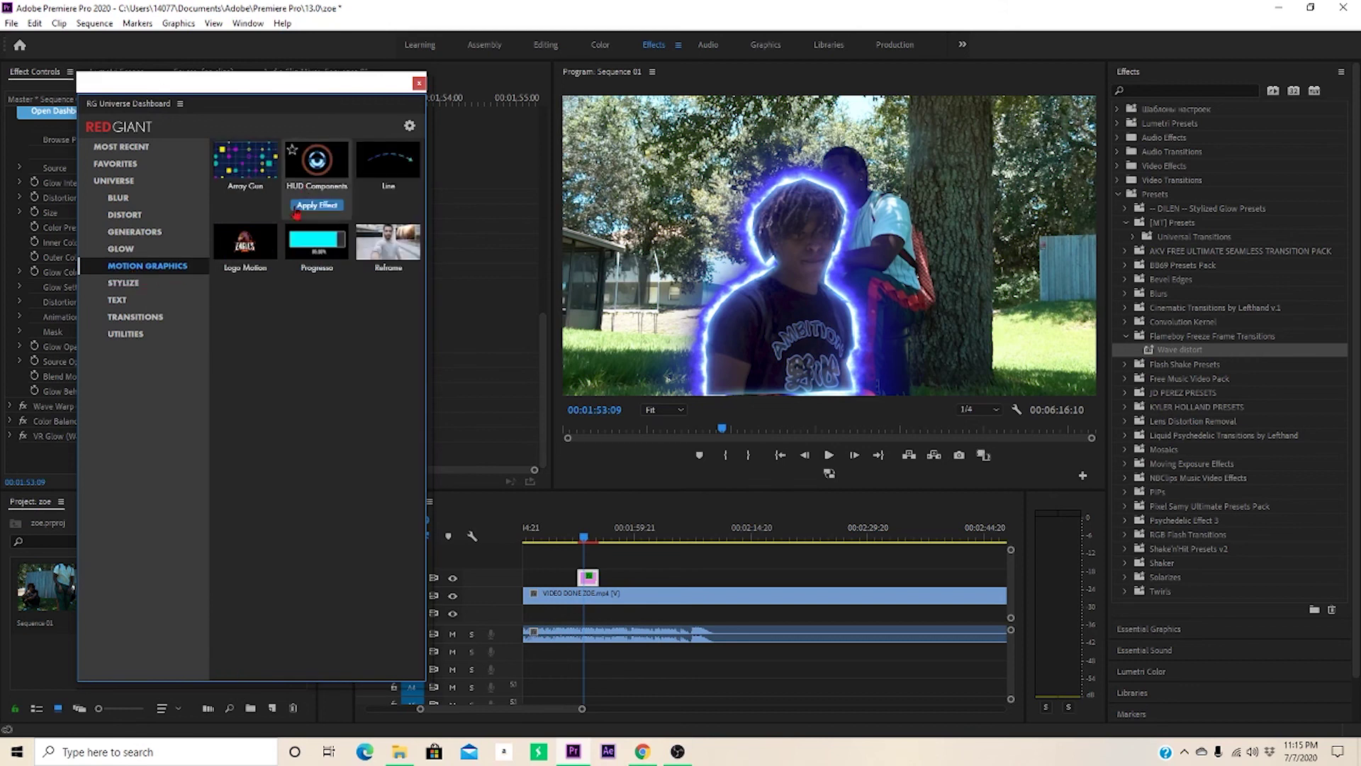
Look through the dashboard's Stylize, Text, Transitions and Utilities effects, and close the dashboard
left_click(119, 283)
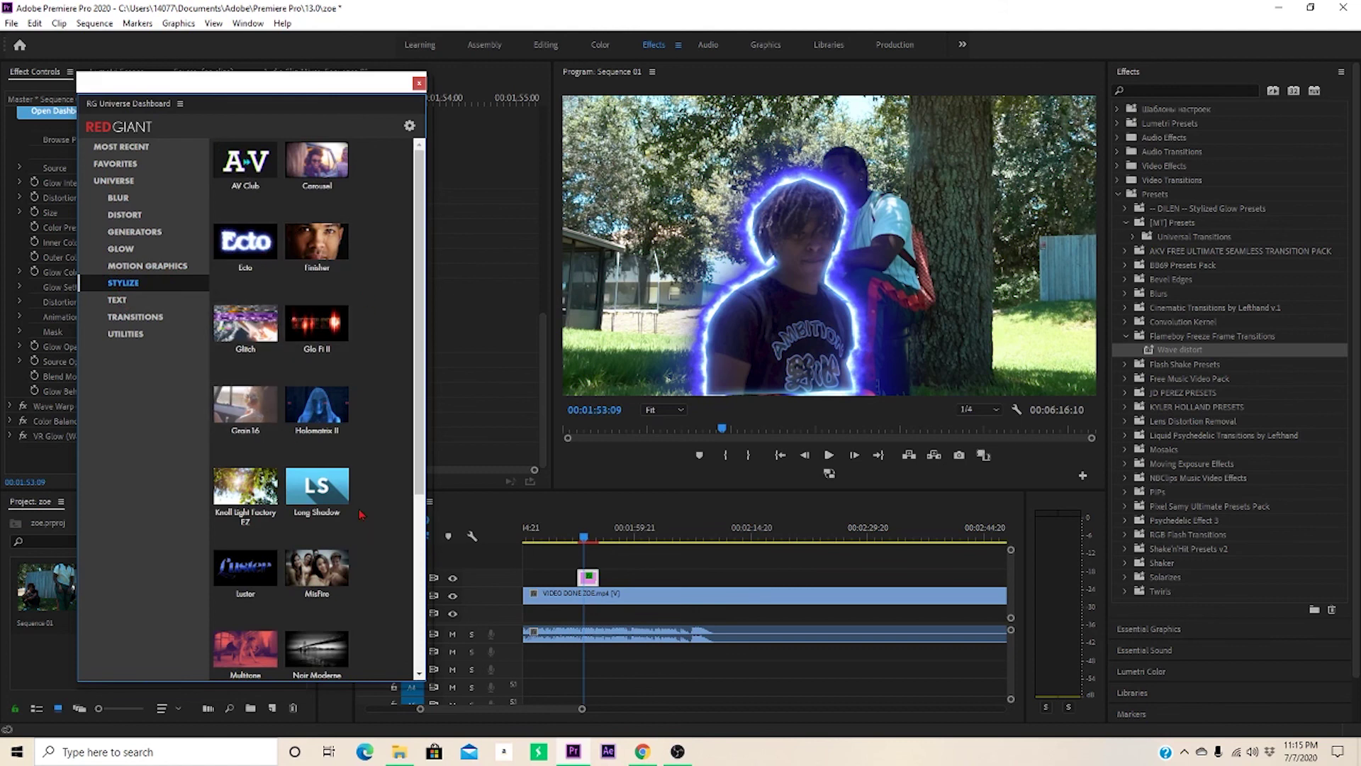
scroll(362, 513, "down", 4)
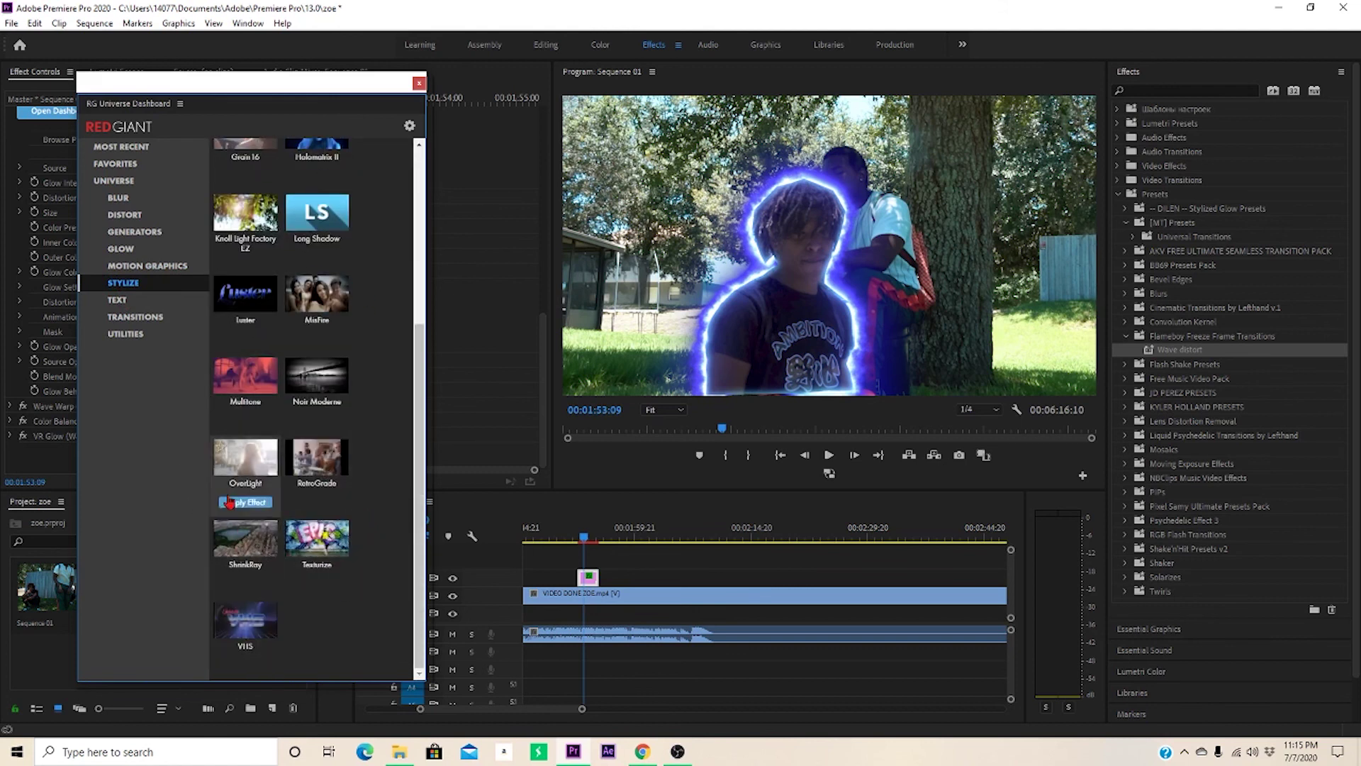
left_click(117, 300)
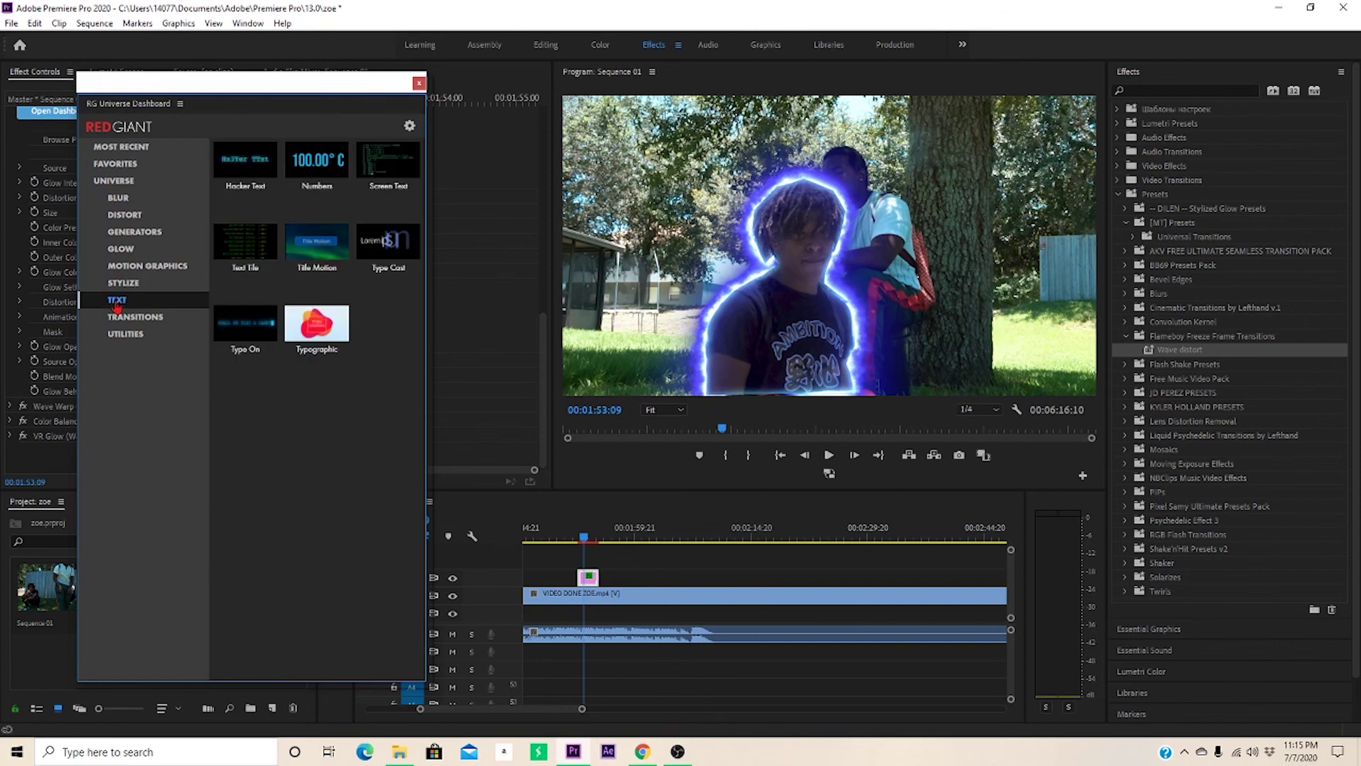
left_click(122, 318)
left_click(126, 336)
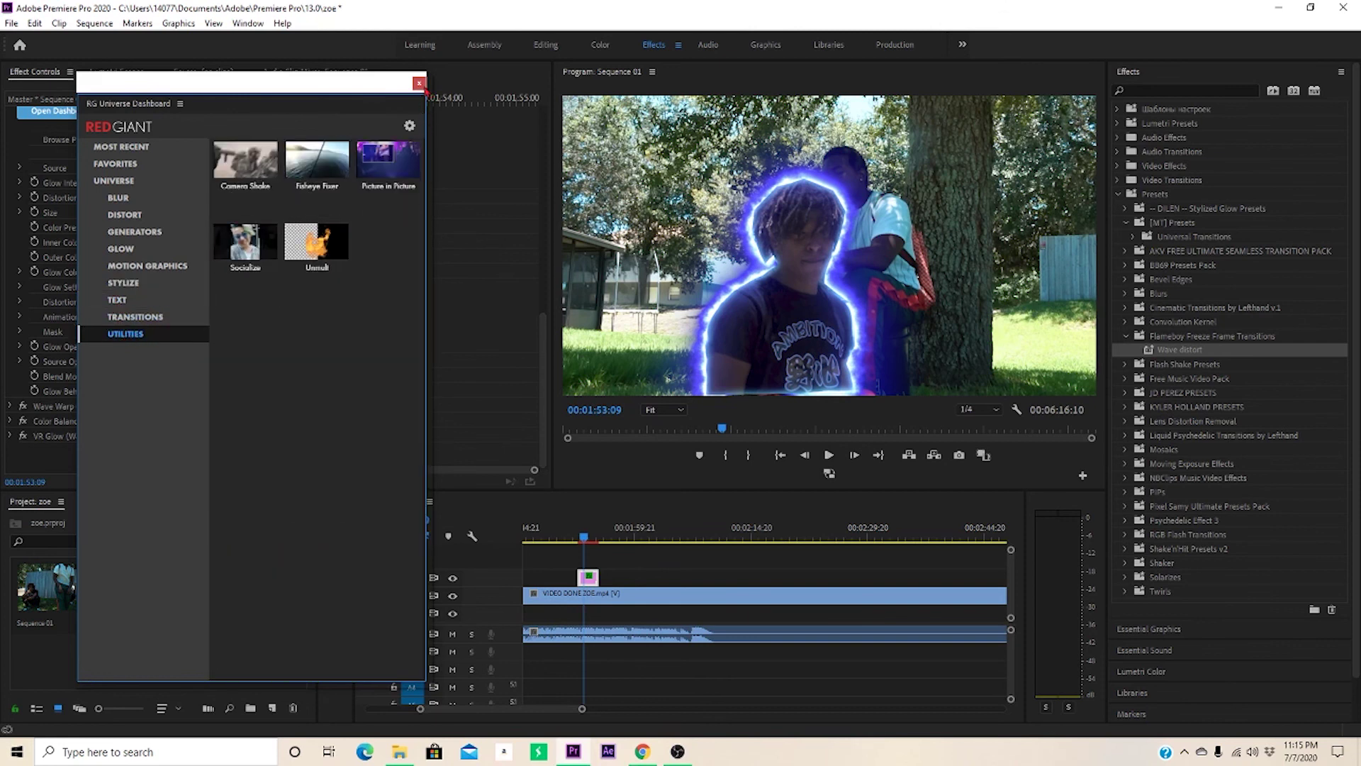
left_click(419, 84)
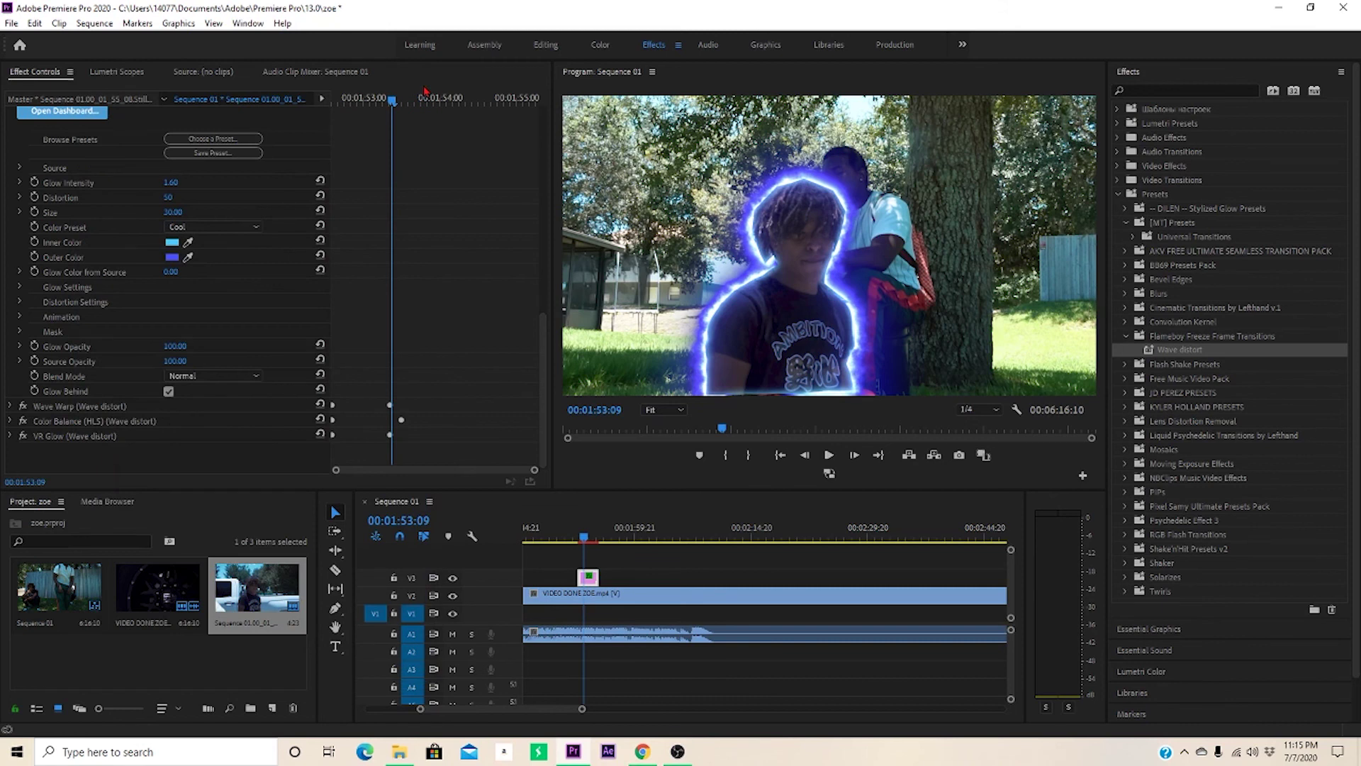